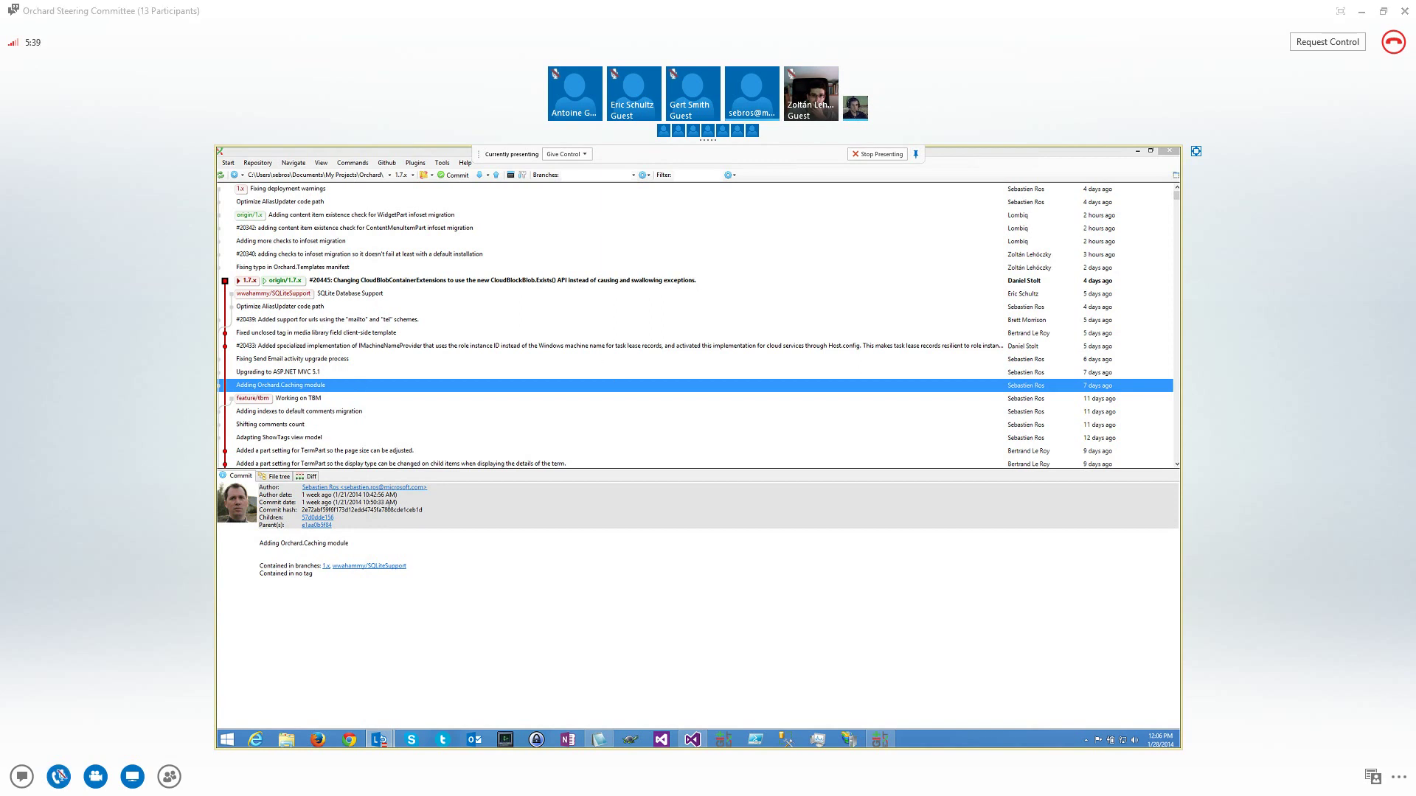
Highlight the commit date and 10:50 time, then show the 'Upgrading to ASP.NET MVC 5.1' commit
double_click(343, 502)
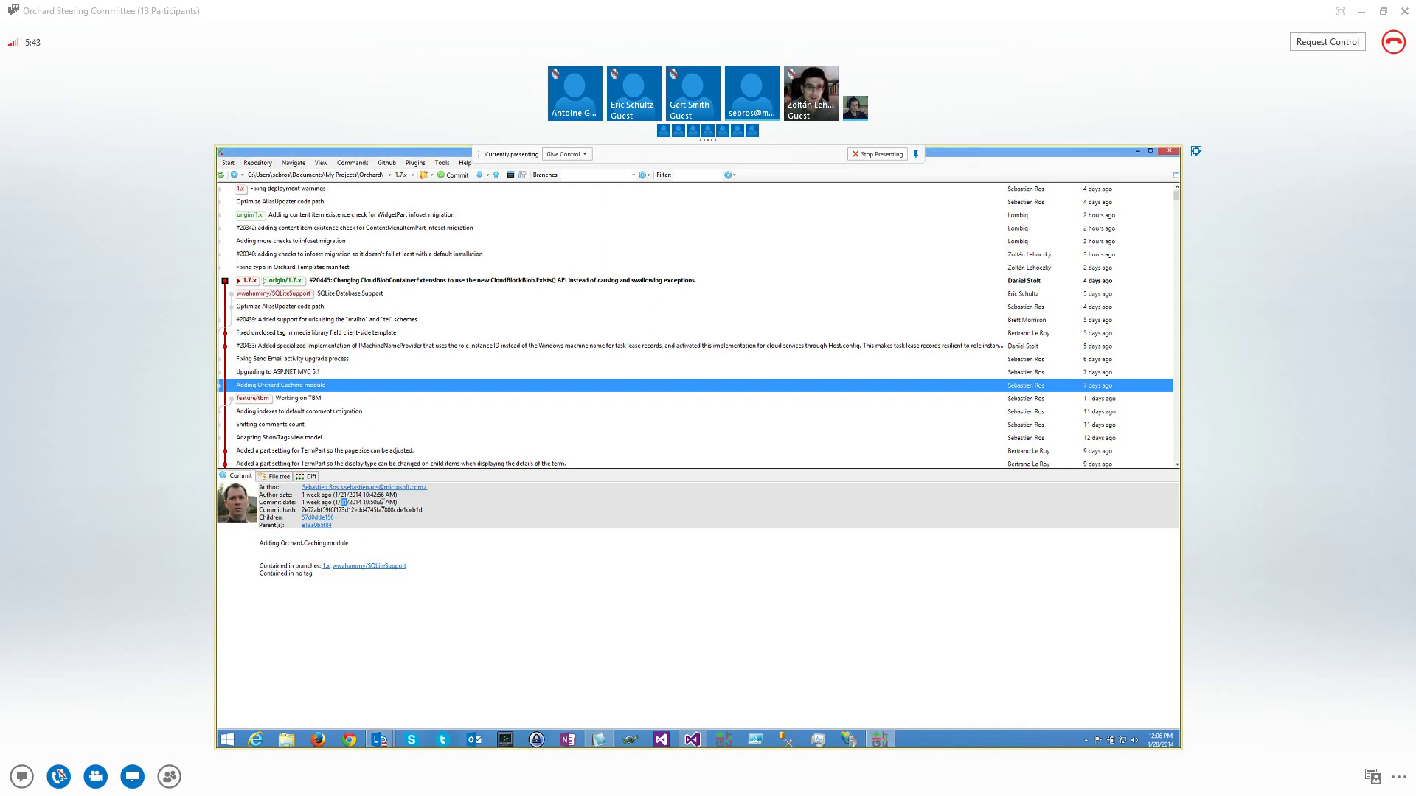
drag(364, 502, 377, 502)
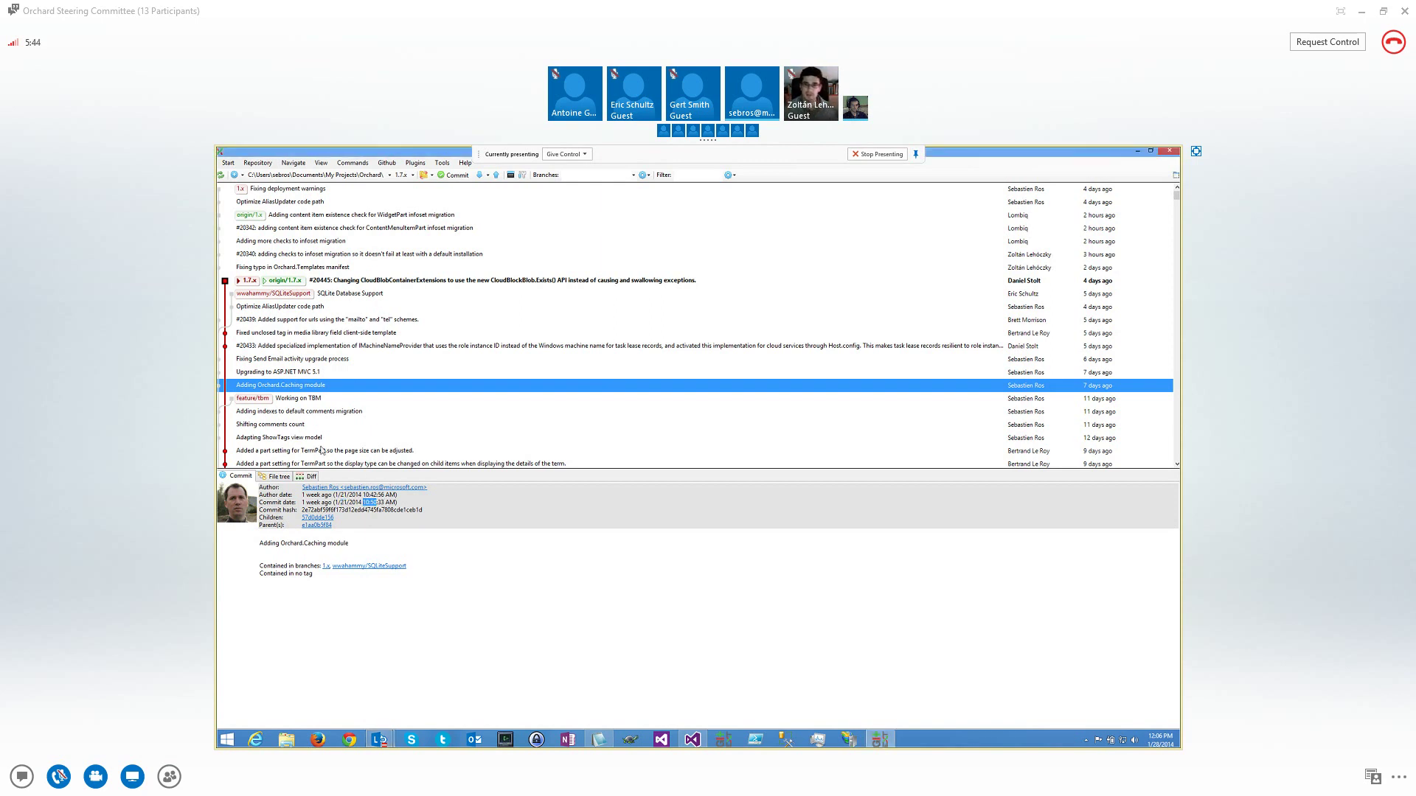
click(289, 373)
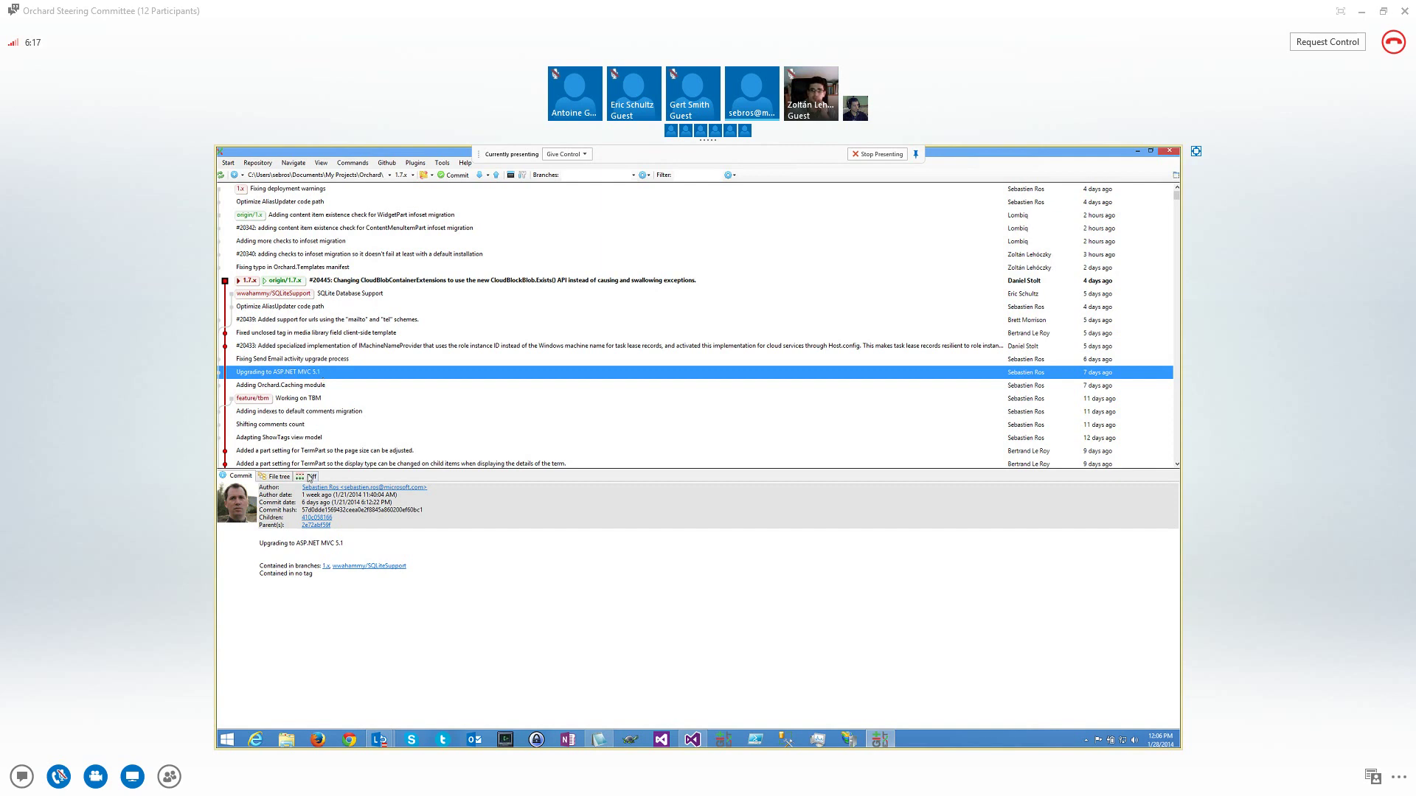
Open the commit's file changes and select src/Orchard.Web/Web.config at the end of the list
click(309, 478)
scroll(340, 597, down, 5)
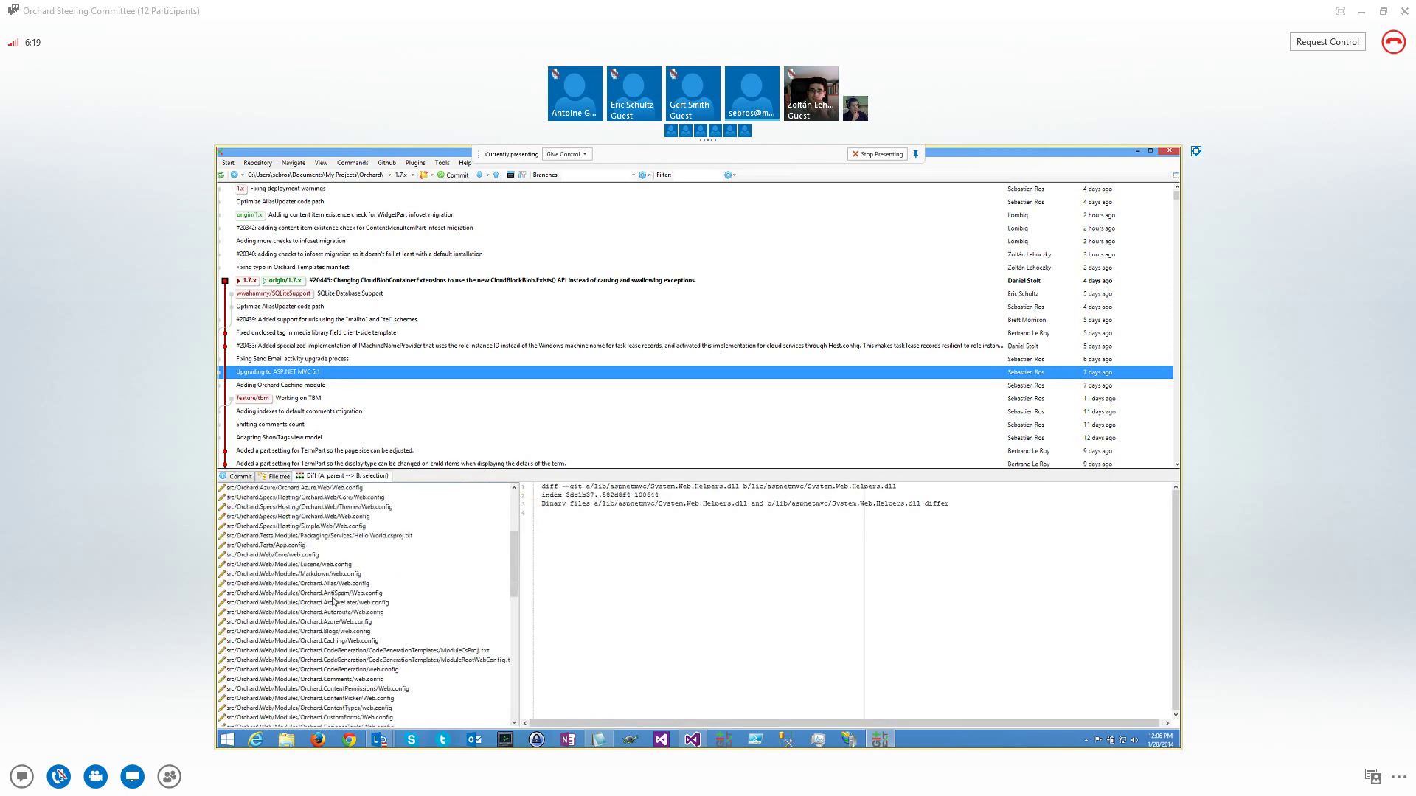
scroll(339, 598, down, 6)
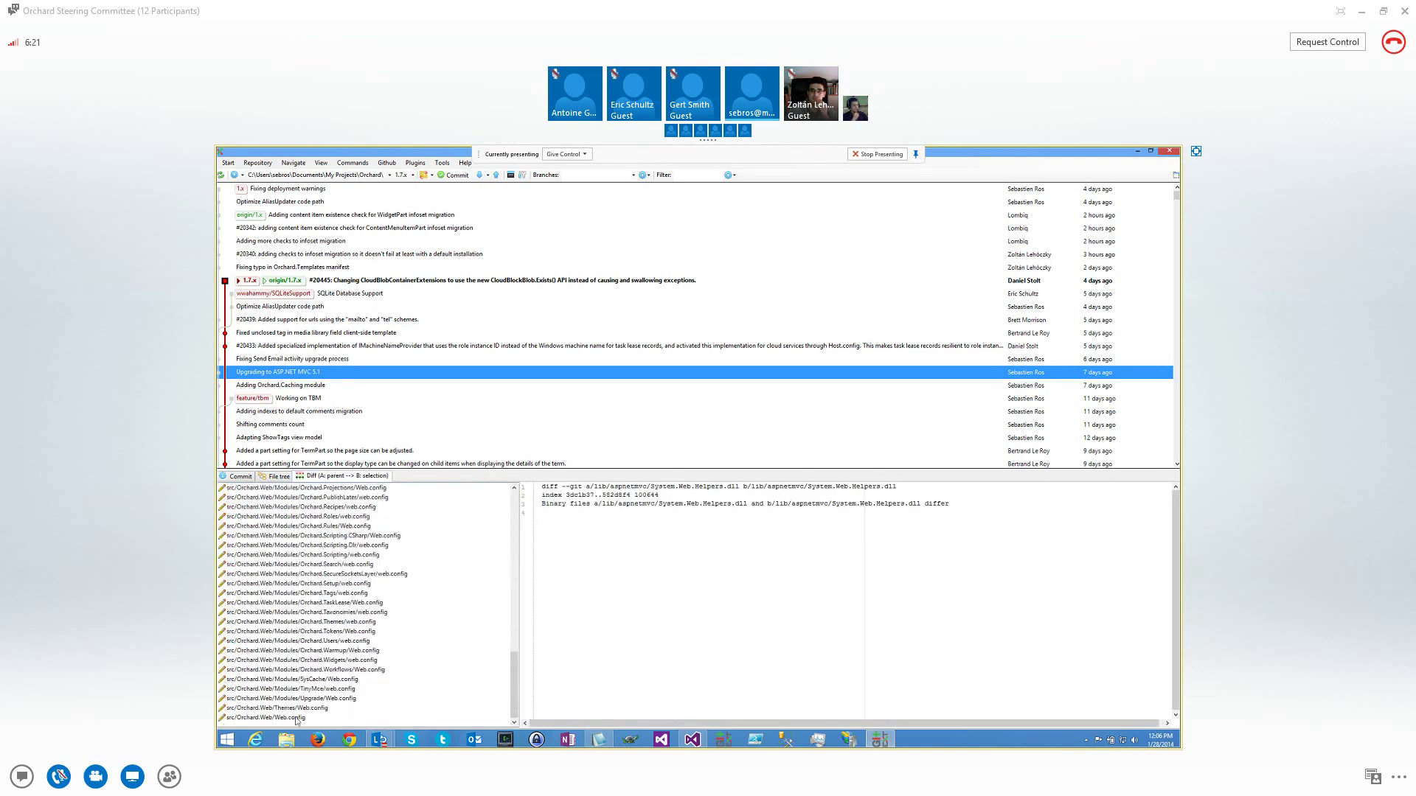
click(297, 719)
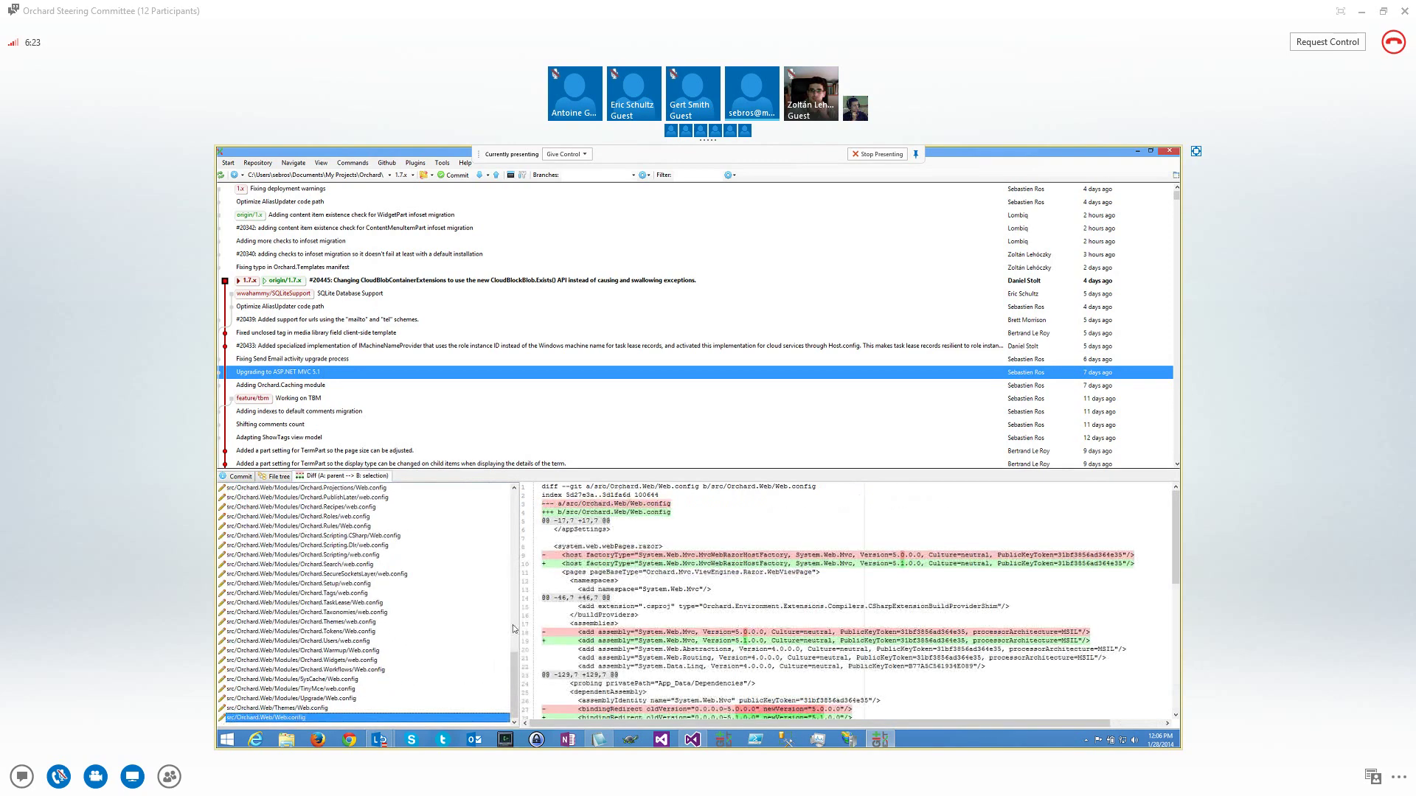
Scroll the Web.config diff, highlighting the Formatting and System.Web.Http assemblies and new version 5.1.0.0
scroll(715, 583, down, 2)
scroll(715, 584, down, 7)
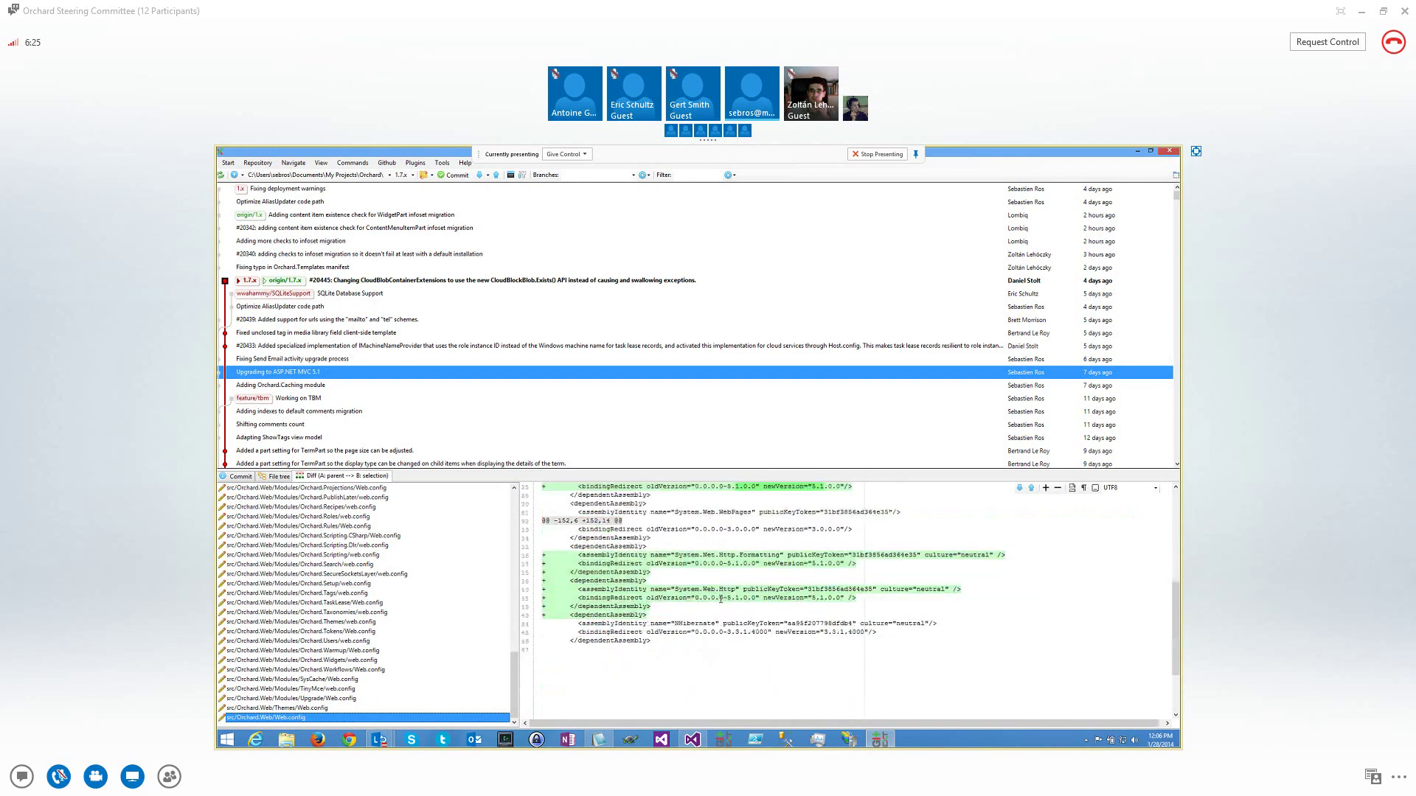
scroll(722, 599, down, 1)
double_click(761, 538)
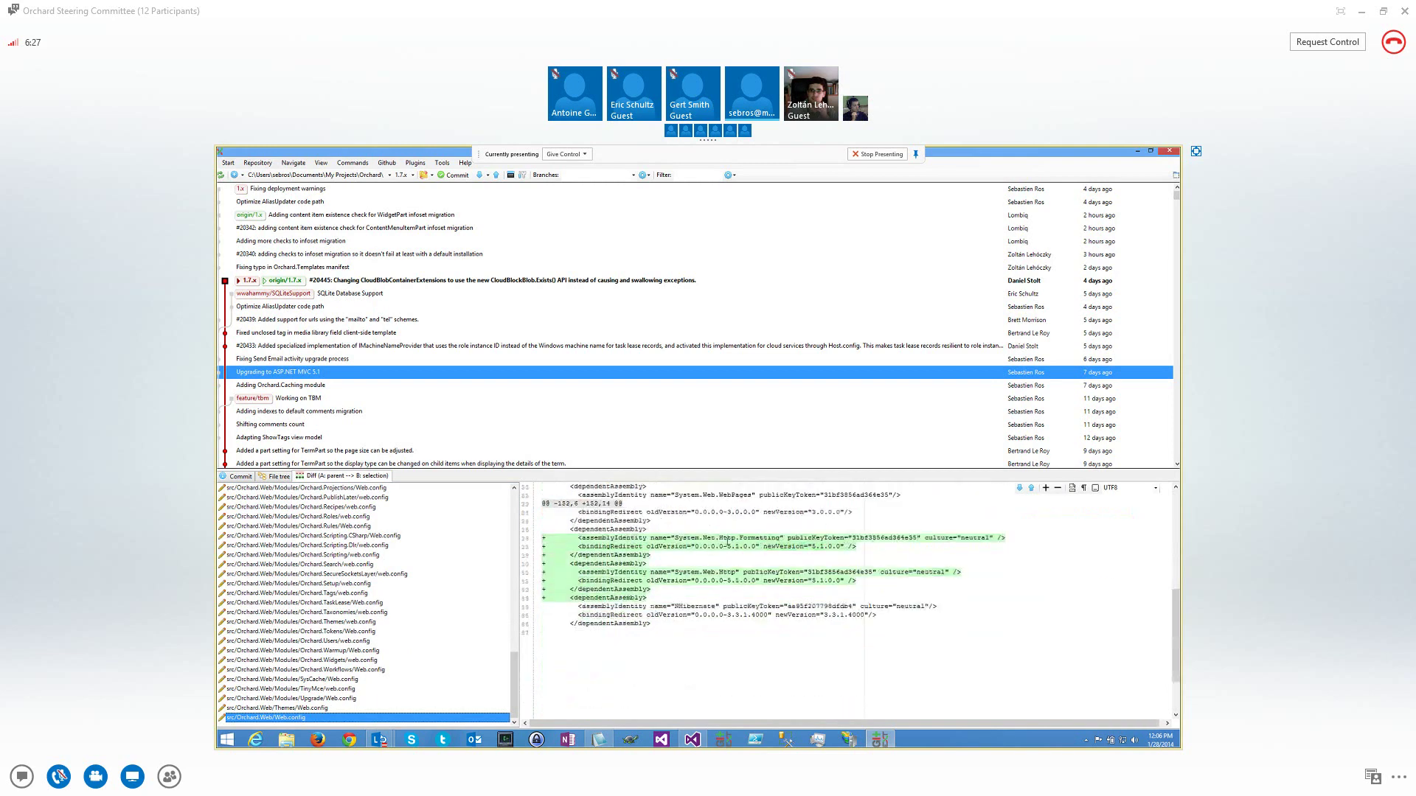
double_click(728, 573)
drag(809, 546, 847, 580)
click(805, 581)
scroll(605, 589, up, 8)
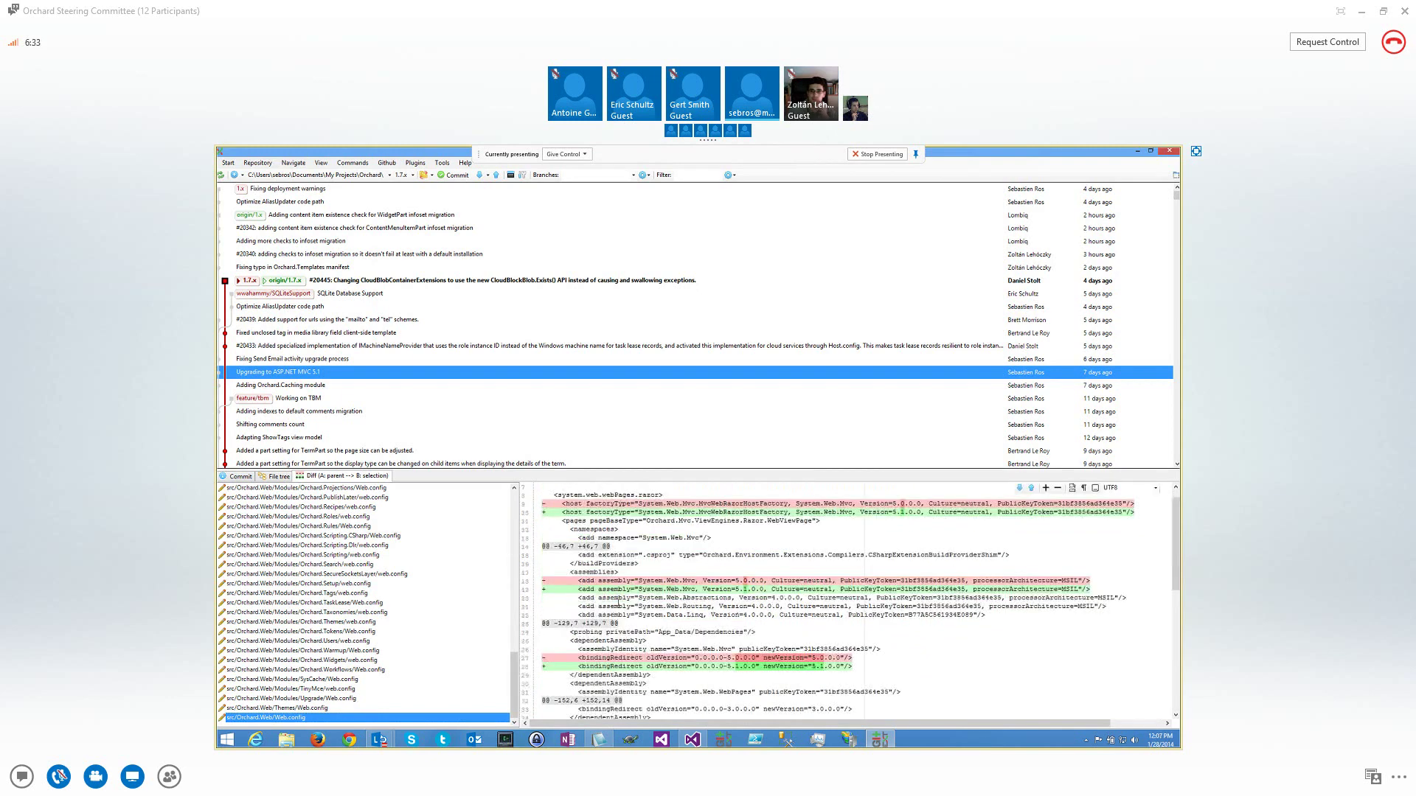
scroll(618, 602, up, 2)
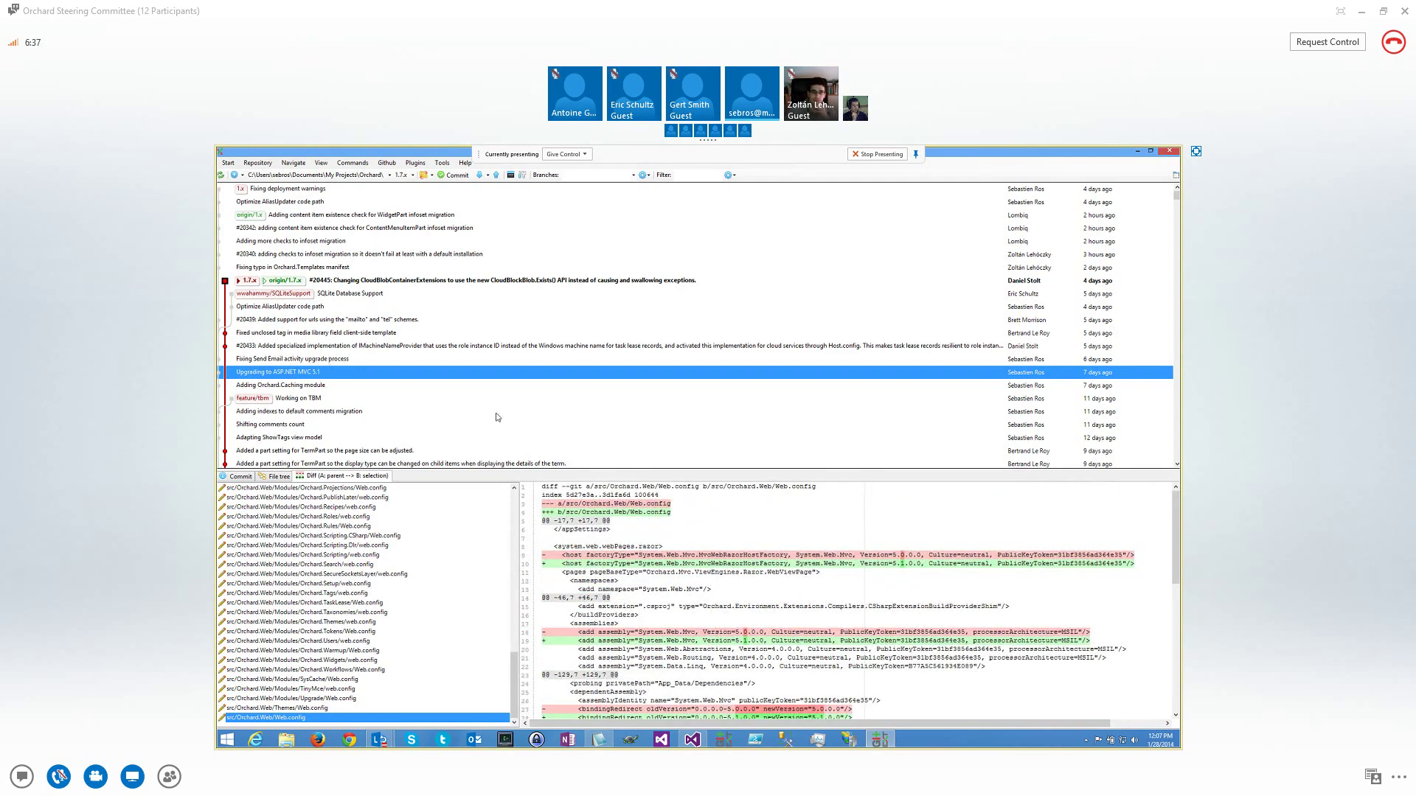
View the Fixing Send Email activity upgrade commit, highlighting User.Current in the recipient line
click(280, 359)
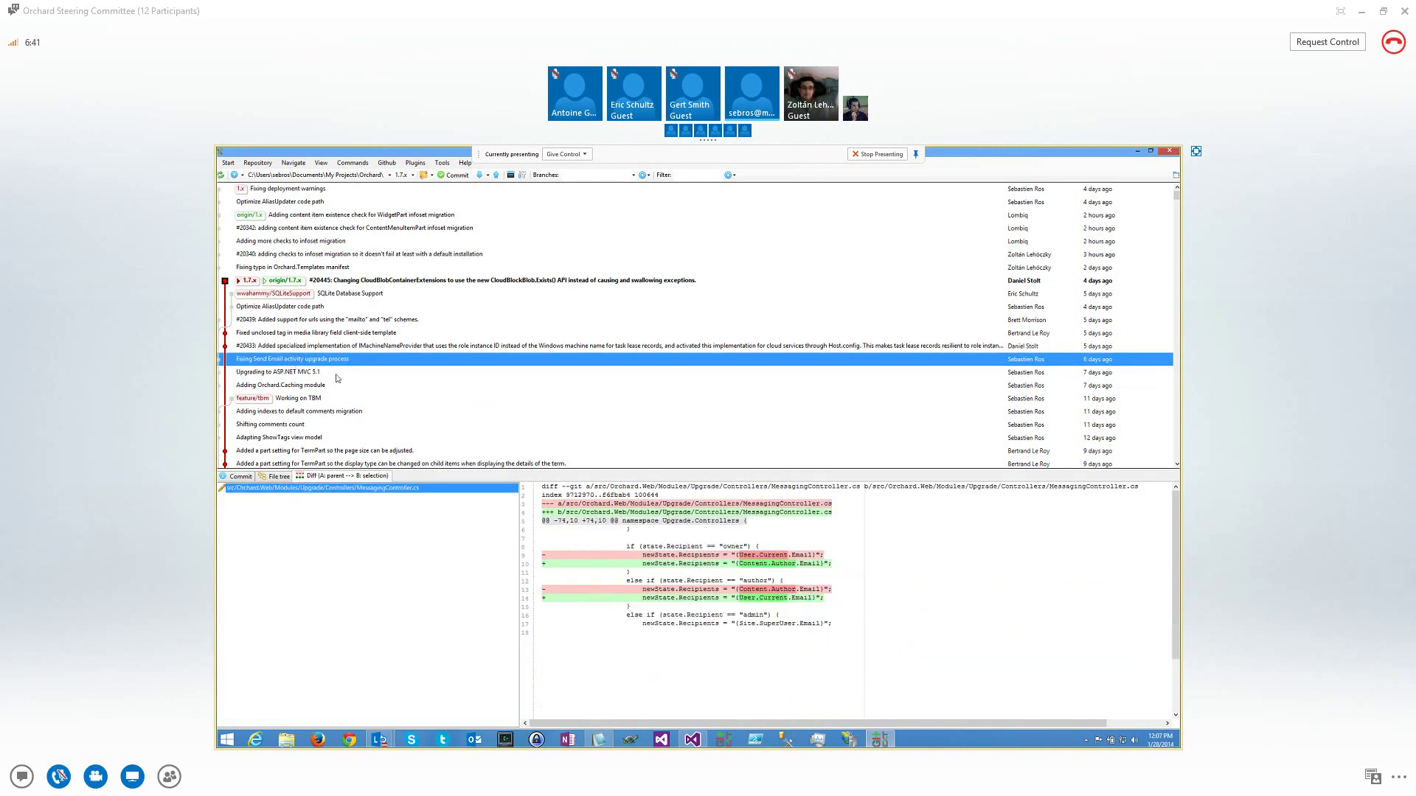
drag(739, 556, 788, 564)
click(799, 565)
Inspect the #20433 commit's AzureMachineNameProvider.cs and its Host.config component registration
click(270, 346)
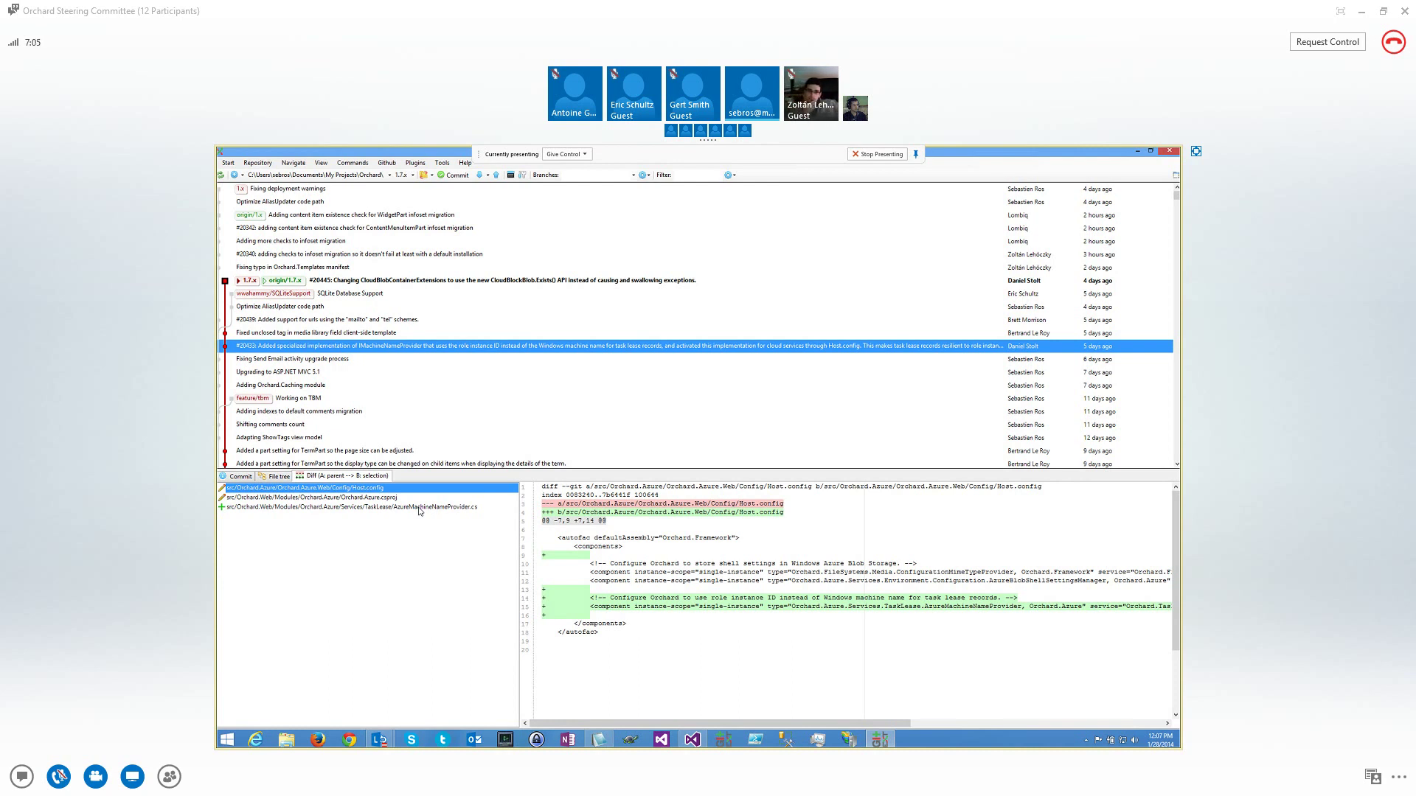
click(419, 507)
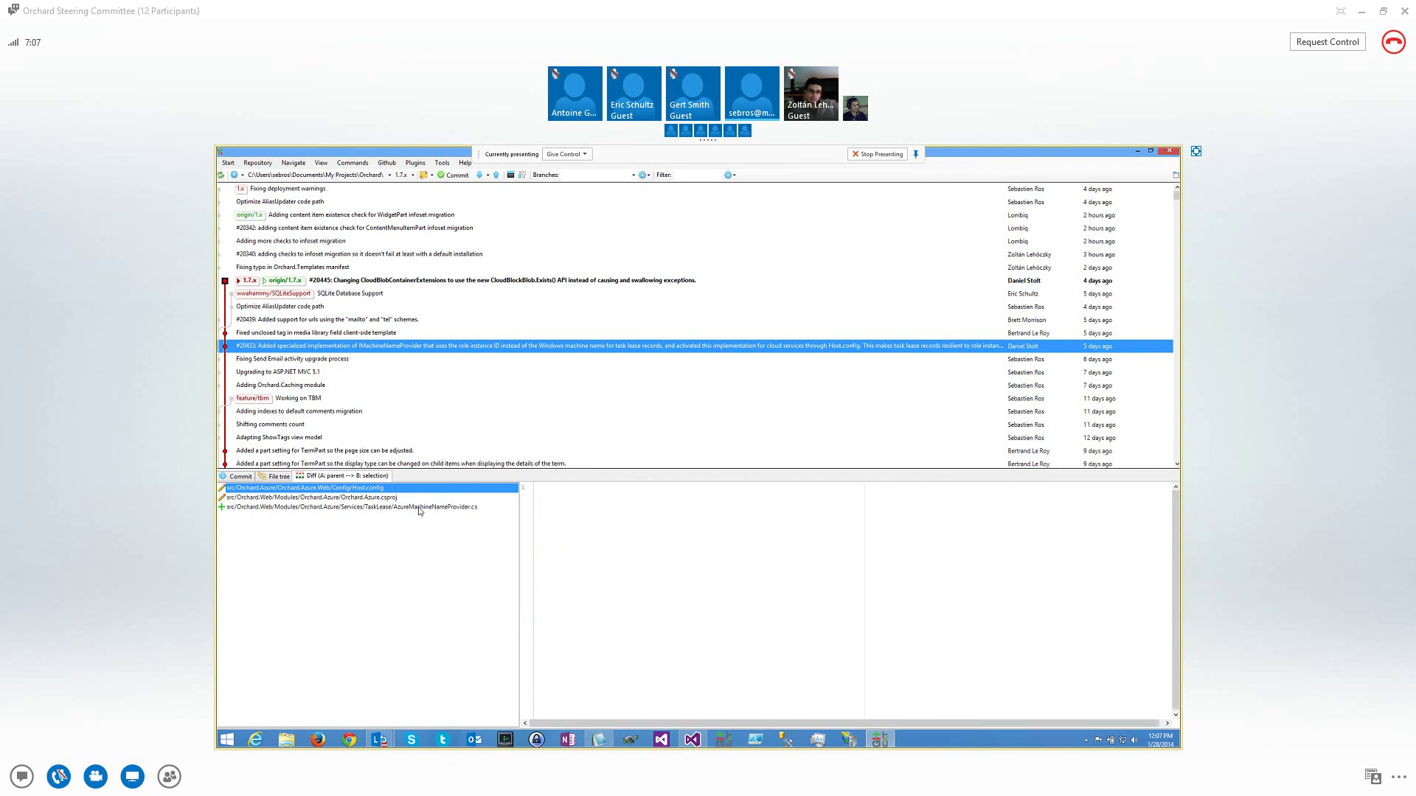
drag(618, 641, 782, 641)
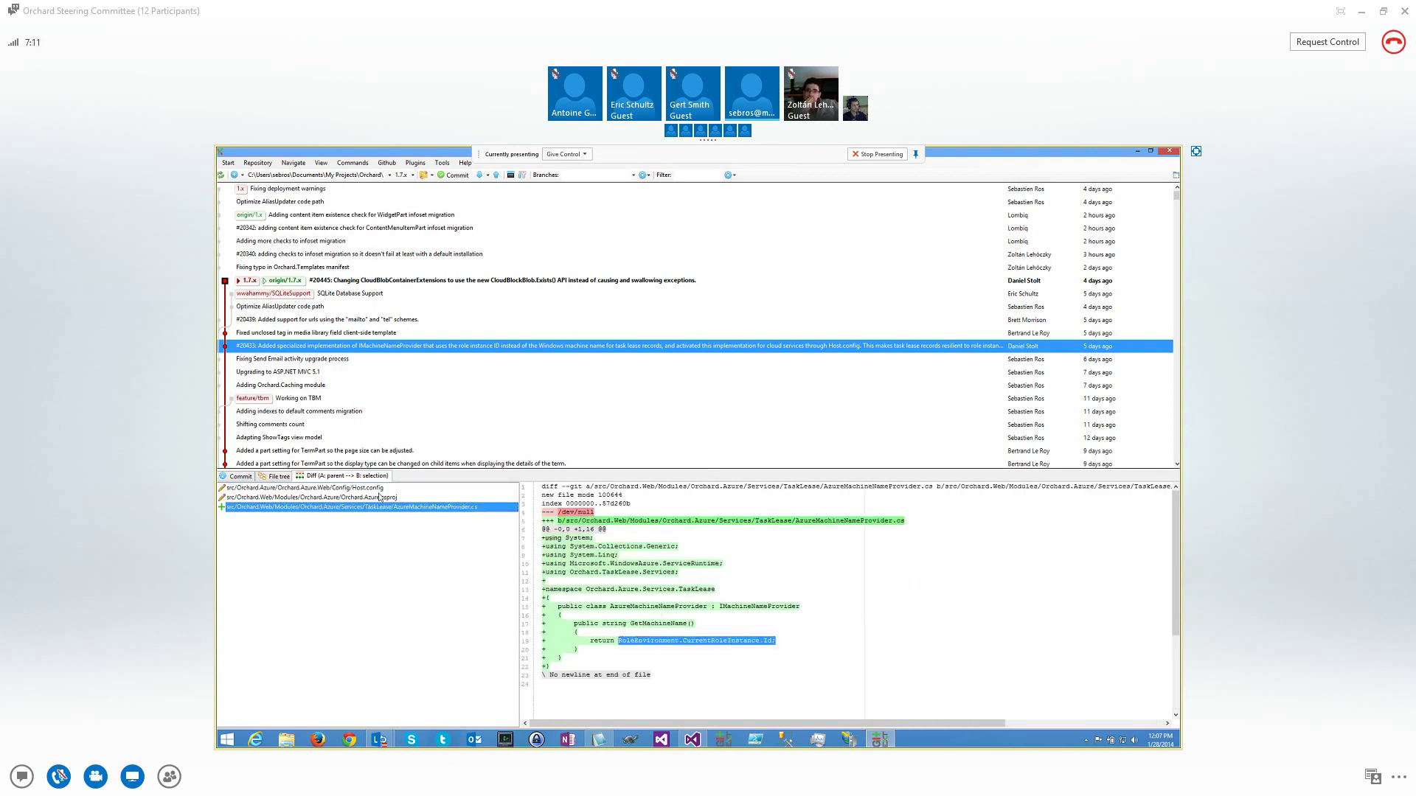
click(362, 488)
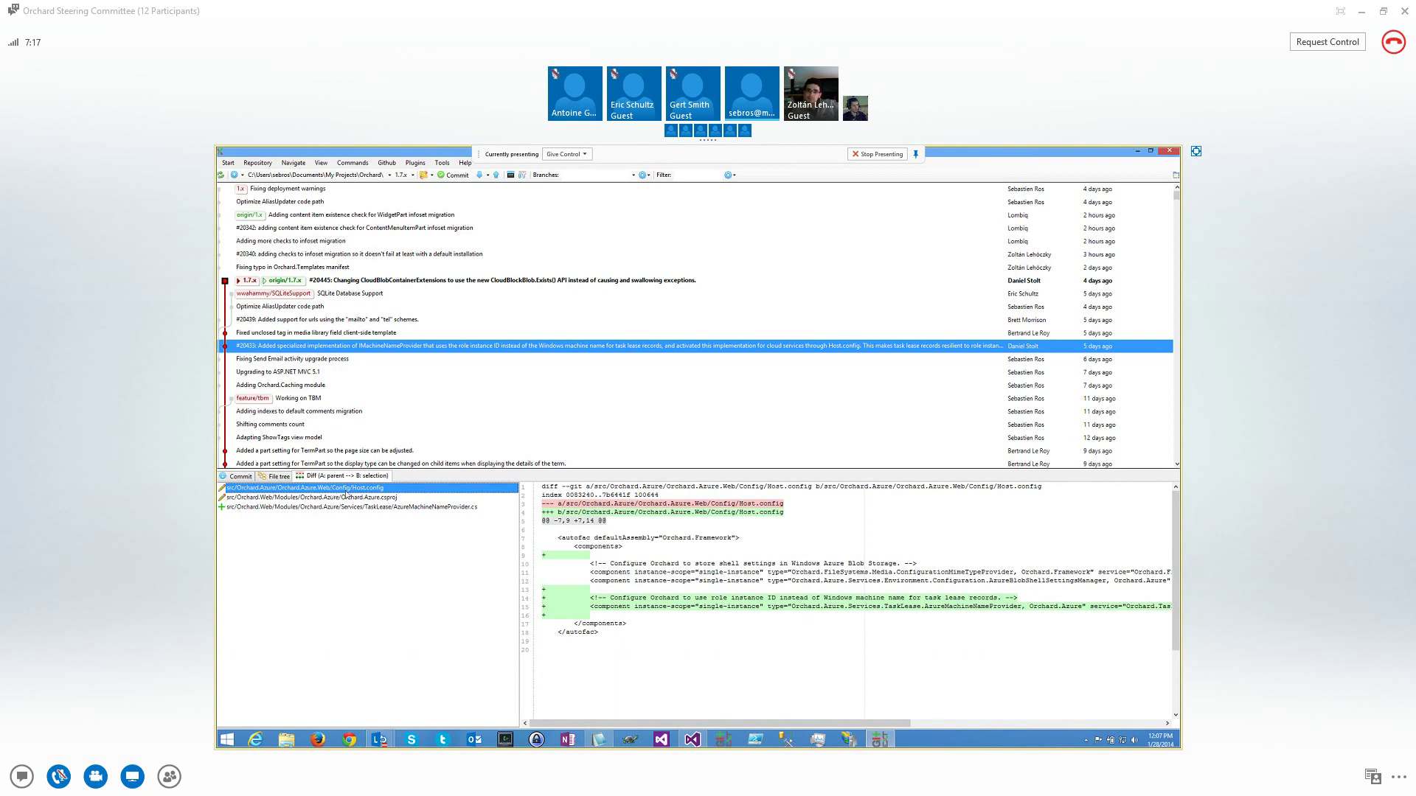
double_click(986, 607)
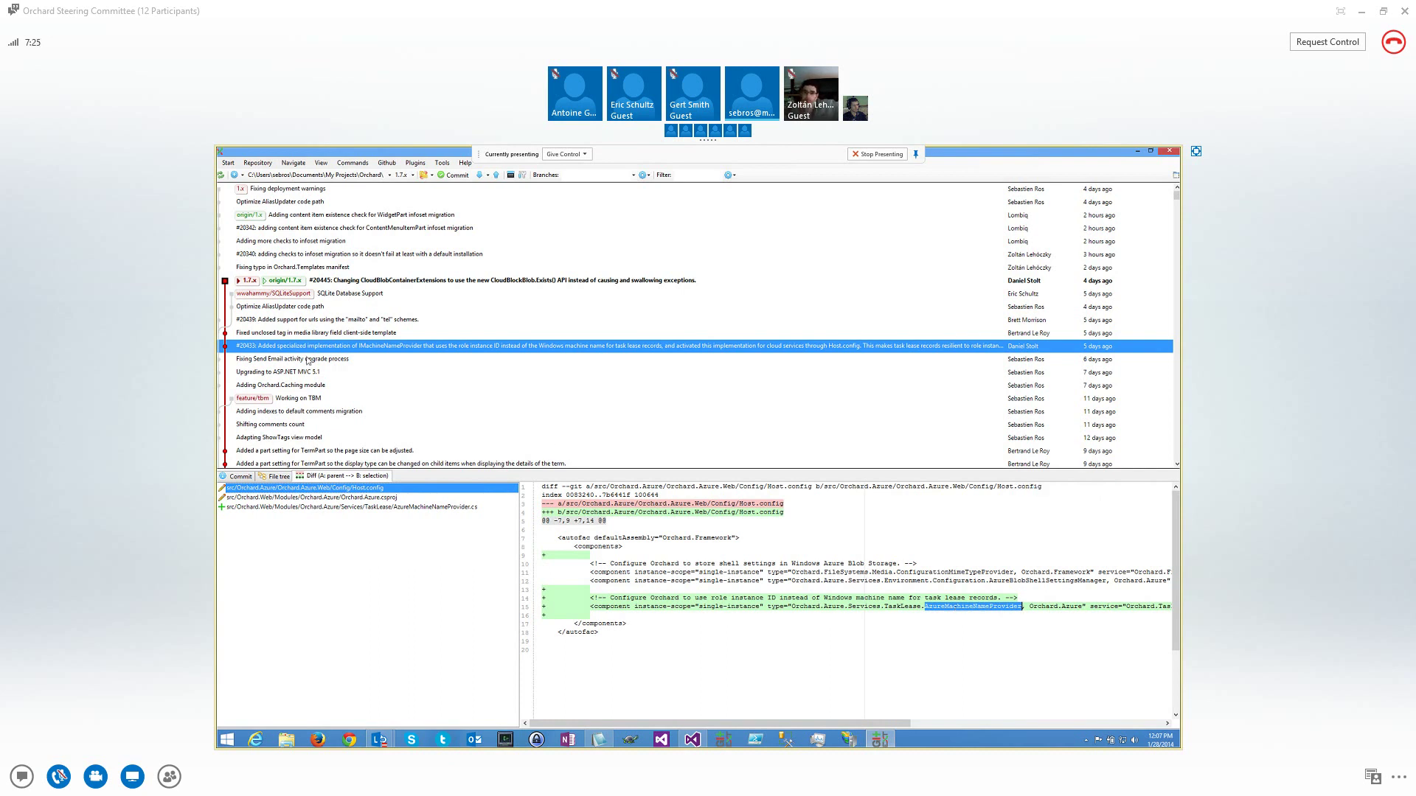
Select the unclosed media library tag fix and scroll its MediaLibraryPicker.Edit.cshtml diff sideways
click(305, 333)
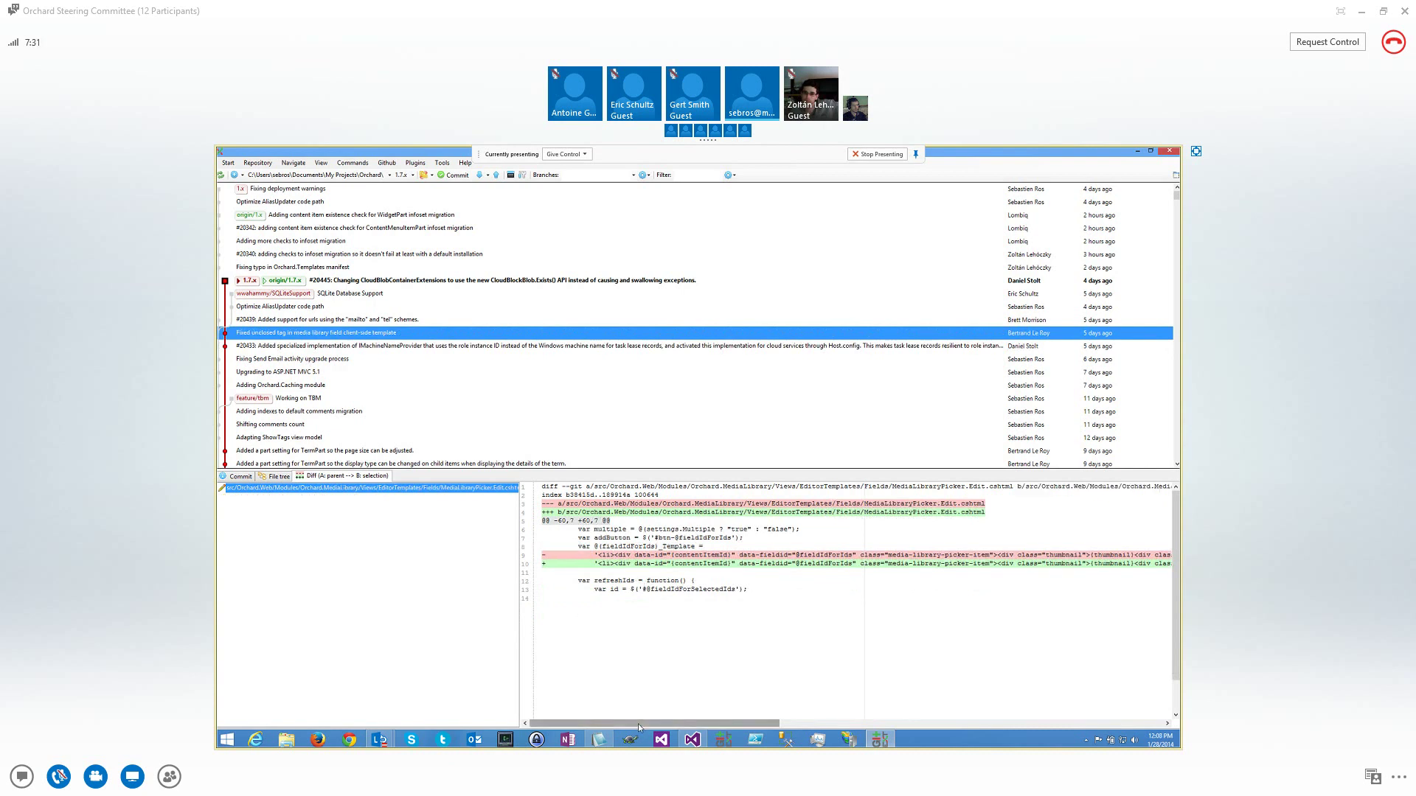
drag(639, 724, 861, 724)
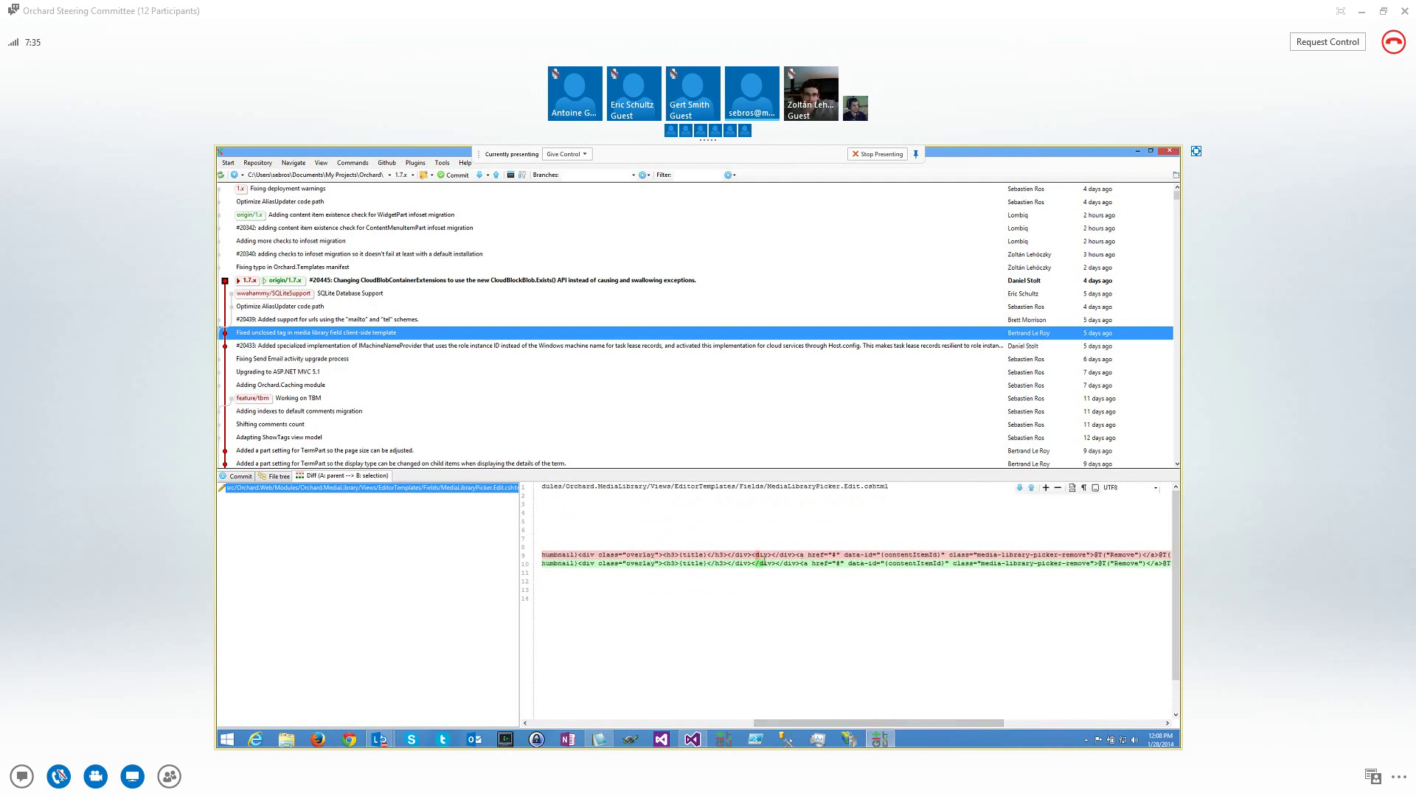
drag(760, 564, 752, 564)
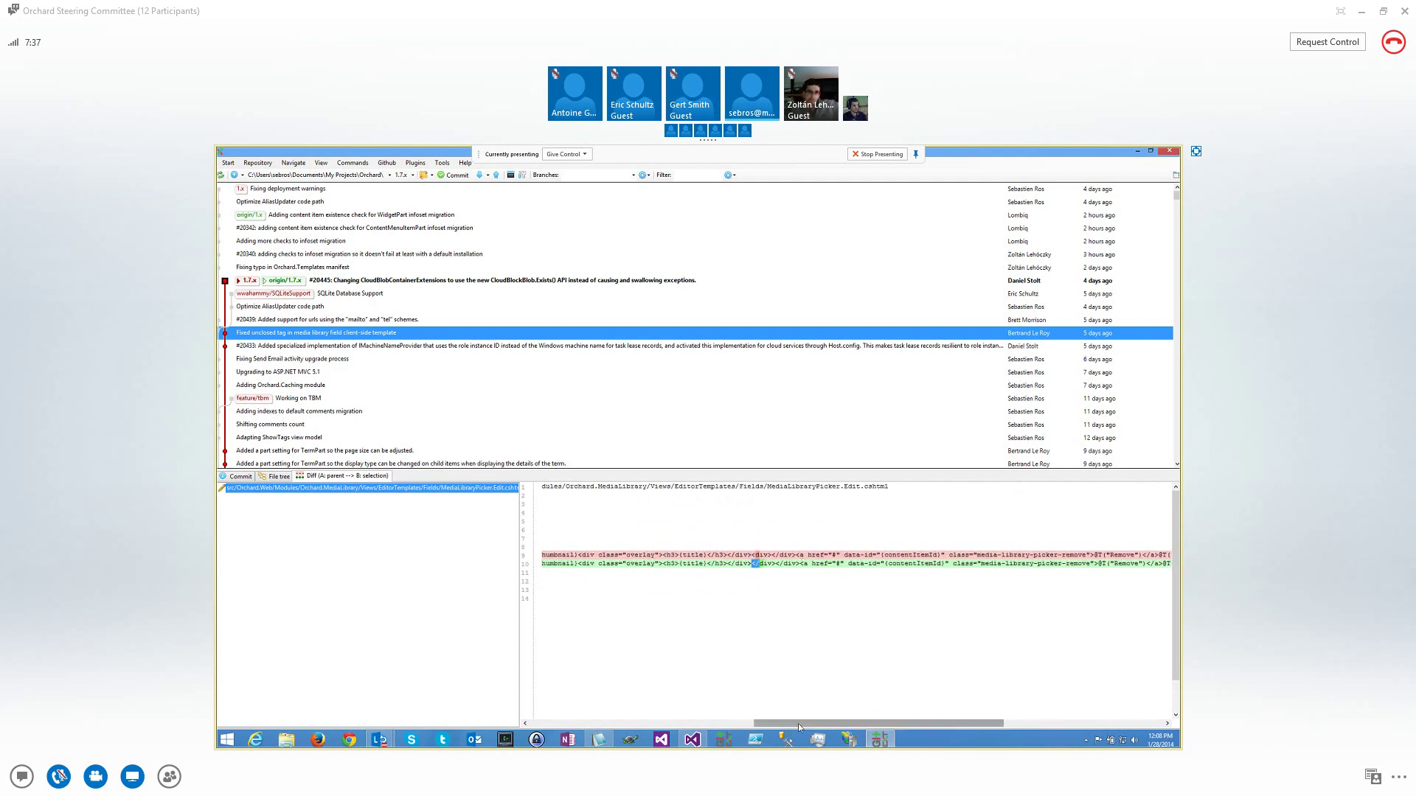
drag(798, 724, 572, 723)
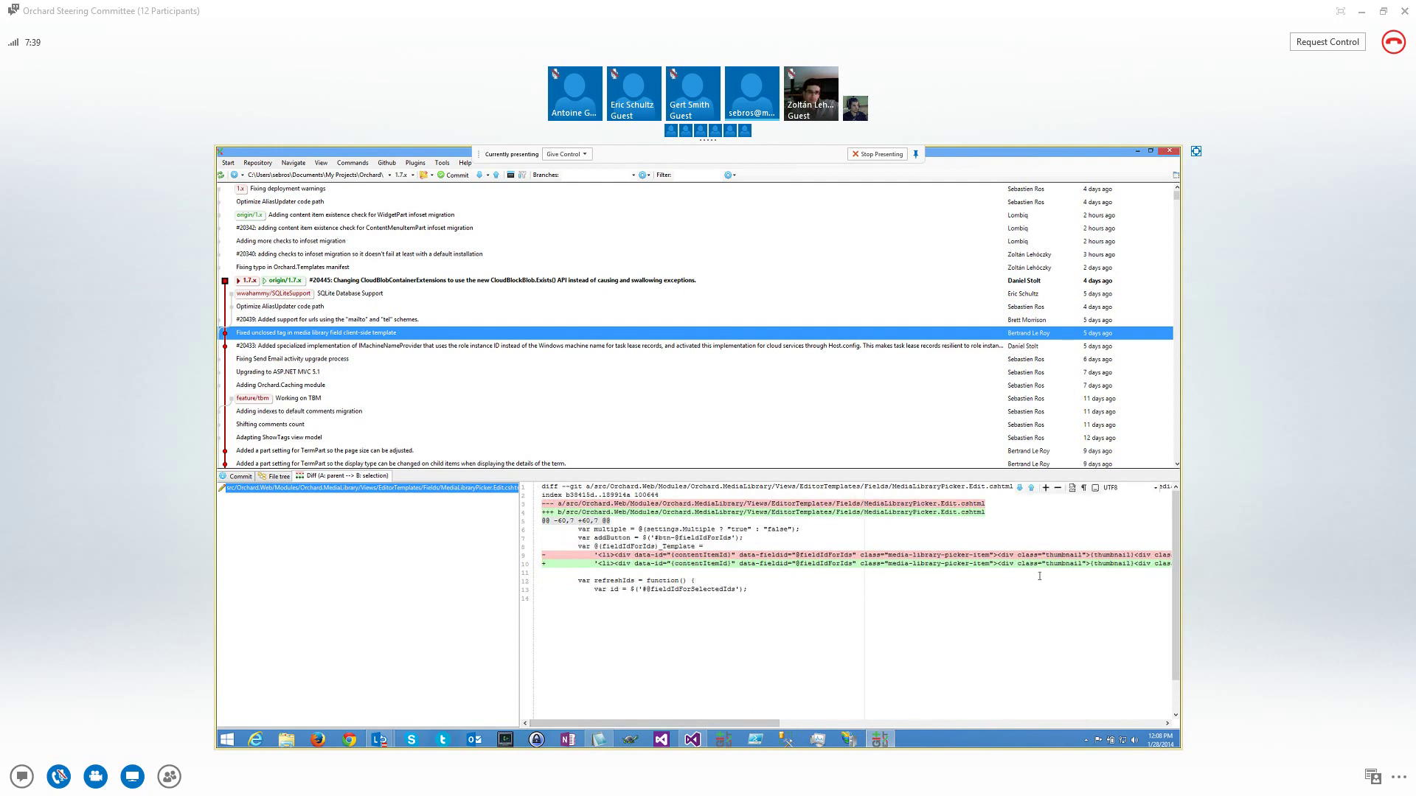
drag(678, 722, 840, 725)
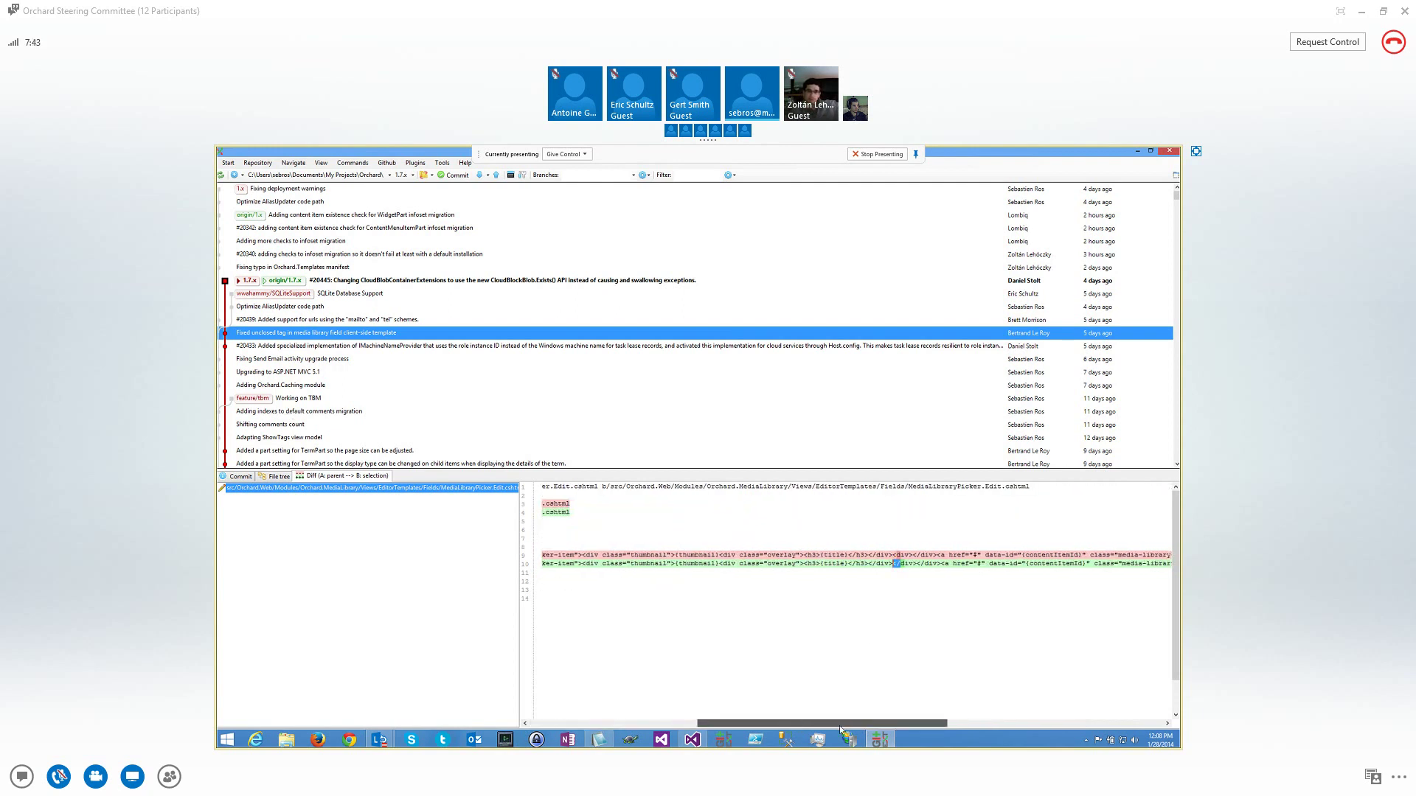
drag(840, 729, 673, 725)
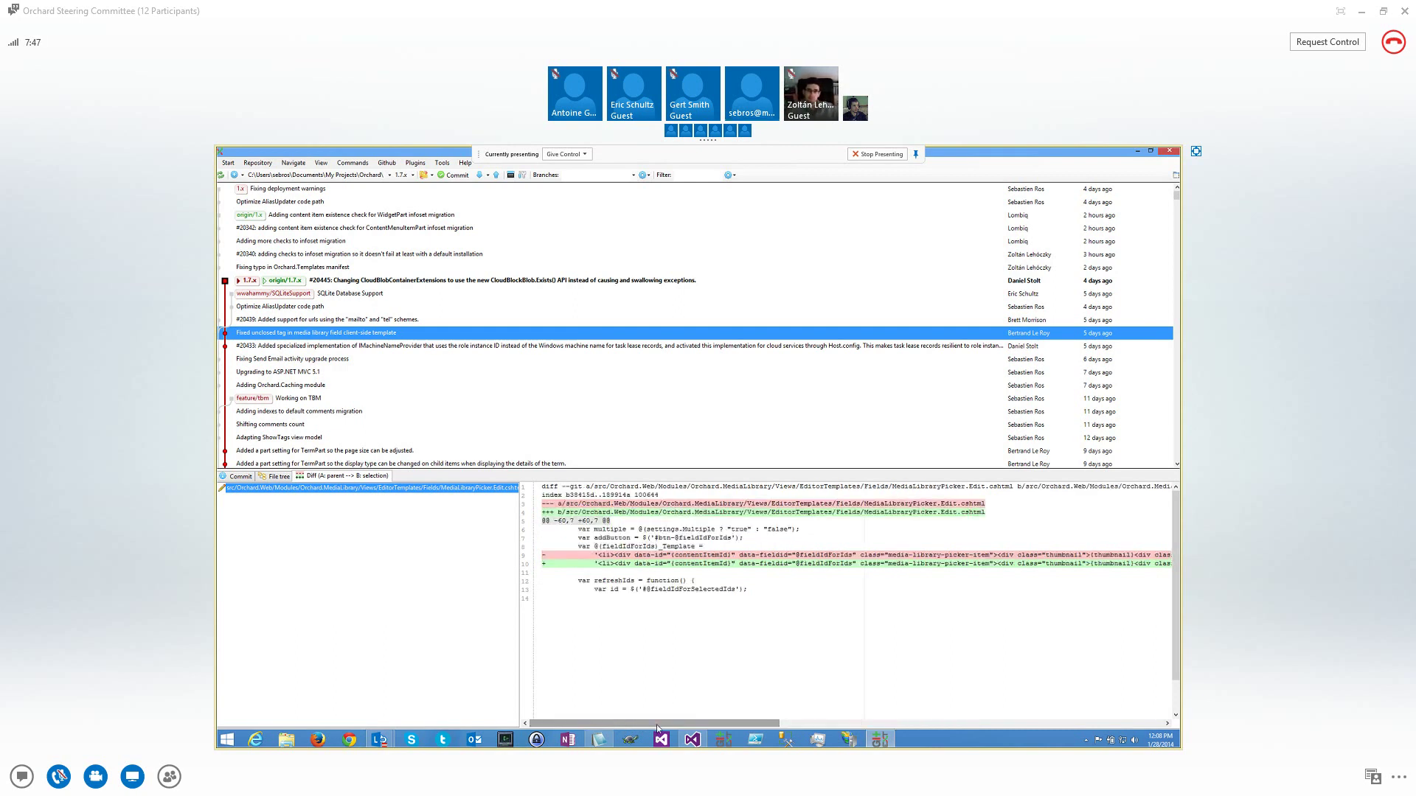
drag(655, 725, 760, 725)
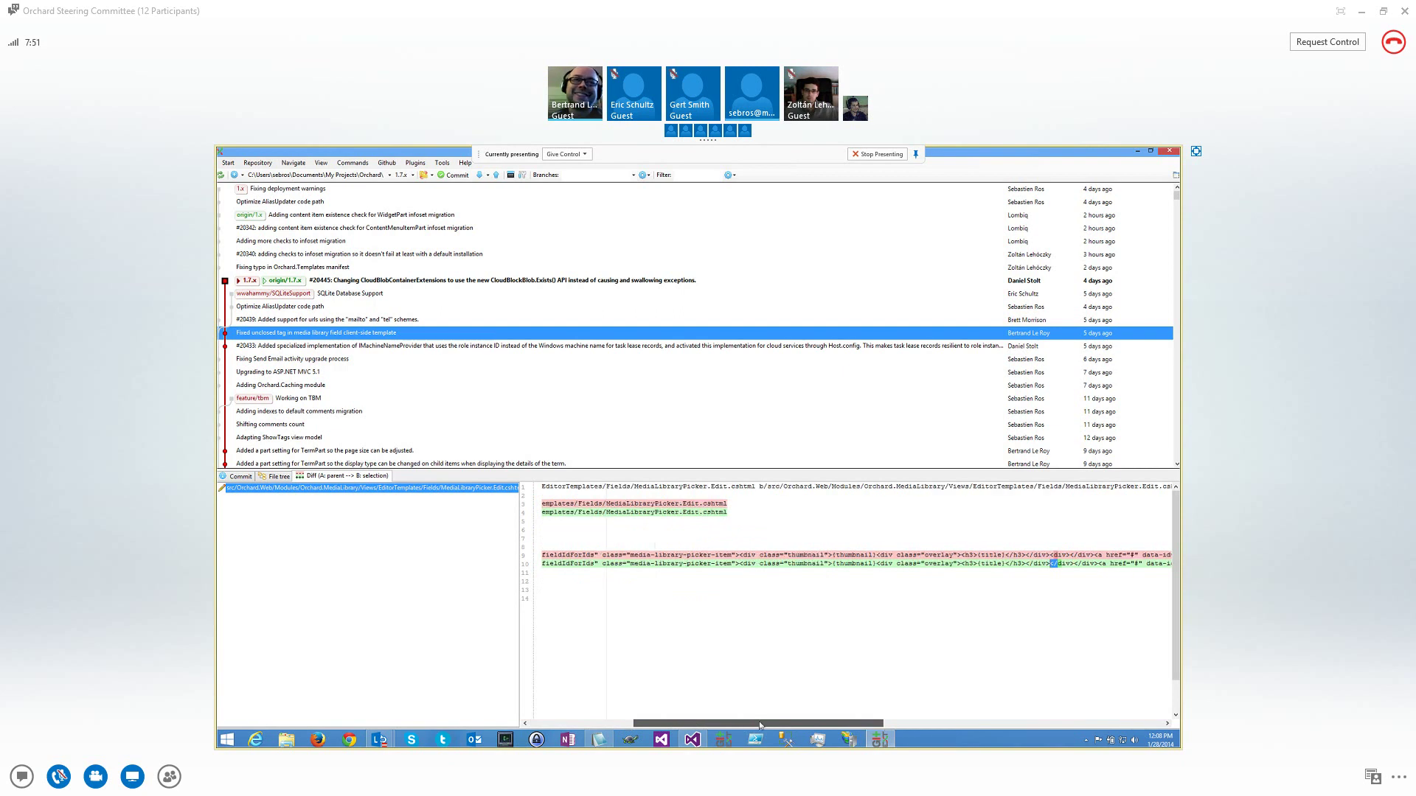
drag(760, 725, 665, 721)
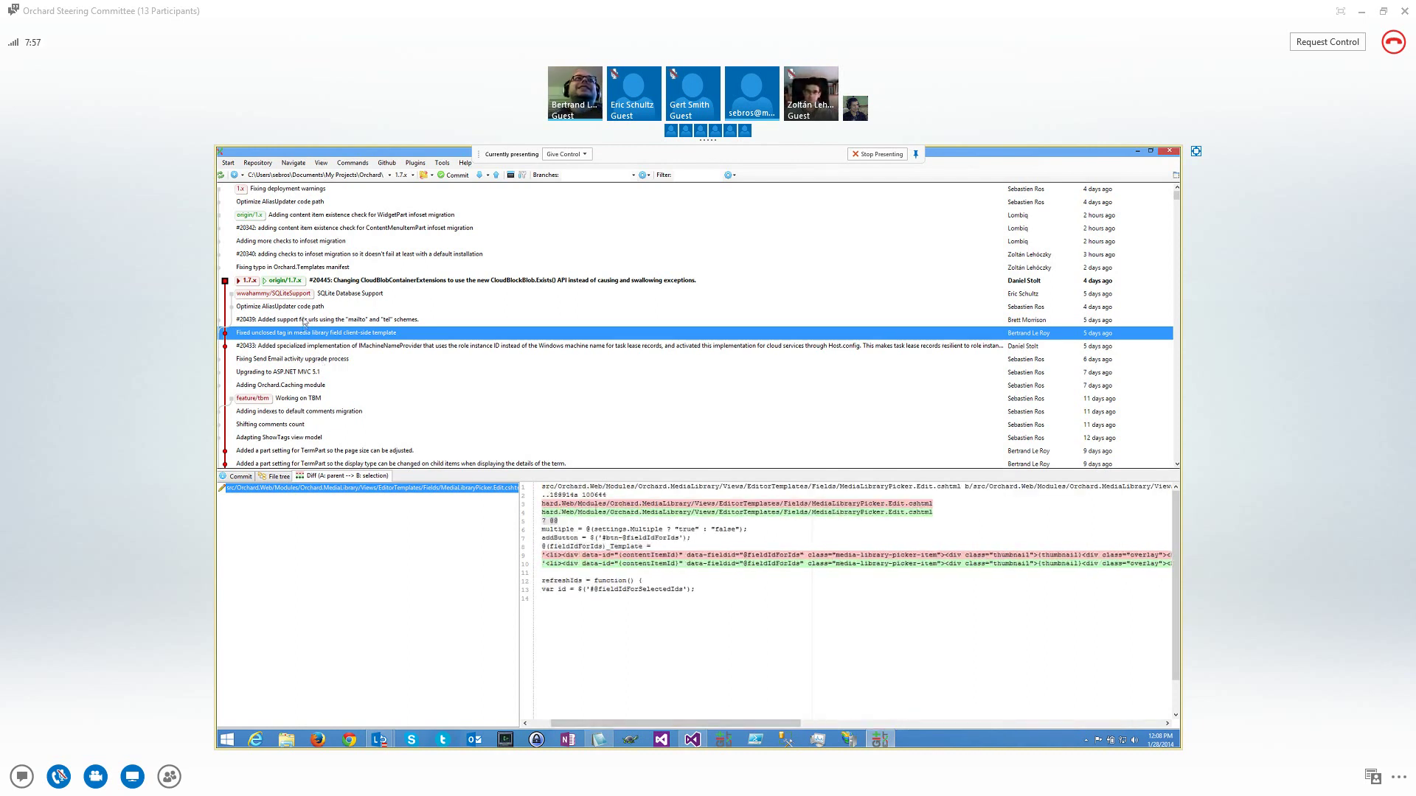
Select the #20439 mailto and tel URLs commit and check its author and committer
click(303, 321)
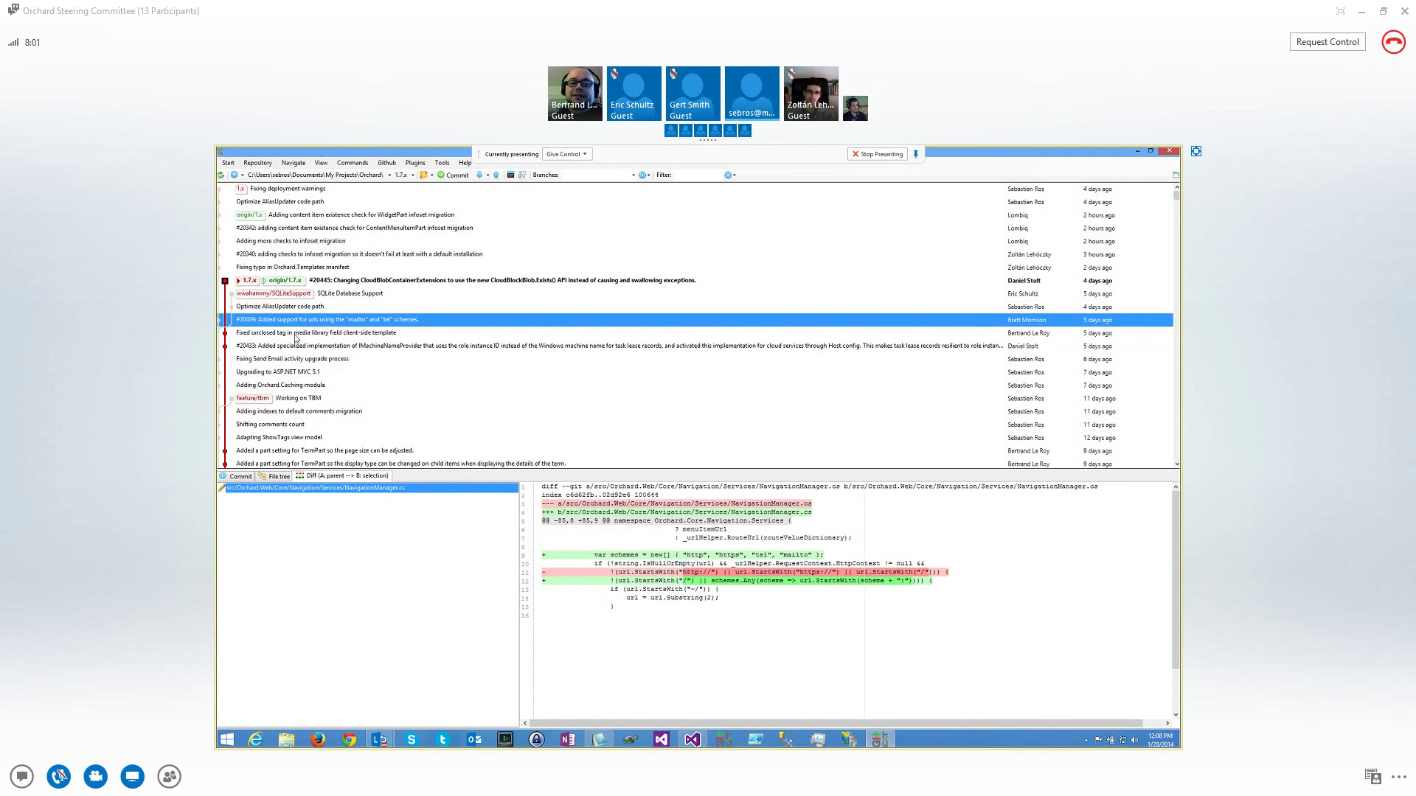
click(241, 477)
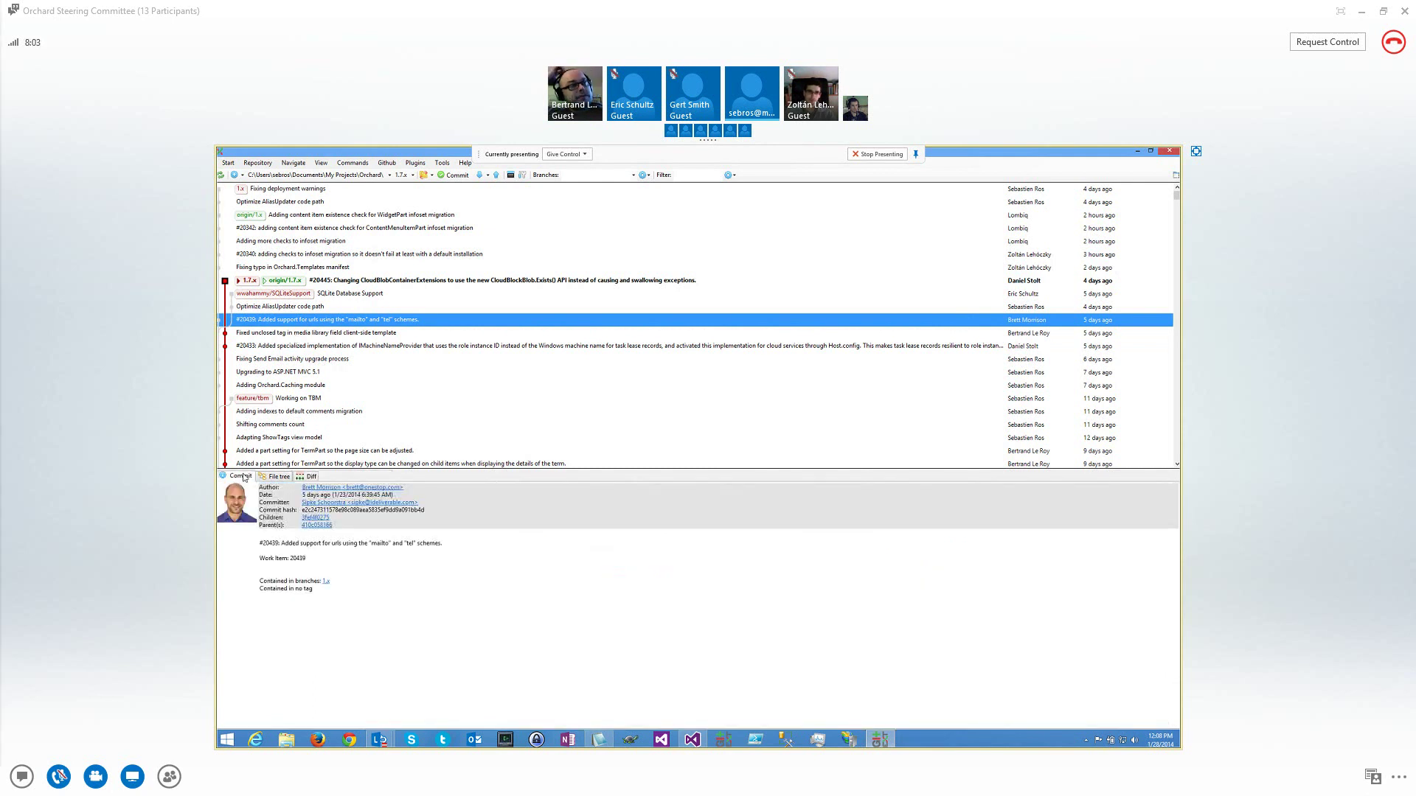
double_click(268, 487)
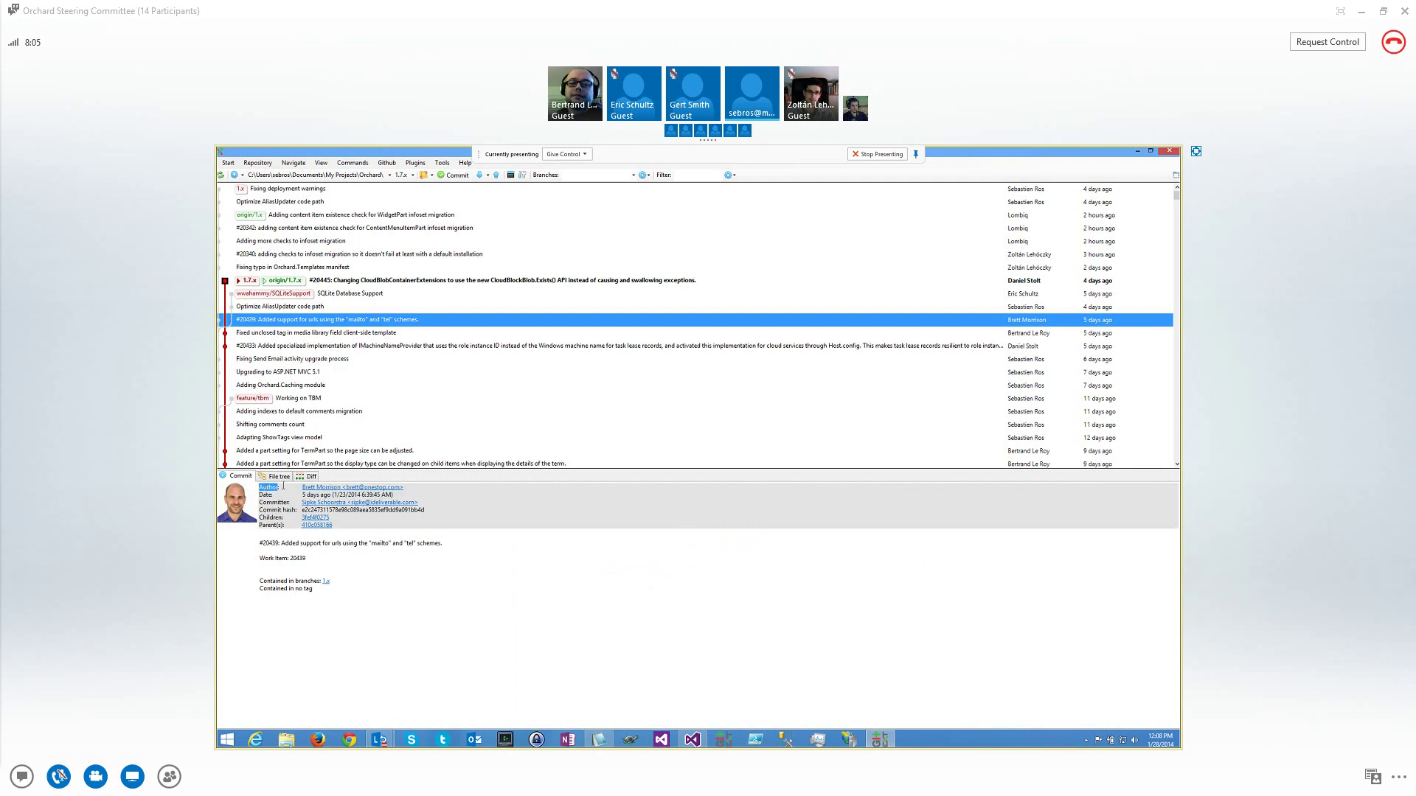
double_click(270, 503)
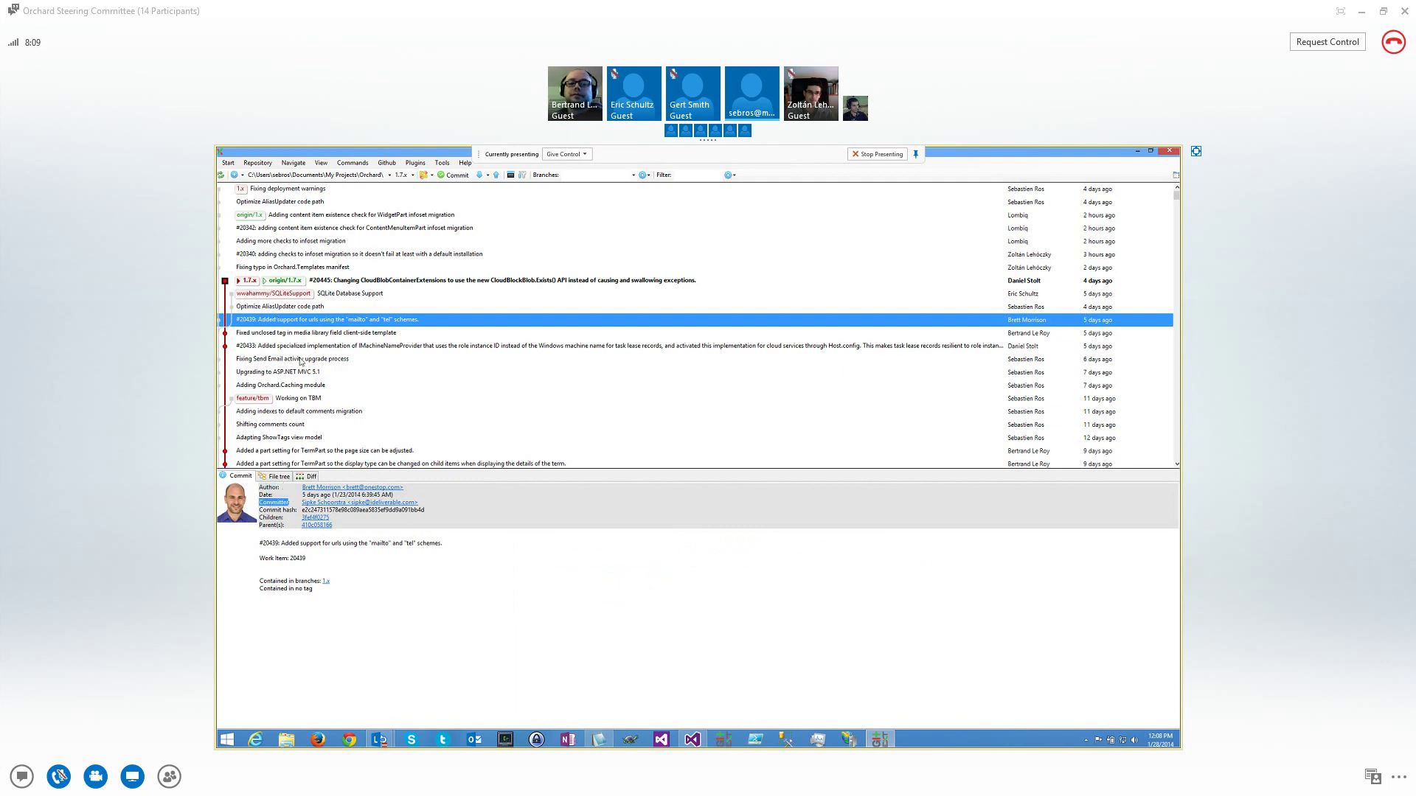
Back in the NavigationManager.cs diff, highlight scheme, https, mailto and tel
click(308, 477)
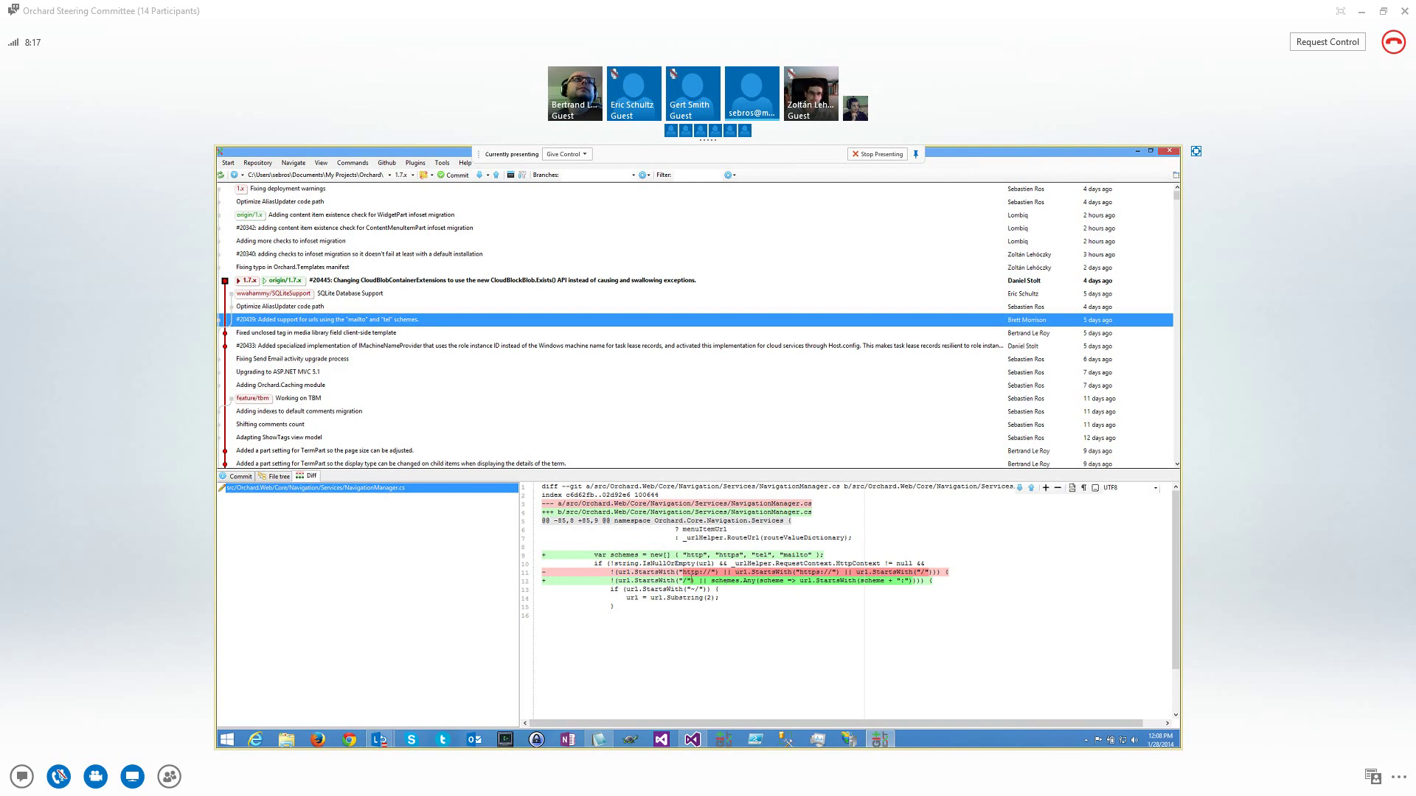
double_click(883, 581)
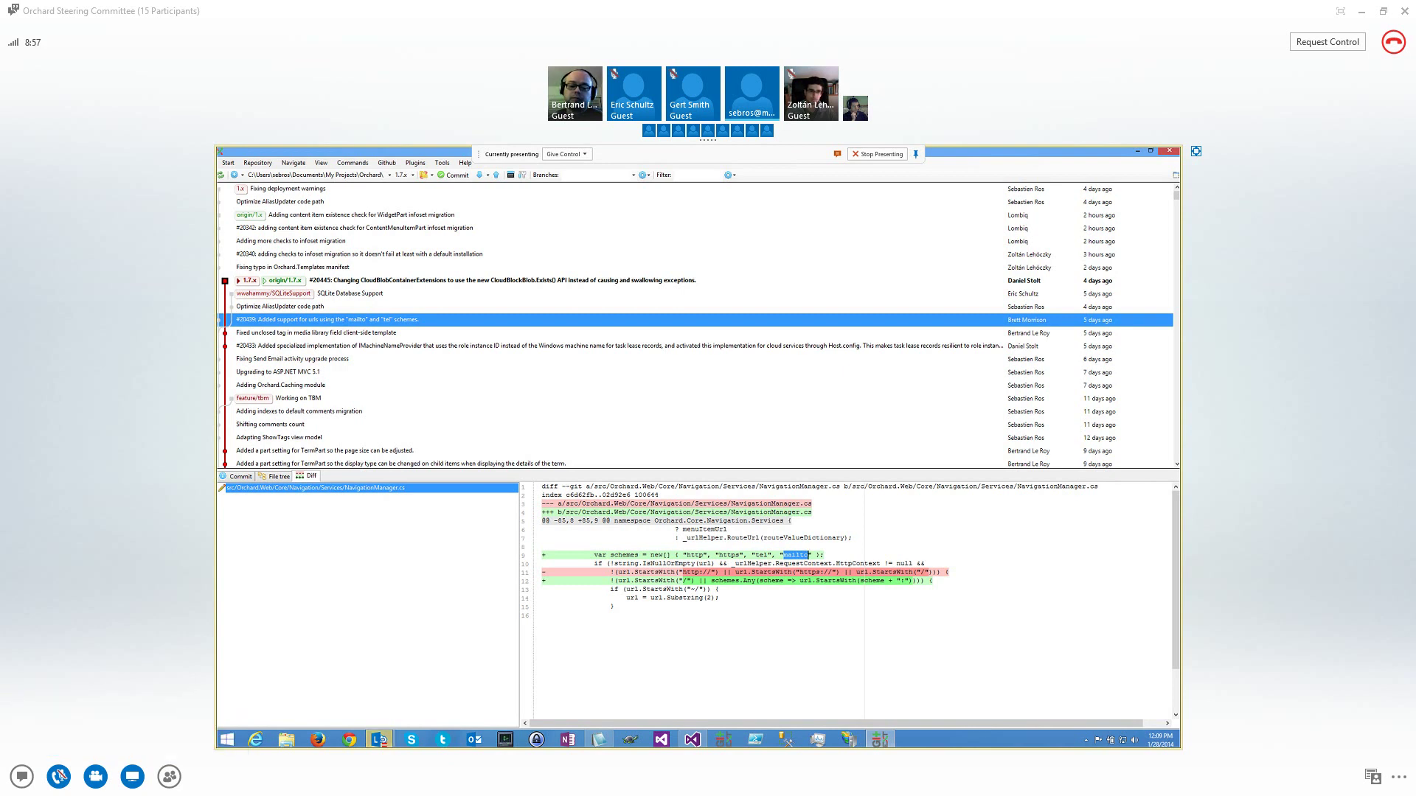
double_click(729, 555)
click(731, 557)
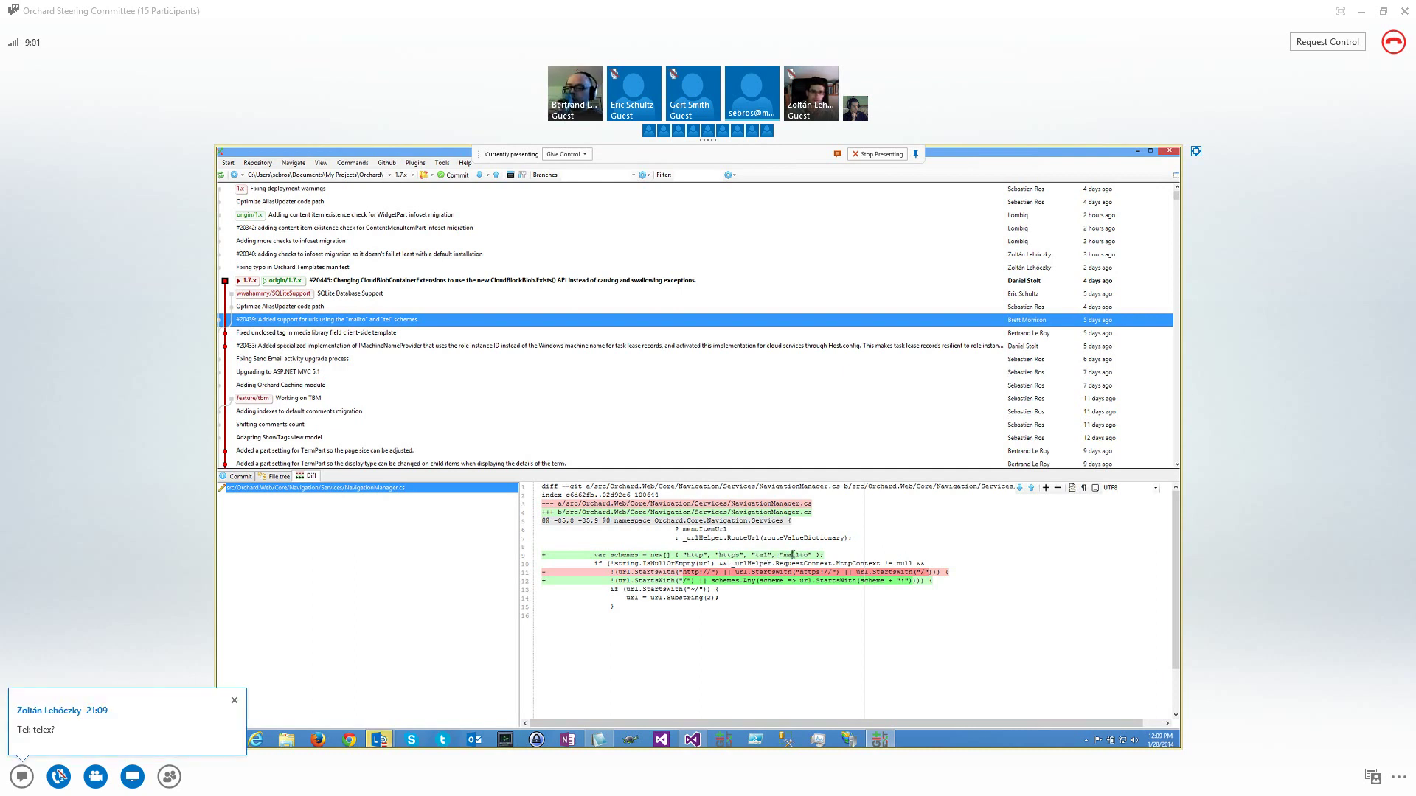
double_click(793, 555)
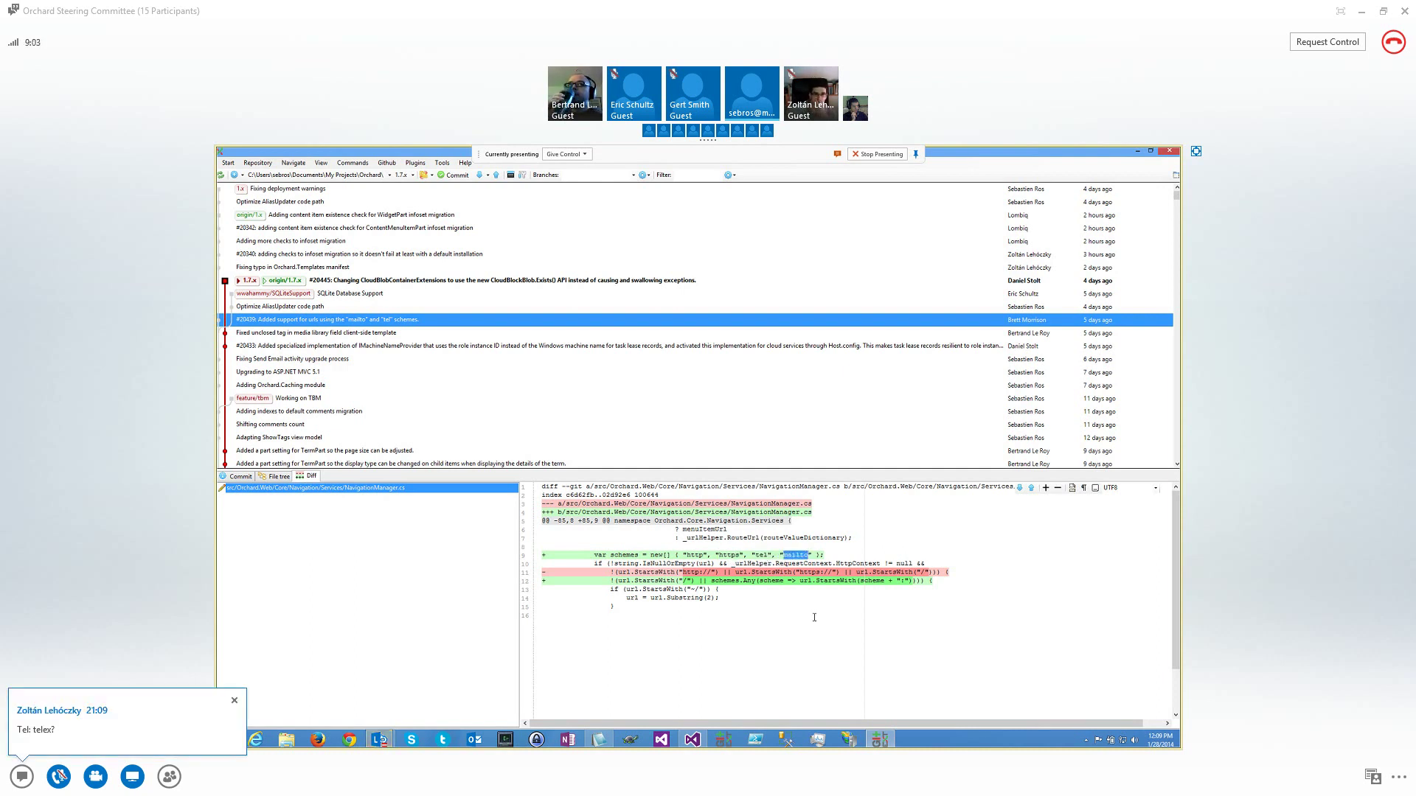
double_click(760, 555)
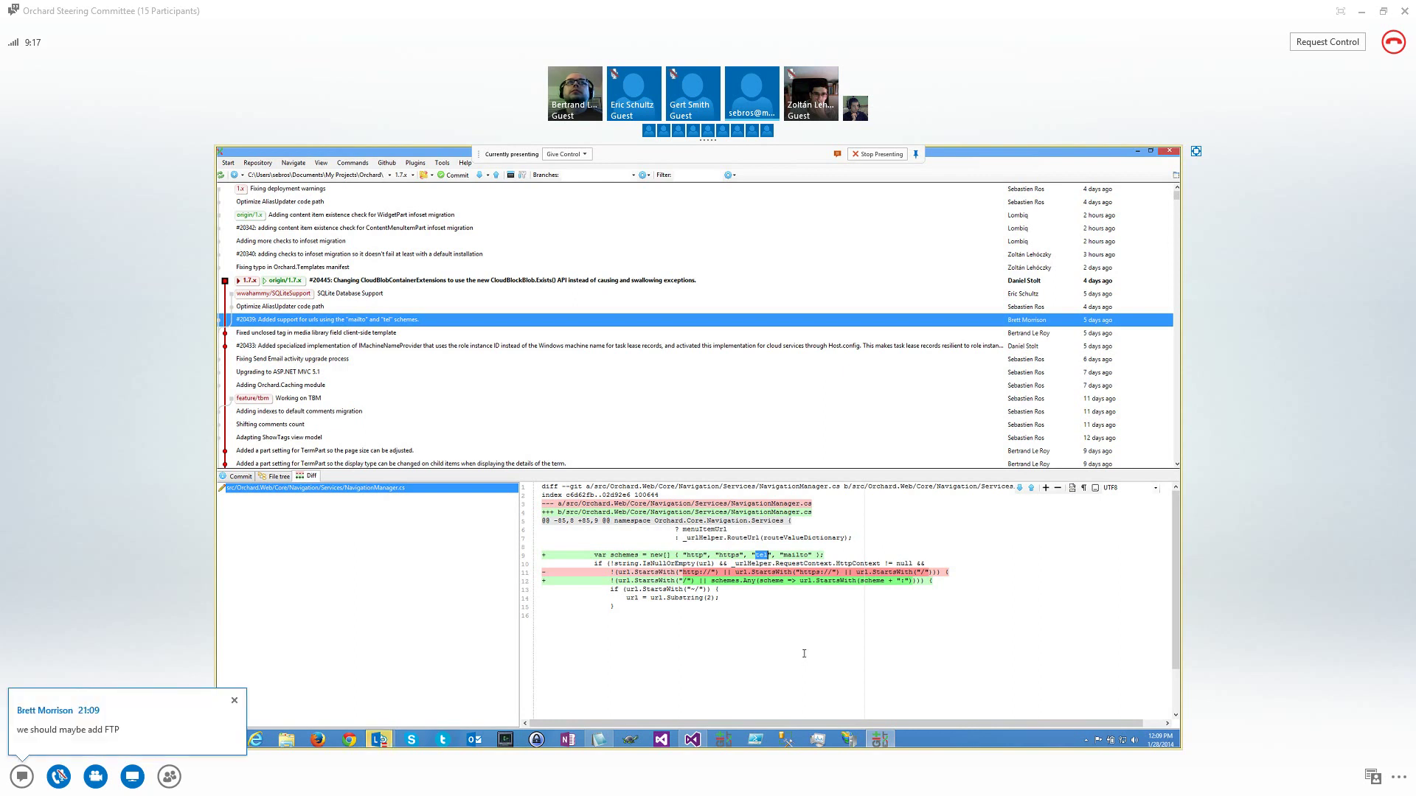
Highlight the http, https, tel and mailto entries of the diff's schemes array in turn
double_click(696, 554)
double_click(761, 554)
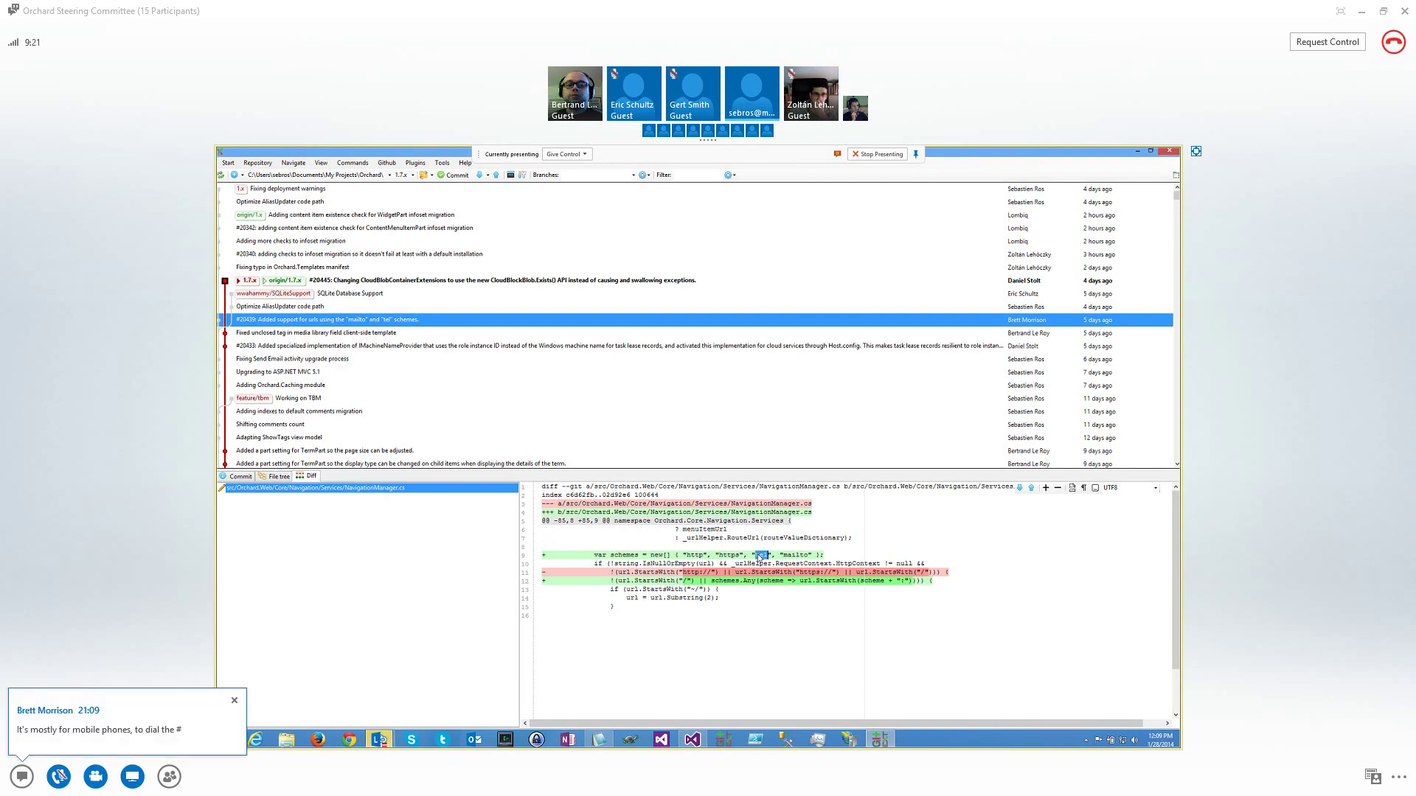
click(735, 555)
double_click(735, 555)
double_click(761, 555)
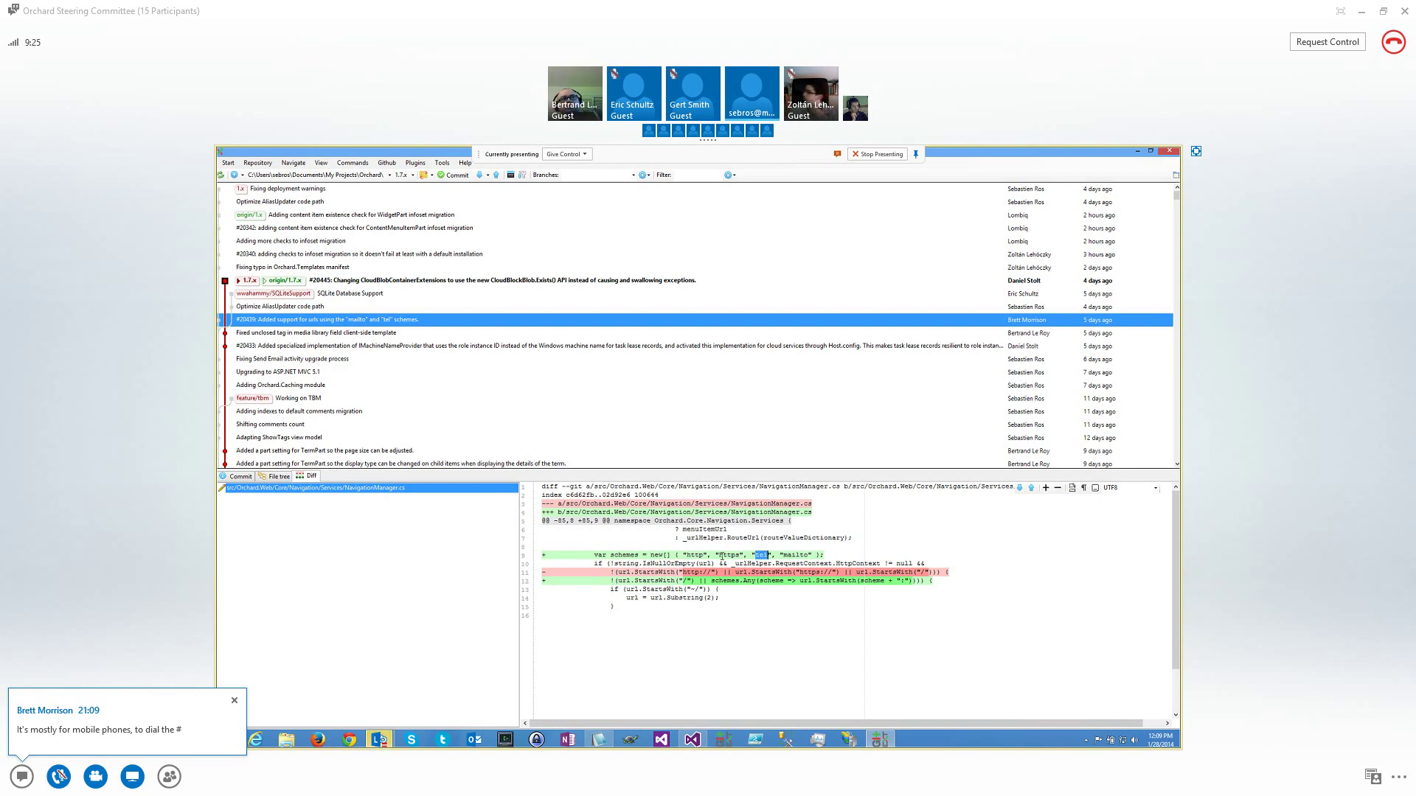
double_click(736, 555)
double_click(767, 555)
double_click(796, 554)
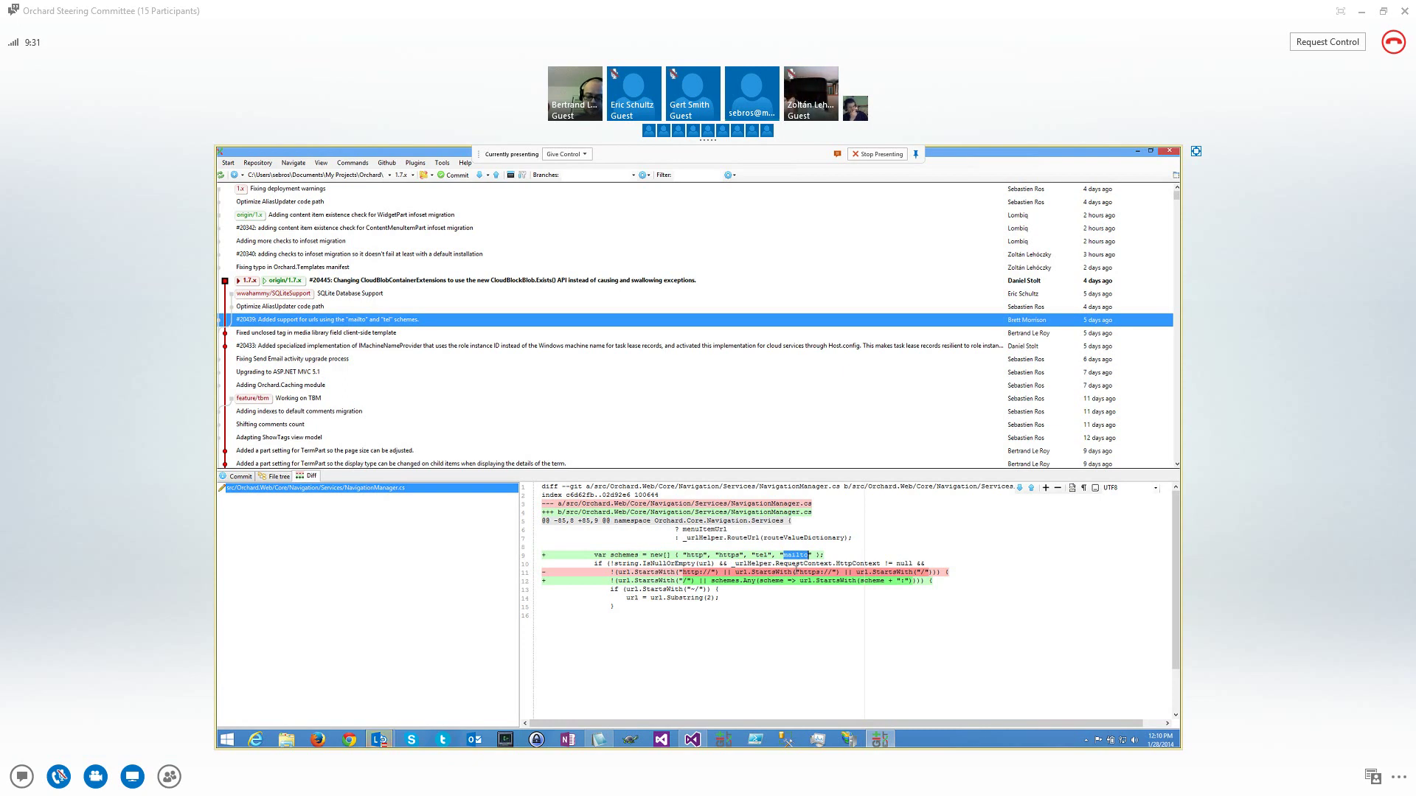
double_click(761, 554)
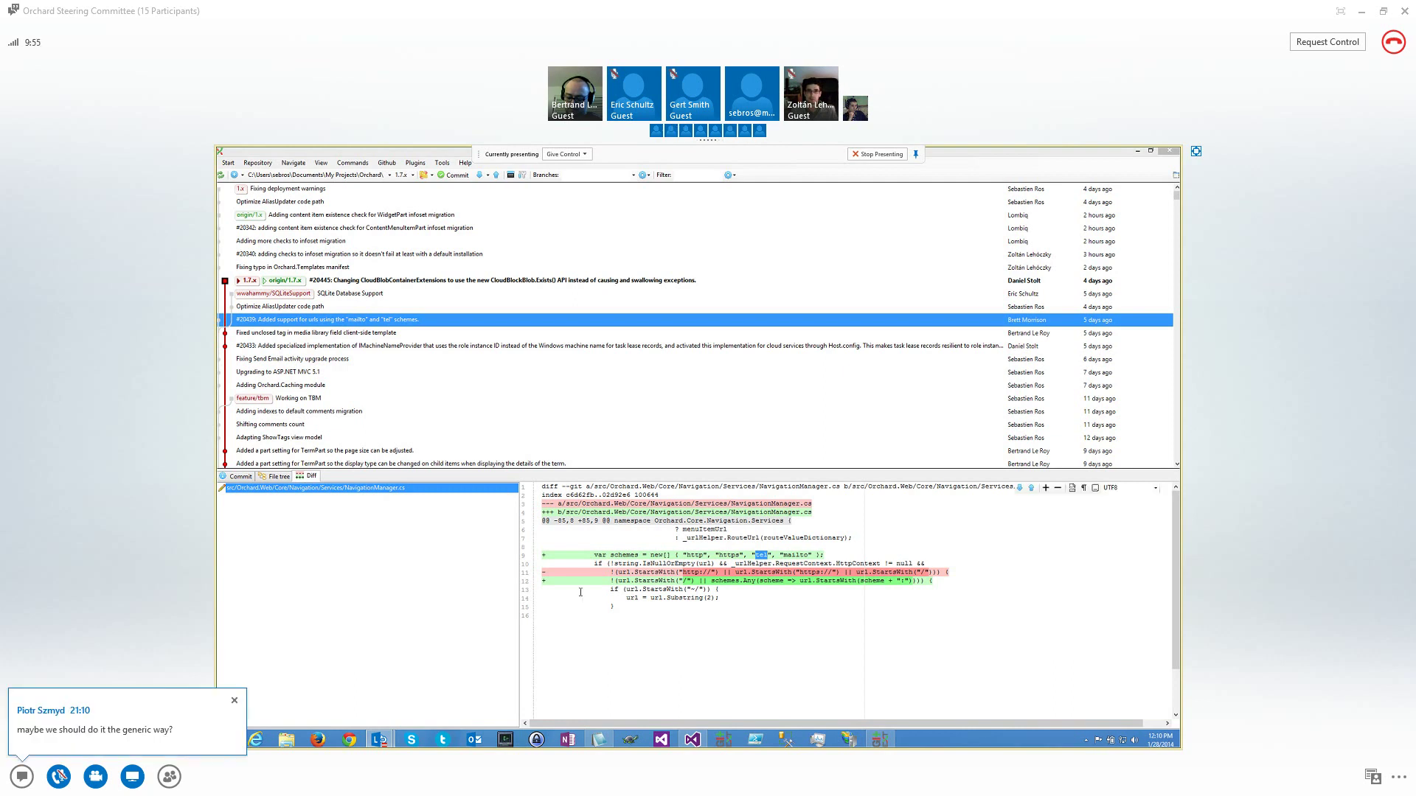
double_click(729, 555)
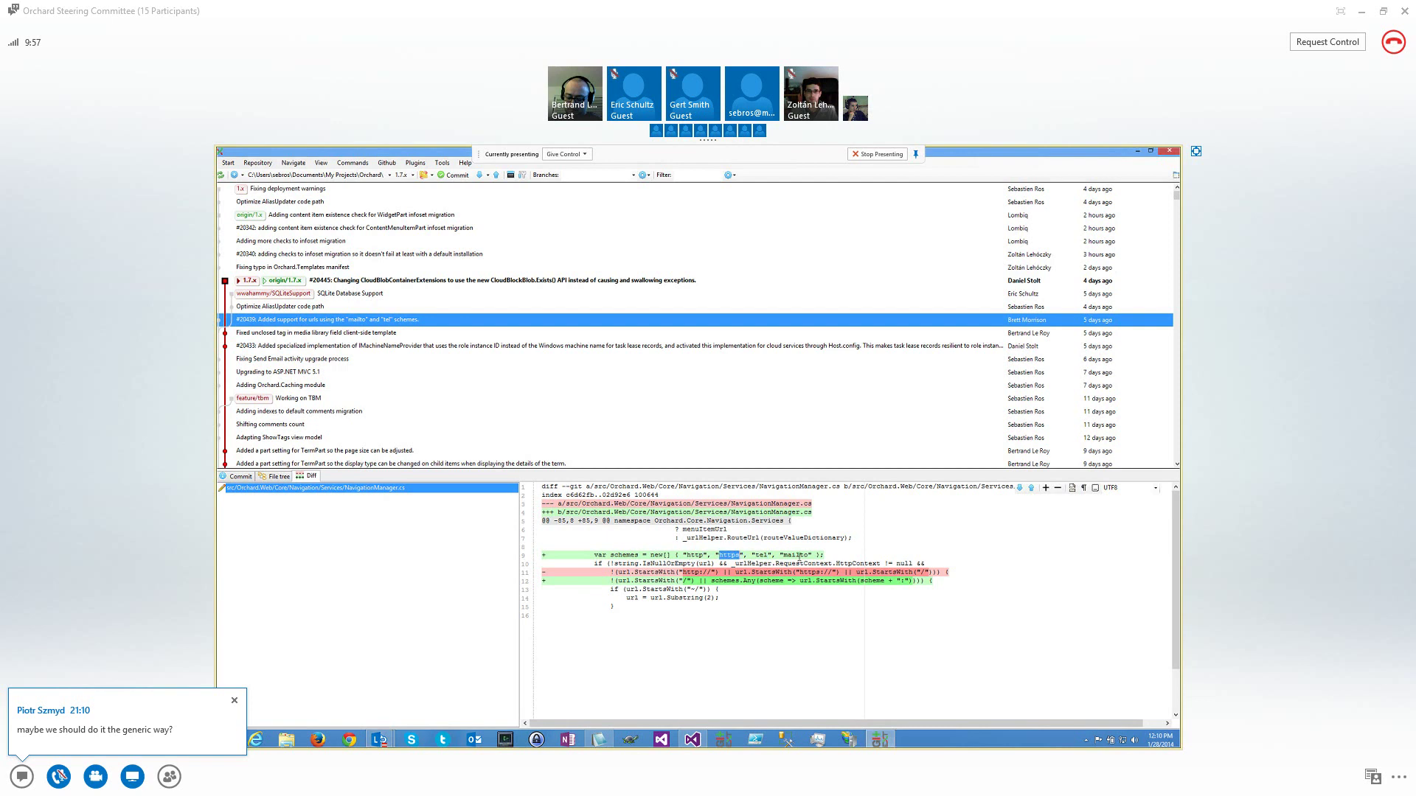
double_click(763, 555)
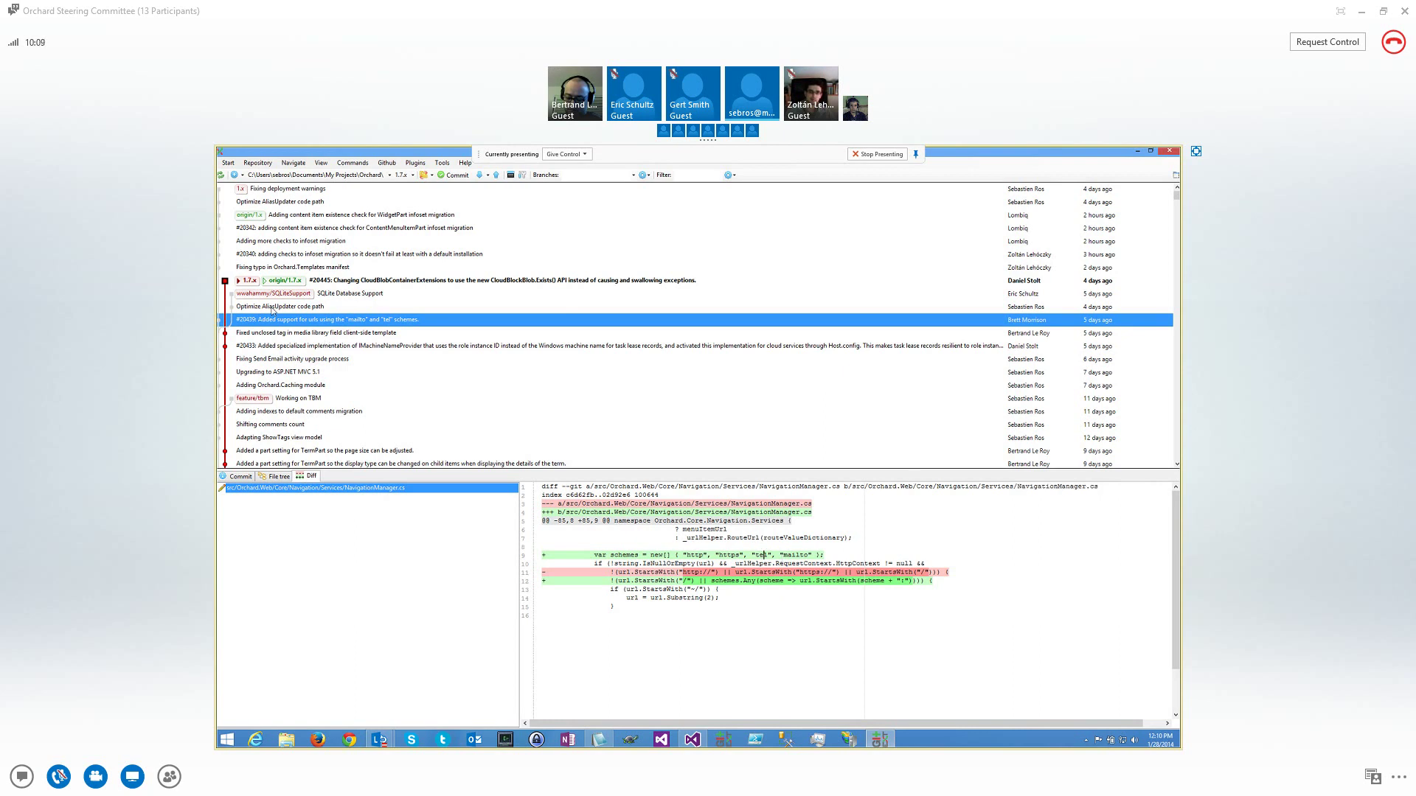
Review the AliasUpdater.cs SetAliases and _aliasHolder changes, then show the SQLite Database Support commit
click(305, 307)
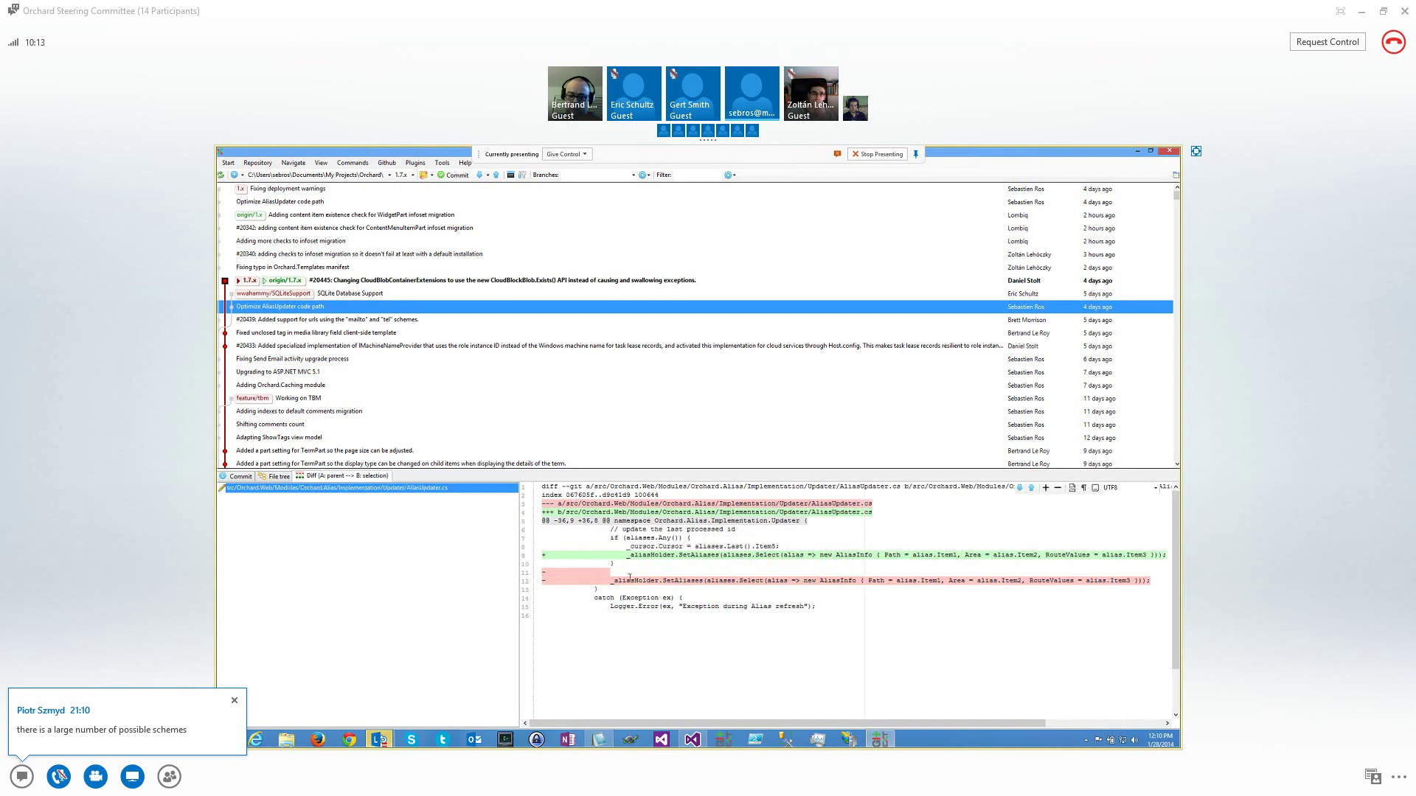
drag(613, 581, 772, 580)
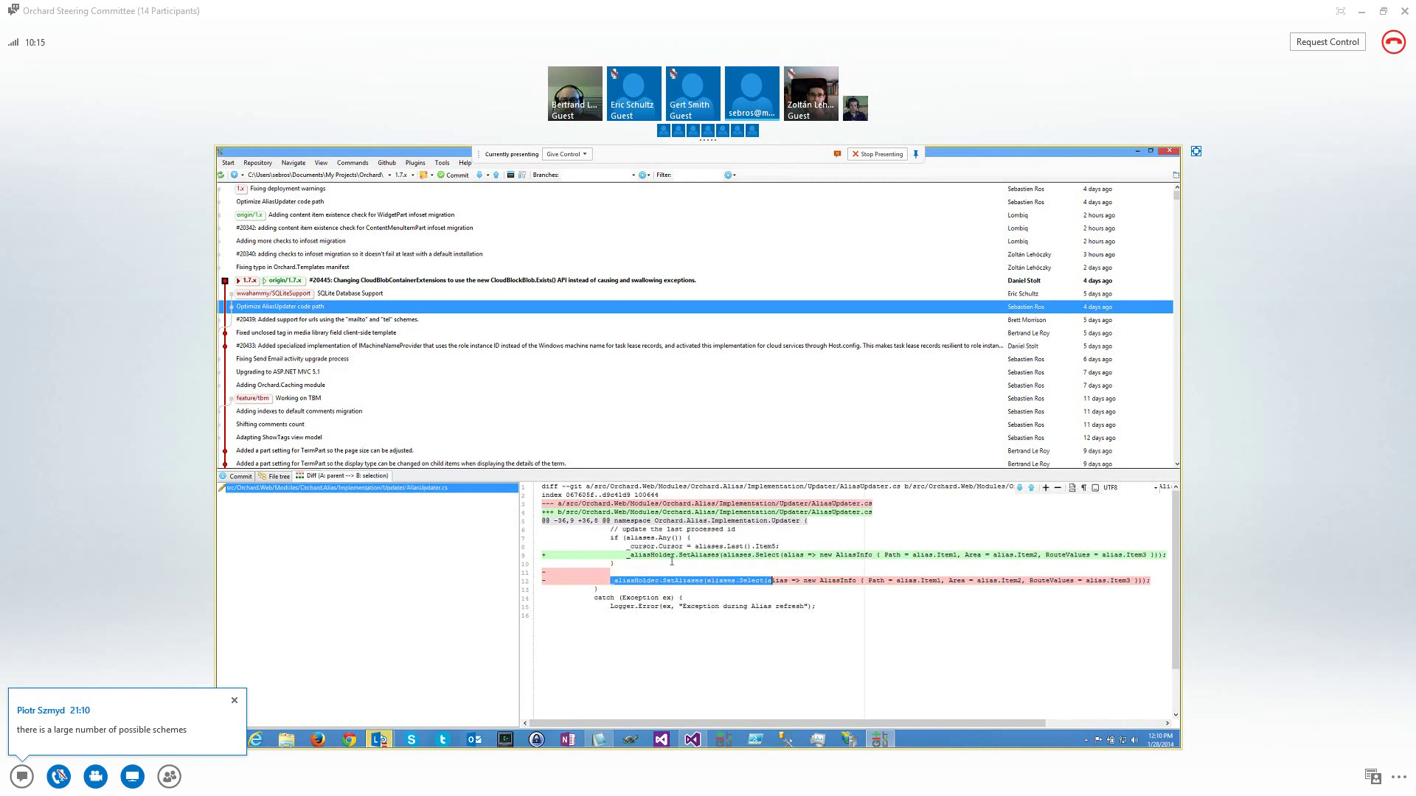
double_click(626, 554)
click(650, 555)
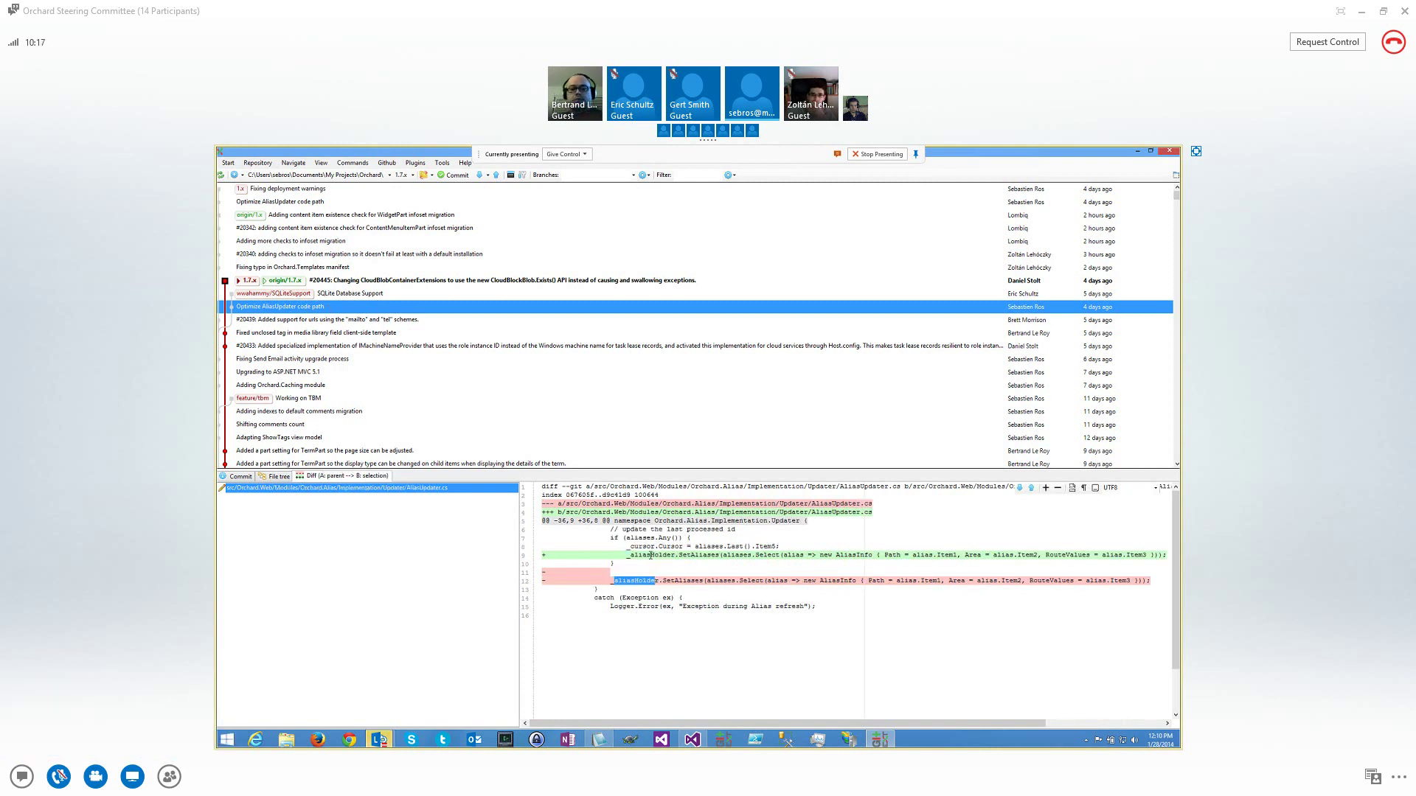
double_click(651, 555)
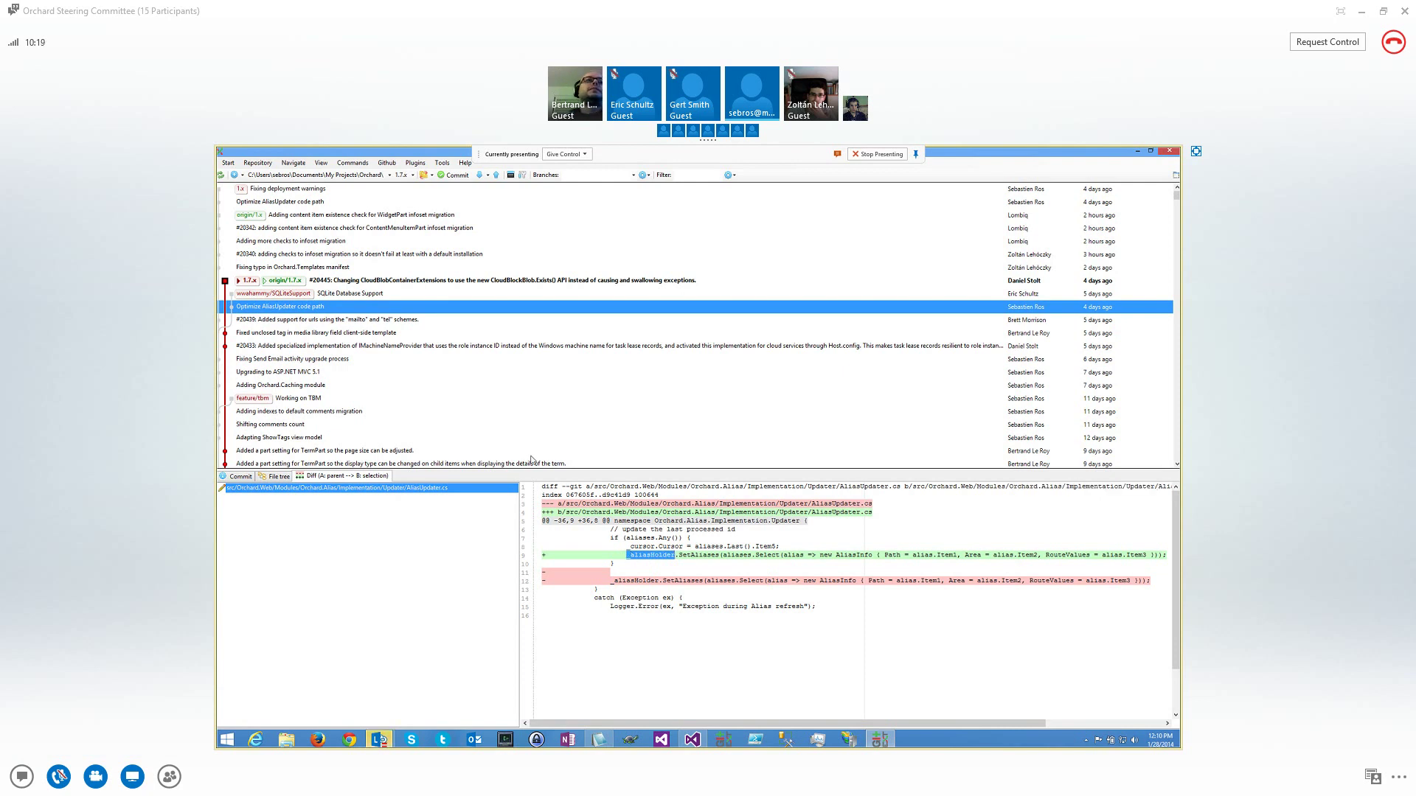
click(339, 294)
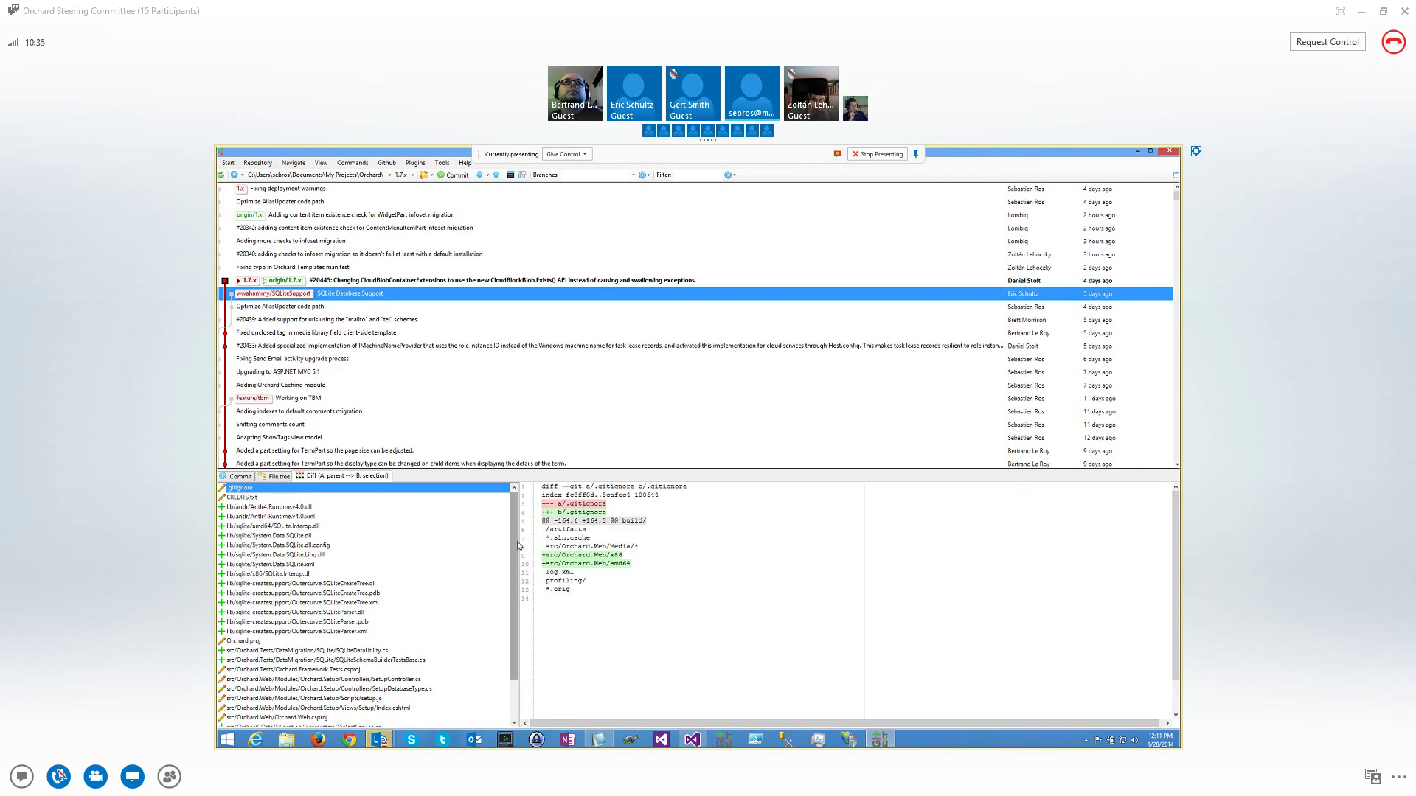
Scroll through the SQLite Database Support commit's changed files and resize the file list
scroll(516, 560, down, 2)
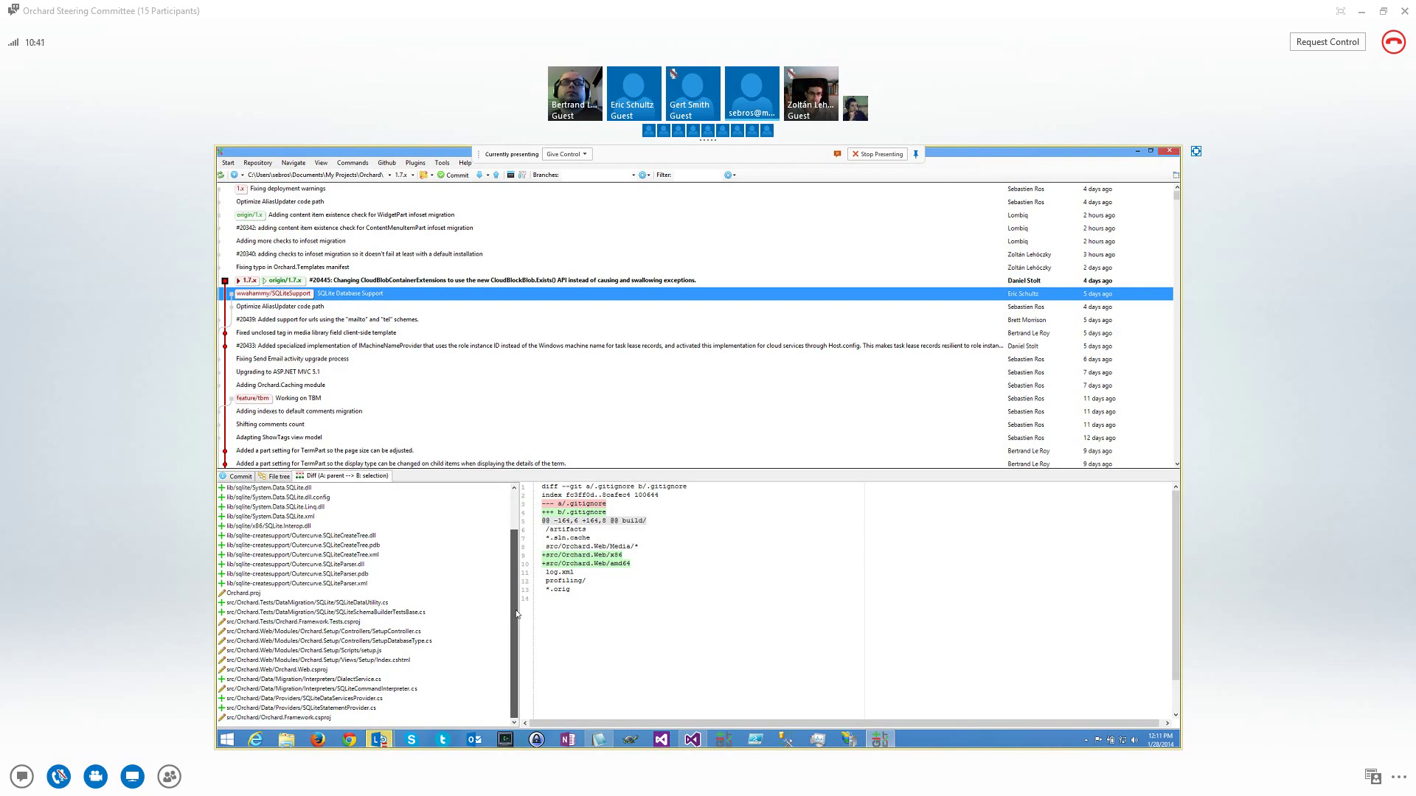
scroll(516, 590, up, 1)
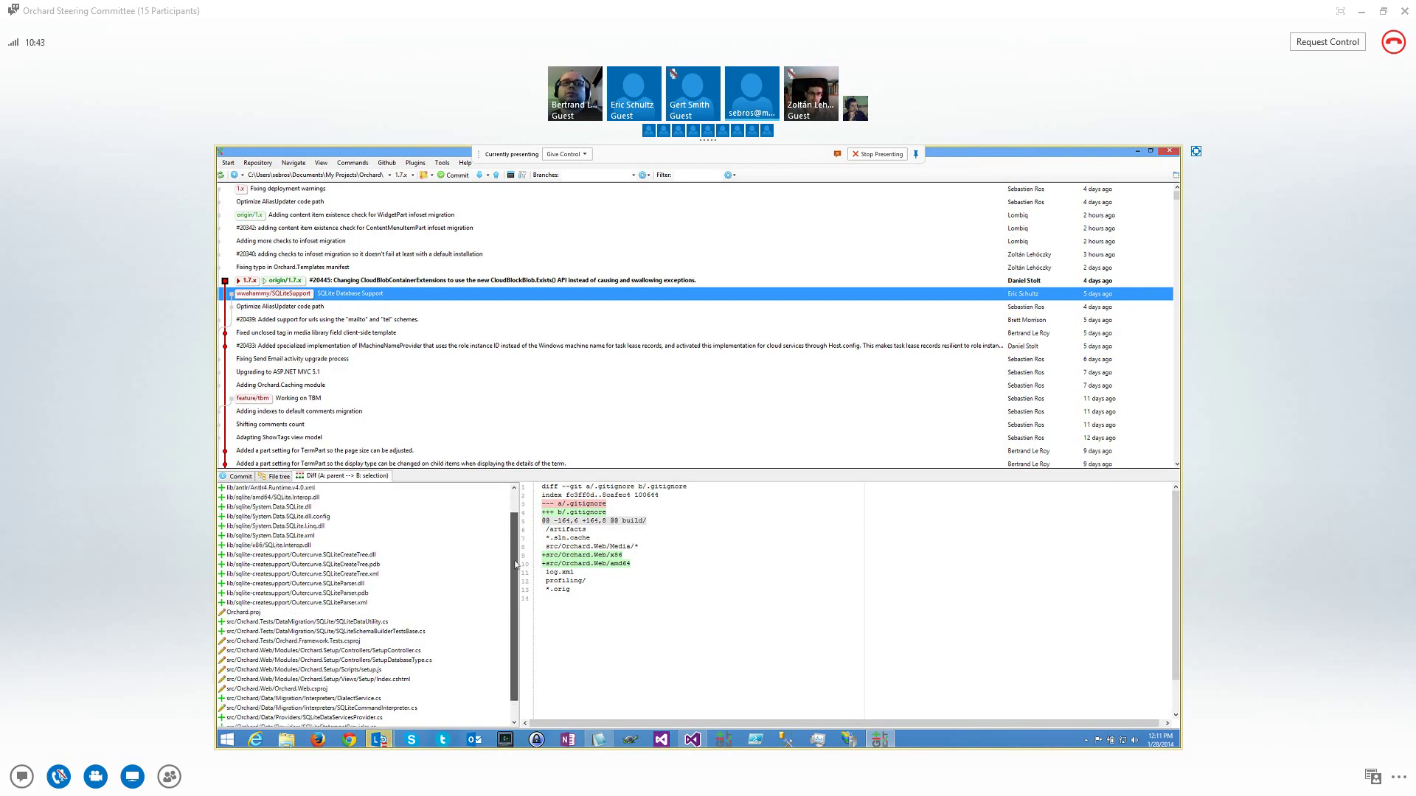
scroll(516, 565, up, 1)
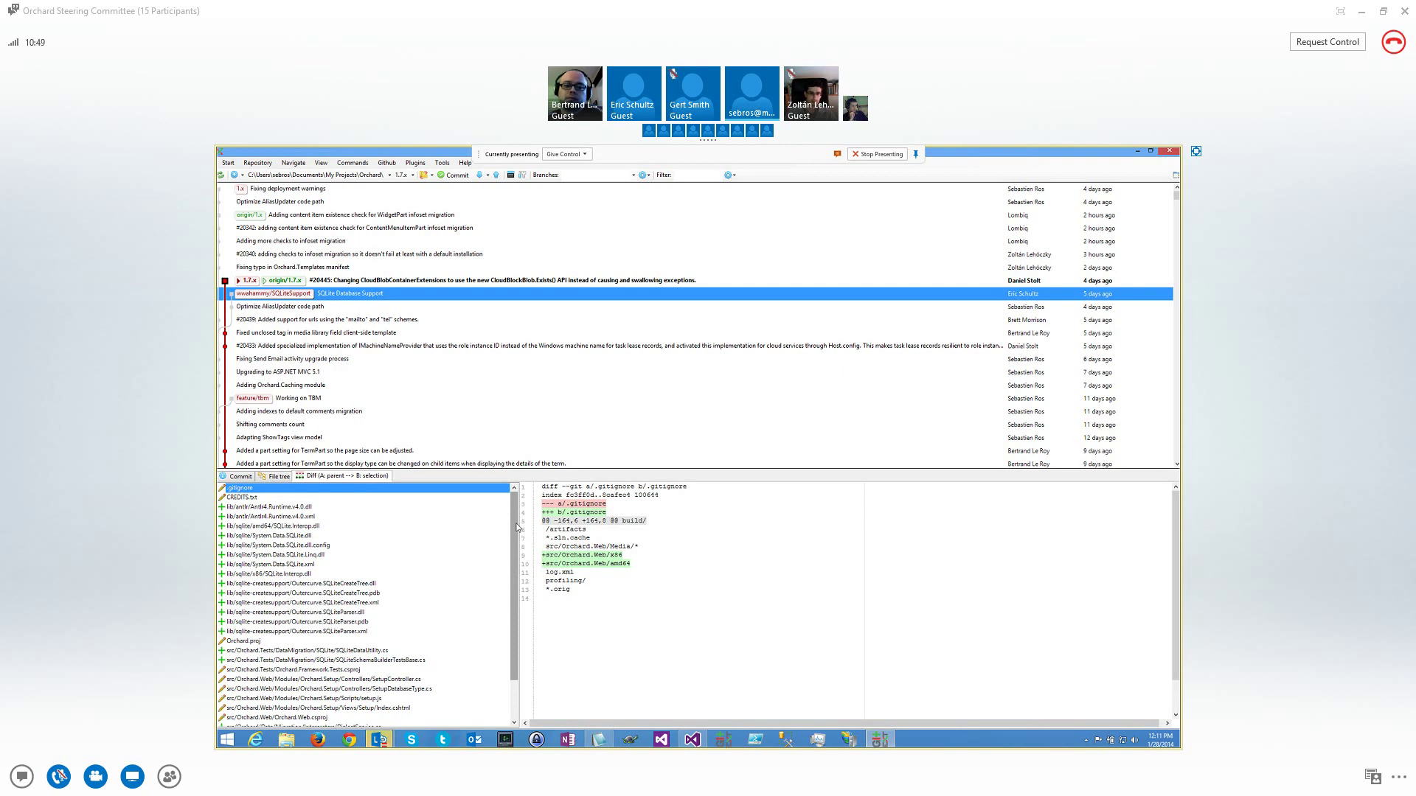
drag(516, 528, 512, 521)
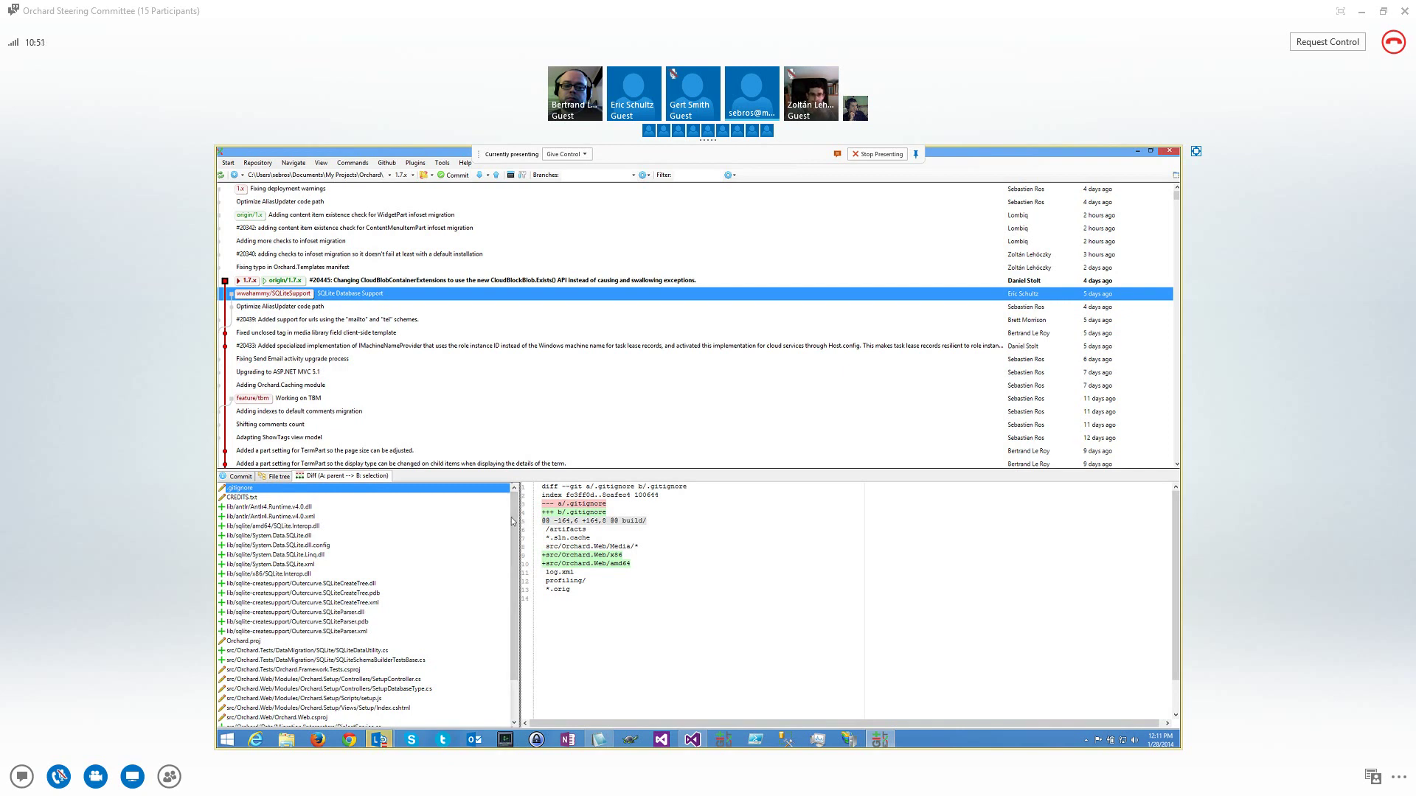
scroll(503, 538, down, 2)
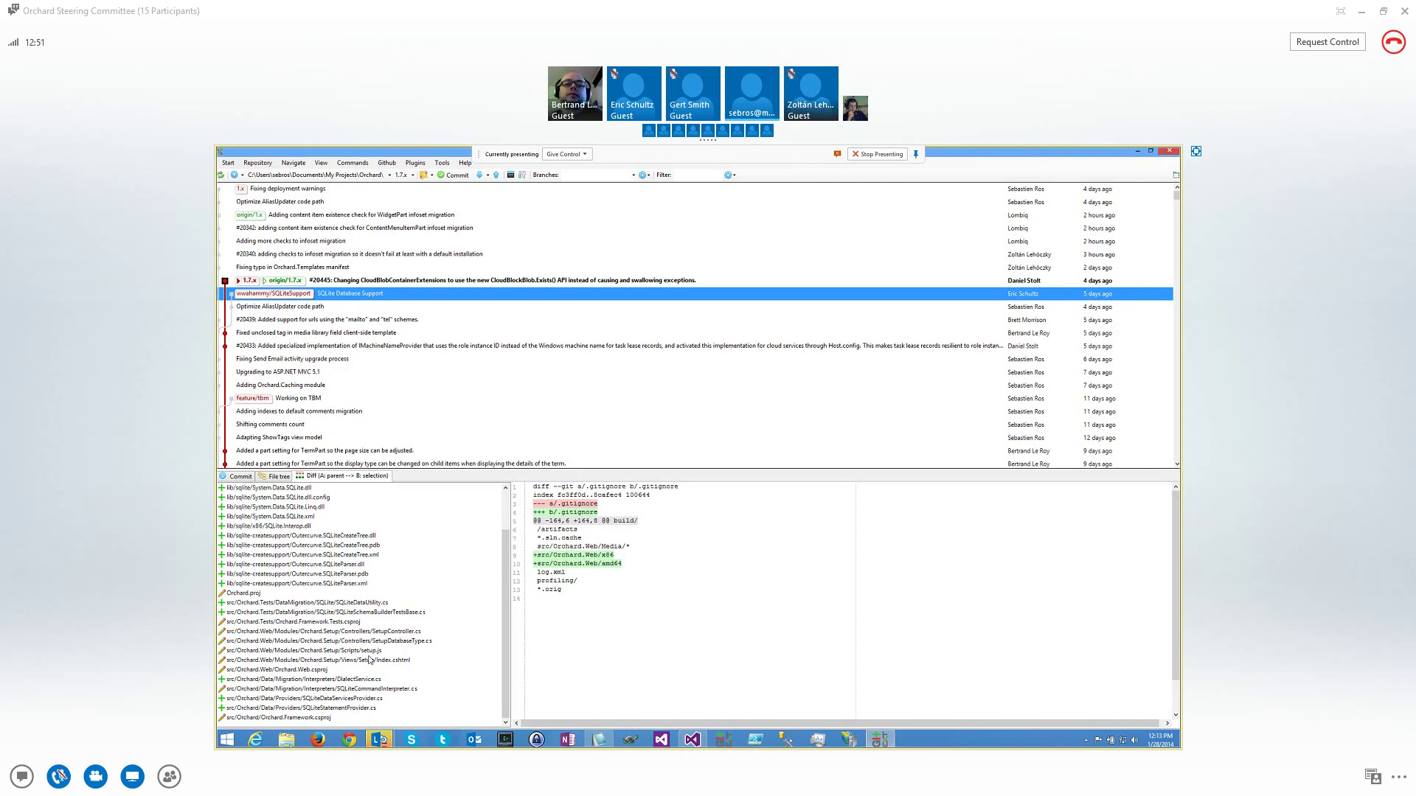
Preview the Outercurve.SQLiteParser.dll, SQLiteCreateTree.pdb, SQLiteCreateTree.dll and Antlr4.Runtime.v4.0.dll entries
click(326, 566)
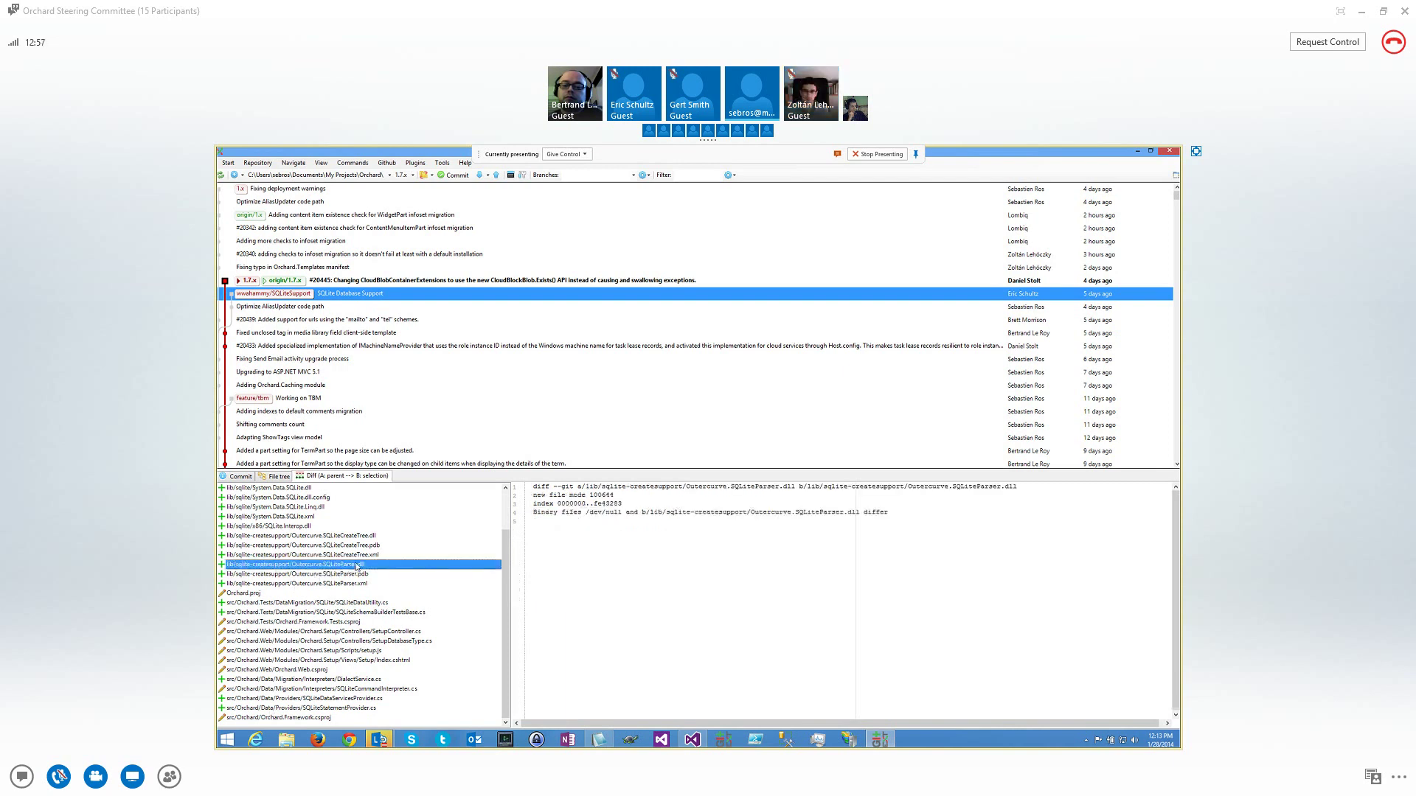
click(340, 547)
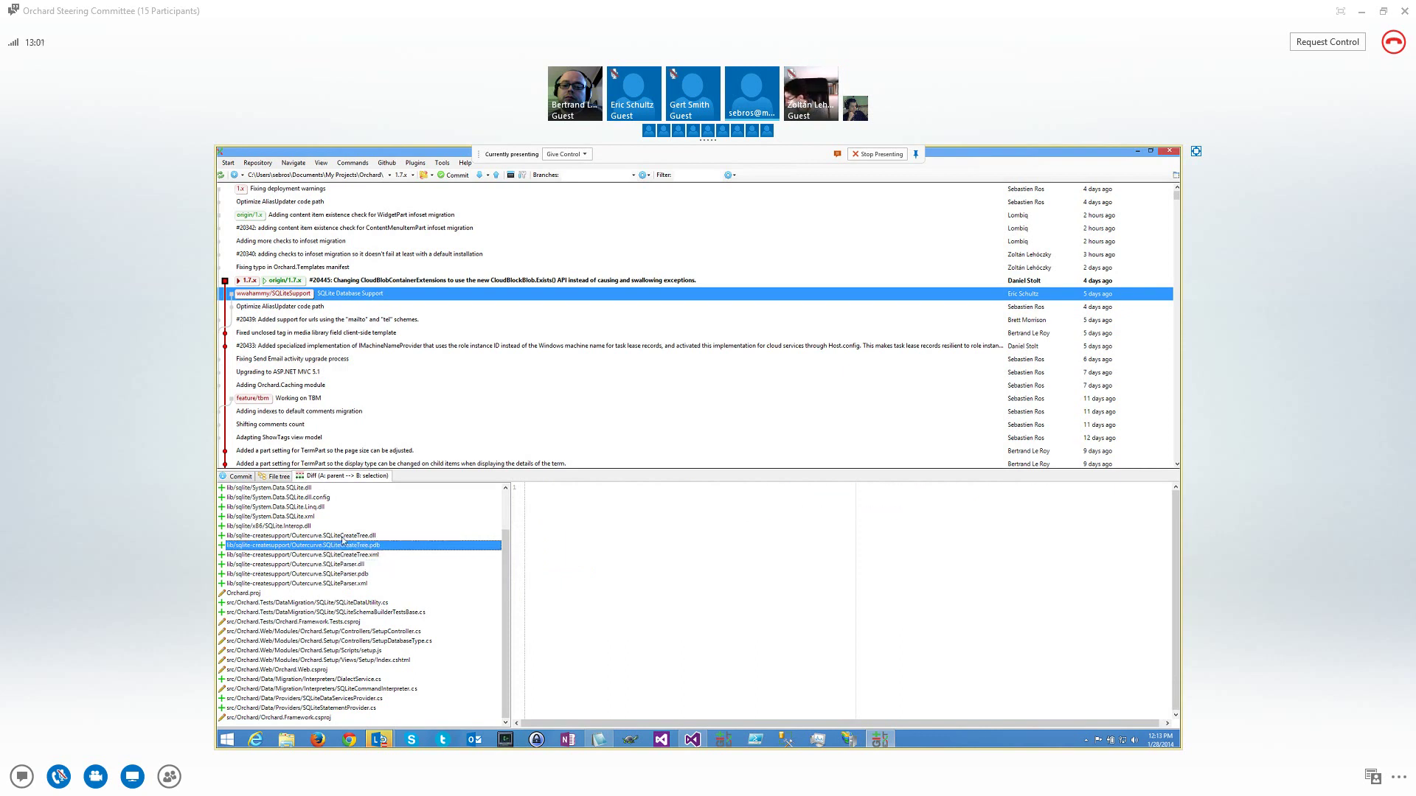
click(342, 537)
scroll(340, 549, up, 3)
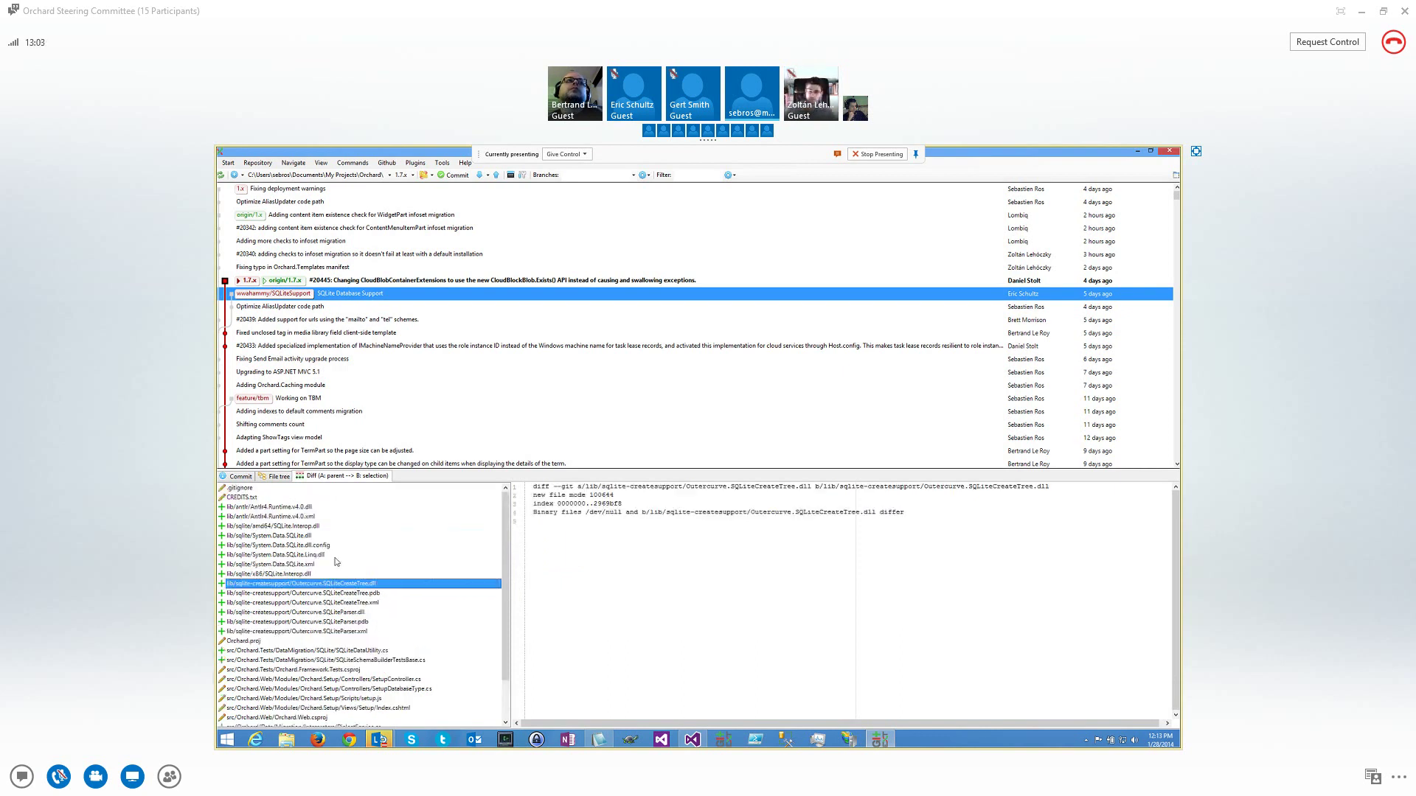
scroll(341, 576, down, 2)
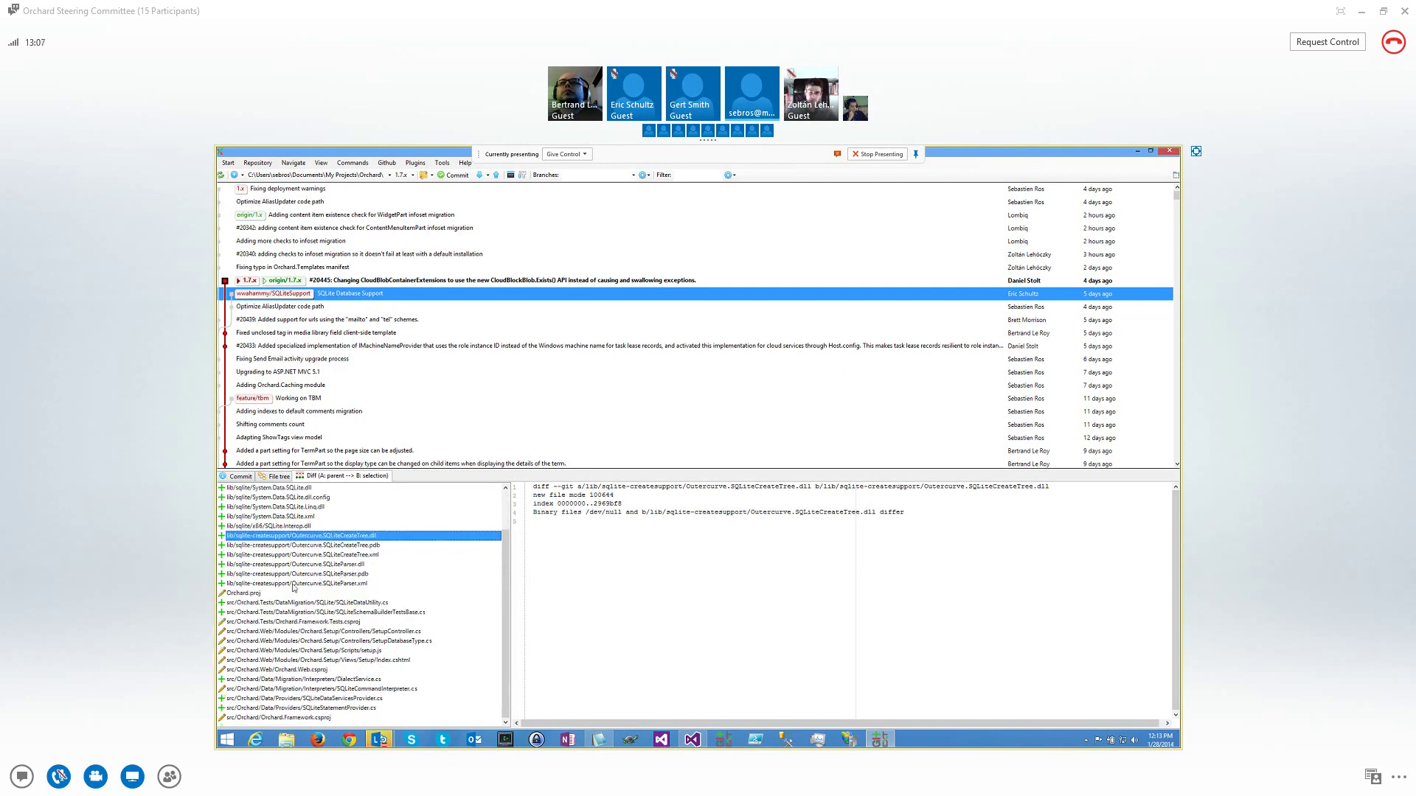
scroll(287, 535, up, 2)
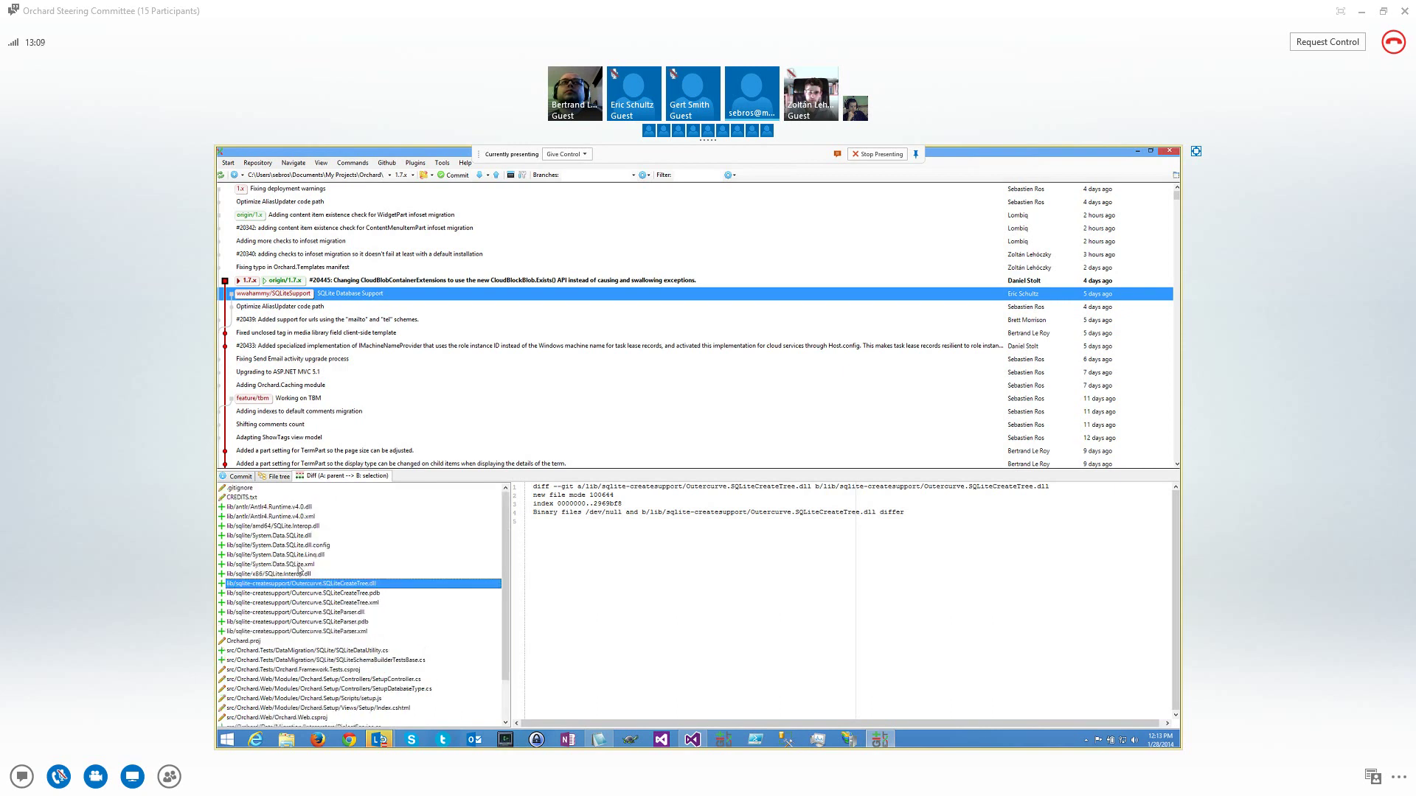
click(271, 508)
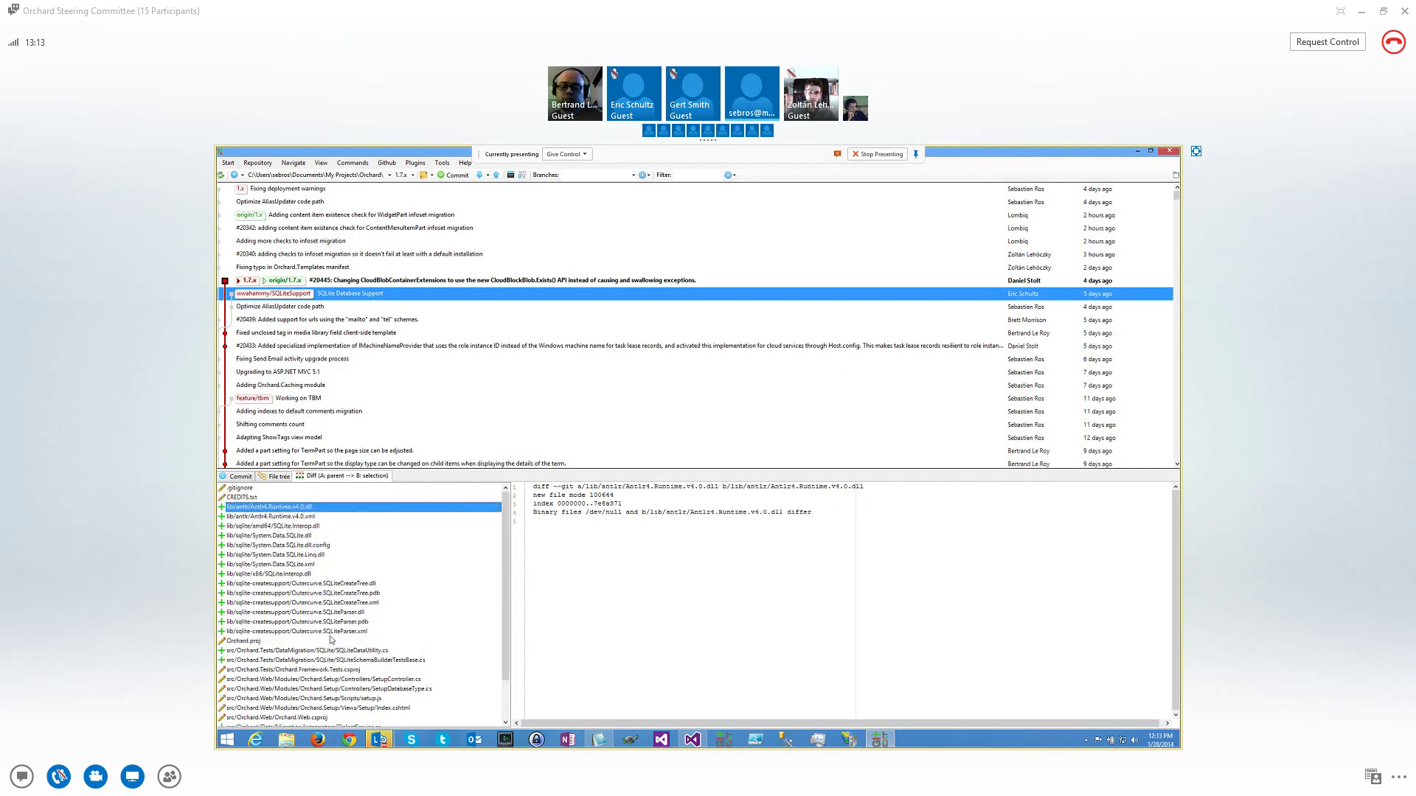
Select the whole block of added library binaries, then view the Orchard.Web.csproj diff
shift+click(376, 632)
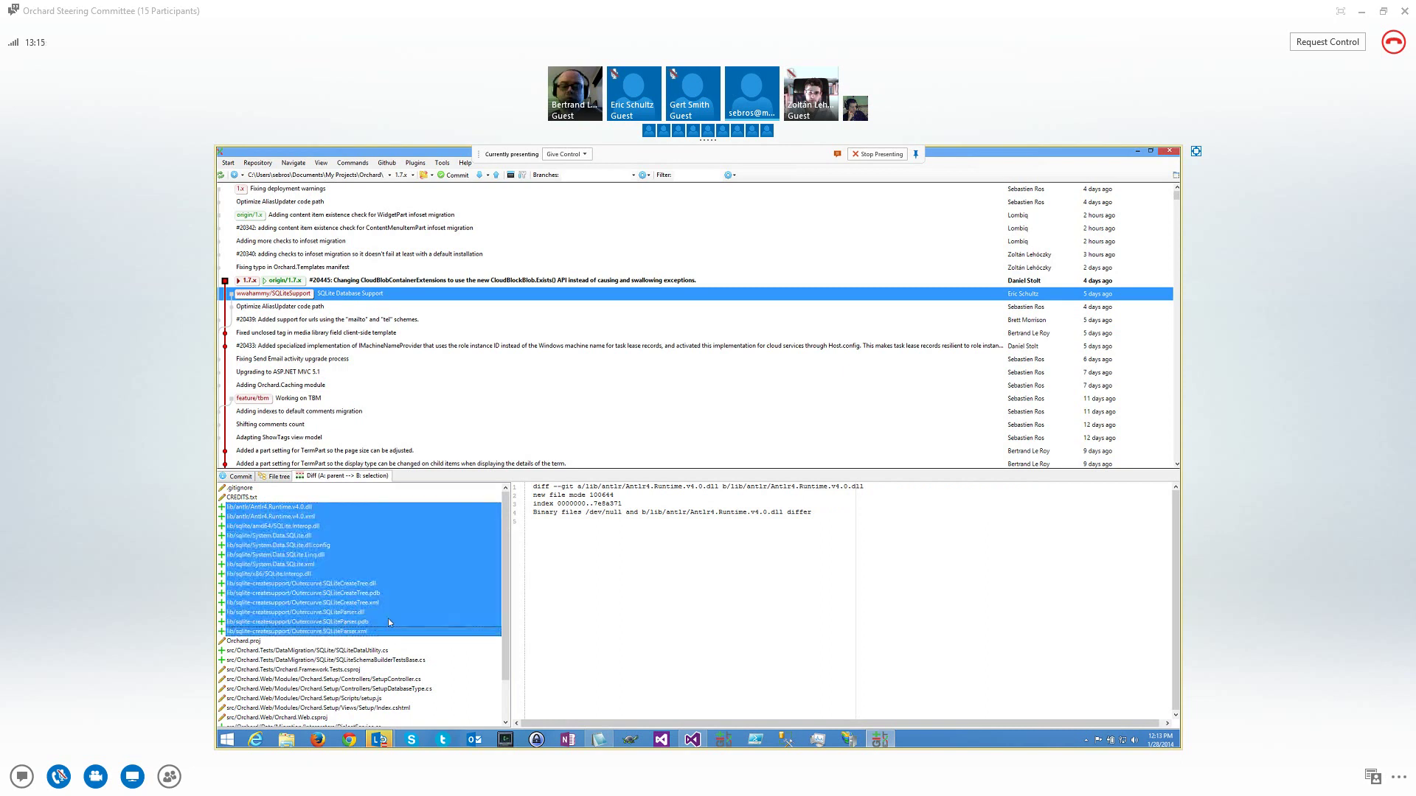
scroll(389, 623, down, 2)
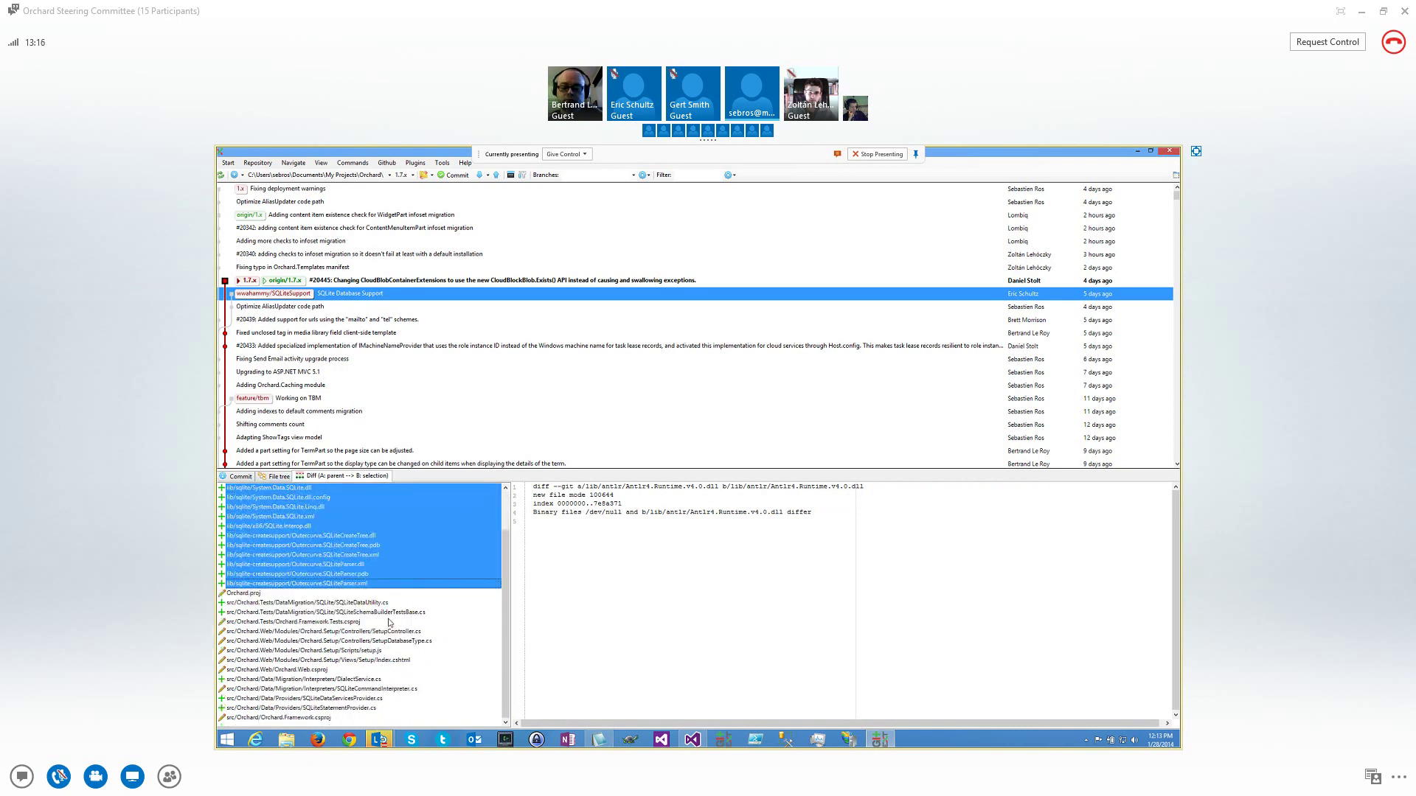
click(320, 670)
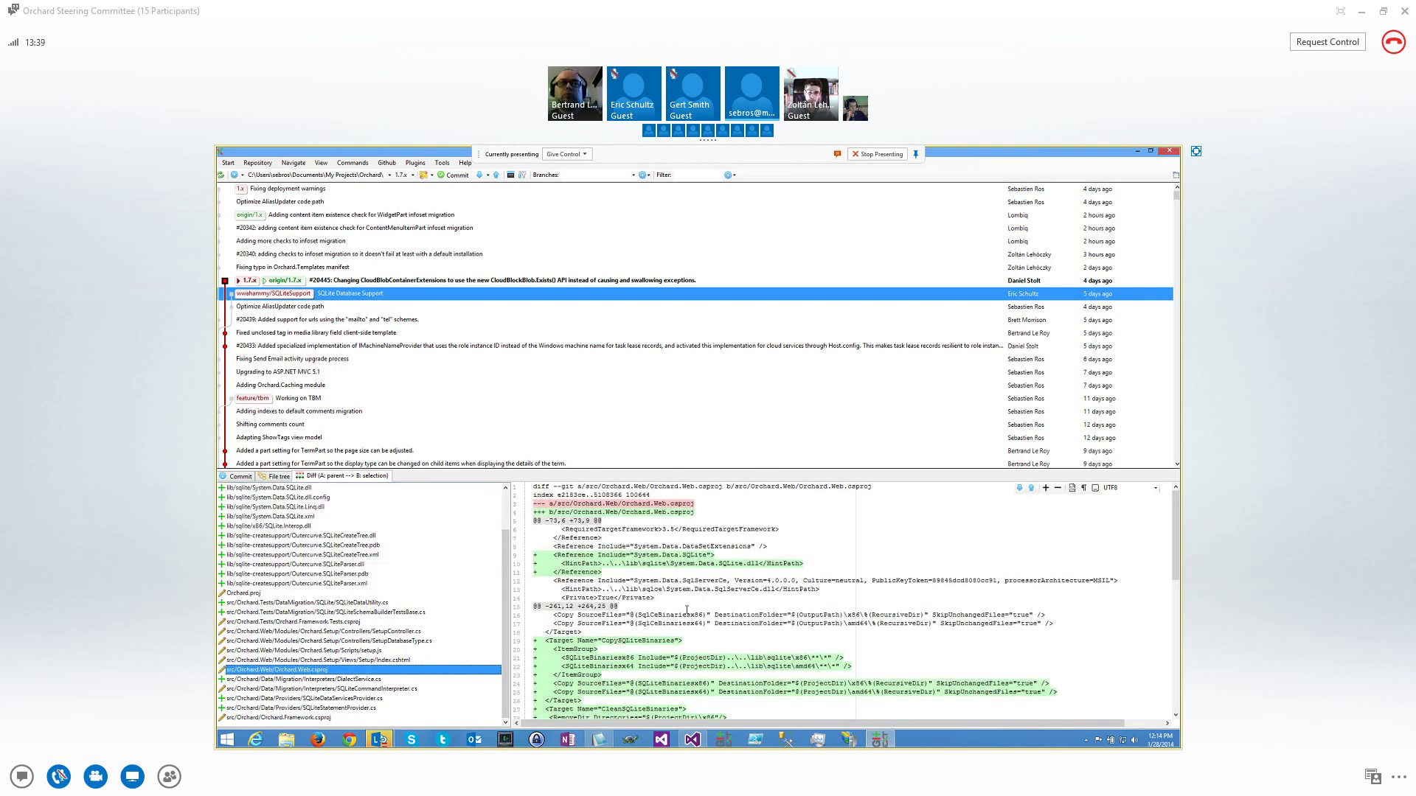
Highlight the x86 and amd64 library paths in the csproj's SQLite copy target
scroll(686, 610, down, 5)
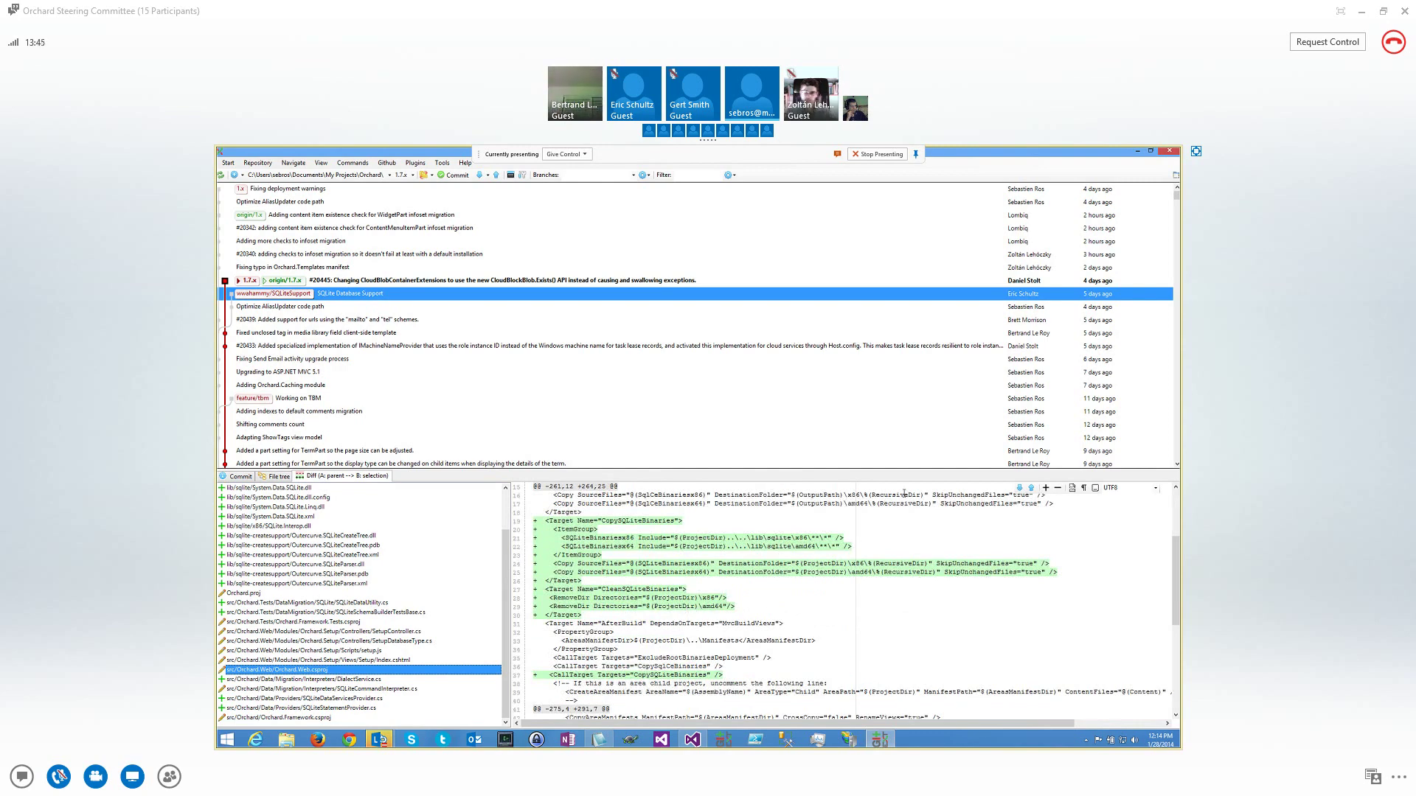
drag(795, 537, 822, 539)
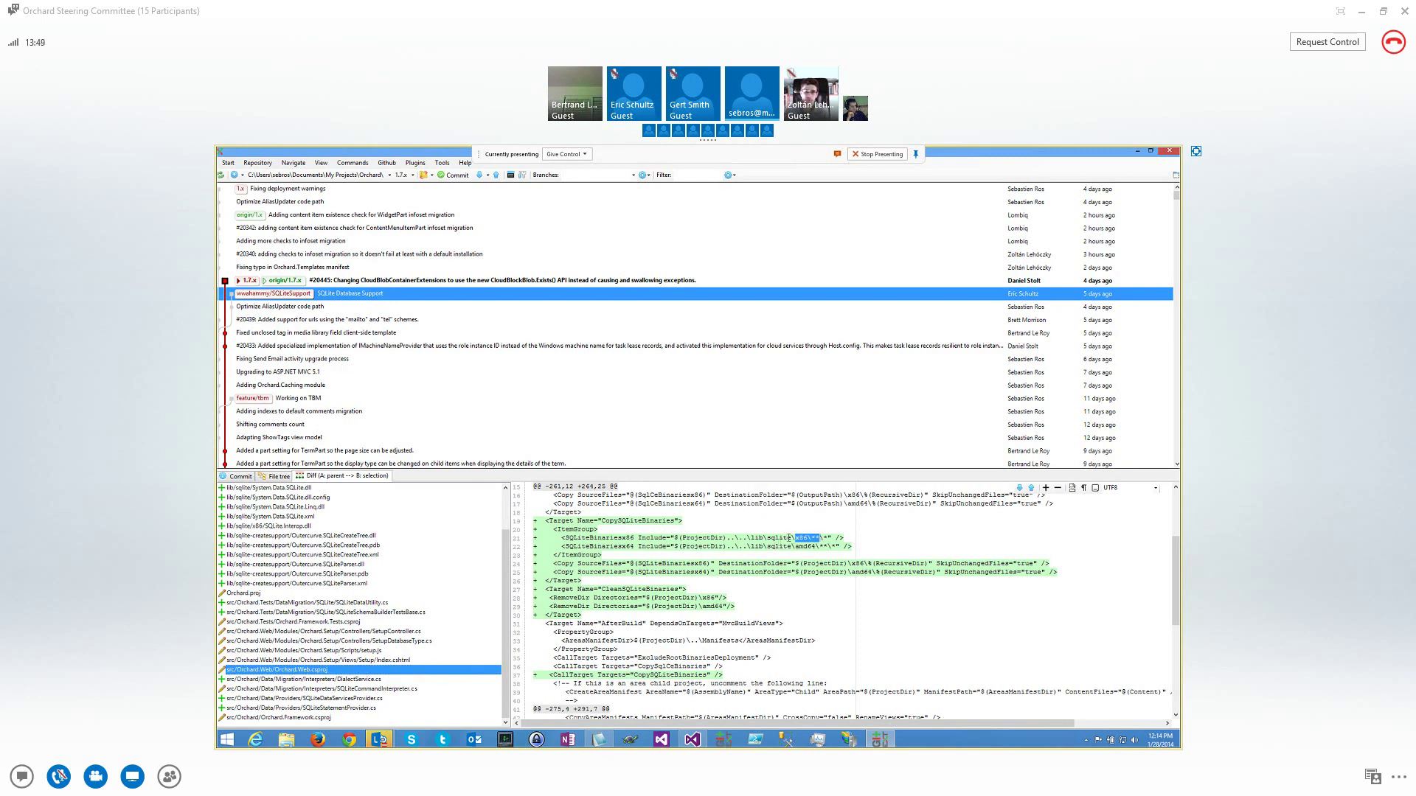
drag(795, 547, 838, 549)
drag(792, 537, 840, 549)
click(750, 539)
Scroll to the CleanSQLiteBinaries target and highlight its two RemoveDir lines
scroll(738, 568, down, 5)
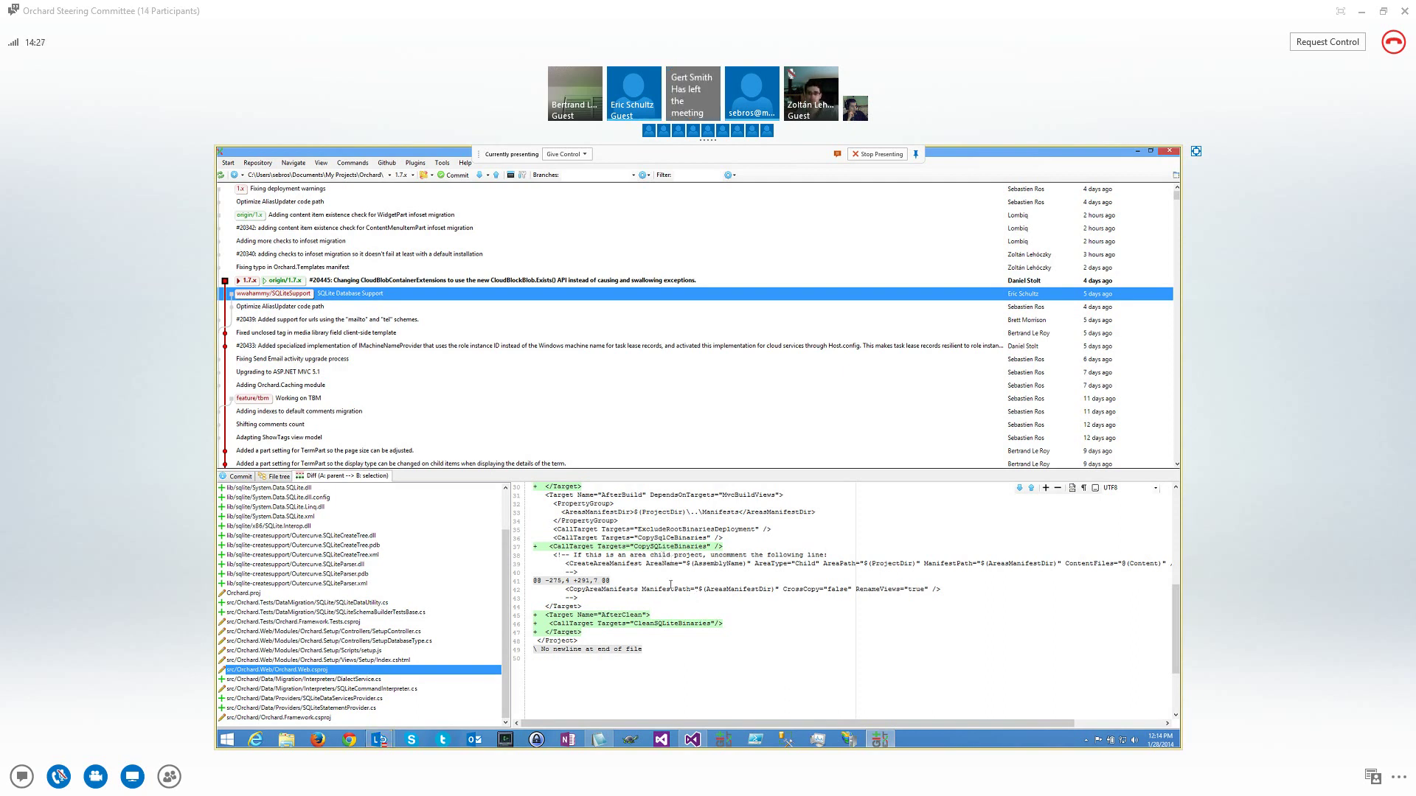
scroll(638, 615, up, 4)
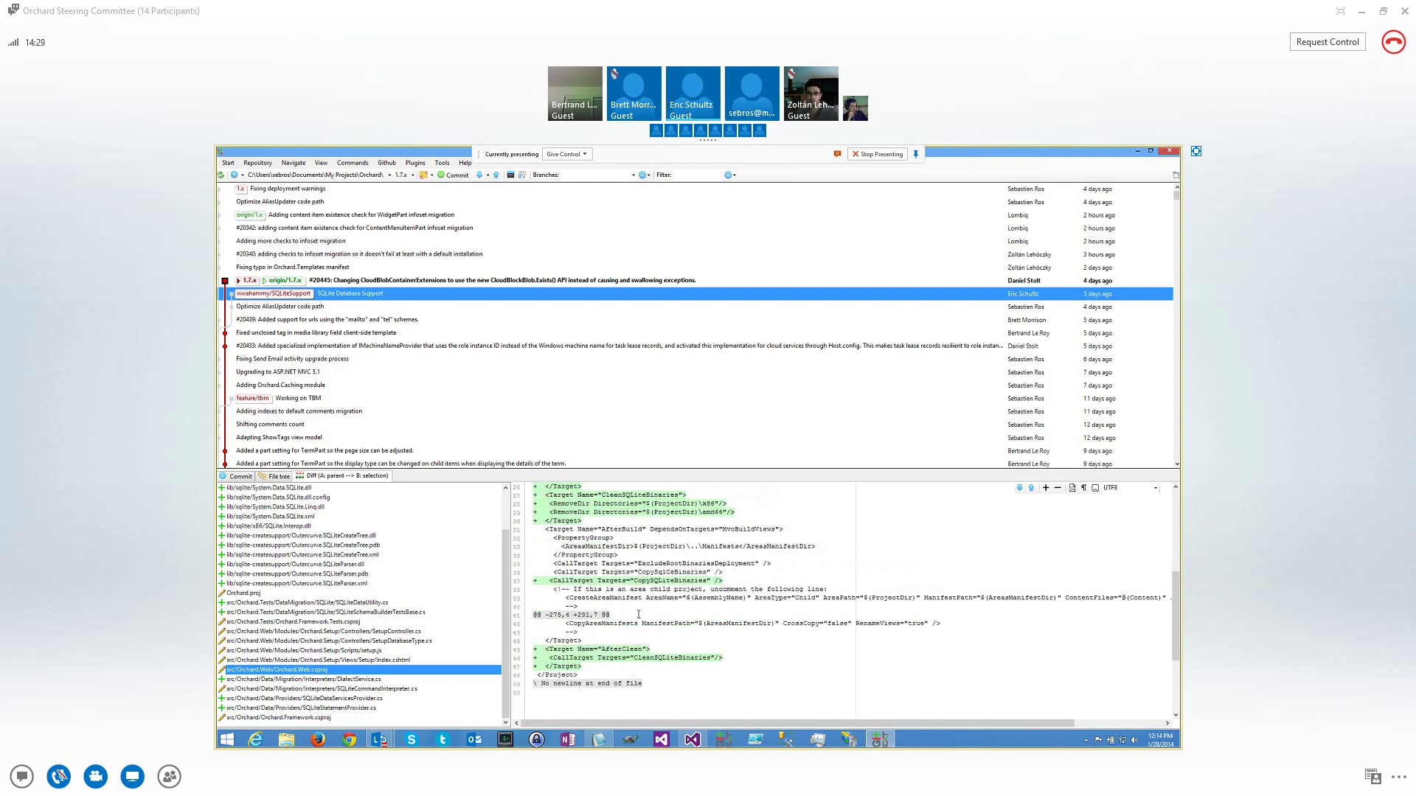
drag(752, 572, 534, 563)
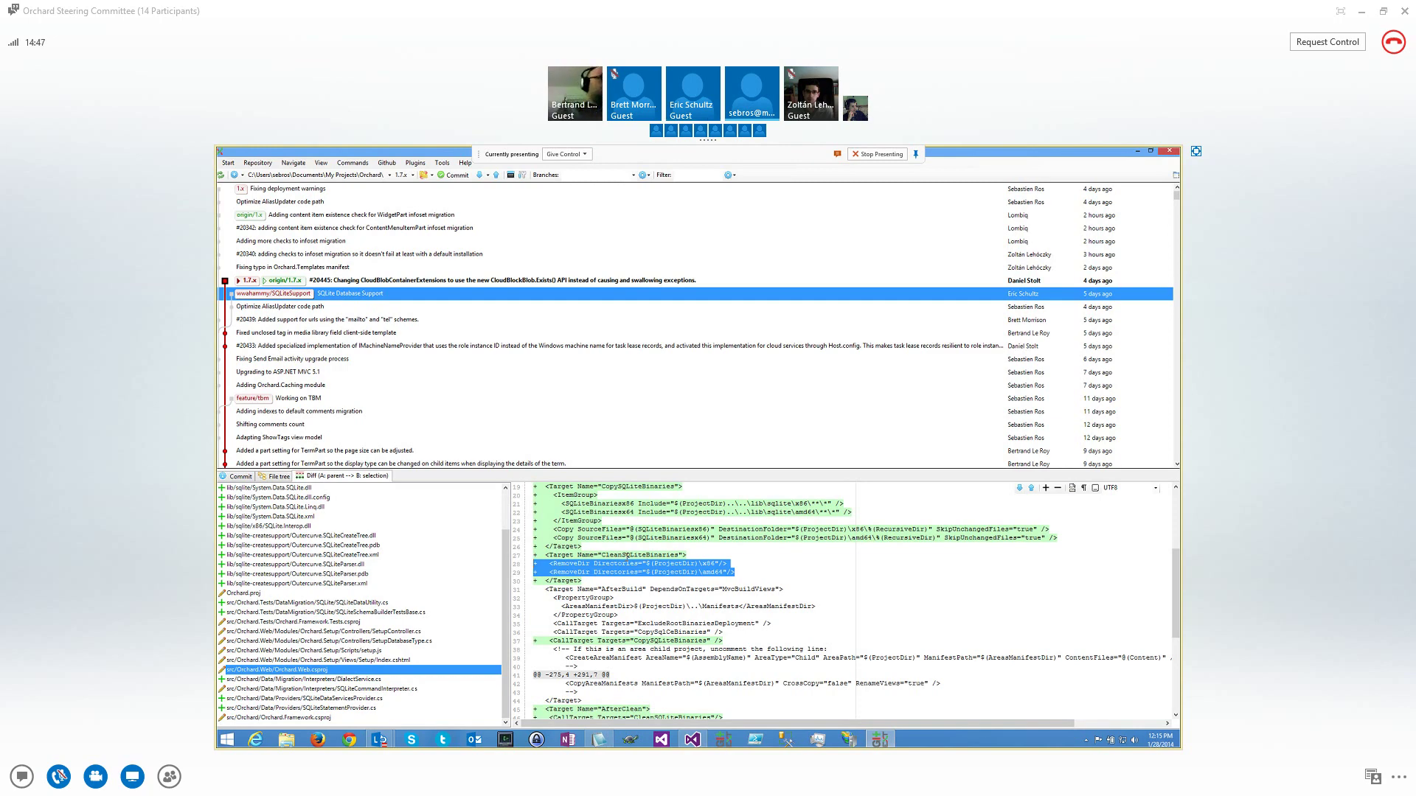
scroll(637, 564, up, 6)
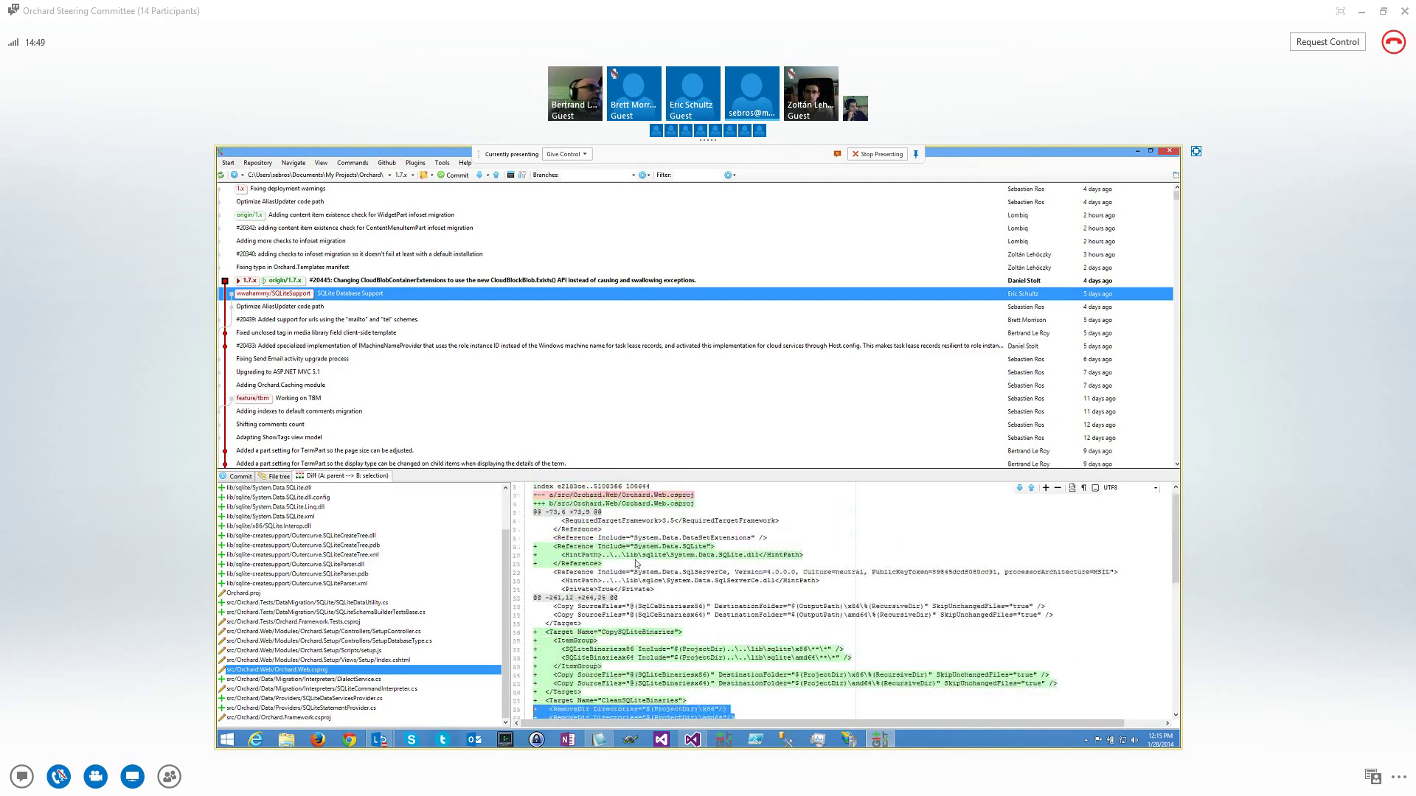
Inspect the #20445 CloudBlobContainerExtensions diff, then open the #20340 infoset migration checks commit
click(355, 282)
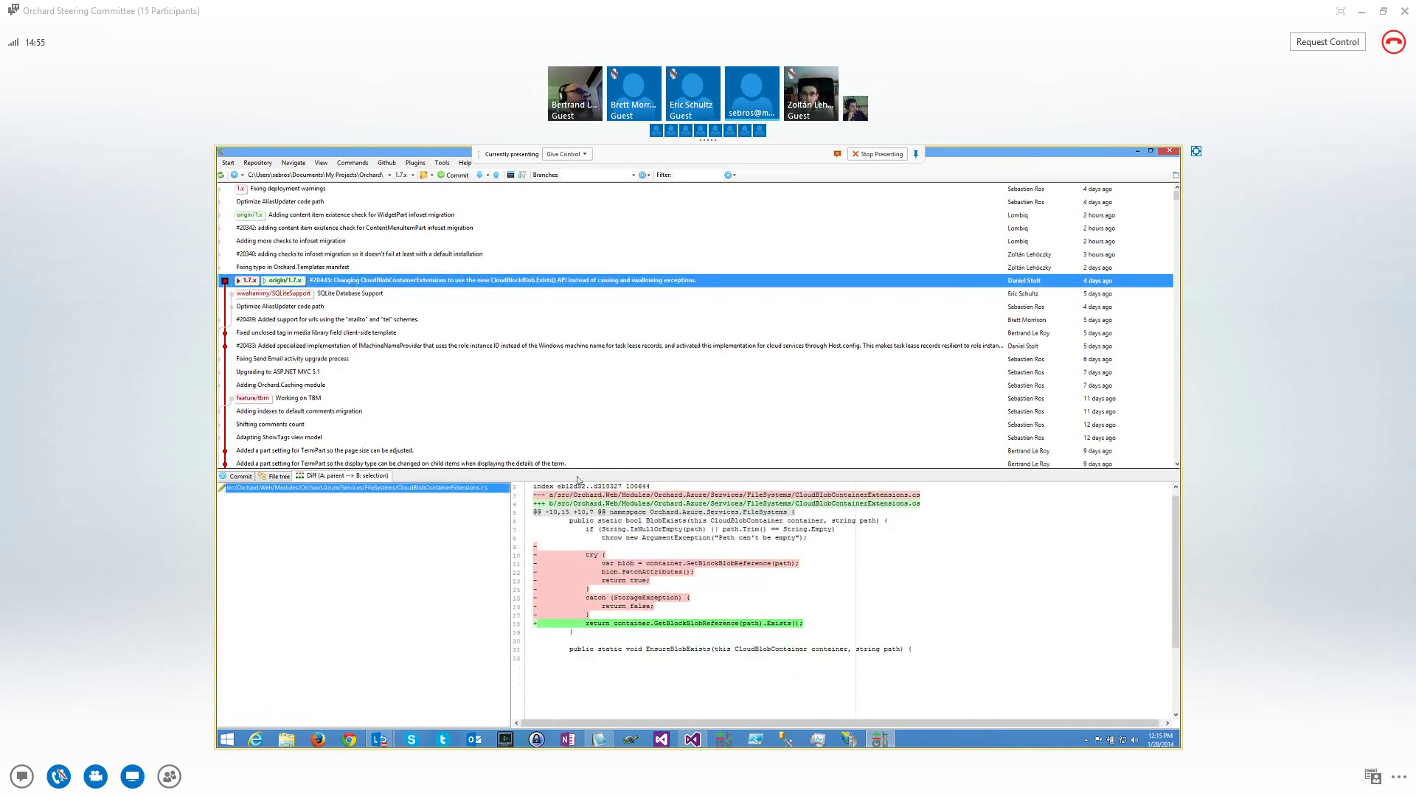
drag(586, 623, 838, 621)
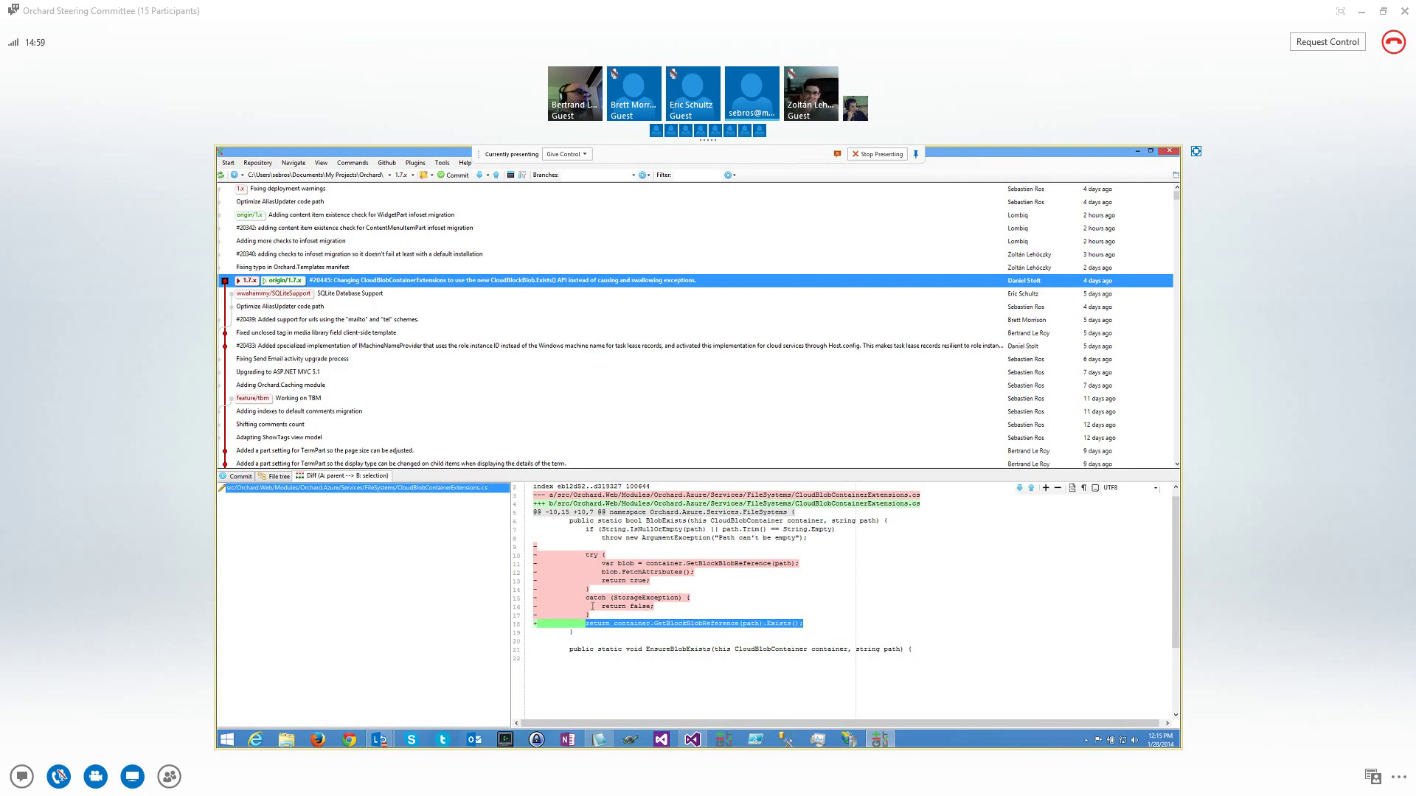
drag(585, 555, 642, 616)
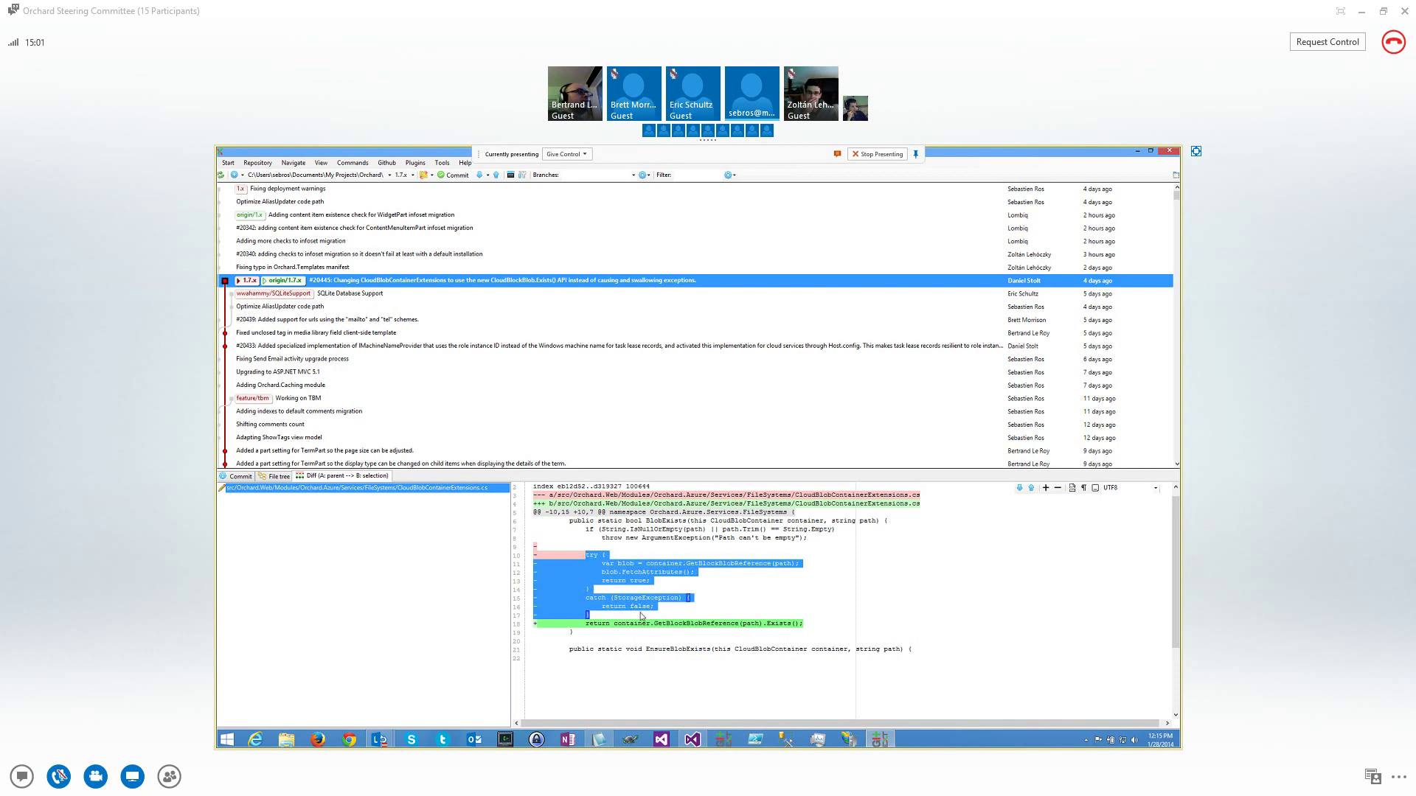
click(639, 572)
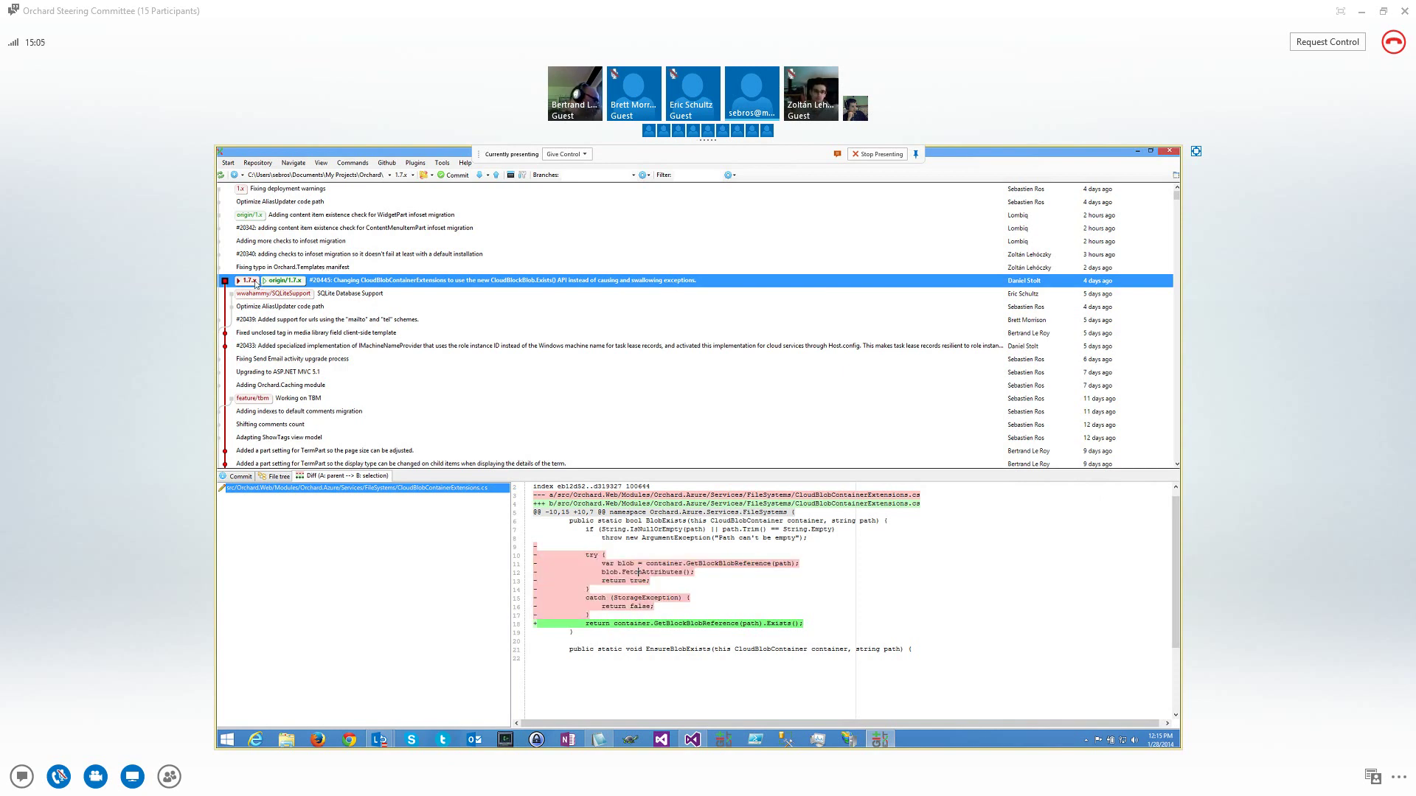
click(297, 268)
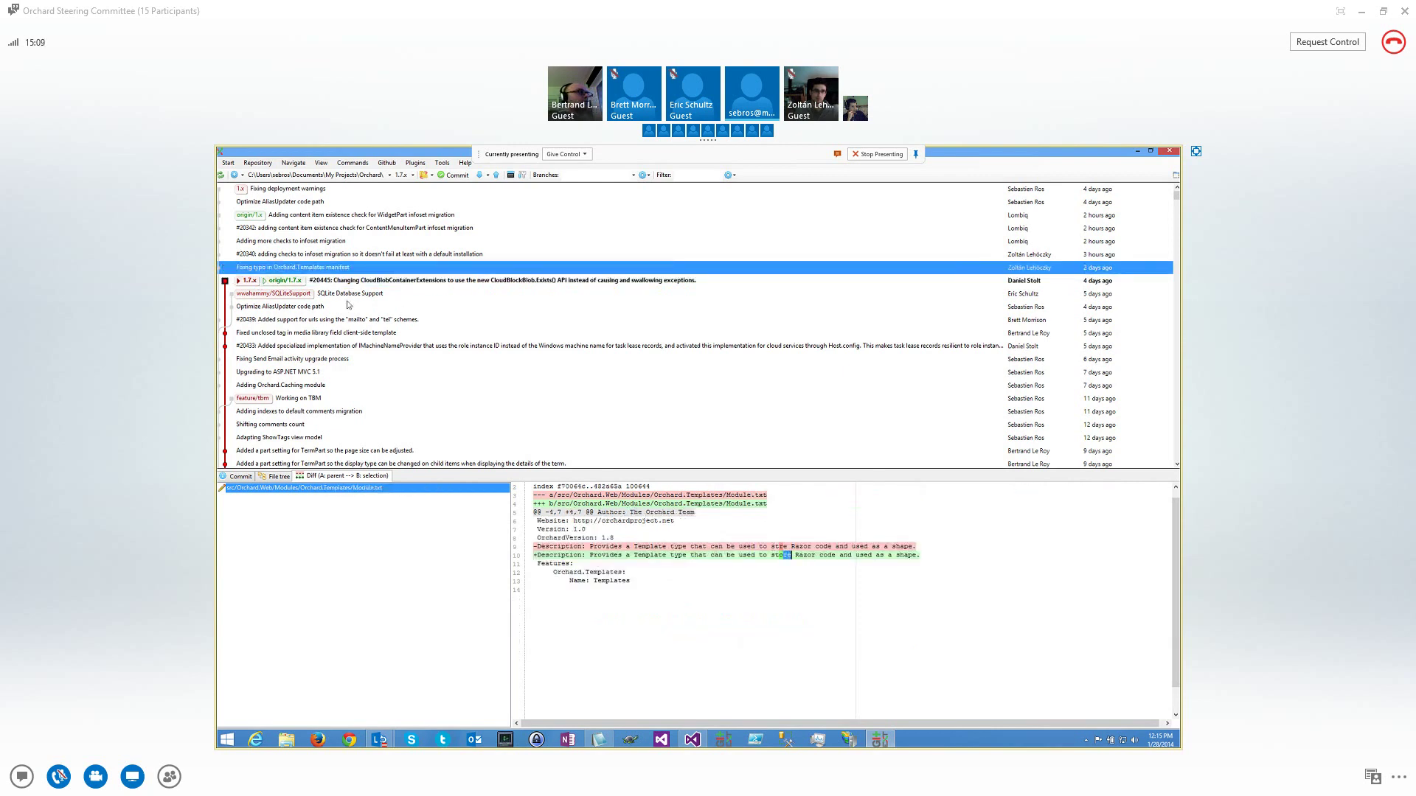
click(319, 258)
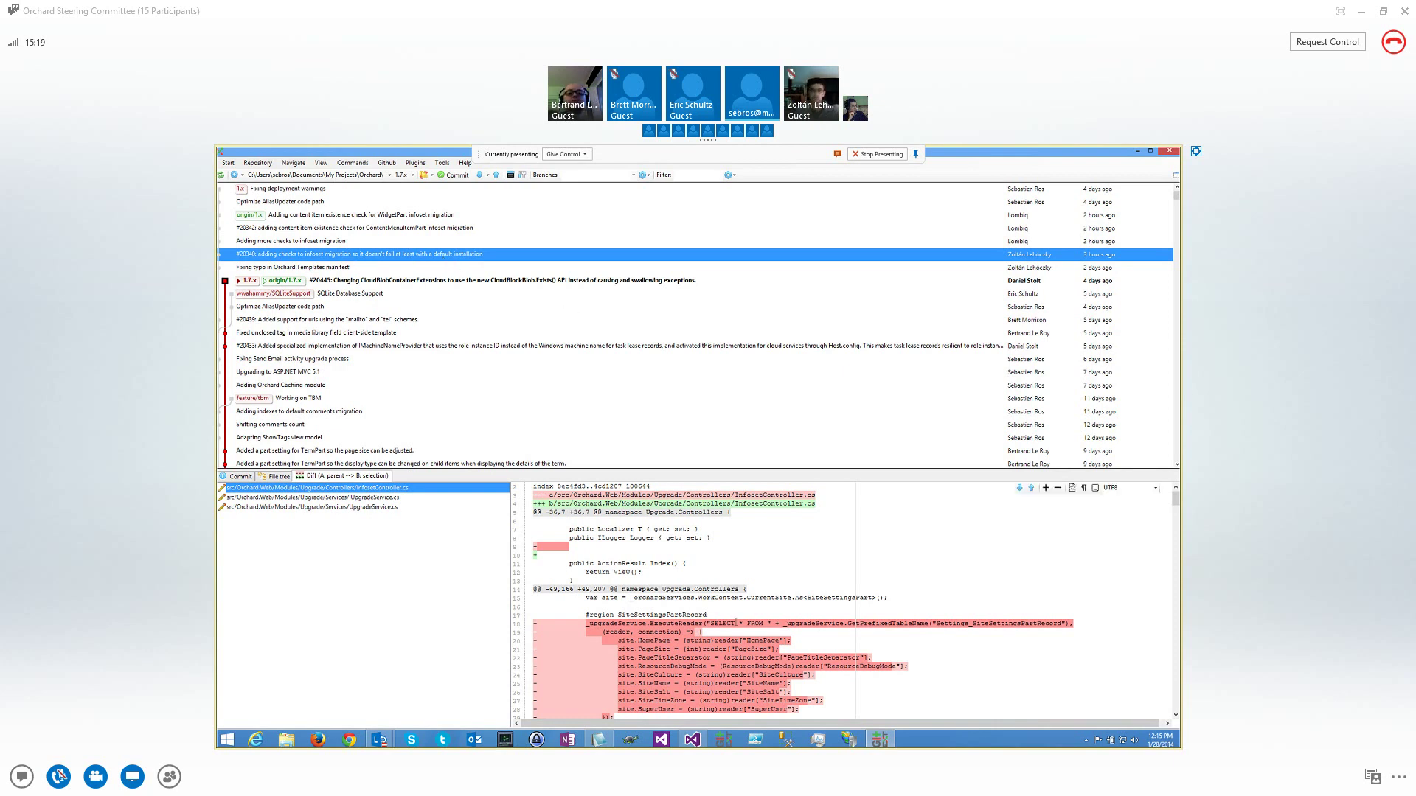
Scroll the InfosetController.cs diff and highlight GetPrefixedTableName and the Settings_SiteSettingsPartRecord table name
scroll(731, 618, down, 1)
scroll(750, 616, down, 2)
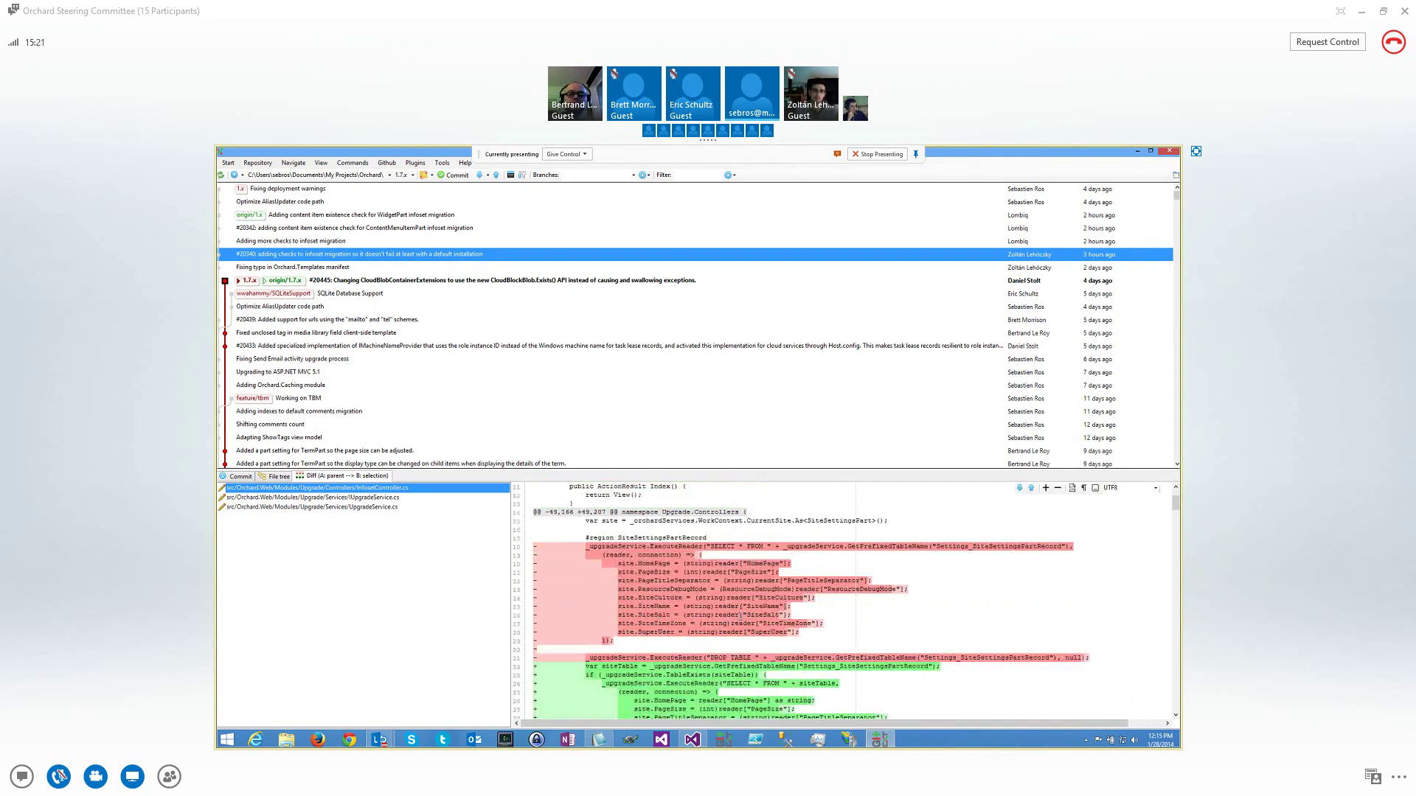
scroll(767, 633, down, 1)
double_click(767, 633)
double_click(863, 633)
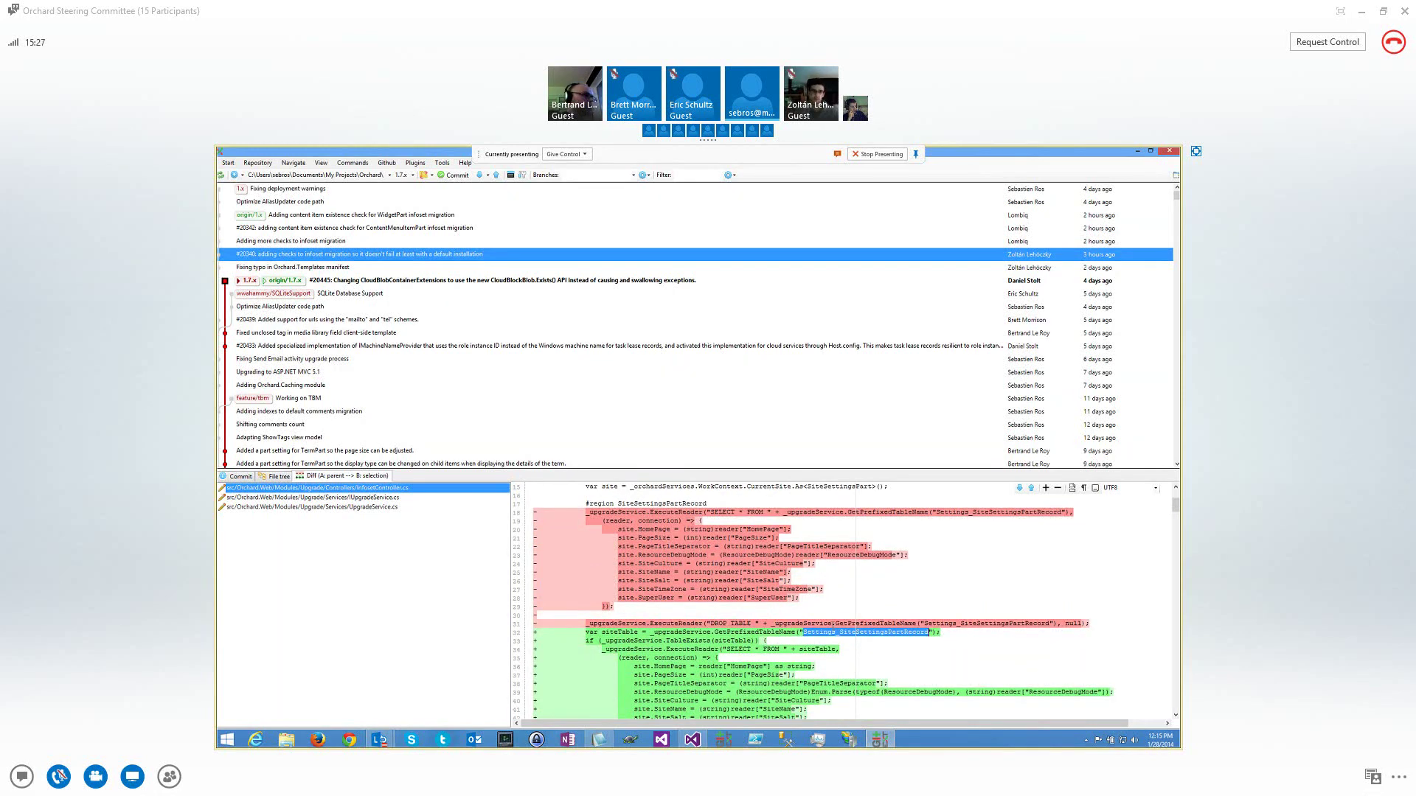
Scroll to the end of the diff to reveal the SafelyConvertFieldToBool helper
scroll(831, 625, down, 2)
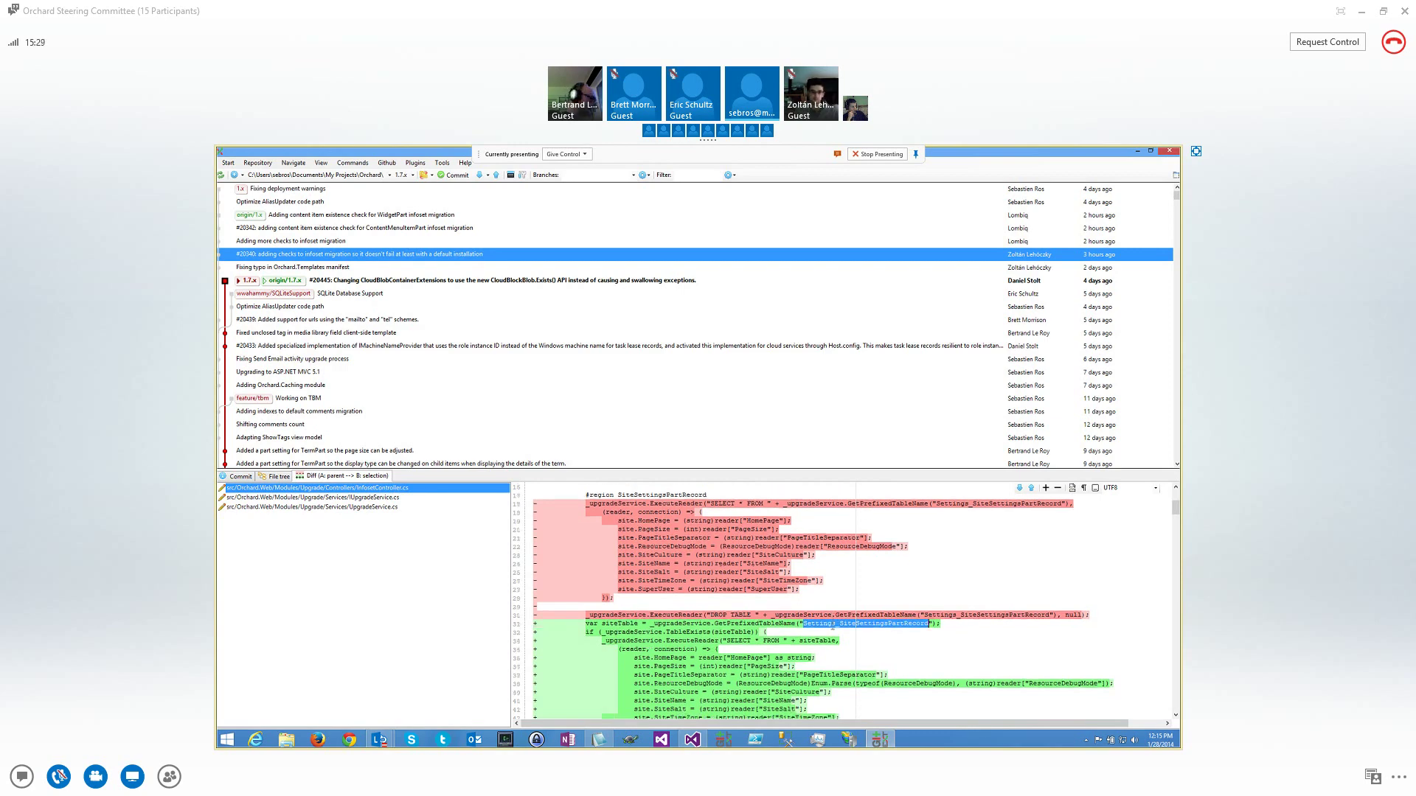
scroll(830, 624, down, 3)
scroll(830, 625, down, 5)
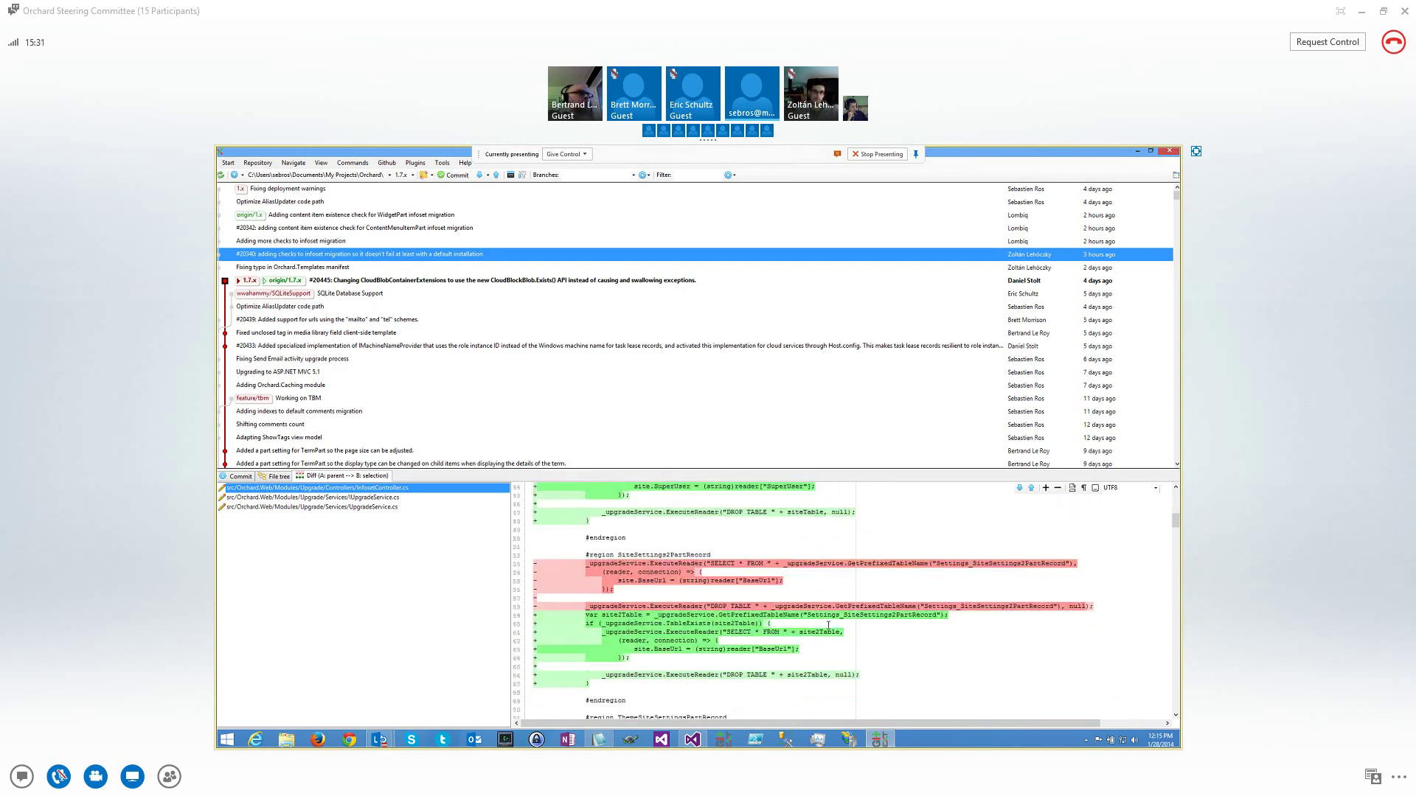
scroll(822, 625, up, 2)
scroll(819, 624, down, 5)
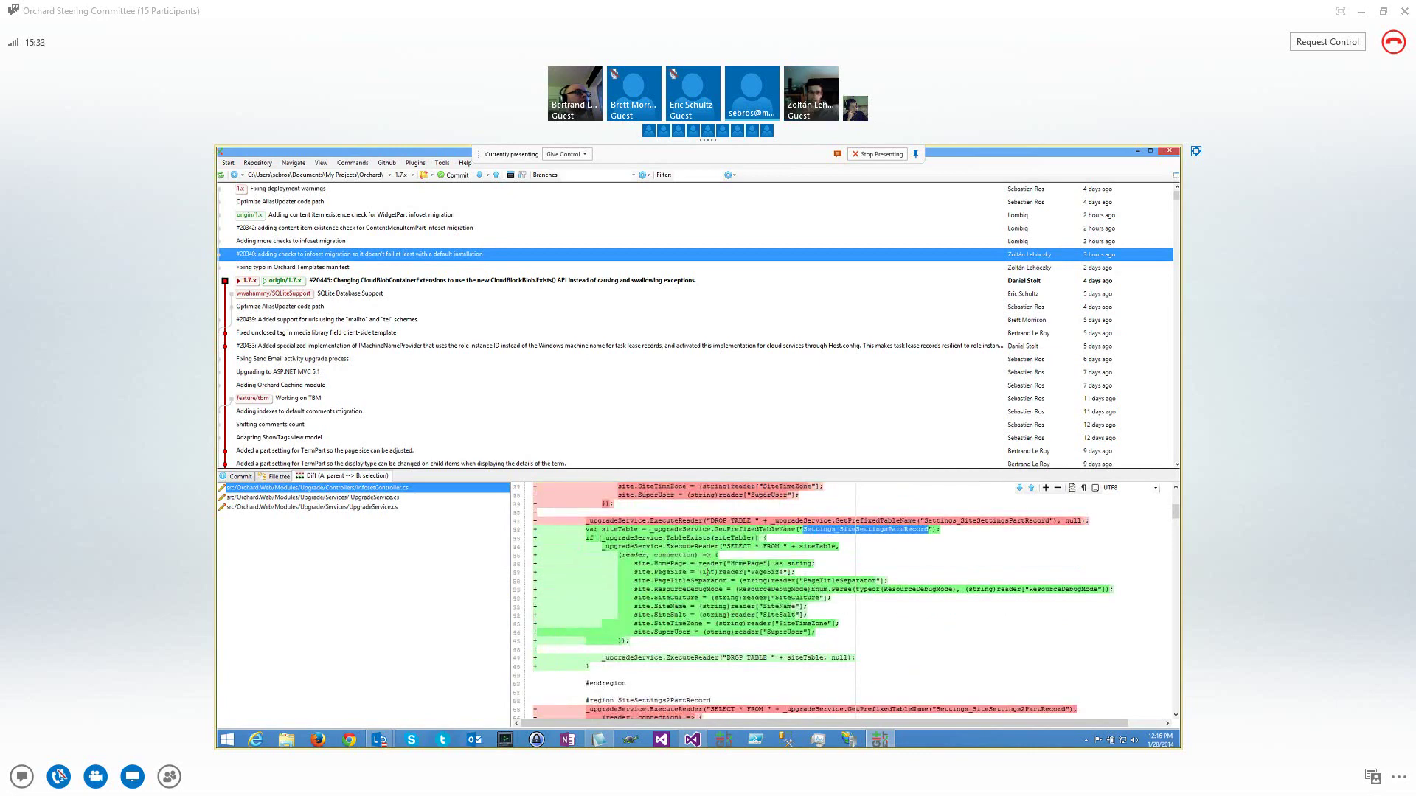
scroll(713, 563, up, 3)
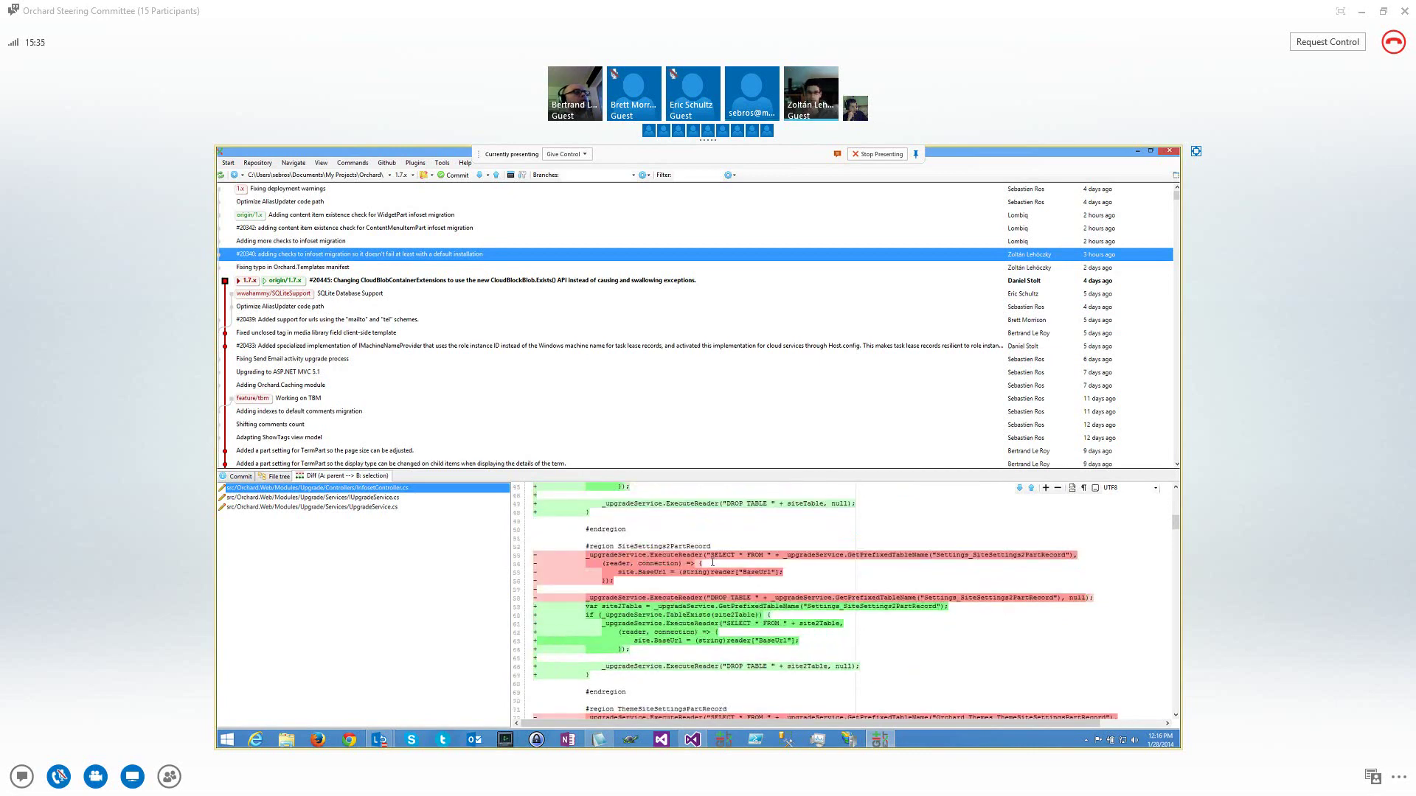
scroll(713, 563, down, 8)
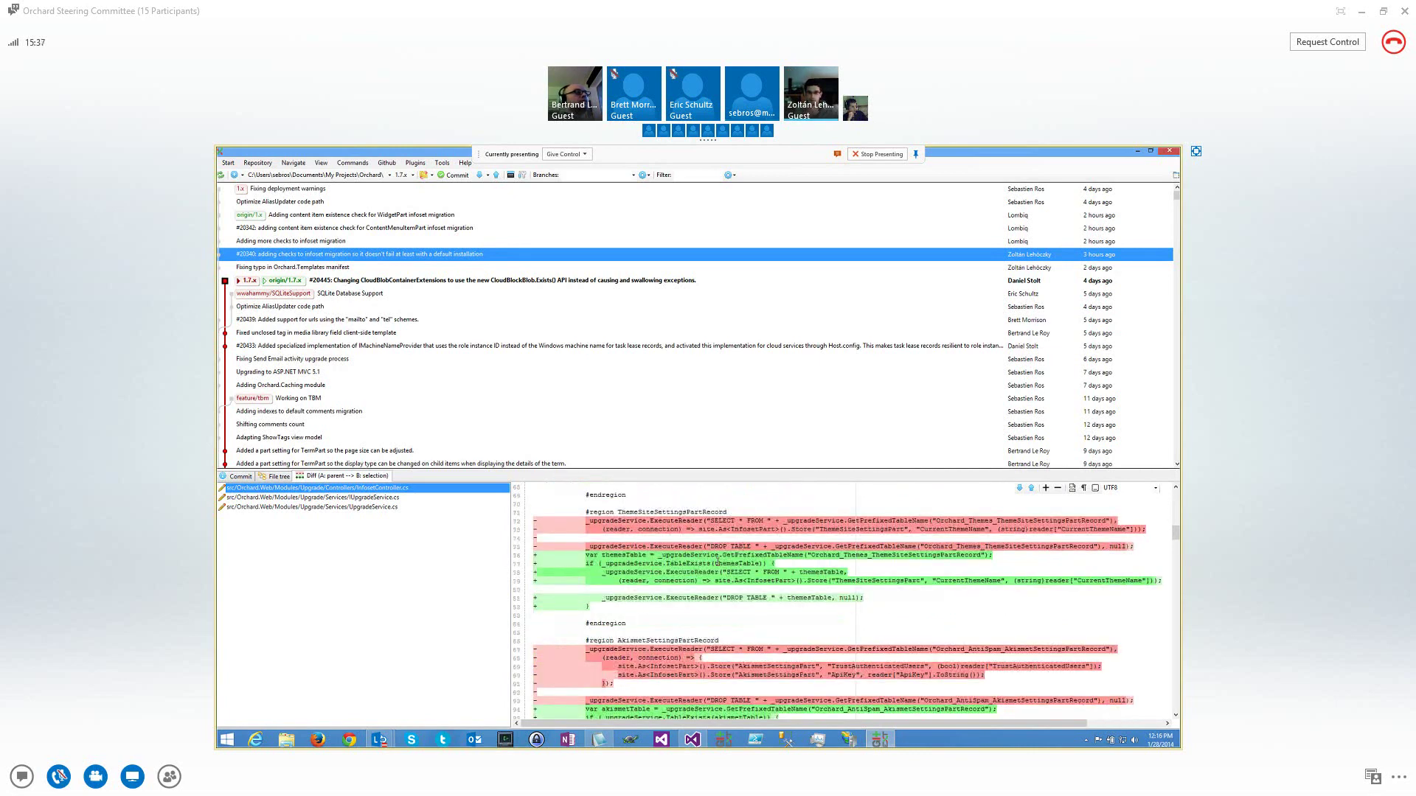
scroll(717, 565, down, 10)
scroll(719, 563, down, 18)
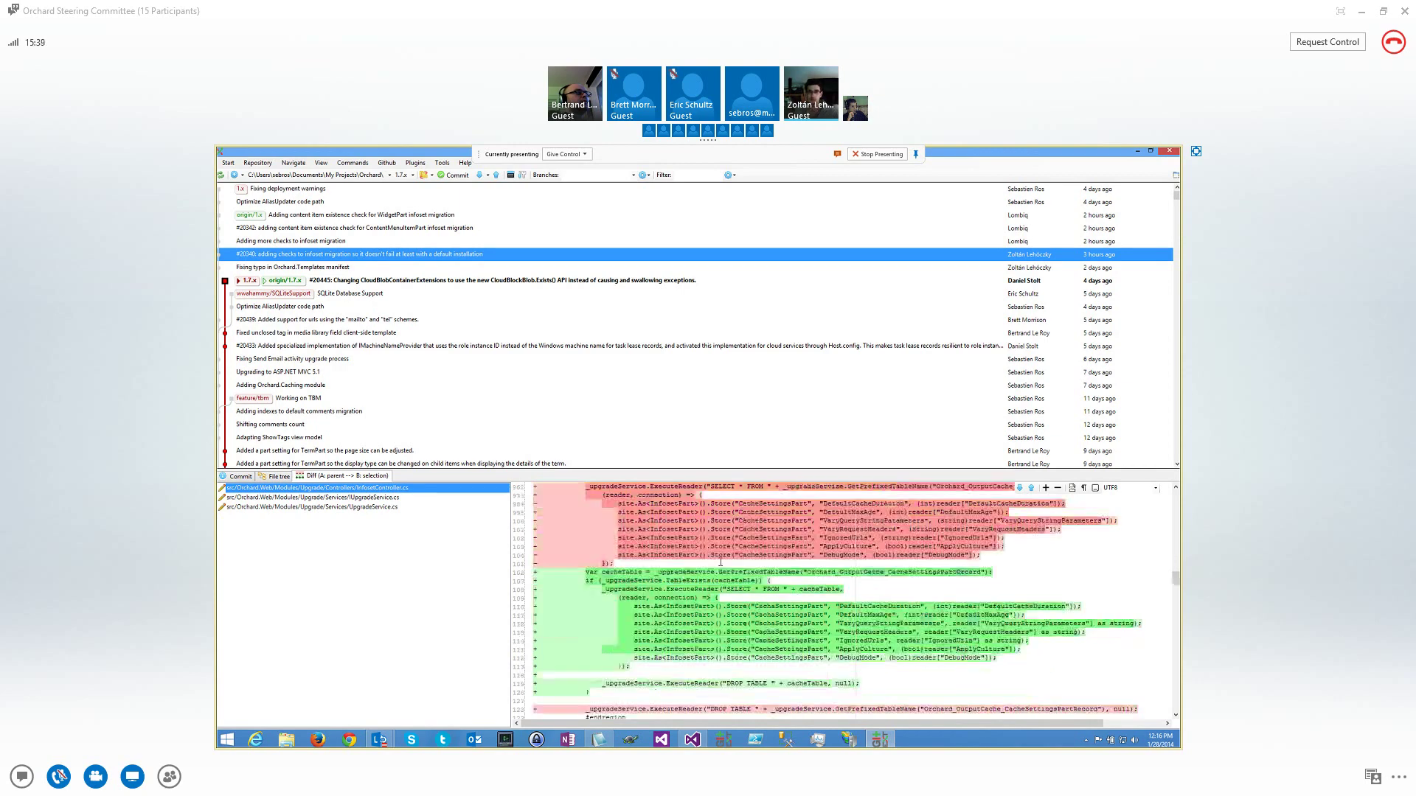
scroll(720, 563, down, 20)
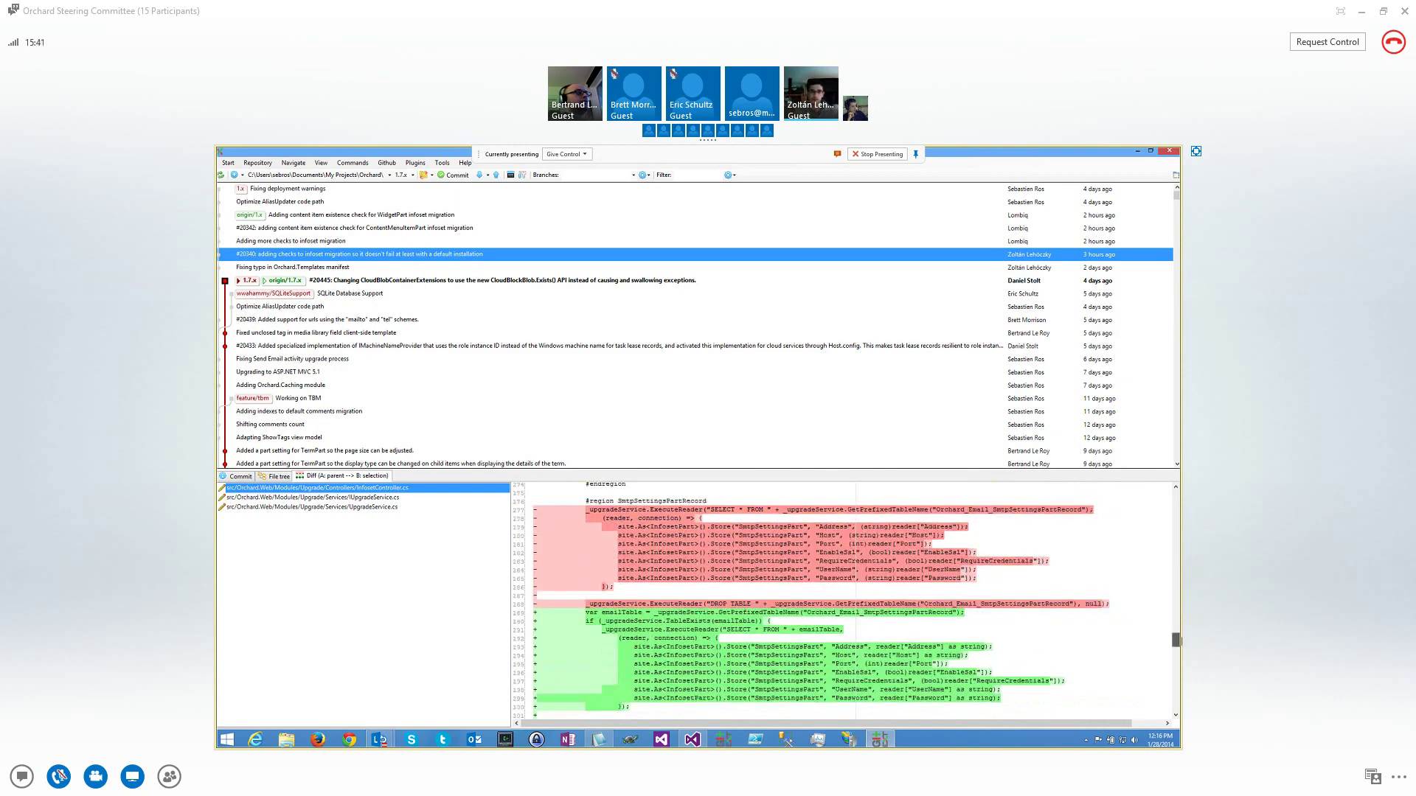
scroll(819, 602, up, 15)
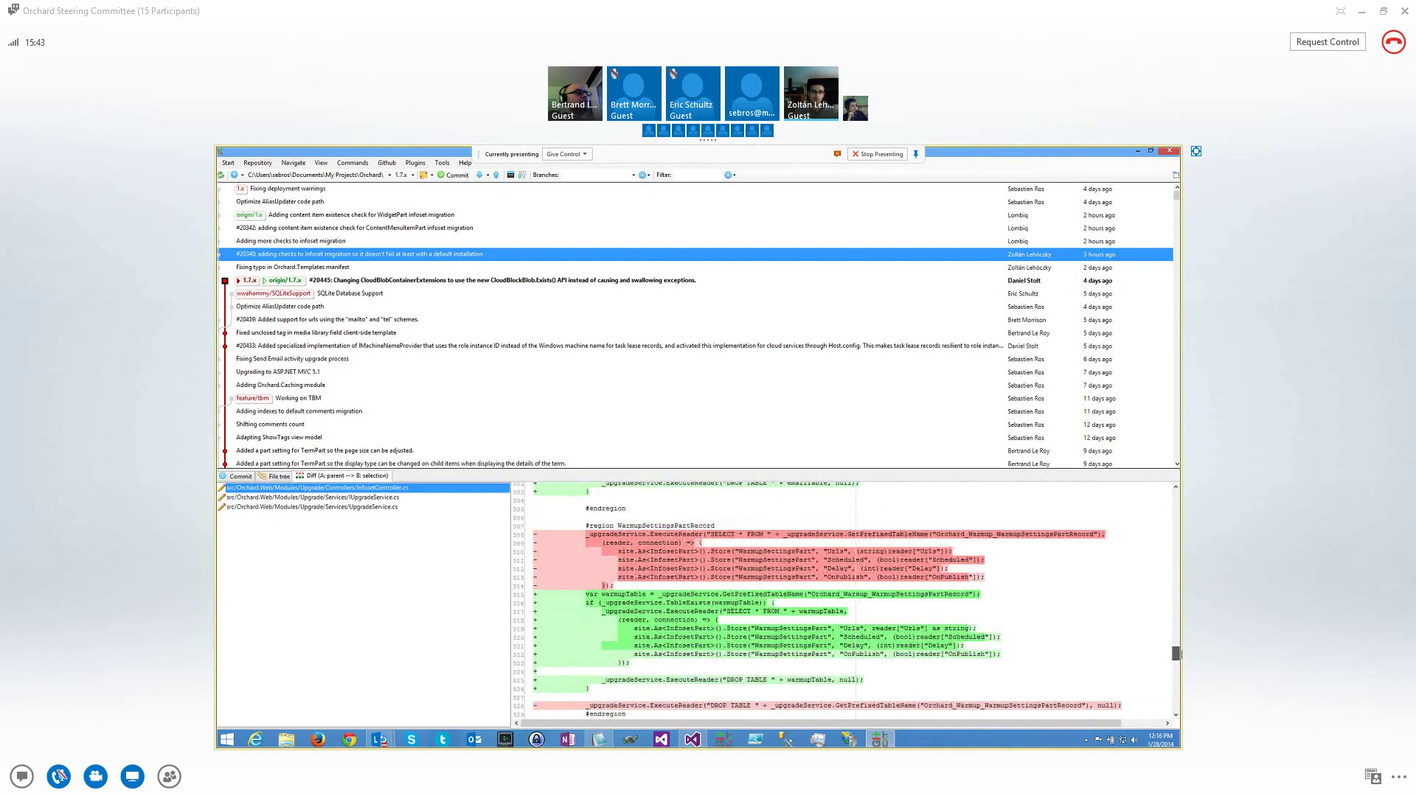
scroll(818, 601, up, 10)
scroll(819, 601, down, 5)
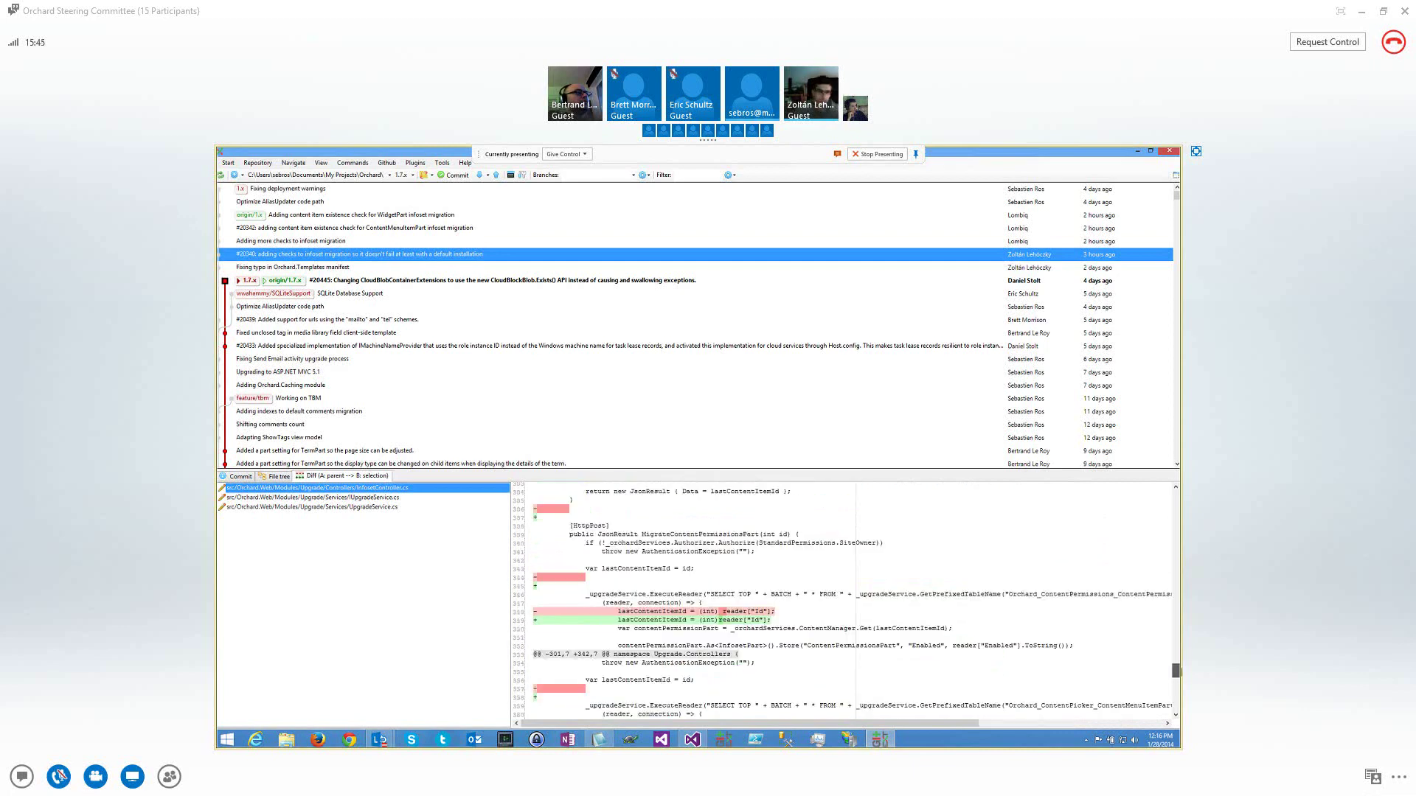
drag(1177, 671, 1178, 696)
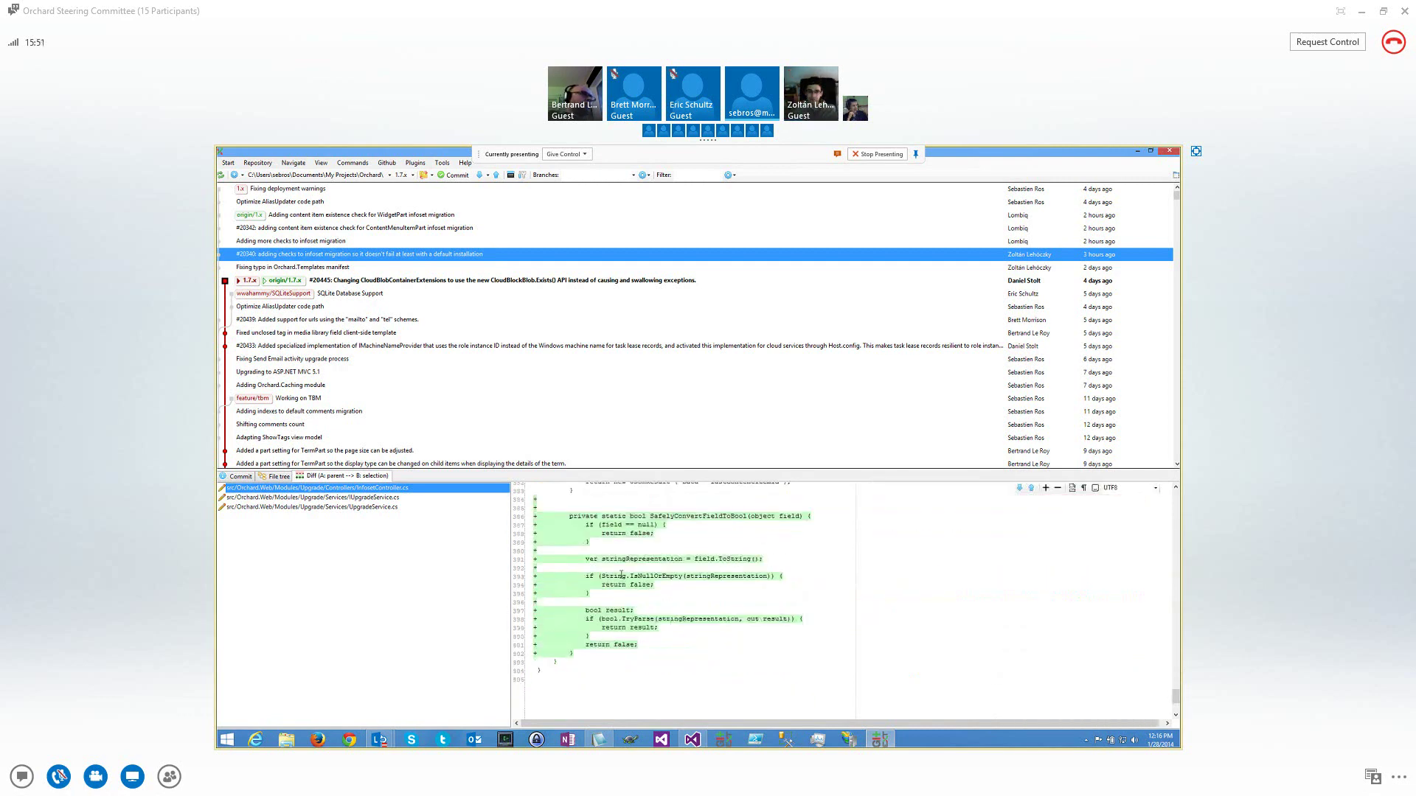
Mark SafelyConvertFieldToBool, then scroll the diff back up to the SiteSettingsPartRecord migration block
double_click(690, 516)
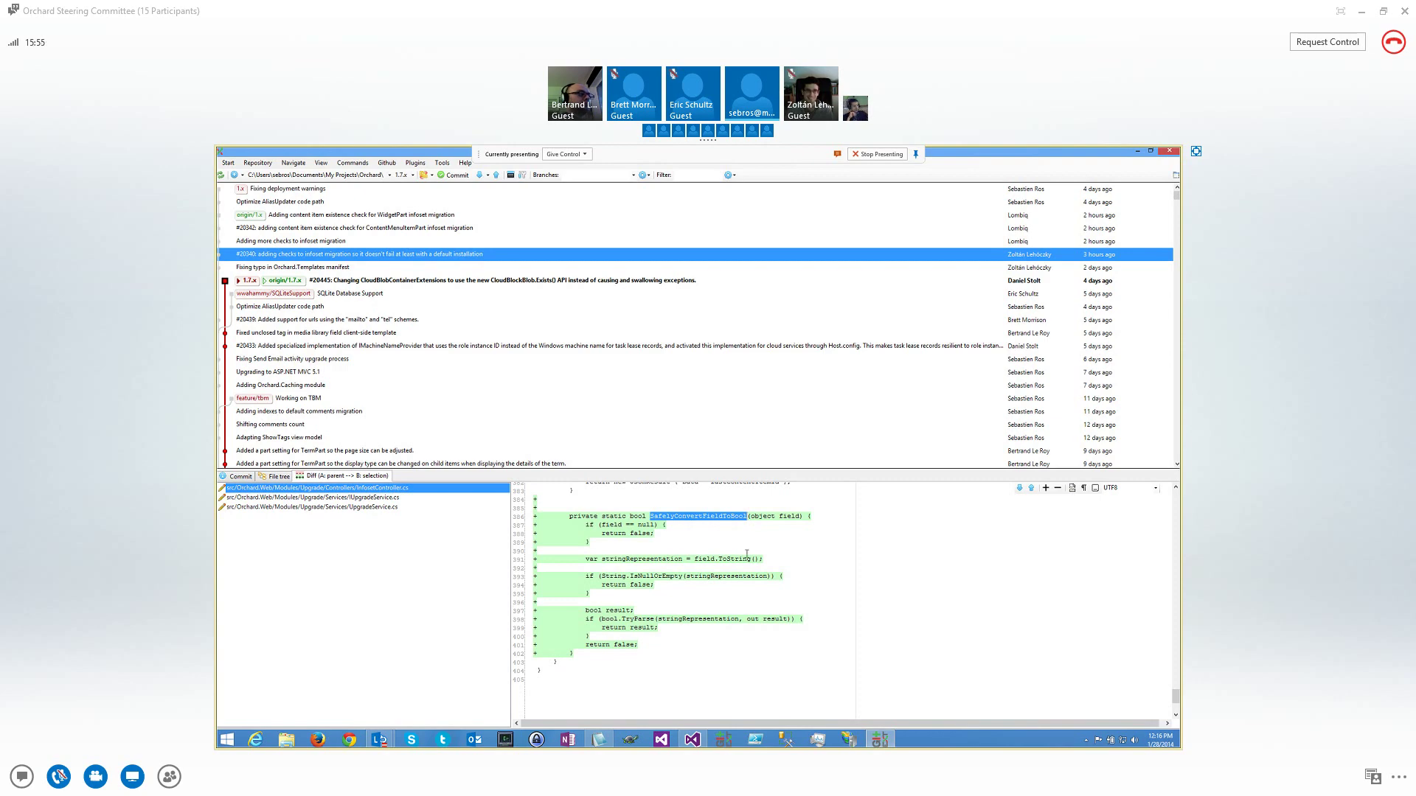
scroll(624, 599, up, 5)
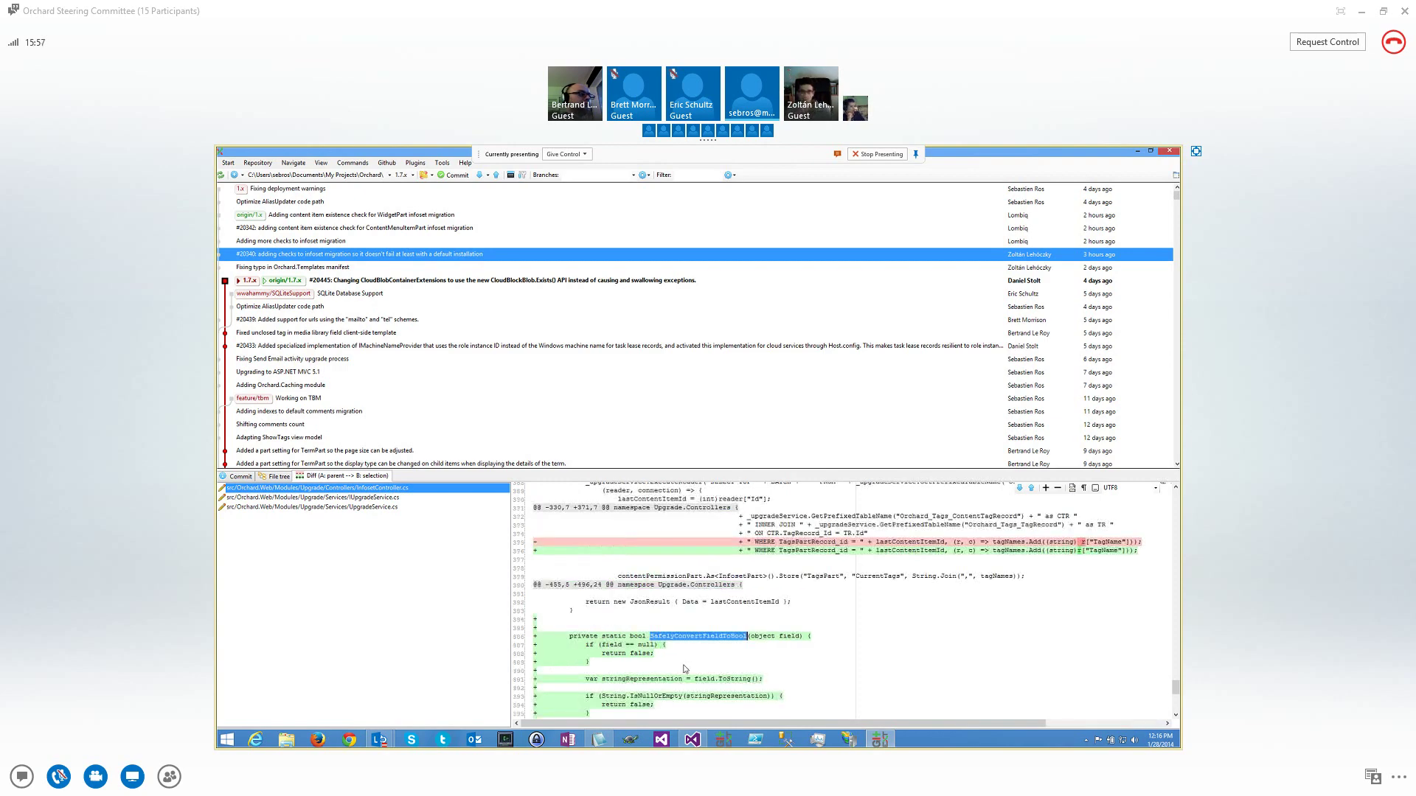
scroll(684, 668, up, 15)
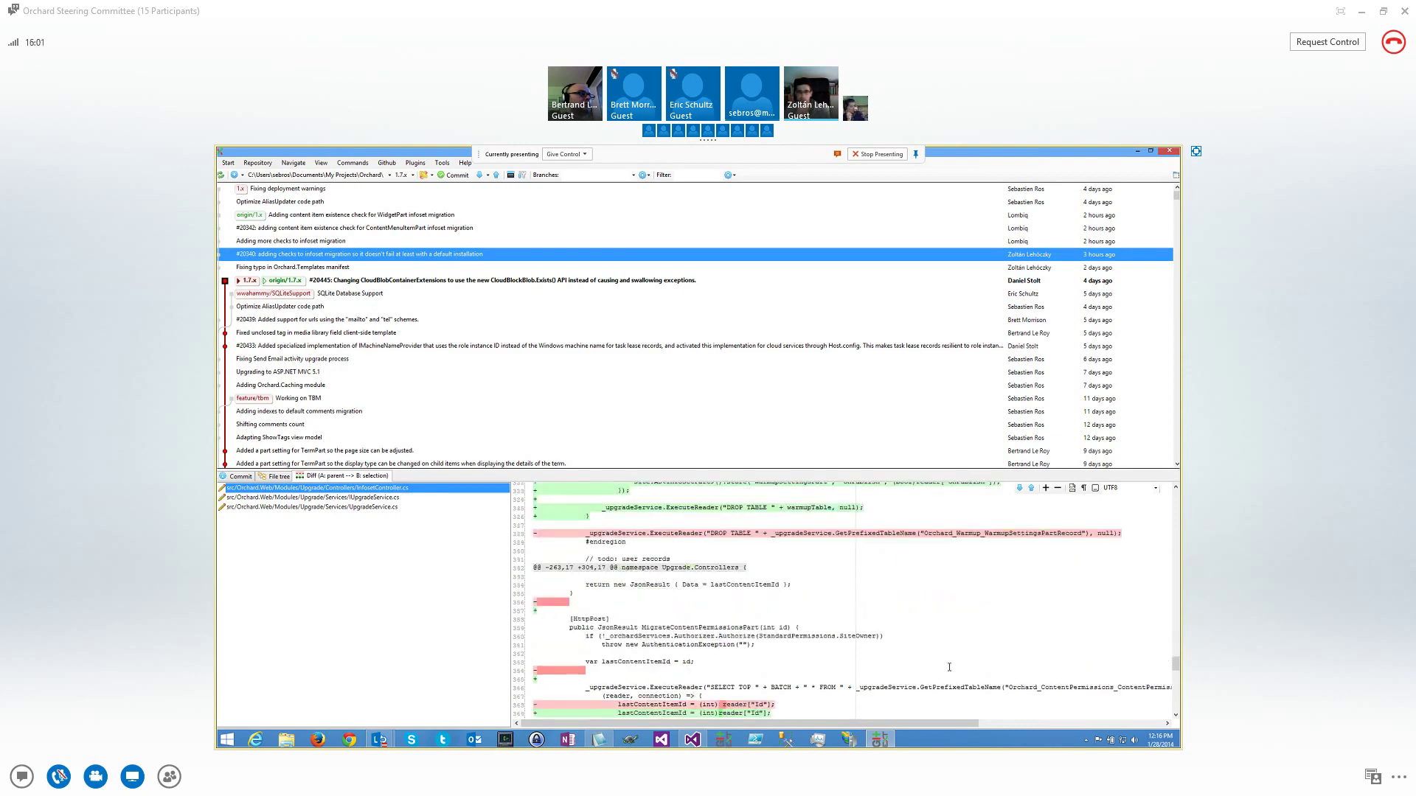
scroll(950, 666, up, 6)
scroll(949, 664, up, 1)
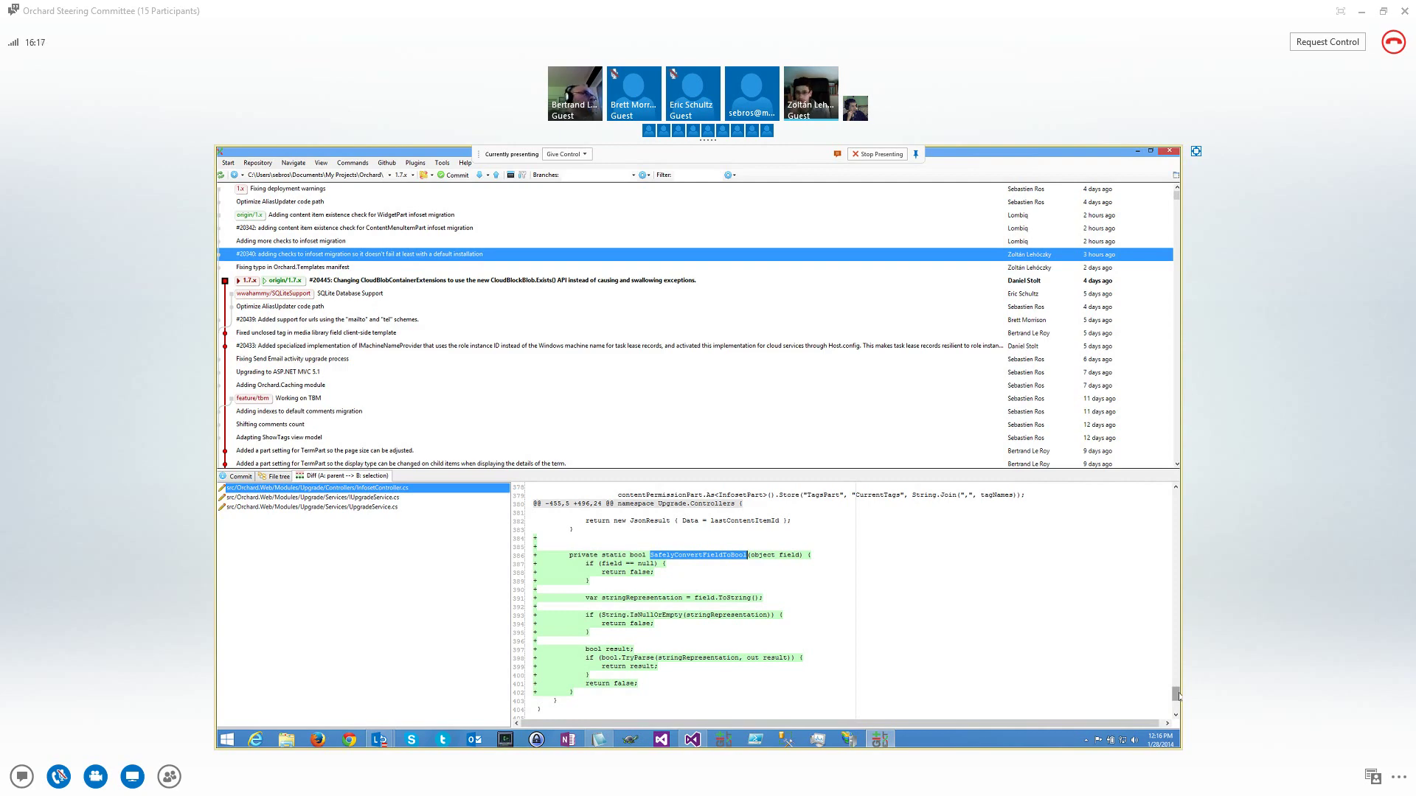
drag(1177, 694, 1177, 497)
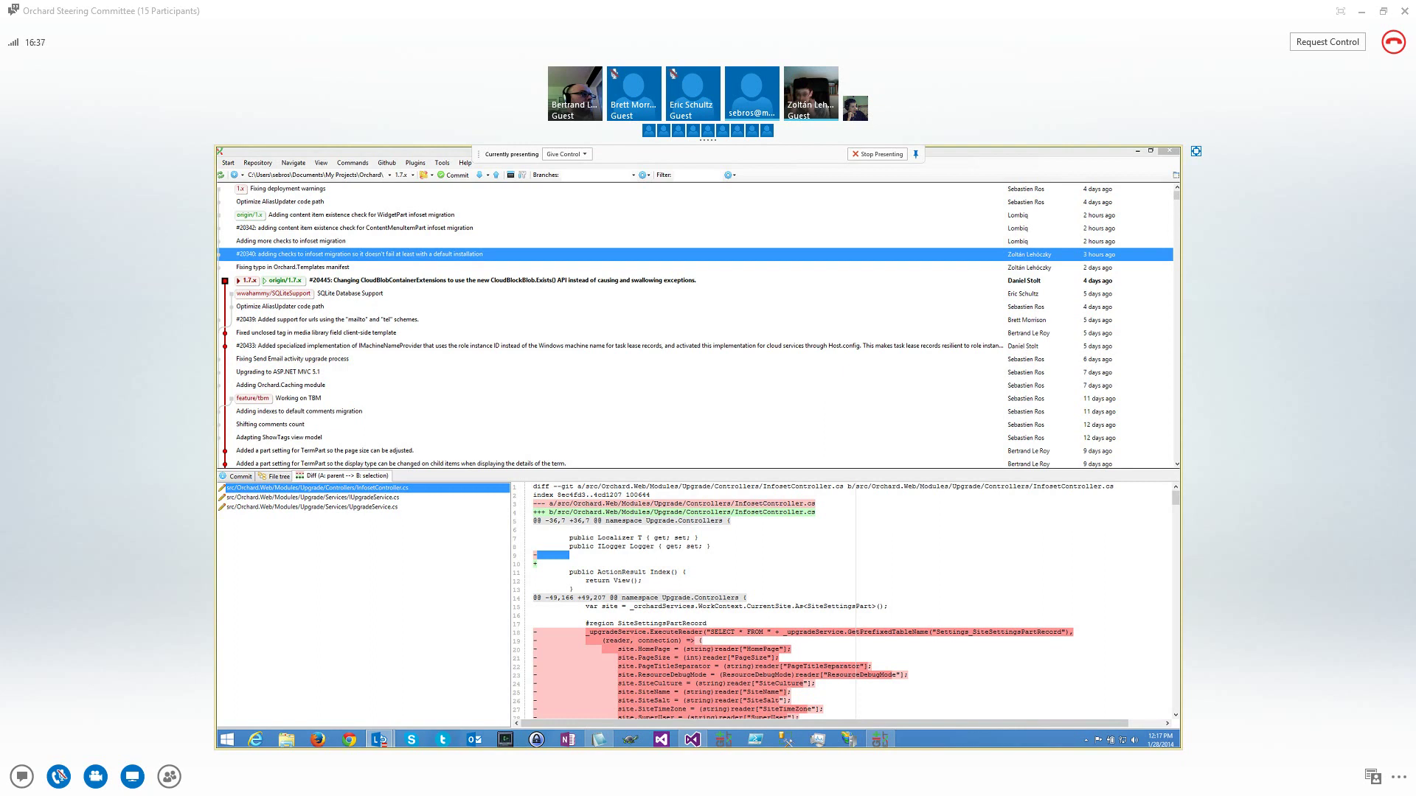
Scroll down to the WarmupSettingsPartRecord region and mark the removed reader code on lines 308–314
mouse_move(722, 610)
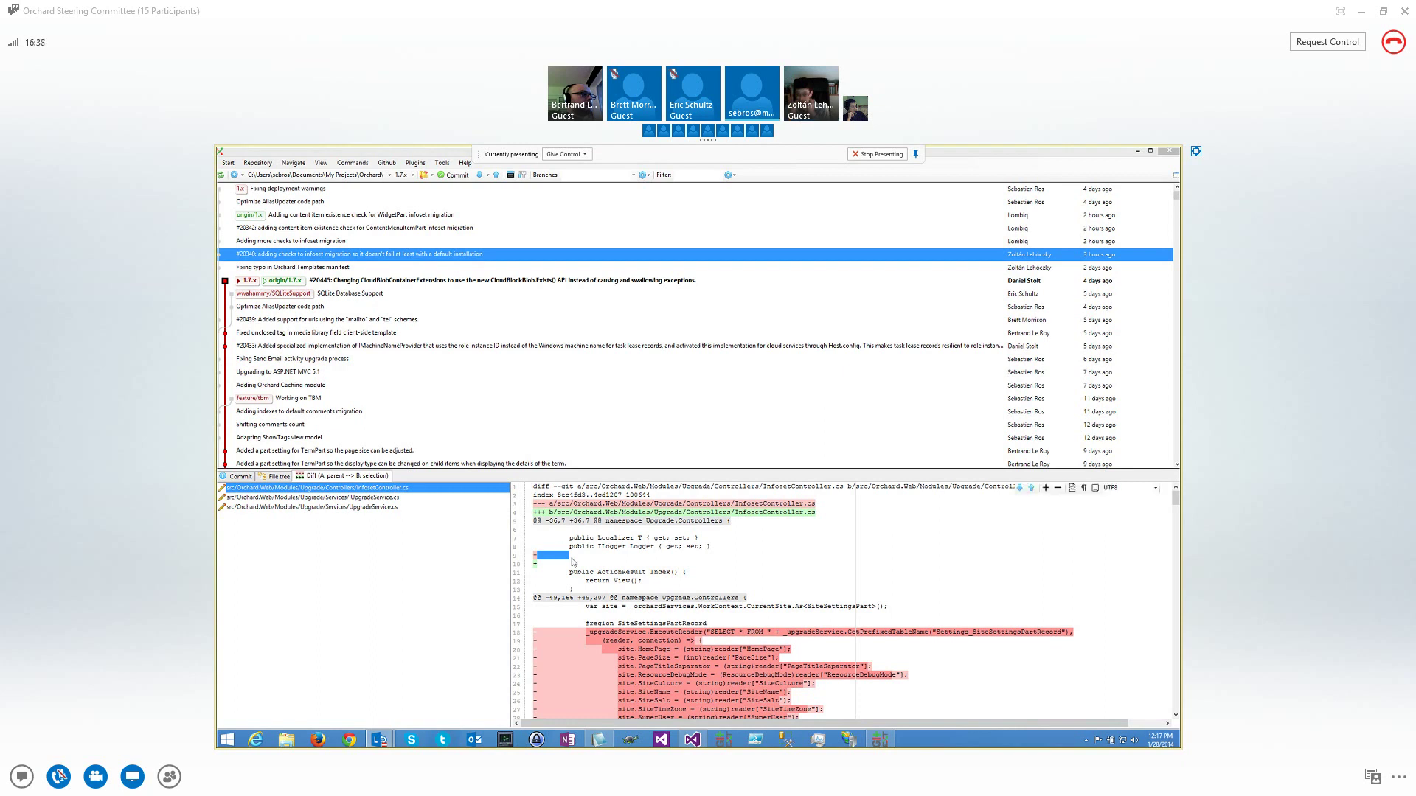
click(813, 617)
drag(1177, 504, 1180, 659)
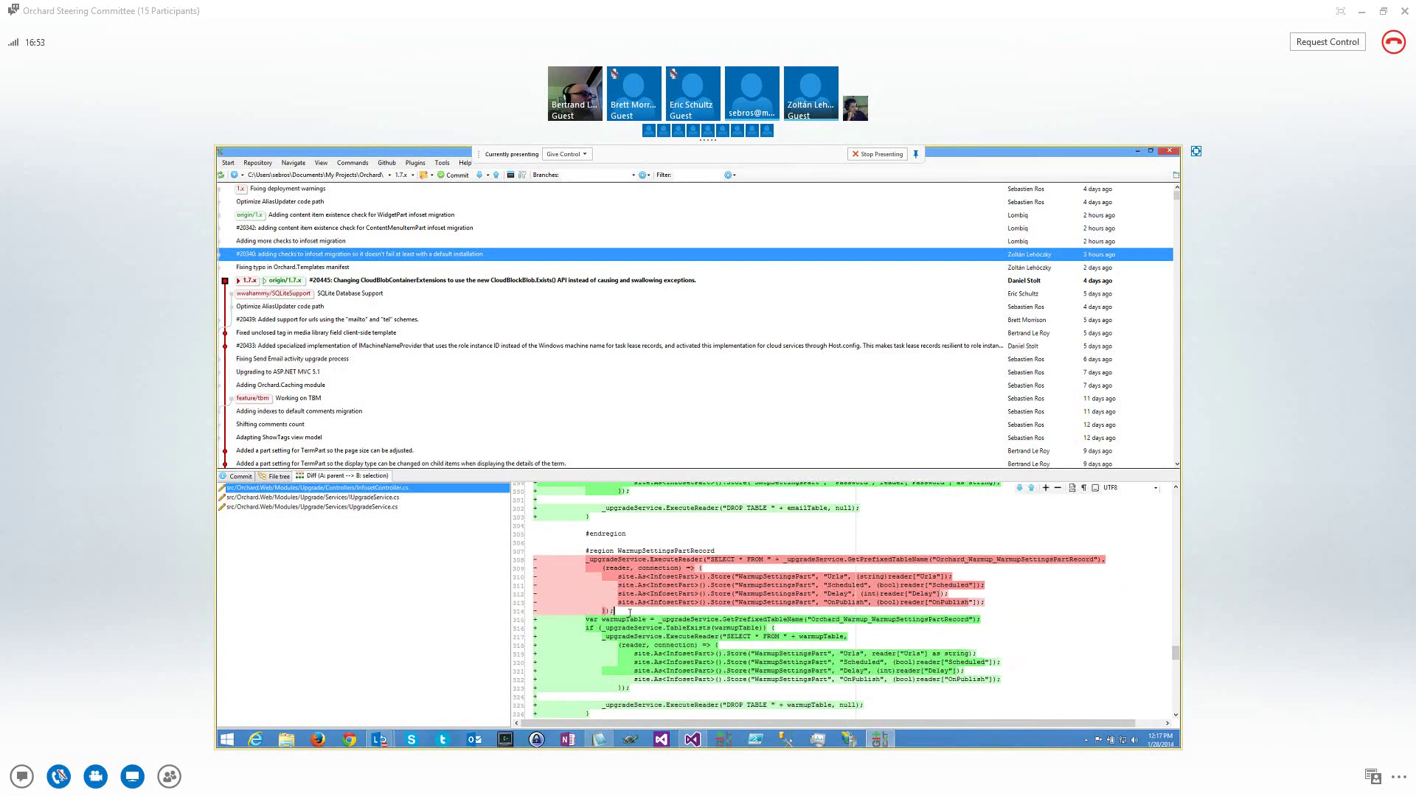
drag(629, 613, 527, 567)
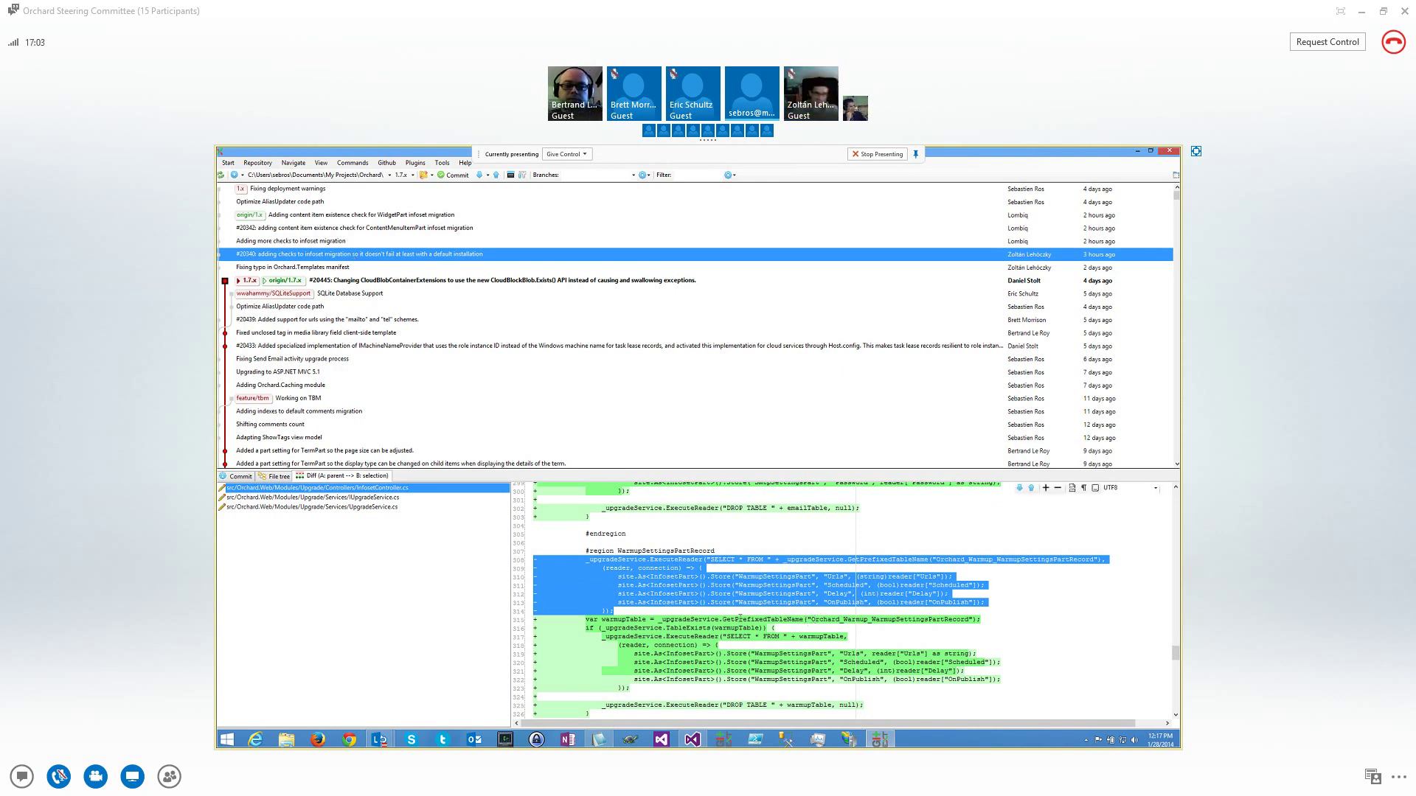
click(613, 611)
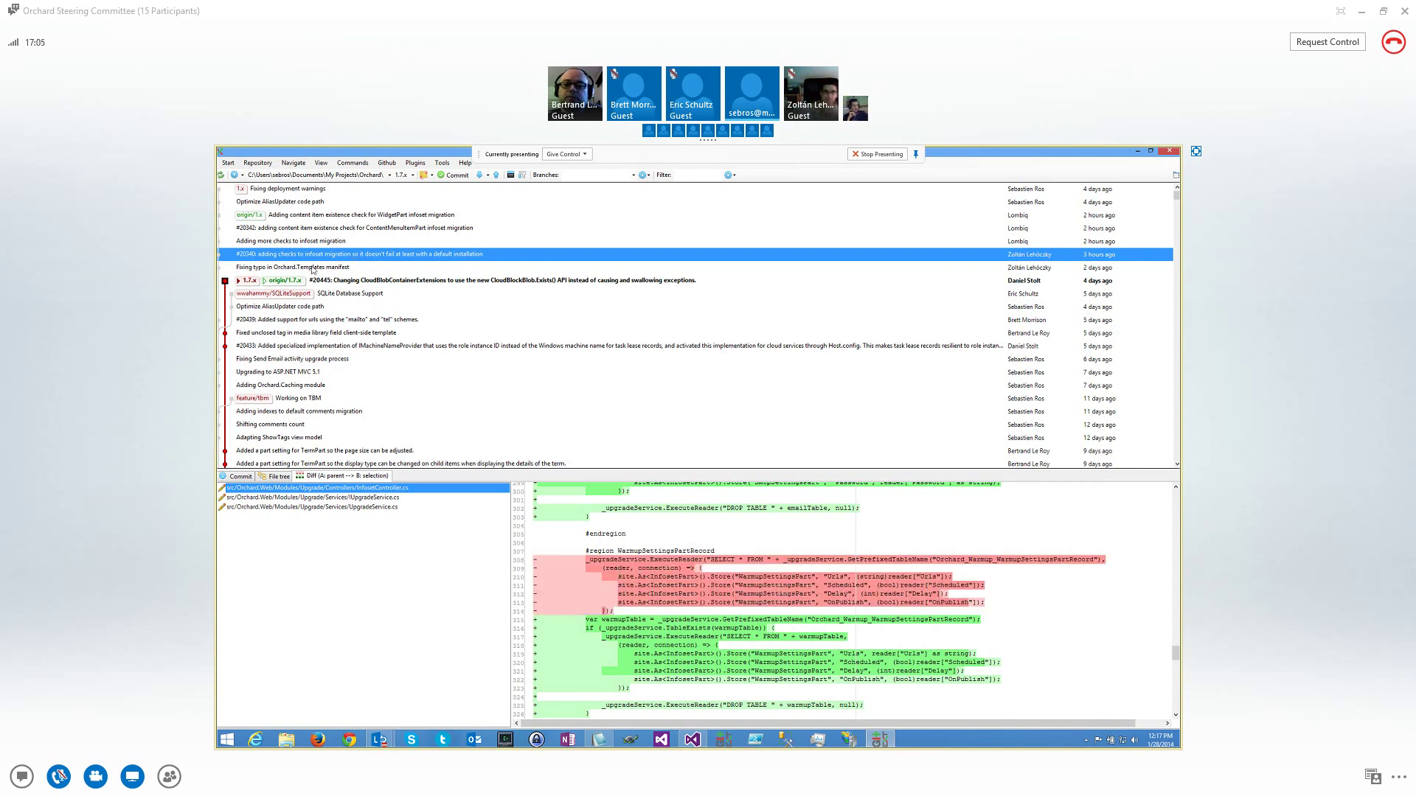
View the 'Adding more checks to infoset migration' commit, marking menuItemTable, then the ContentMenuItemPart check commit
click(305, 242)
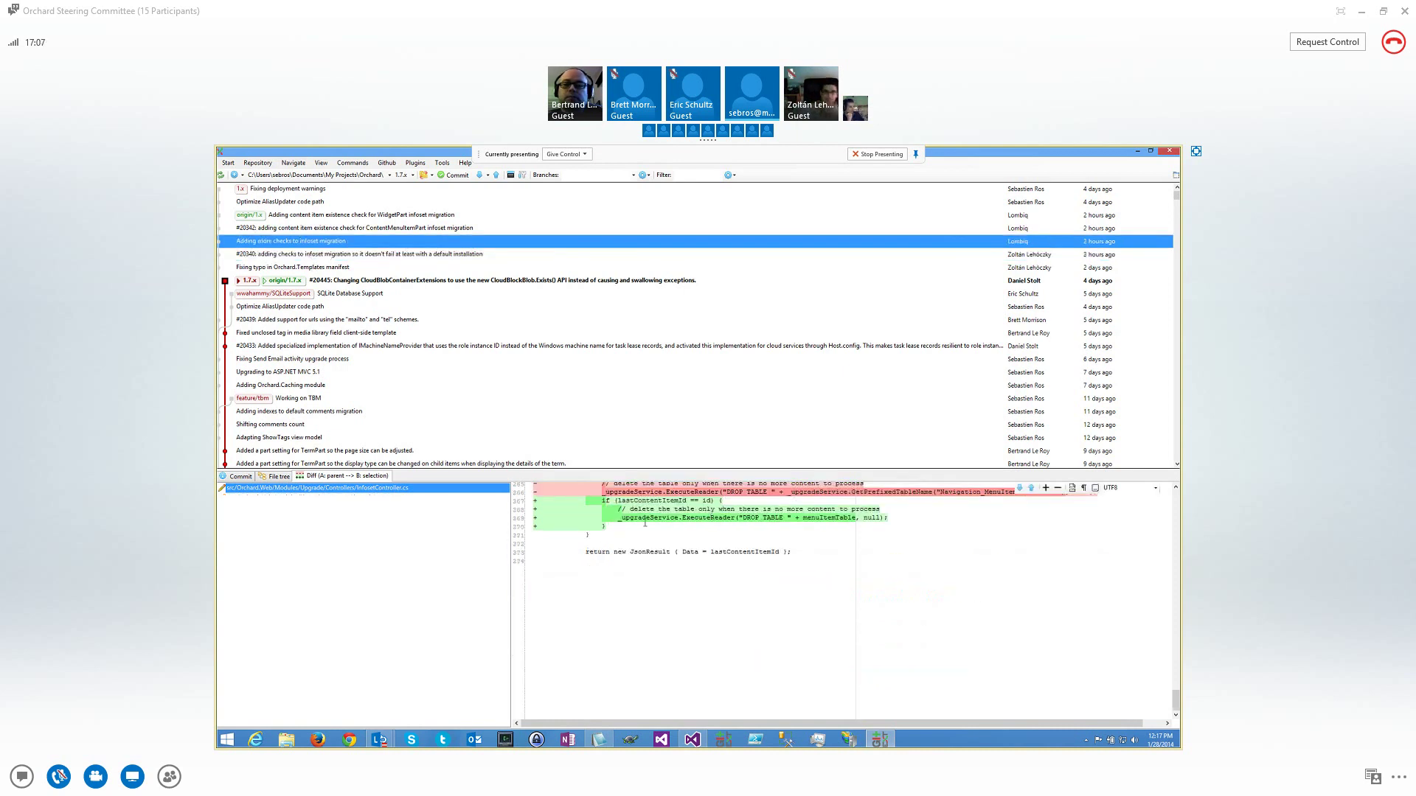
double_click(833, 525)
click(315, 229)
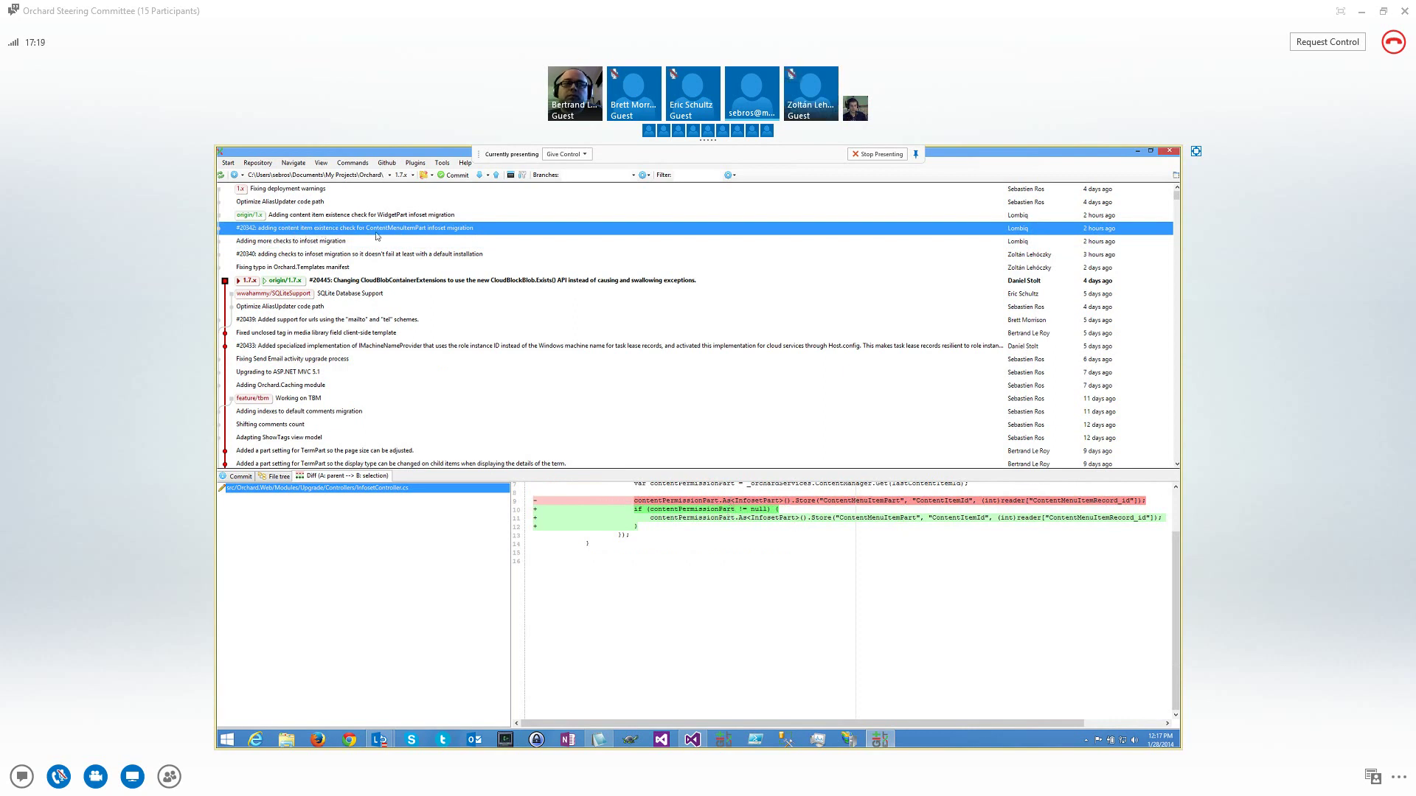
In the WidgetPart existence check commit, highlight the new widgetPart store lines and Title
key(Up)
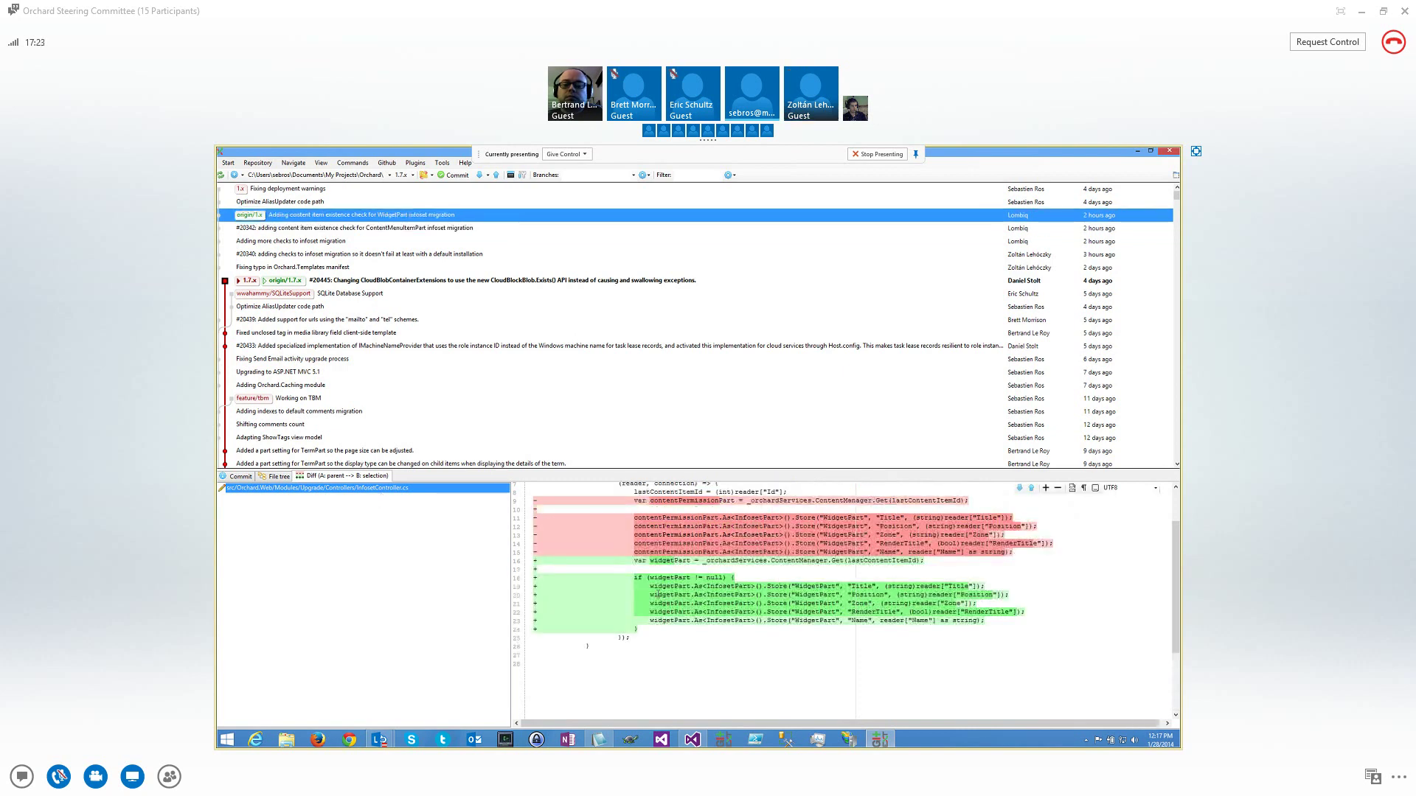
drag(634, 574, 638, 631)
click(909, 621)
double_click(660, 578)
double_click(863, 586)
drag(685, 562, 808, 621)
click(808, 621)
Revisit the earlier infoset migration commits, ending on the 'Optimize AliasUpdater code path' commit
click(316, 230)
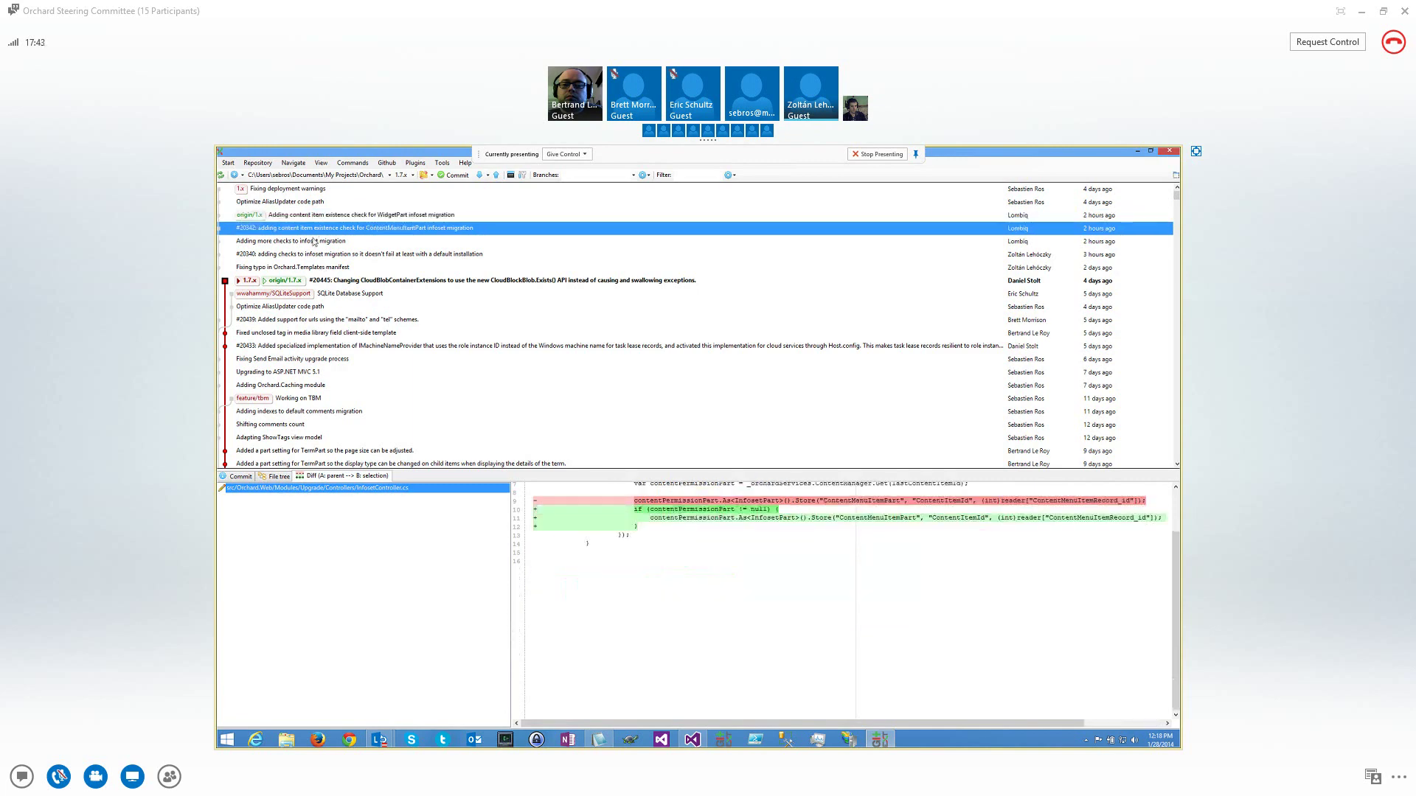
click(315, 241)
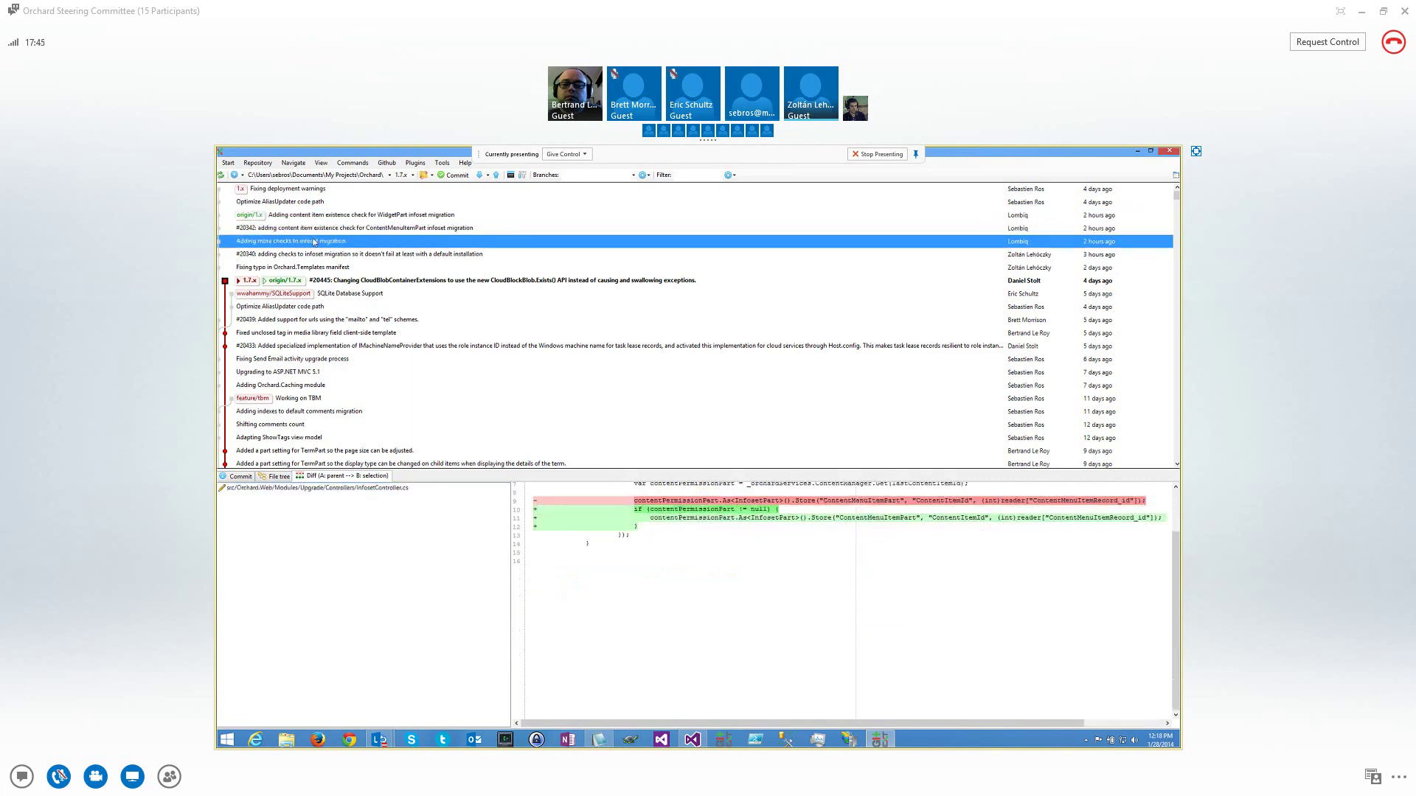
click(315, 254)
click(308, 214)
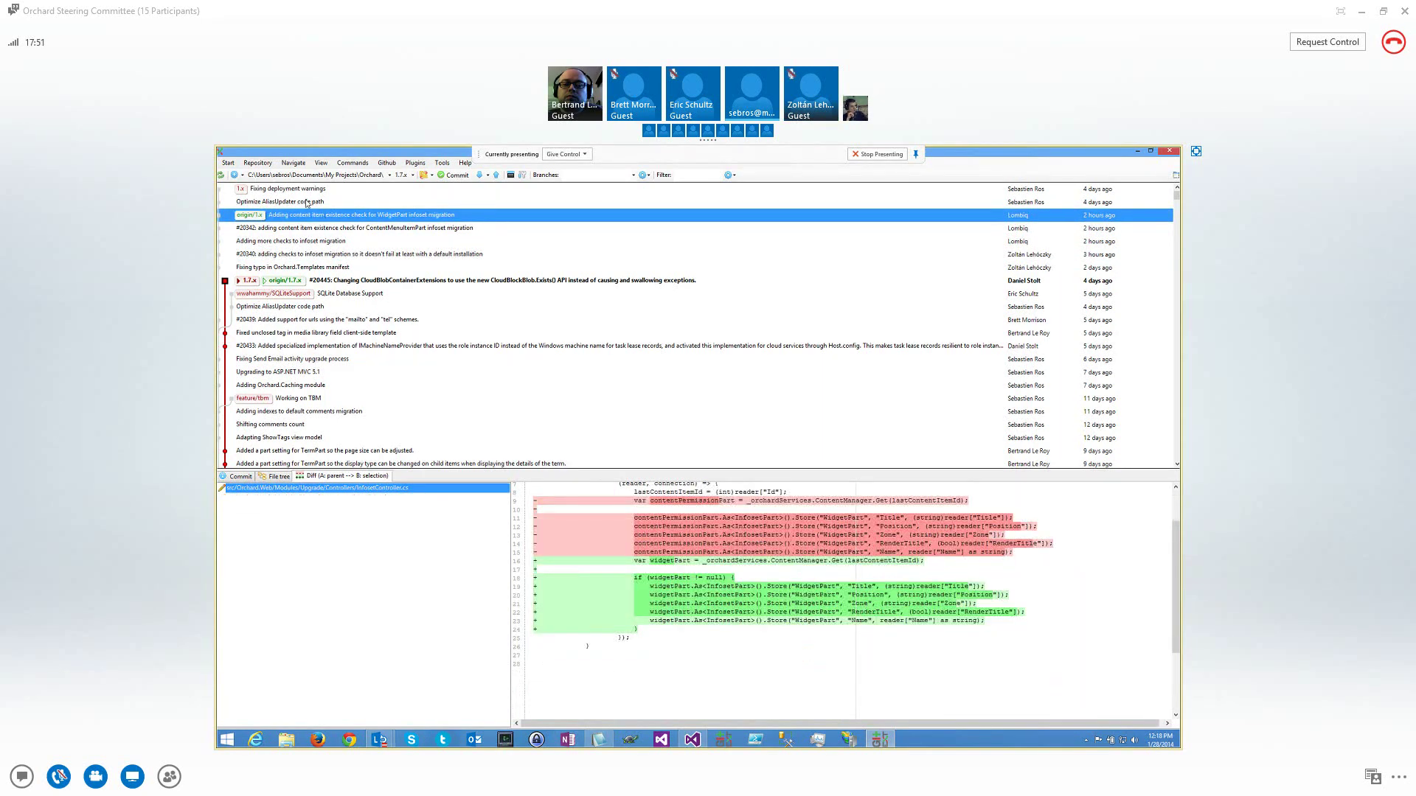
click(326, 206)
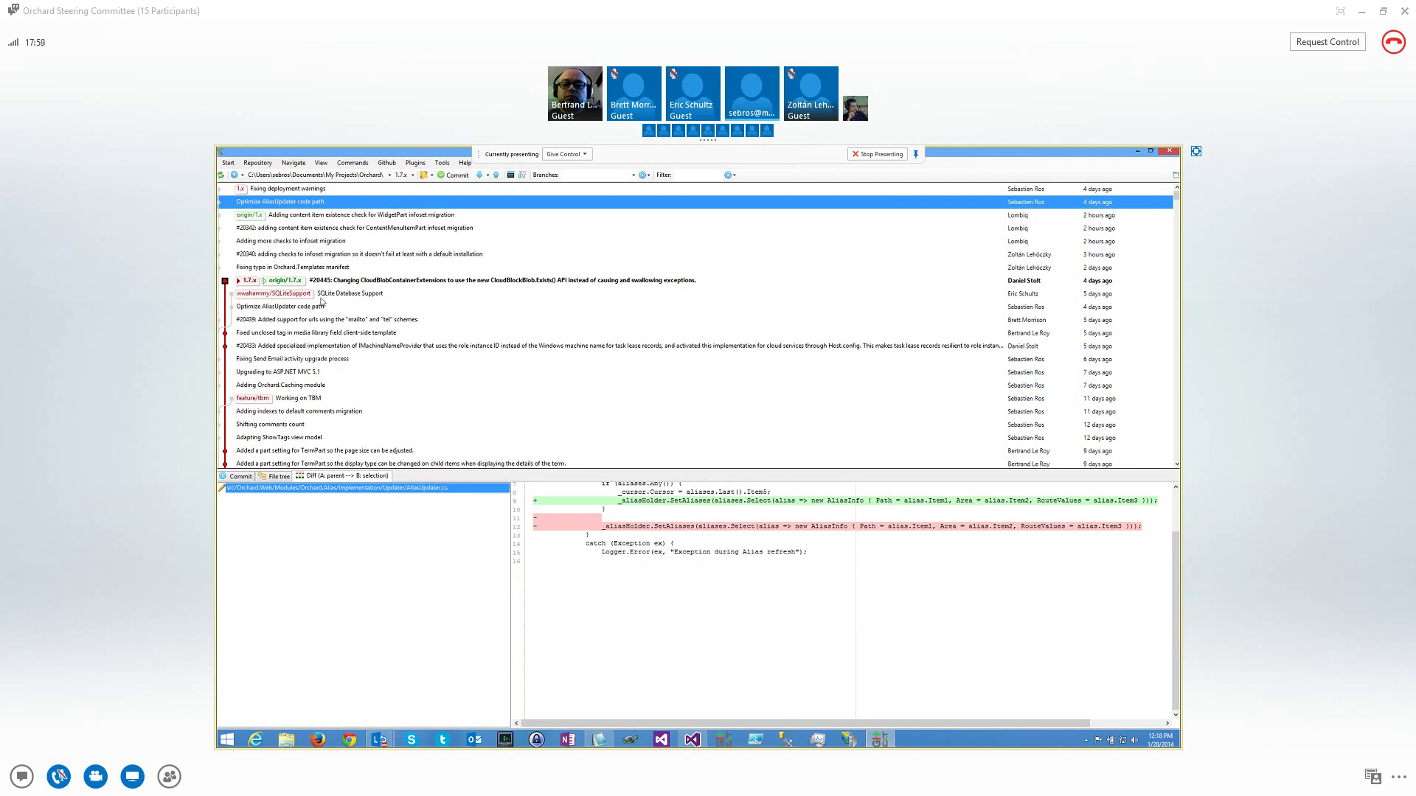
Move from the SQLite Database Support commit up to the 'Fixing deployment warnings' commit
click(327, 297)
key(Down)
key(Up)
click(298, 192)
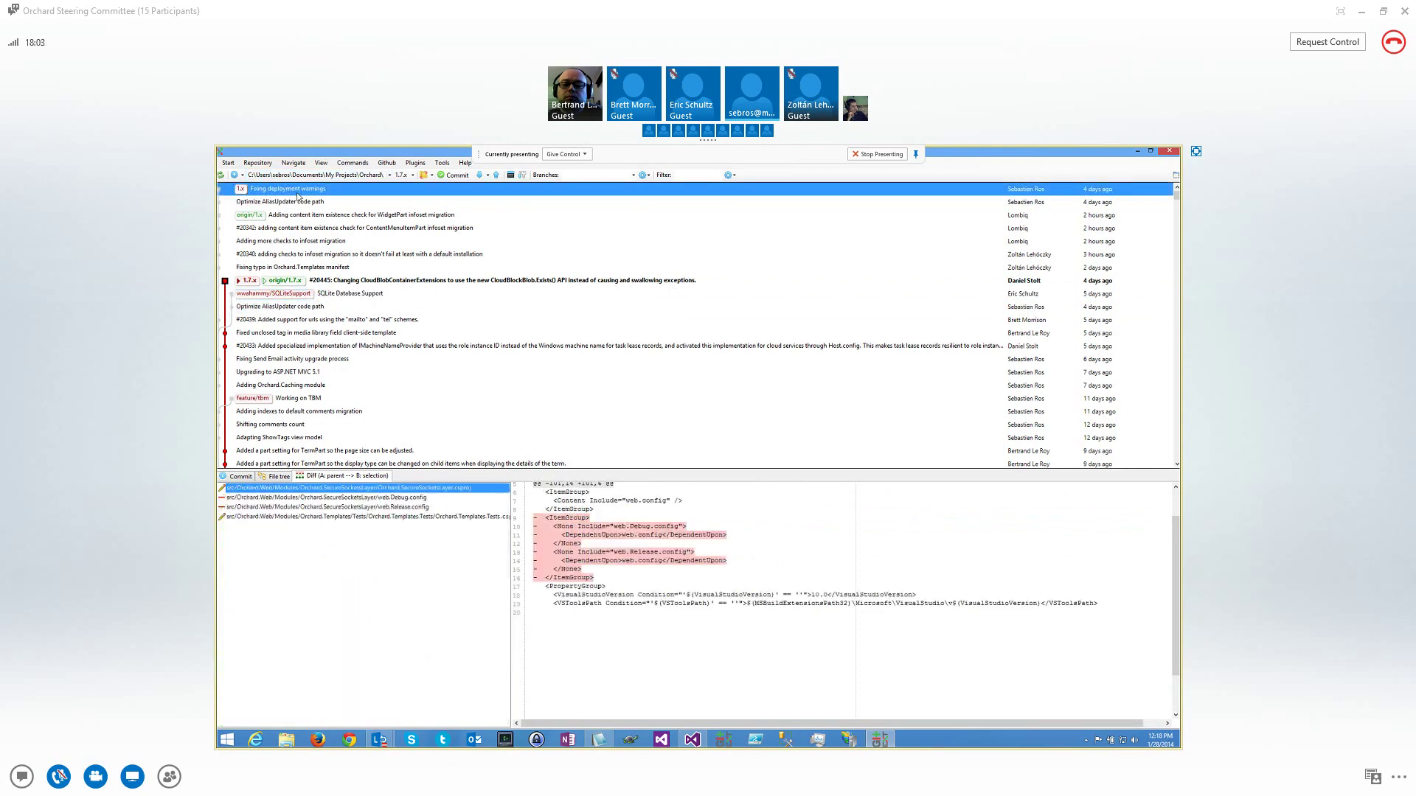
View the web.Release.config, Orchard.Templates.Tests.csproj and Orchard.SecureSocketsLayer.csproj diffs, then switch to Chrome
click(441, 507)
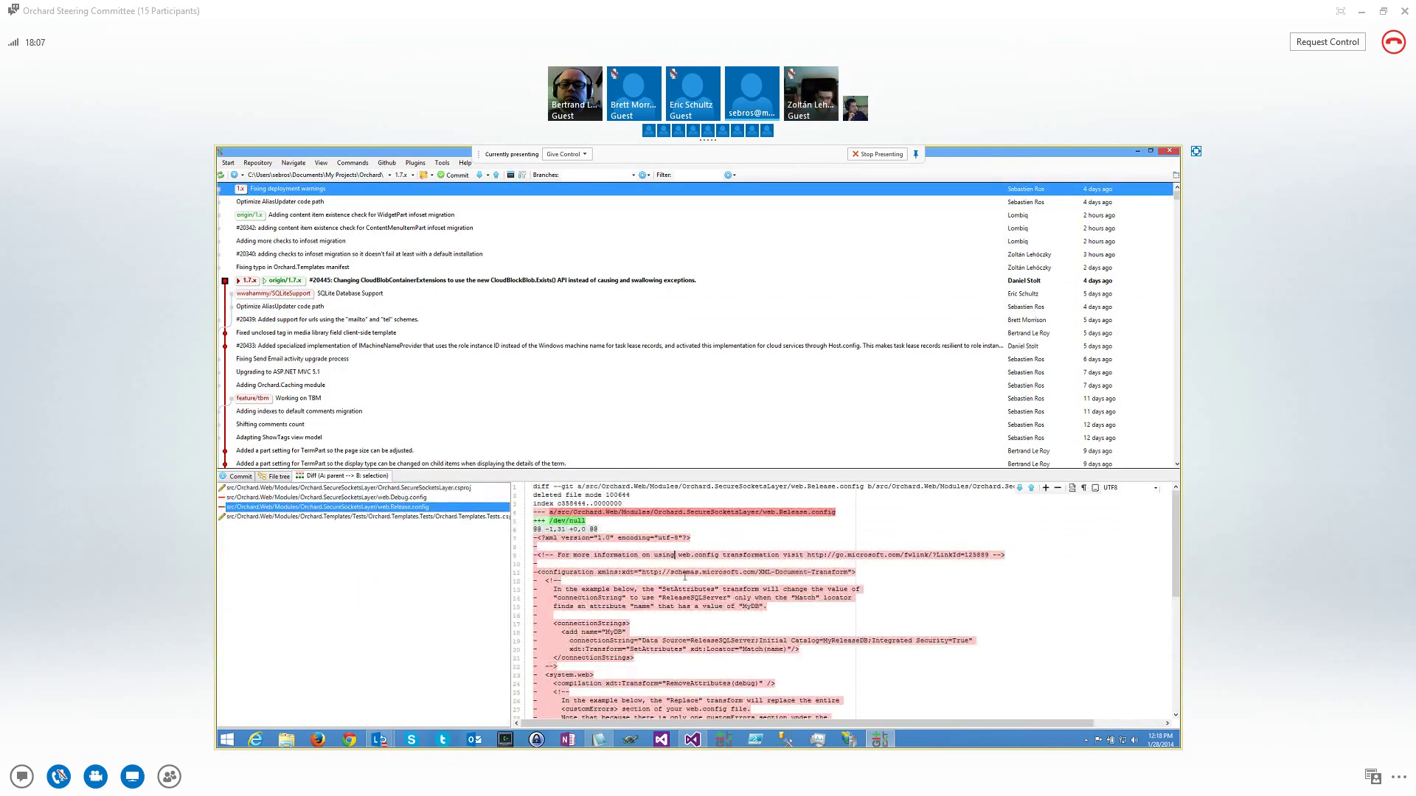
scroll(684, 576, down, 4)
scroll(687, 574, up, 5)
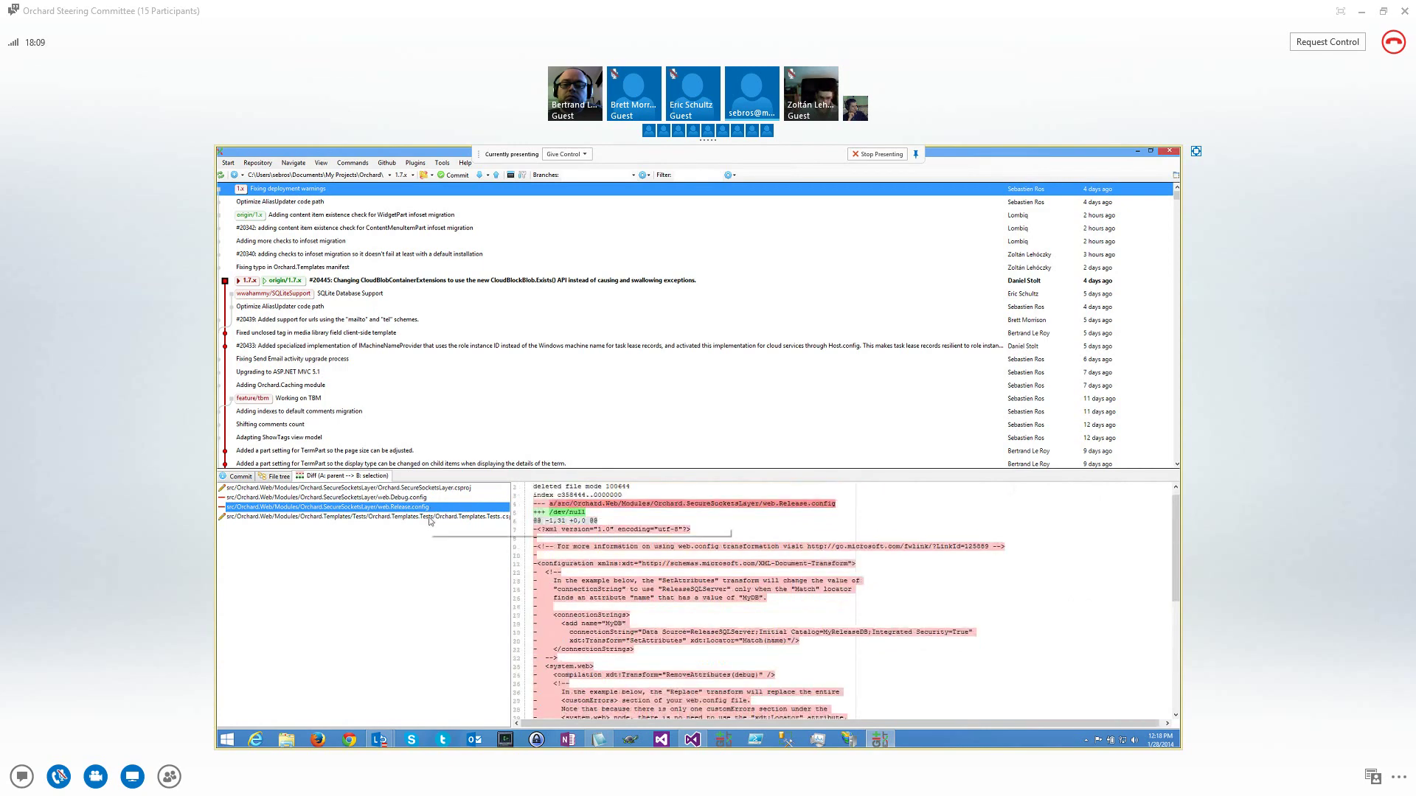
click(430, 518)
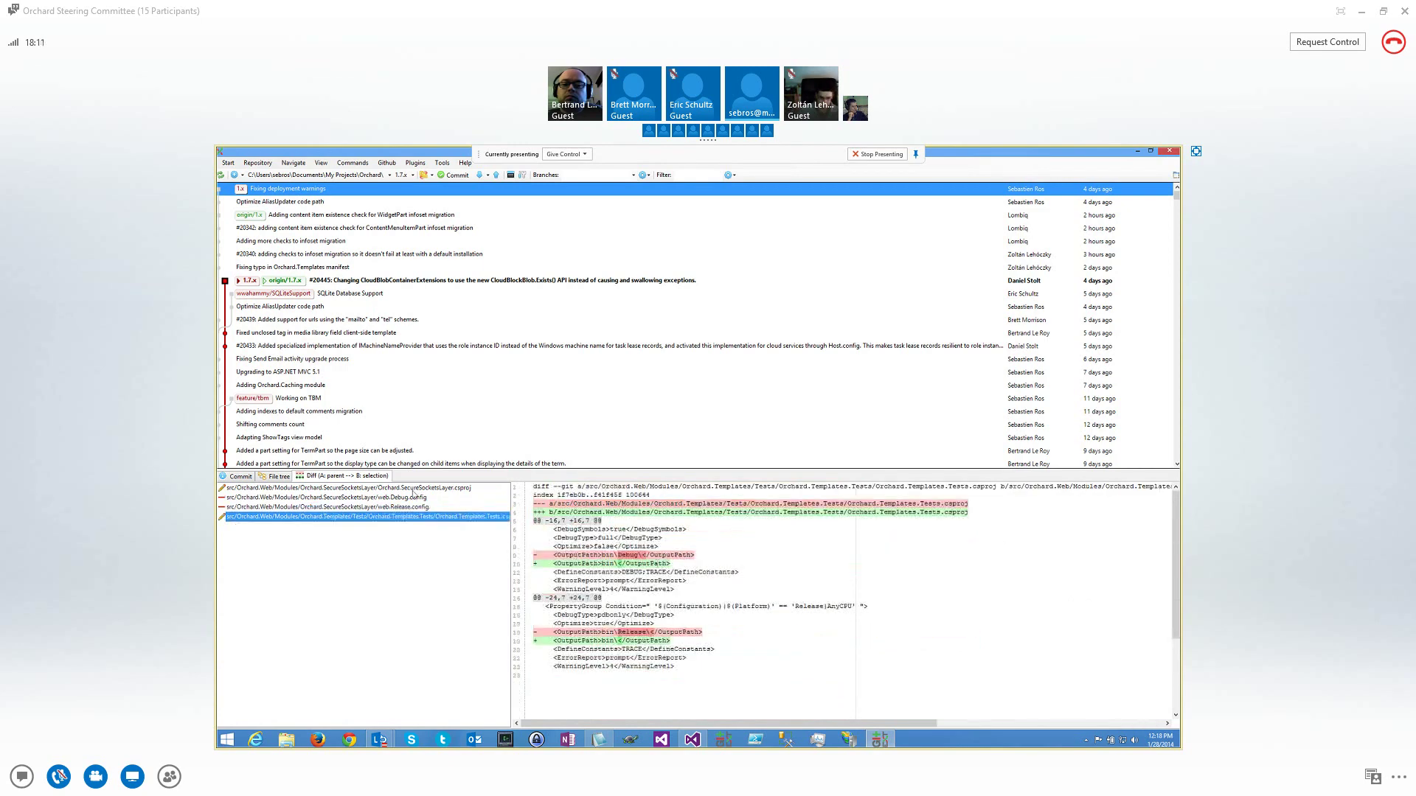
click(450, 489)
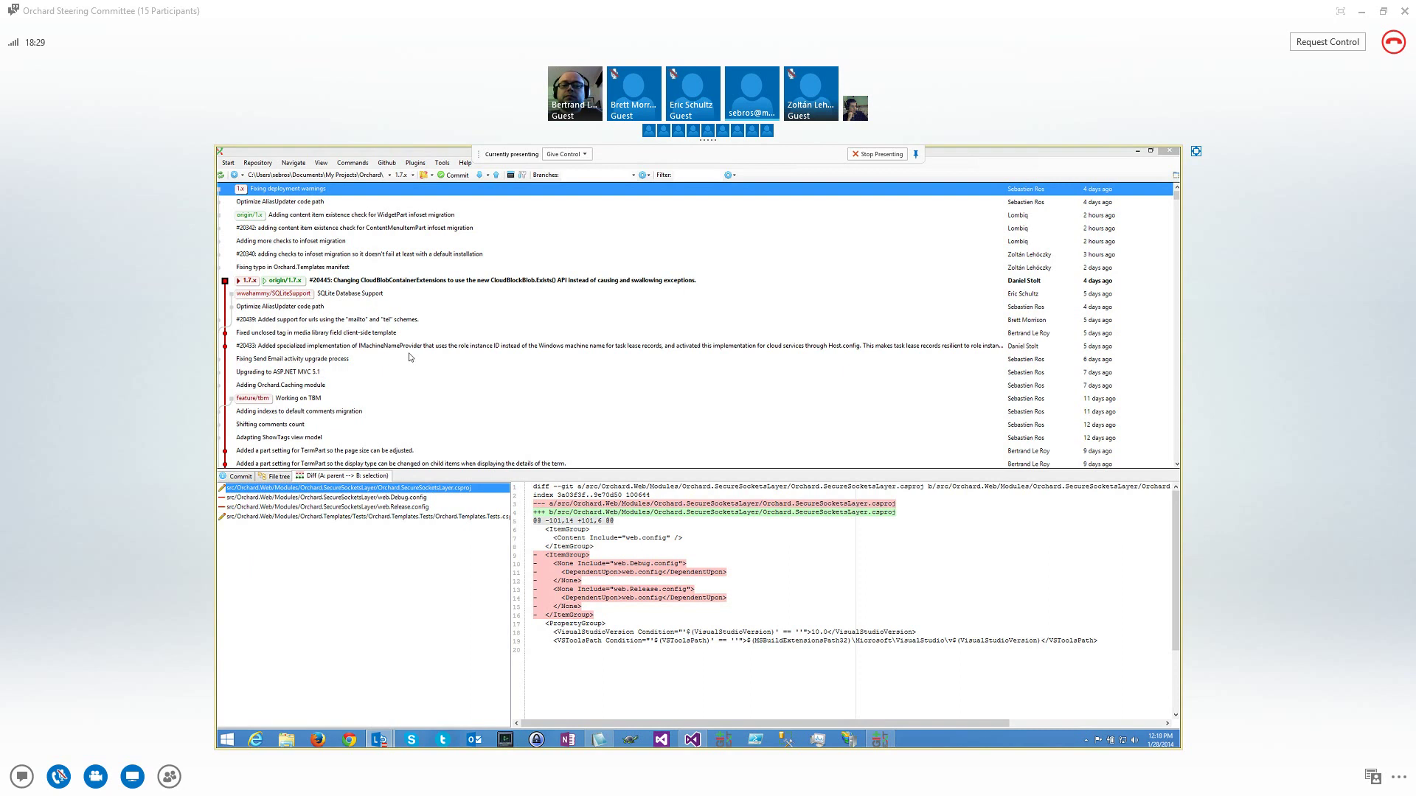
click(349, 740)
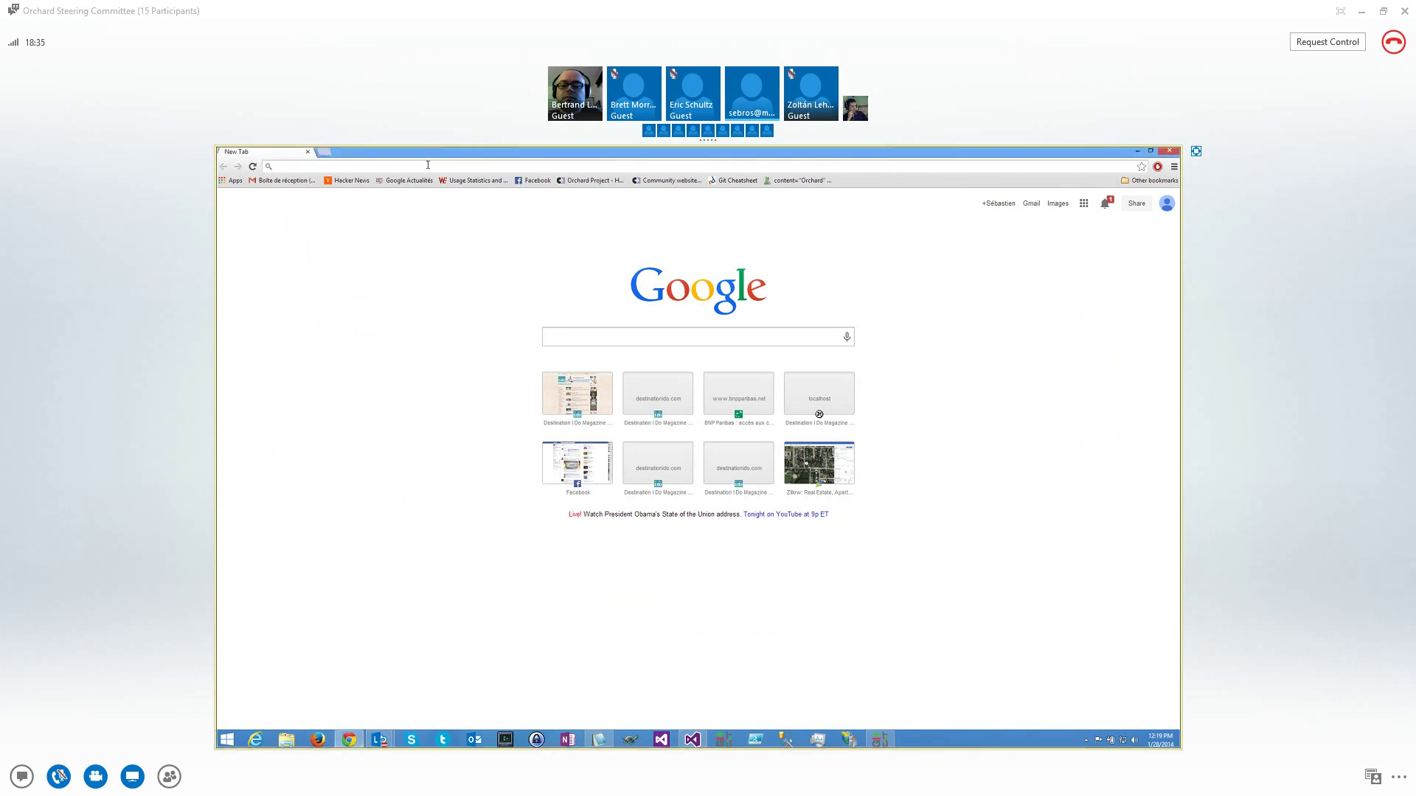
Load orchardproject.net in Chrome's address bar
text(orchardpro)
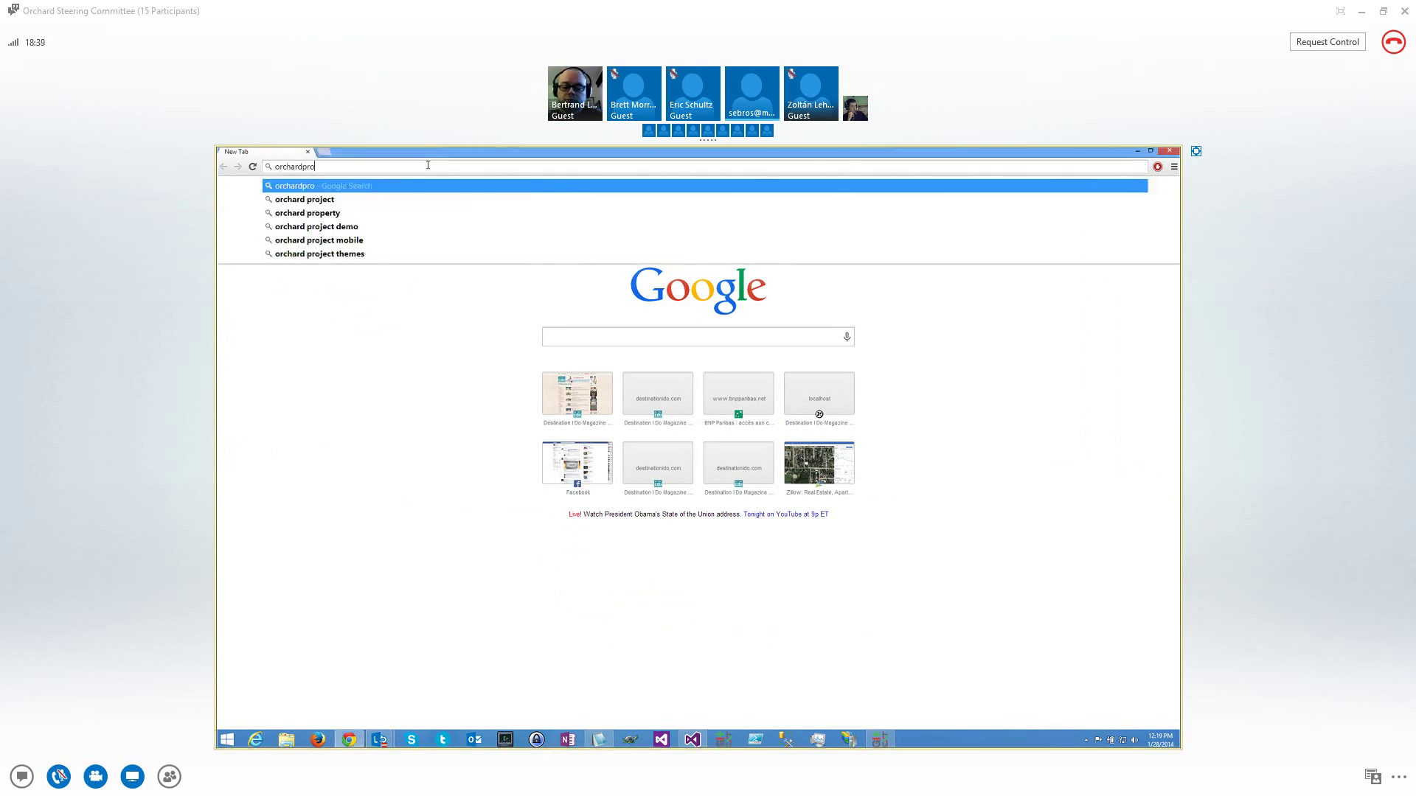
text(ject.net/)
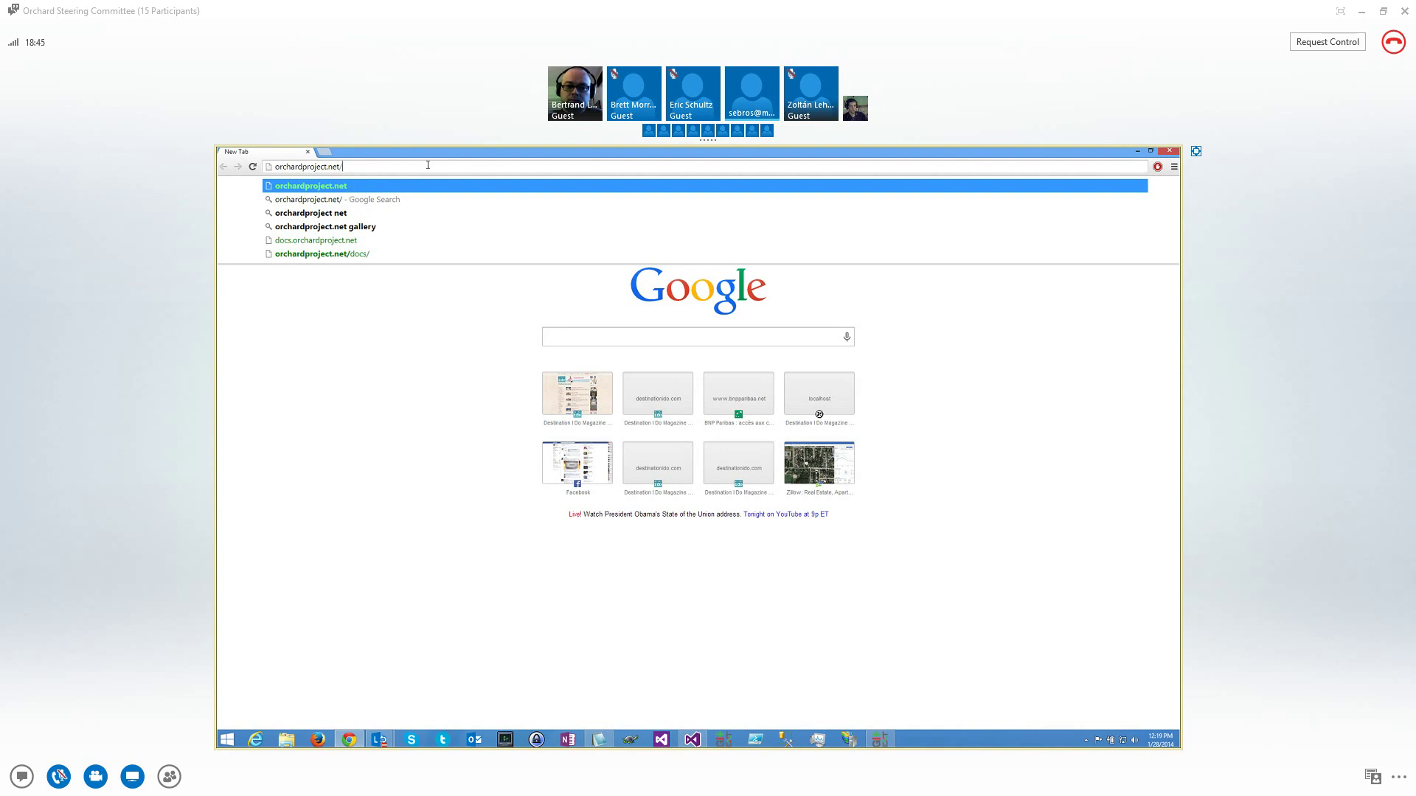
key(Return)
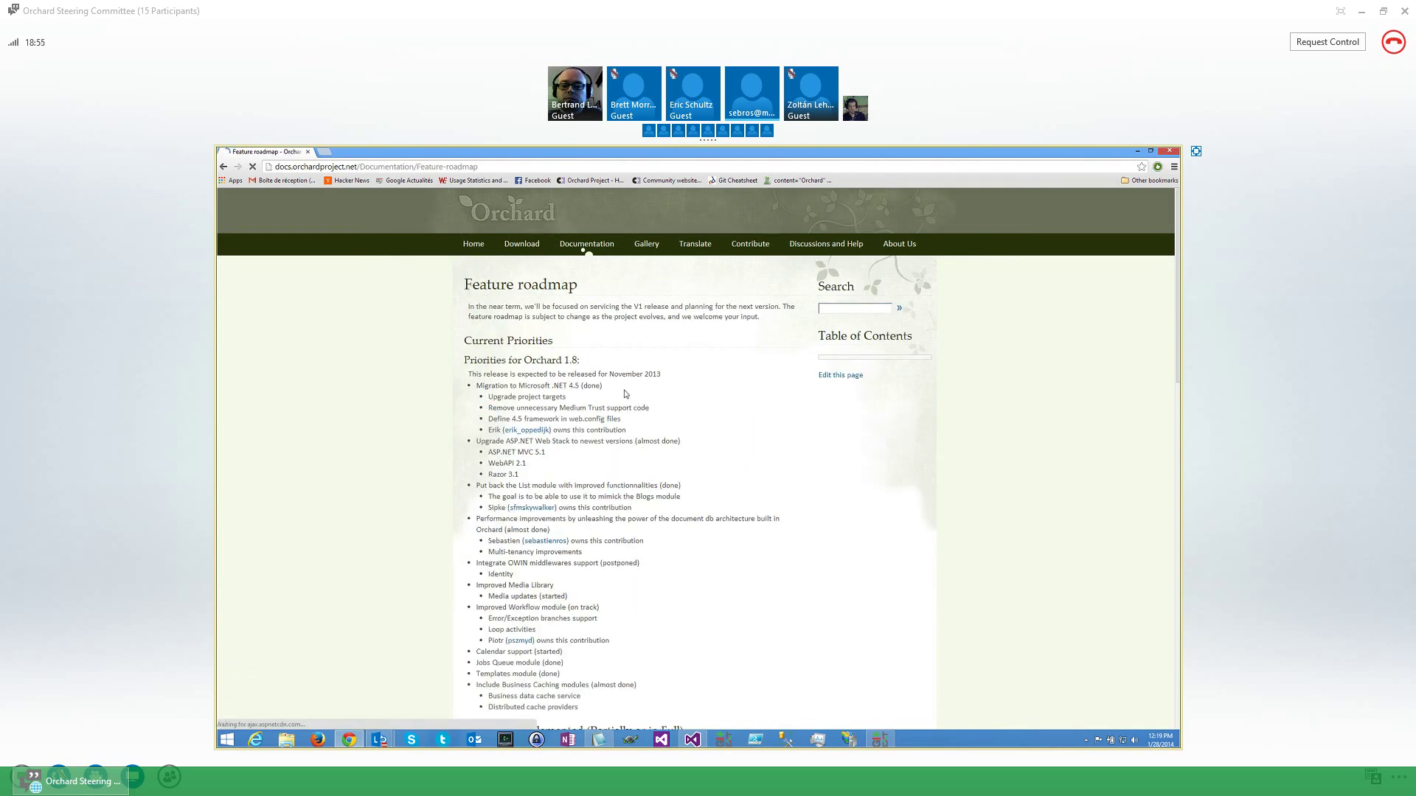
Highlight the .NET 4.5 migration item and 'almost', then open the roadmap page's source on GitHub
triple_click(492, 385)
click(612, 440)
double_click(650, 440)
click(837, 379)
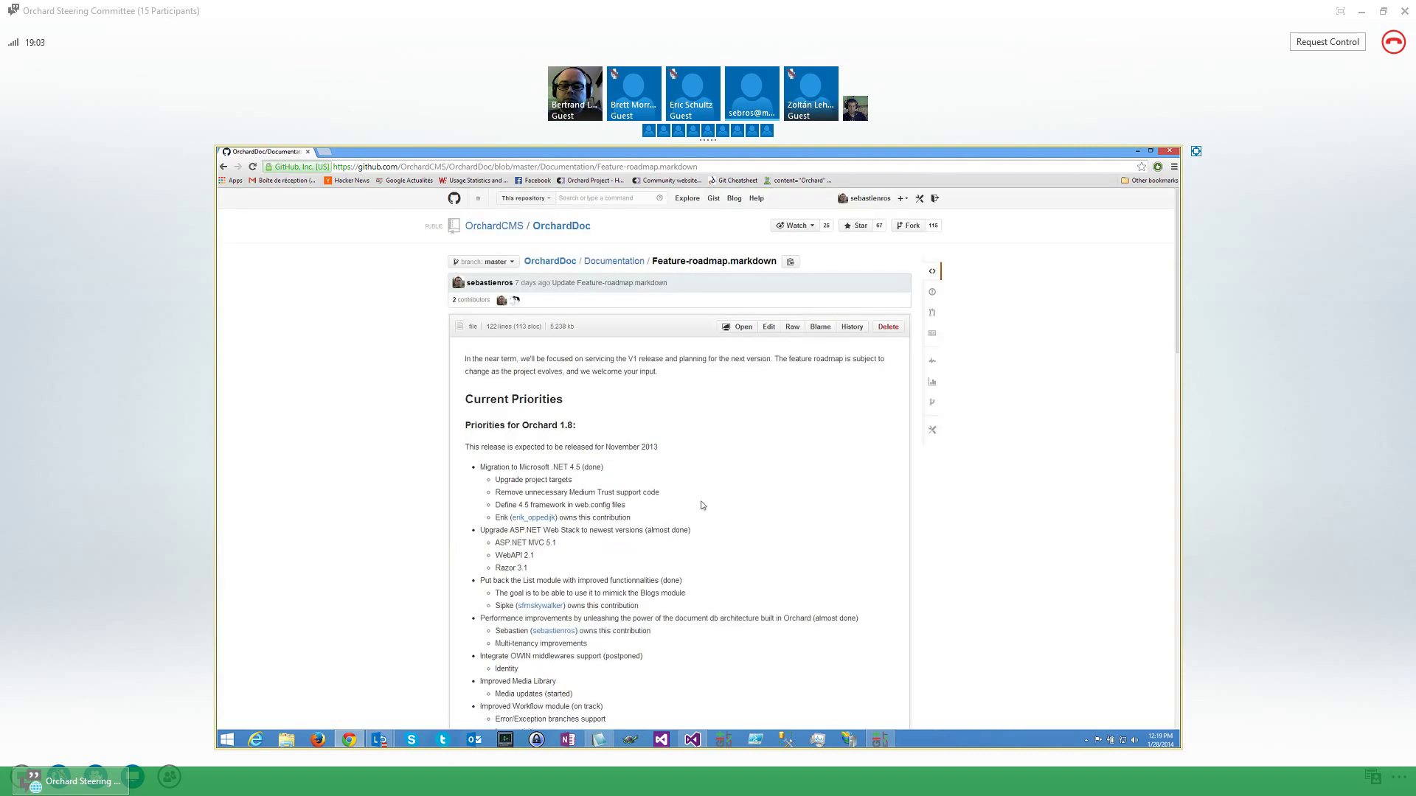
Highlight the ASP.NET MVC 5.1 and Upgrade ASP.NET Web Stack items in Feature-roadmap.markdown
scroll(703, 506, down, 2)
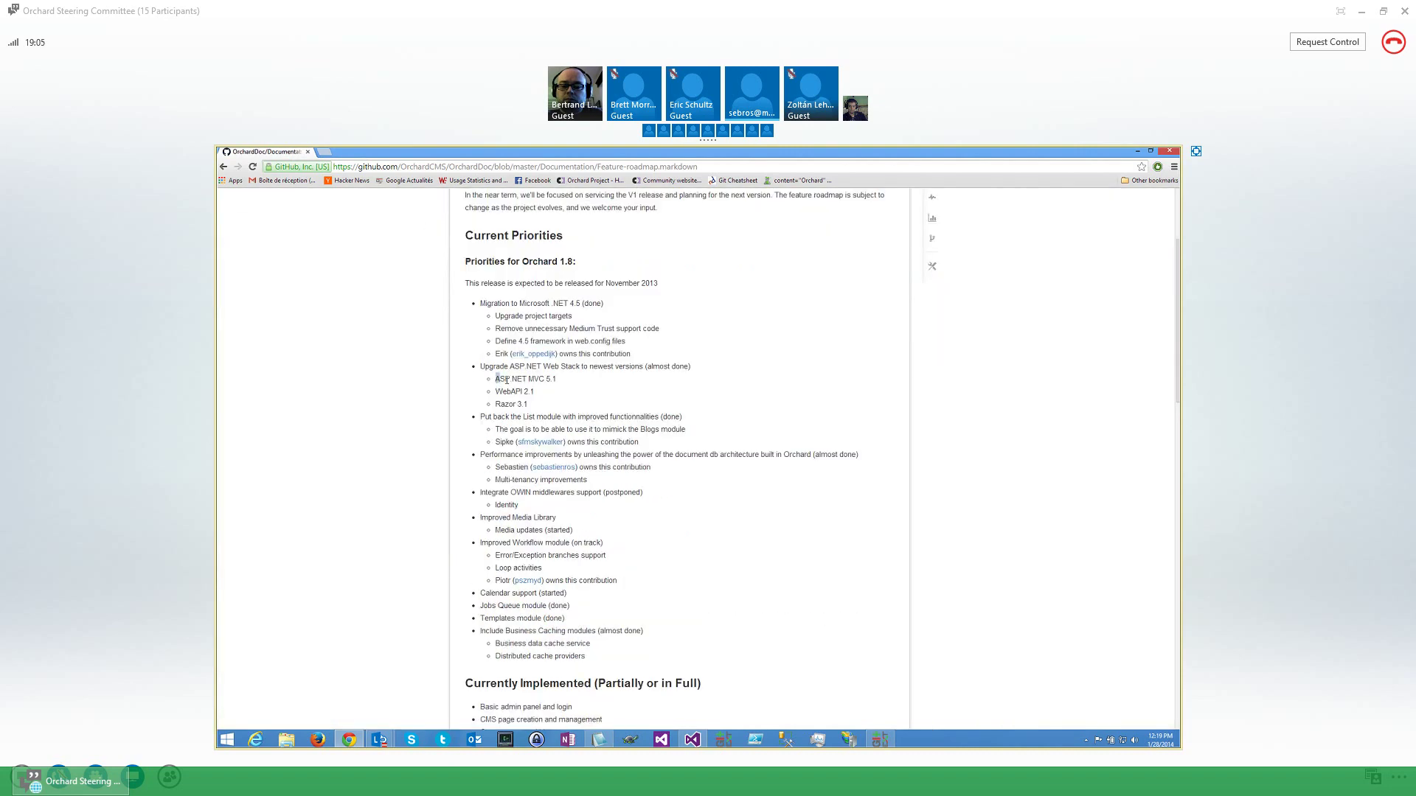
drag(496, 379, 561, 380)
drag(498, 378, 559, 379)
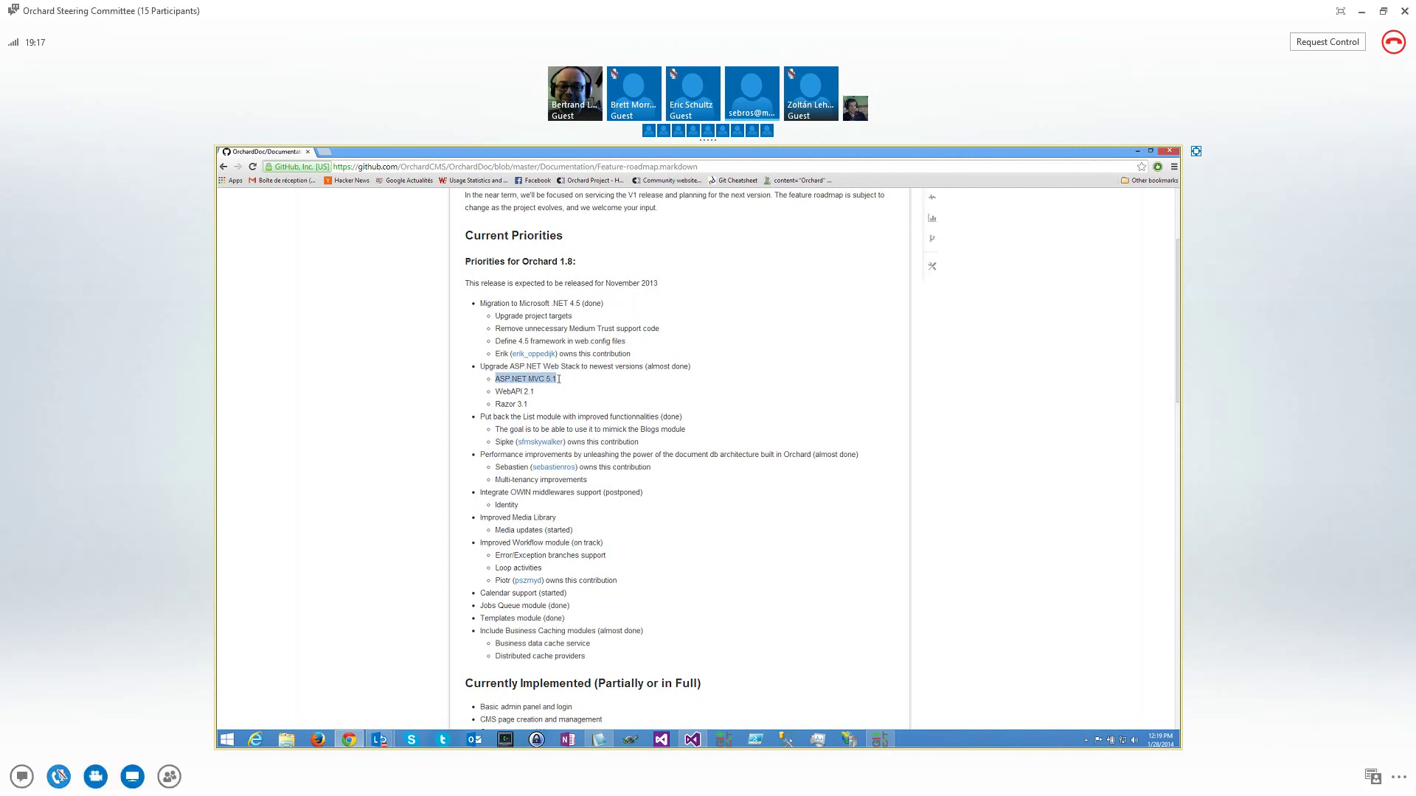
key(super+F4)
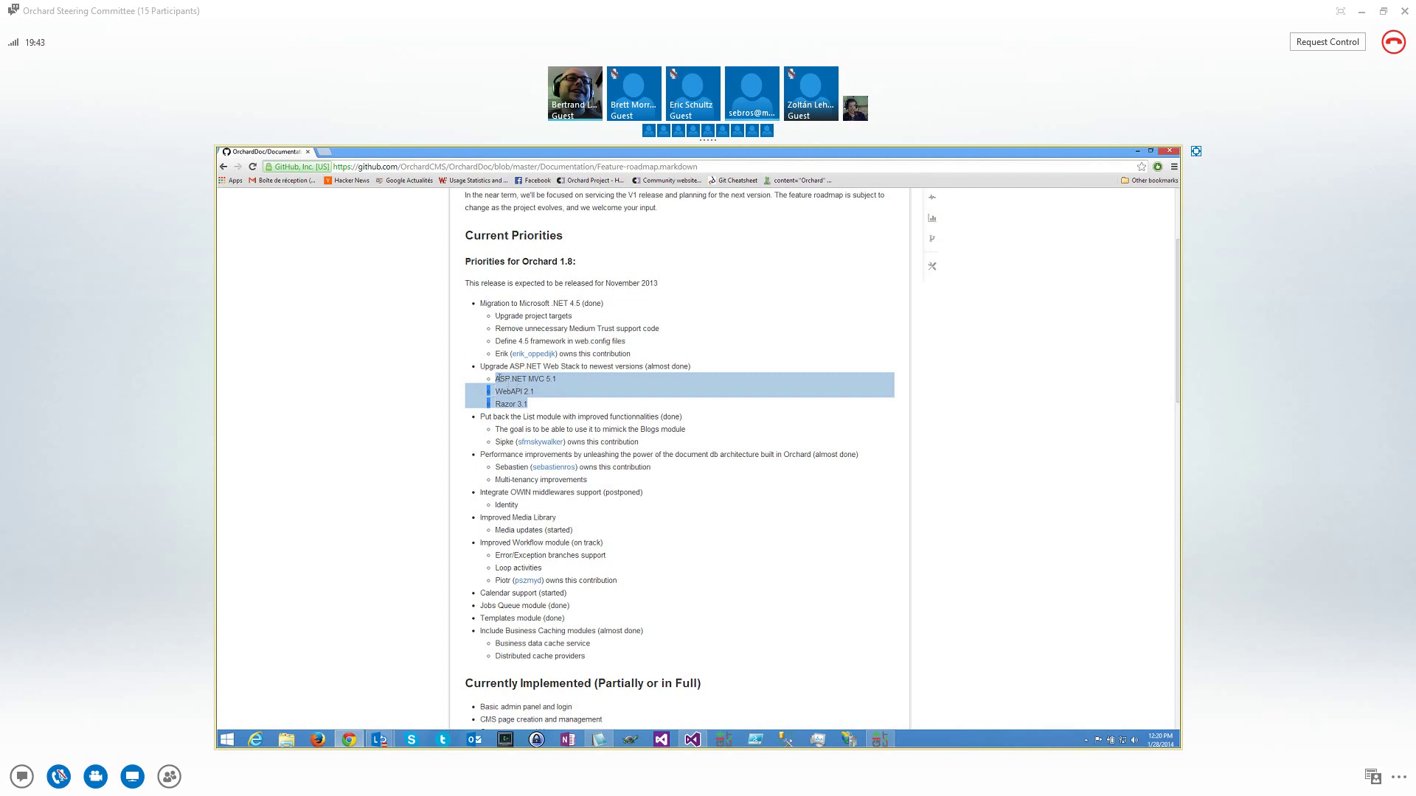
mouse_move(481, 366)
mouse_down()
mouse_move(564, 410)
mouse_move(519, 404)
mouse_move(480, 366)
mouse_up()
click(481, 367)
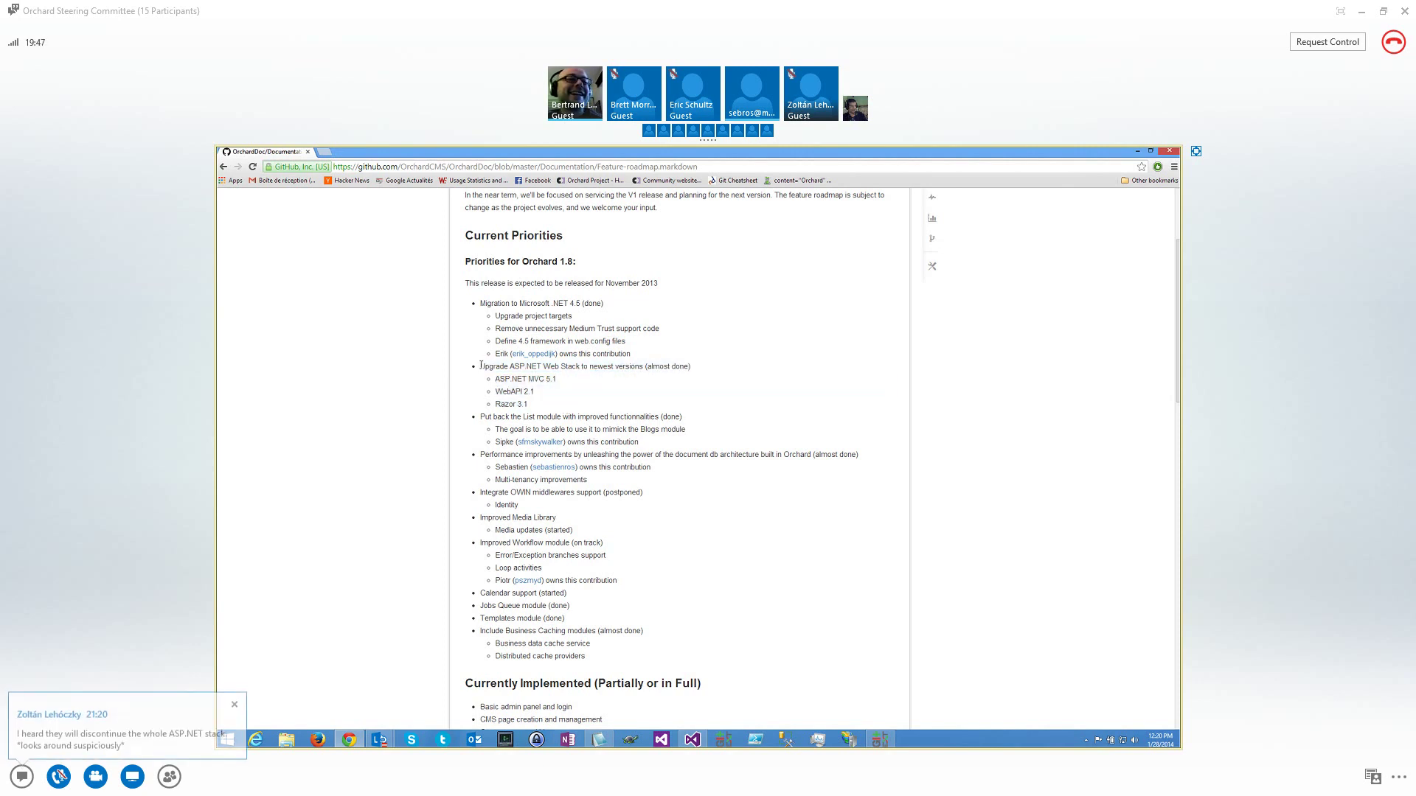
triple_click(481, 367)
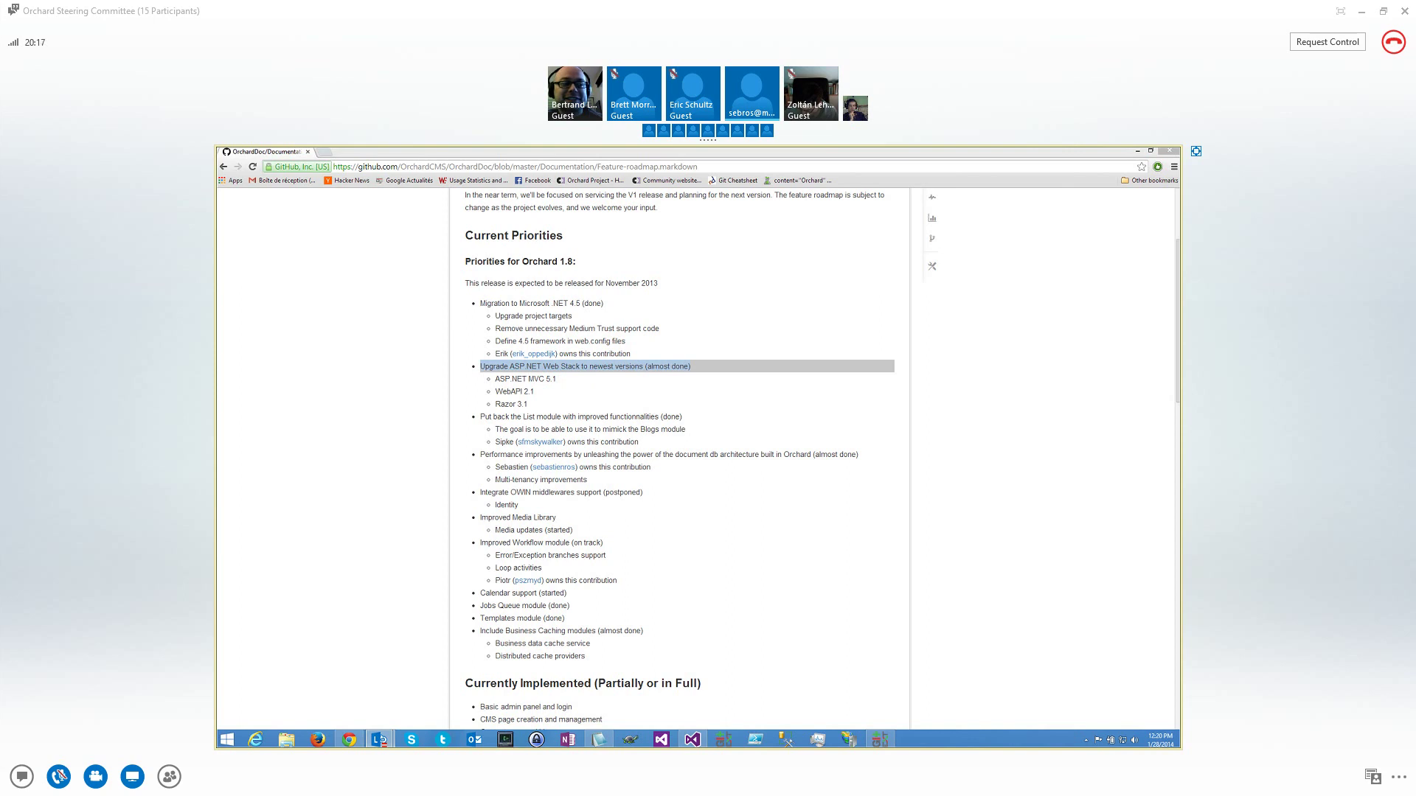
click(843, 361)
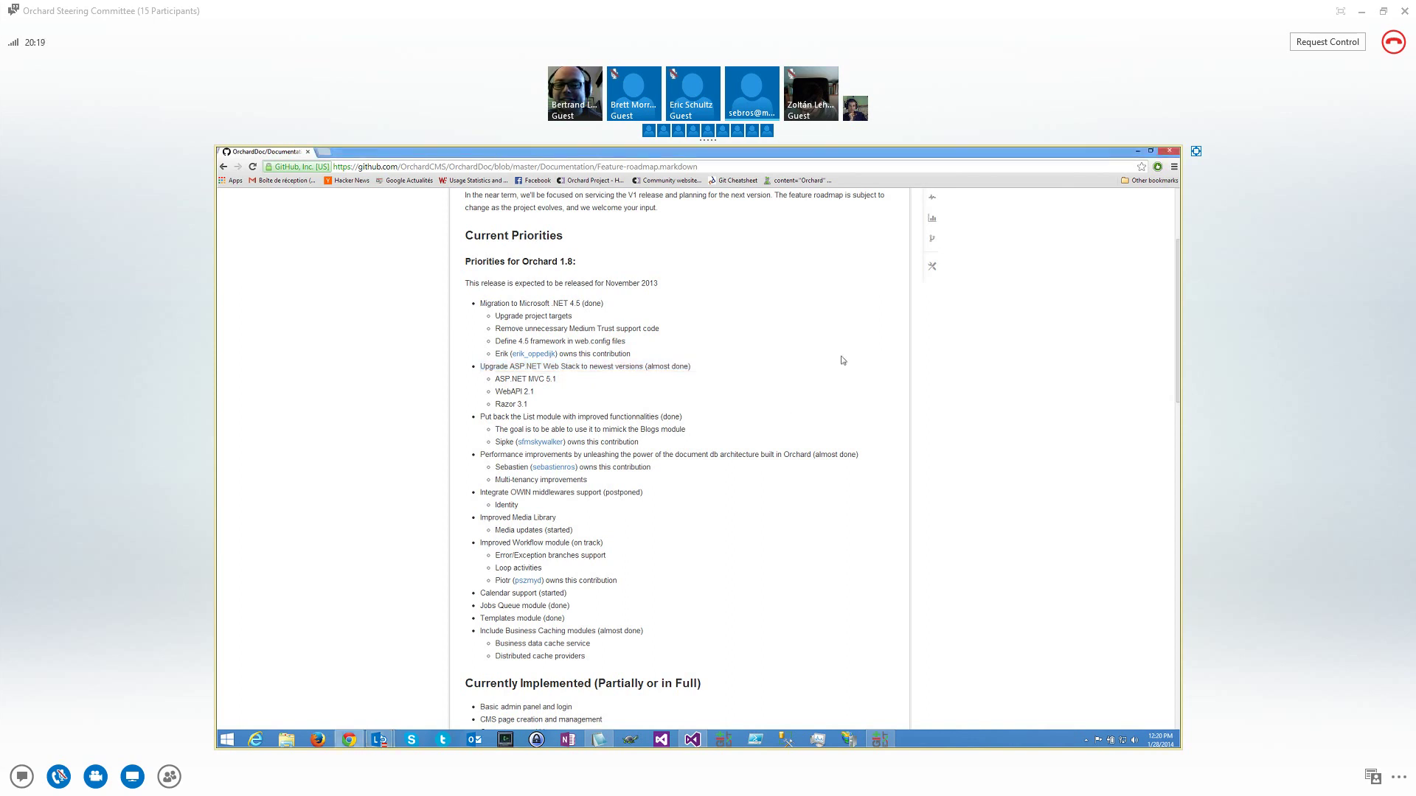
scroll(786, 455, up, 2)
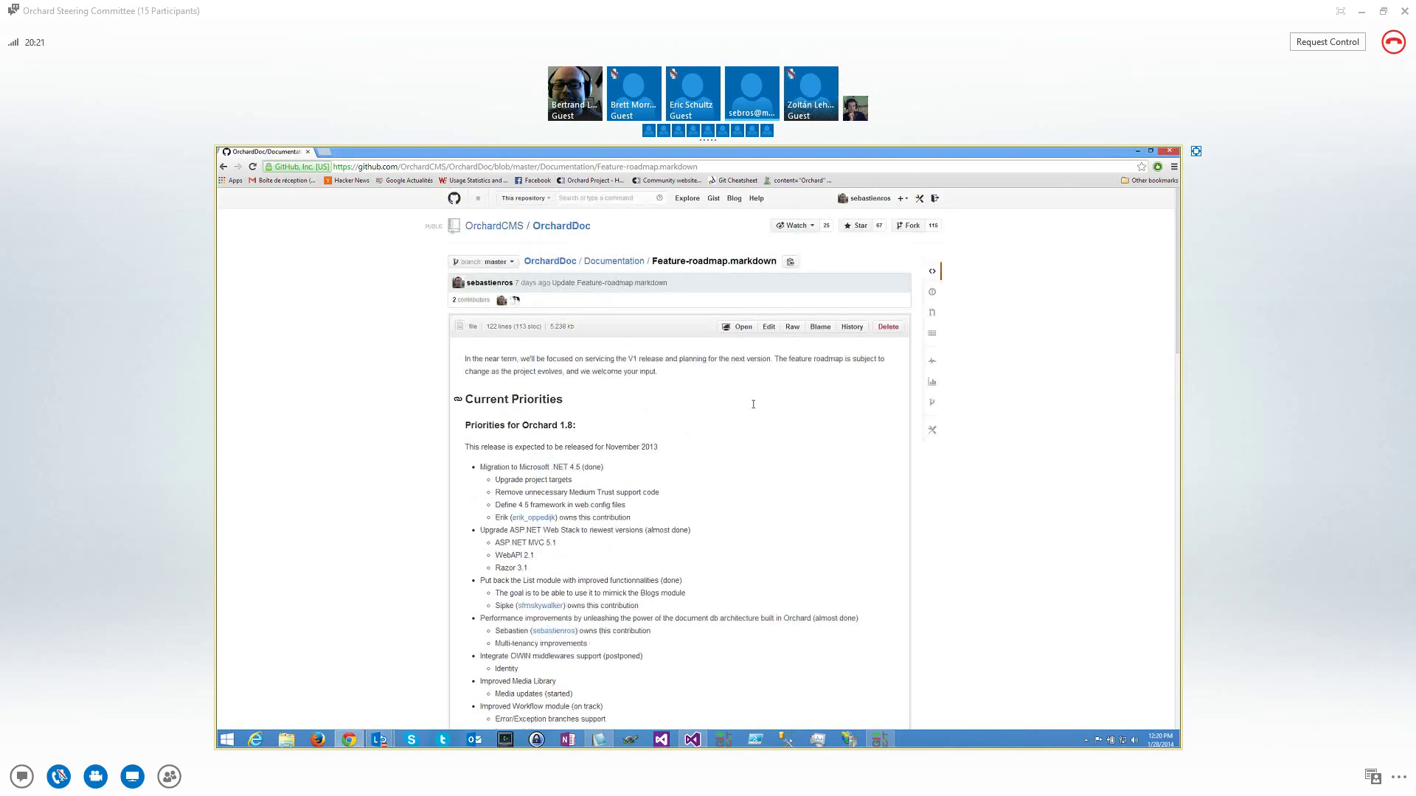
Edit Feature-roadmap.markdown so the Web Stack upgrade line reads '(done)' instead of '(almost done)'
click(769, 327)
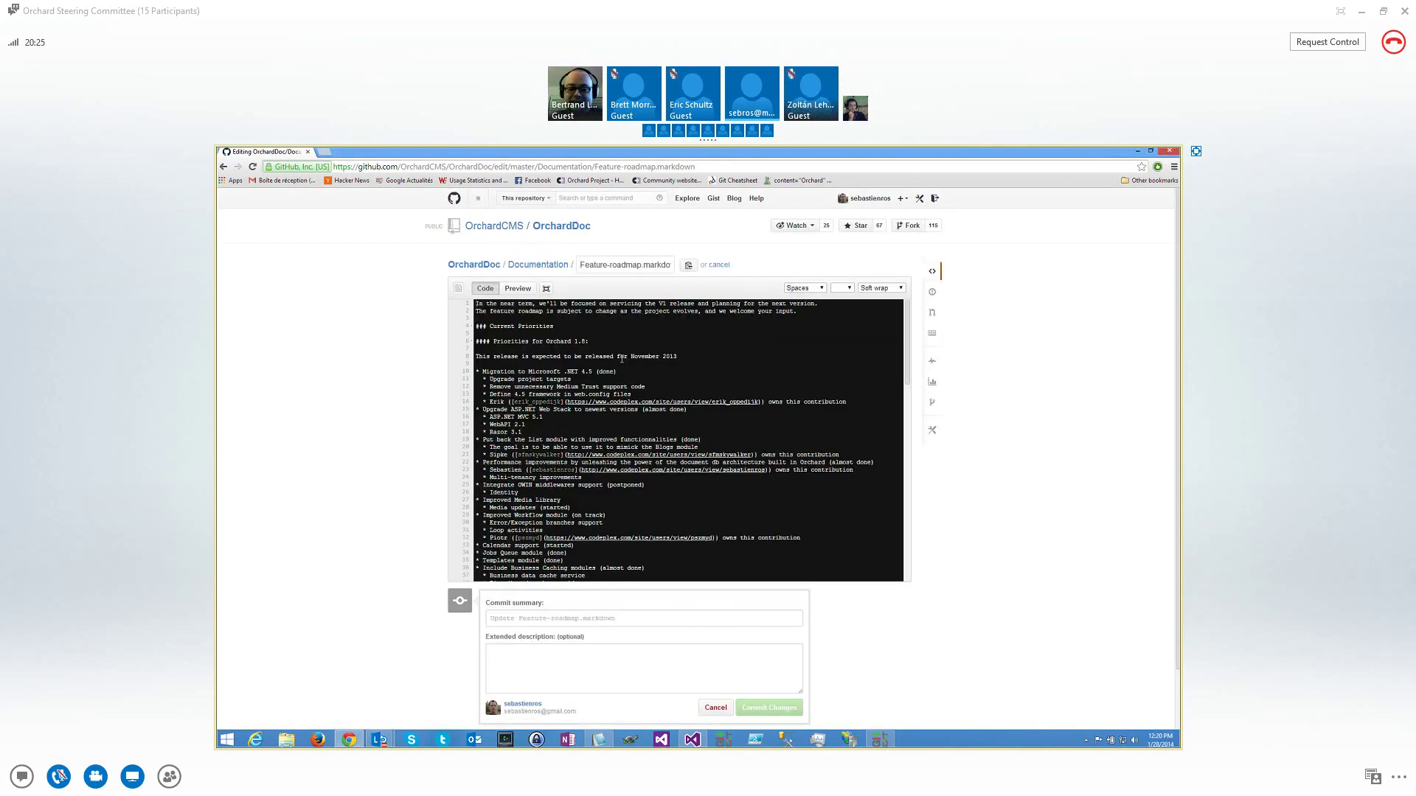
scroll(629, 486, down, 1)
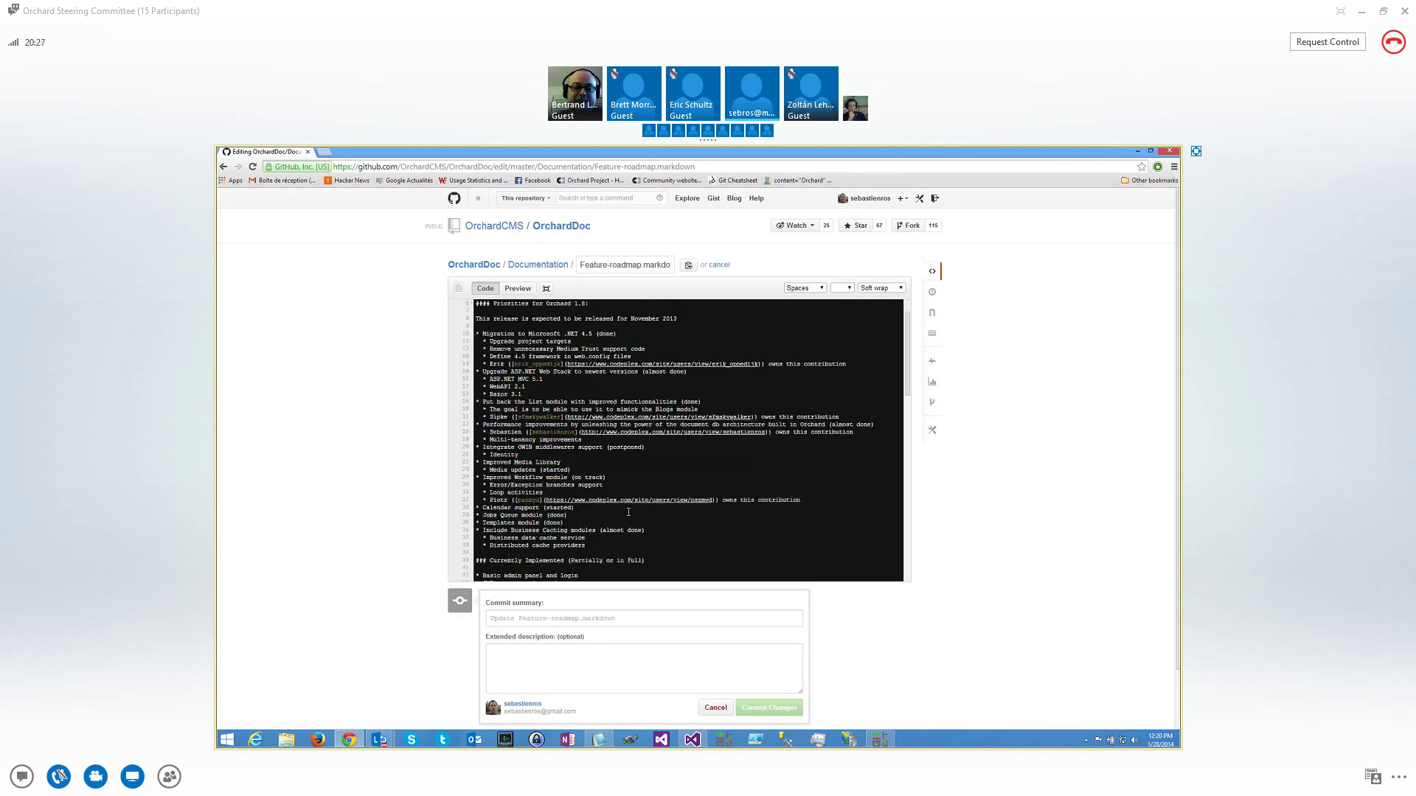
scroll(616, 443, up, 1)
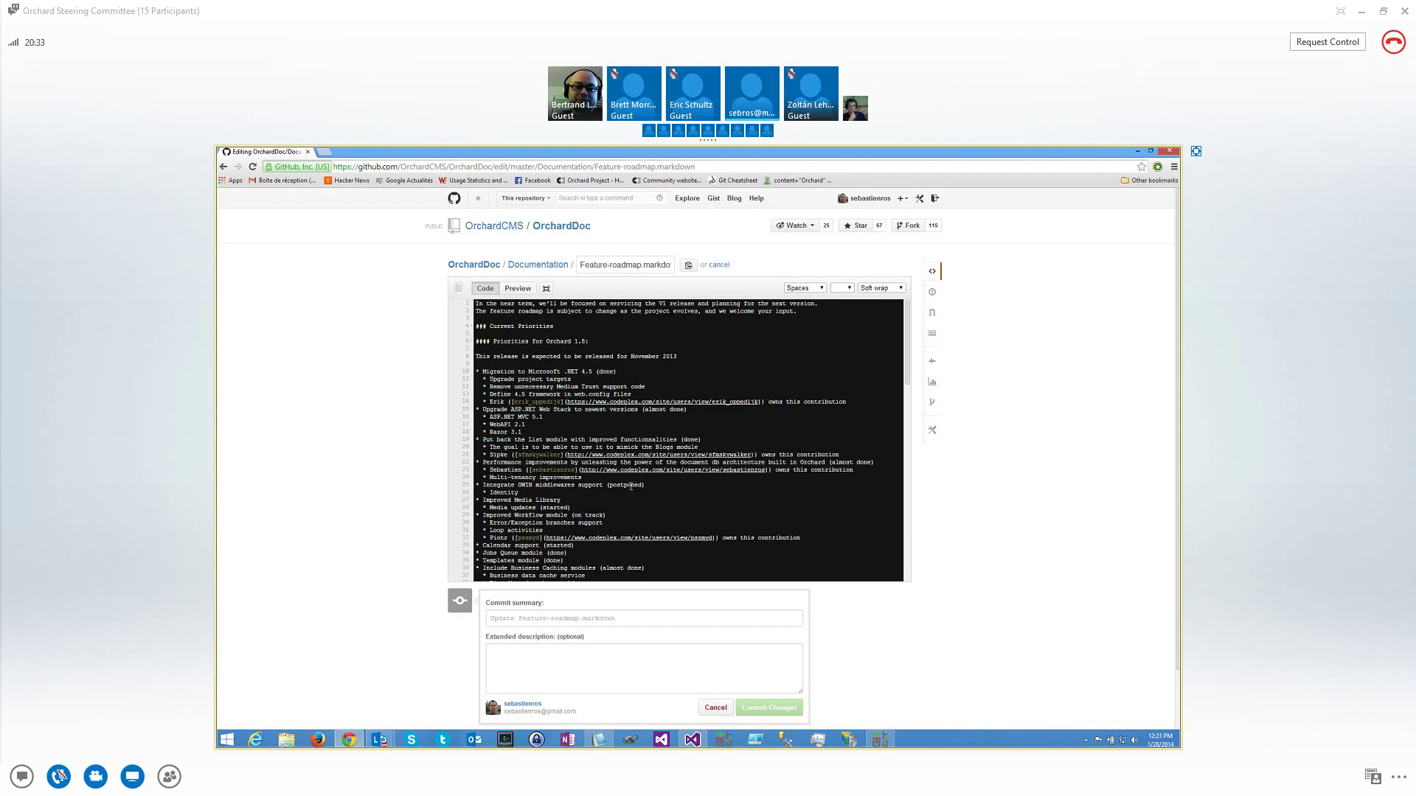
double_click(603, 372)
double_click(660, 410)
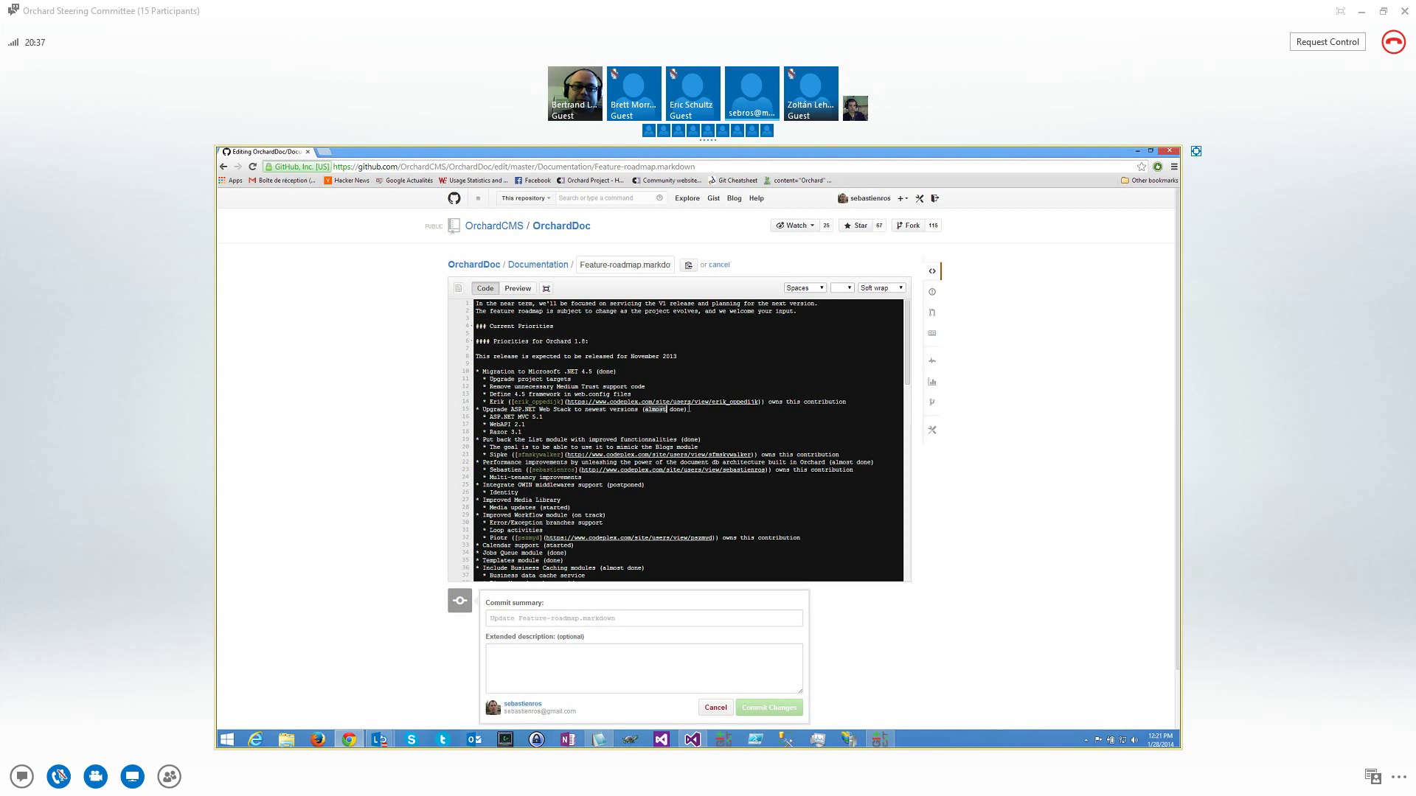
key(BackSpace)
key(Delete)
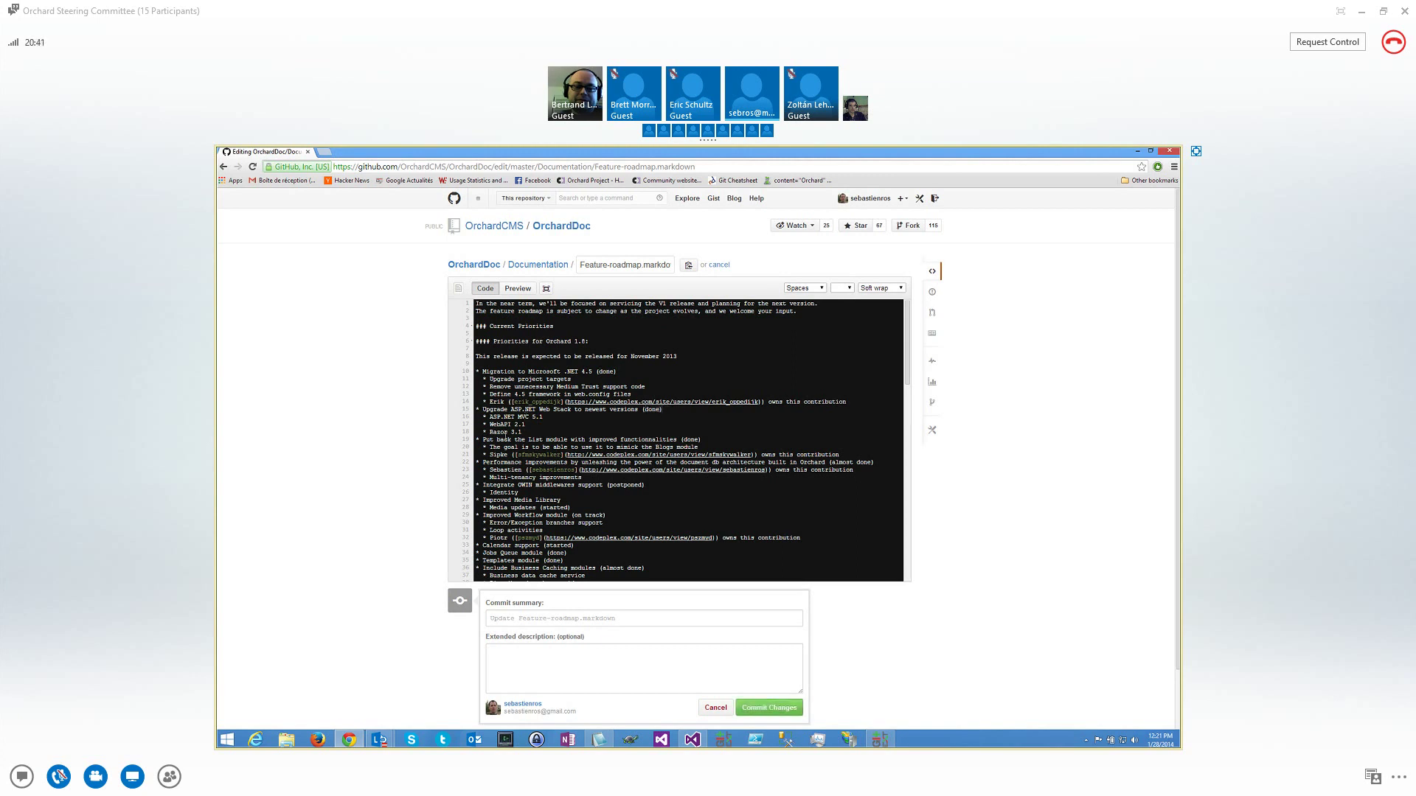
click(535, 434)
double_click(632, 485)
scroll(646, 501, down, 2)
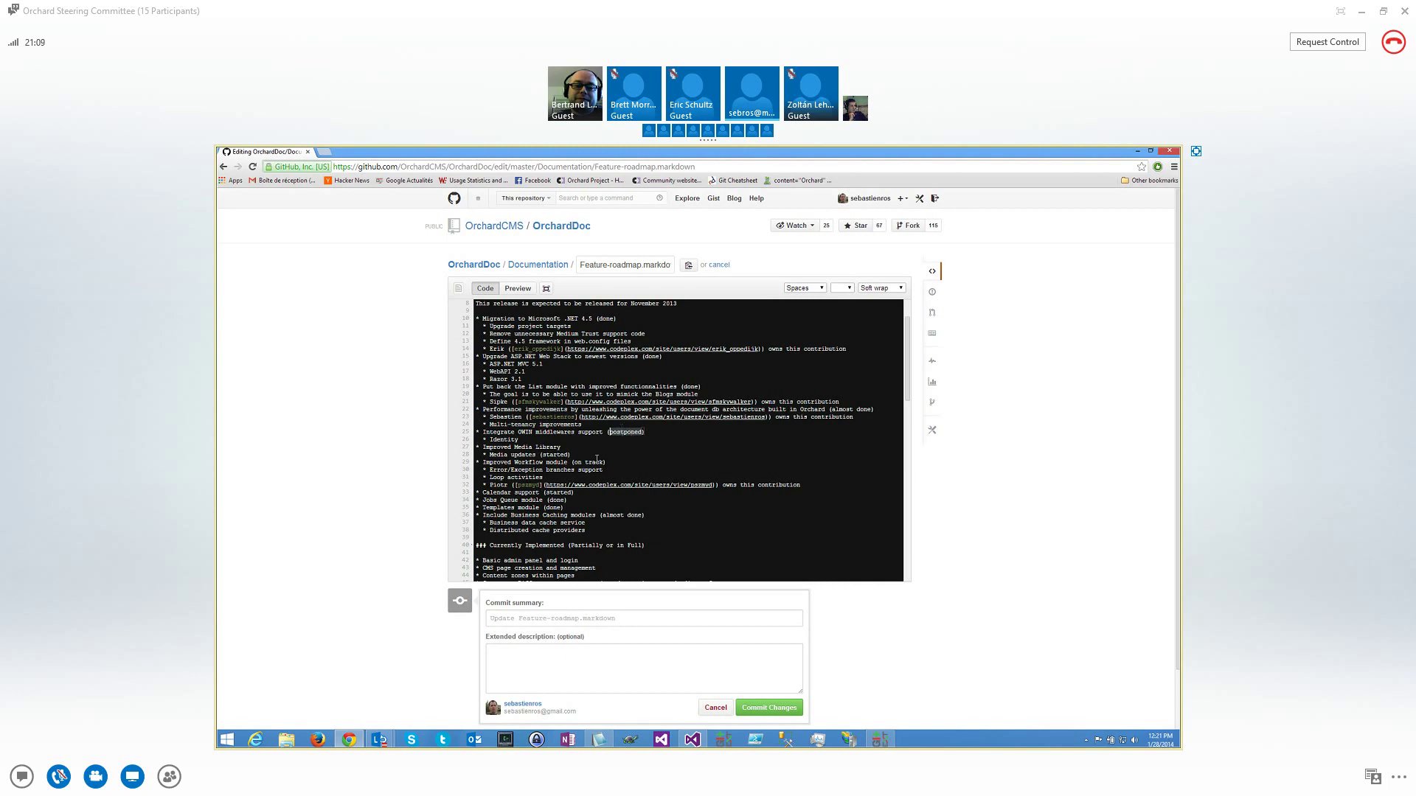
scroll(590, 462, down, 1)
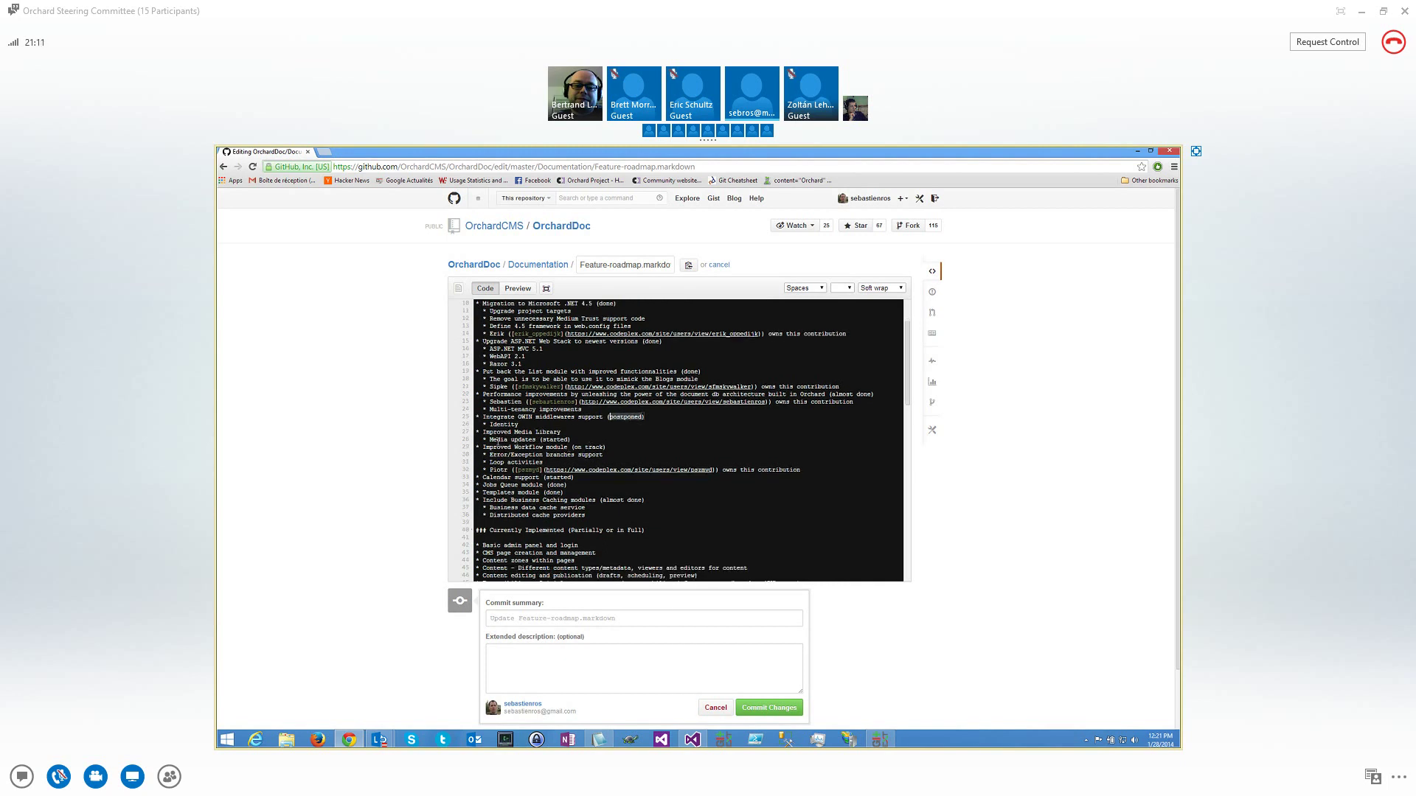
drag(490, 439, 538, 440)
double_click(547, 439)
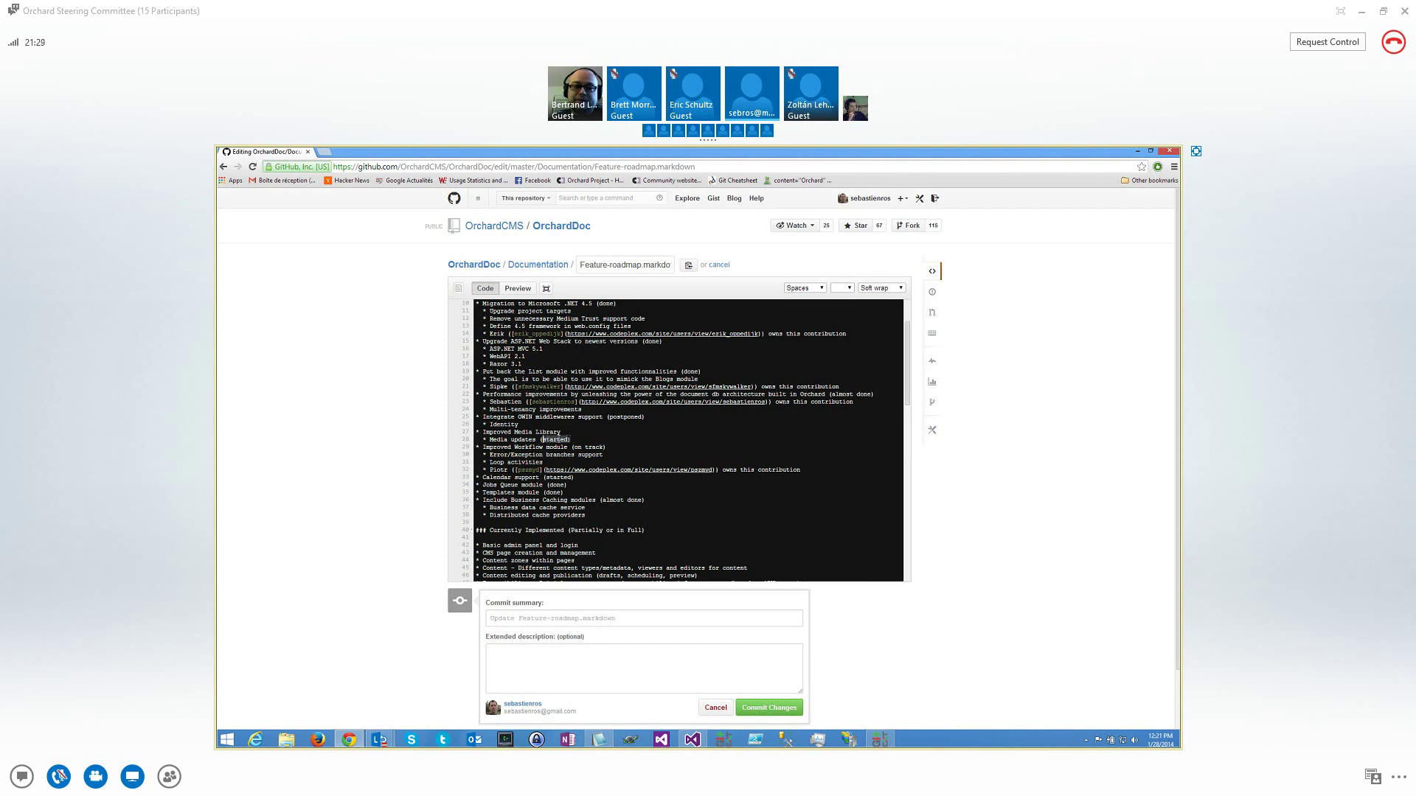
drag(489, 439, 583, 437)
drag(490, 439, 536, 435)
double_click(554, 440)
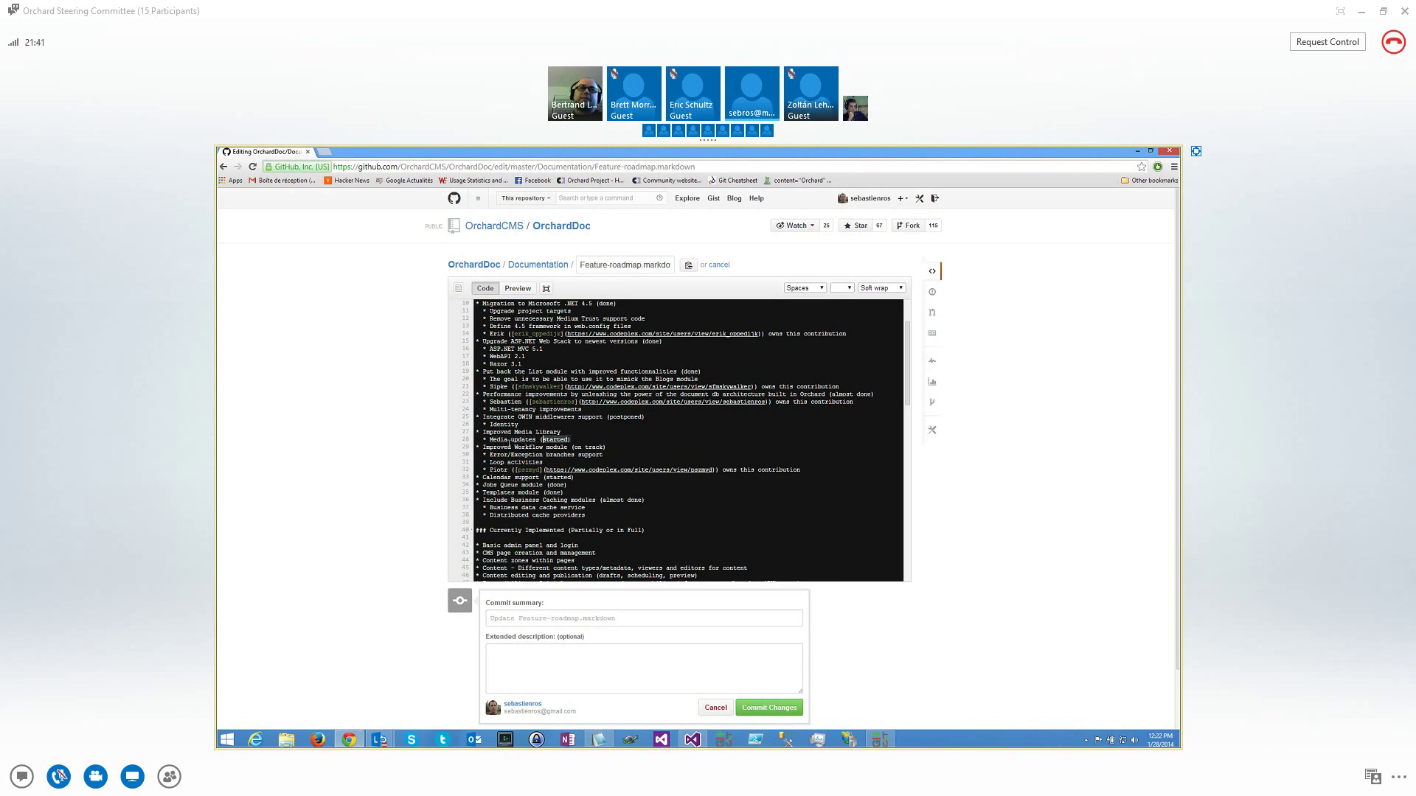
drag(490, 439, 537, 440)
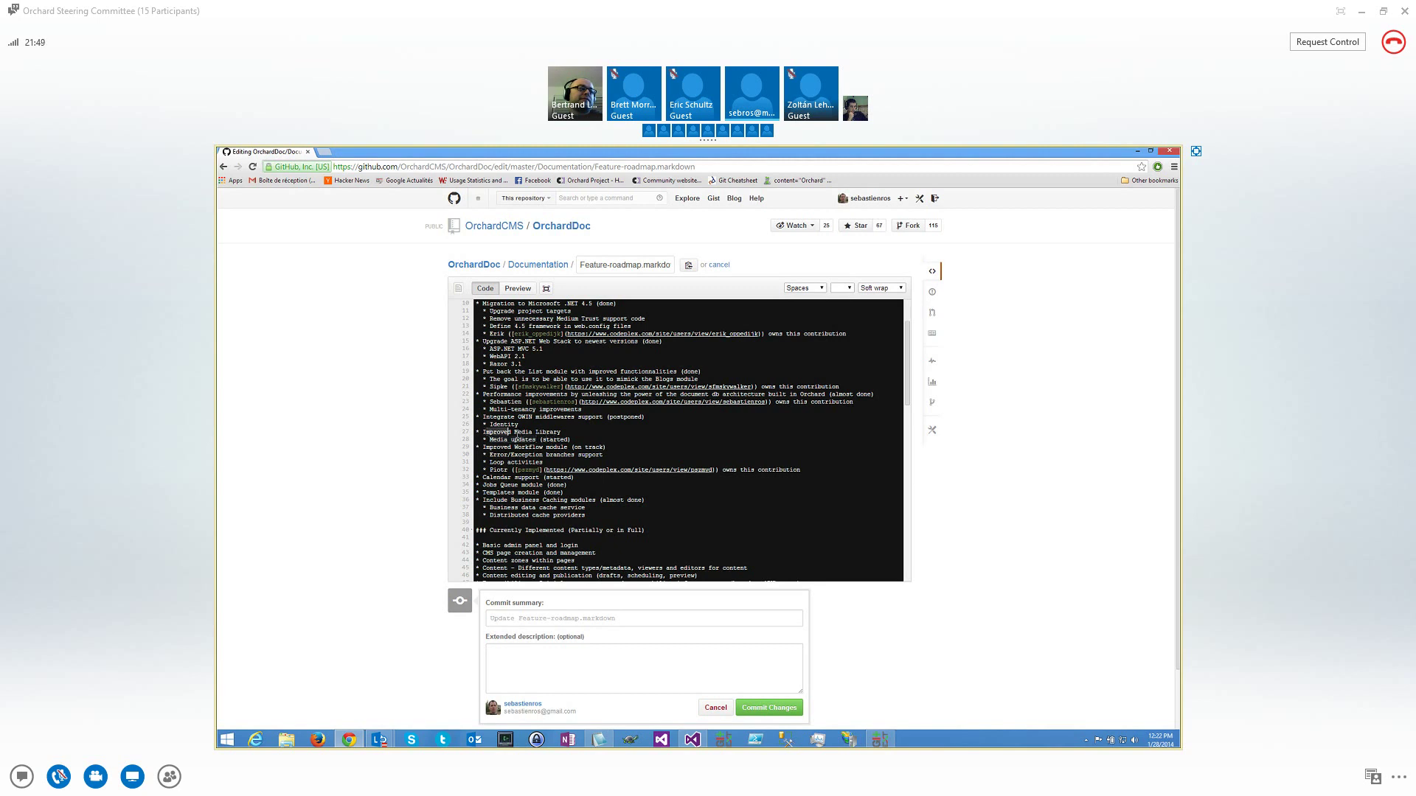
click(577, 439)
drag(599, 440, 475, 433)
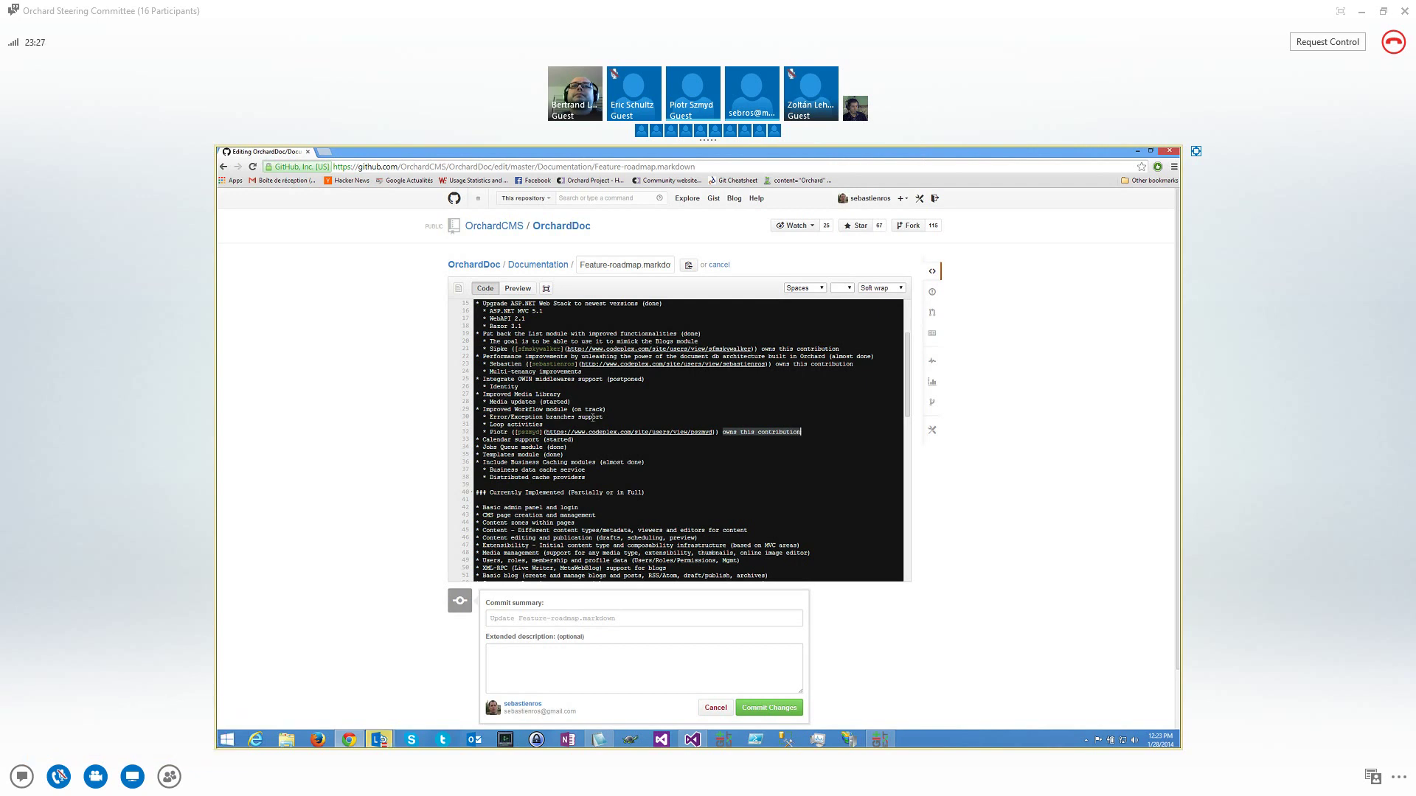
drag(477, 409, 538, 443)
Select the Business data cache service and Distributed cache providers bullets under Business Caching modules
click(502, 446)
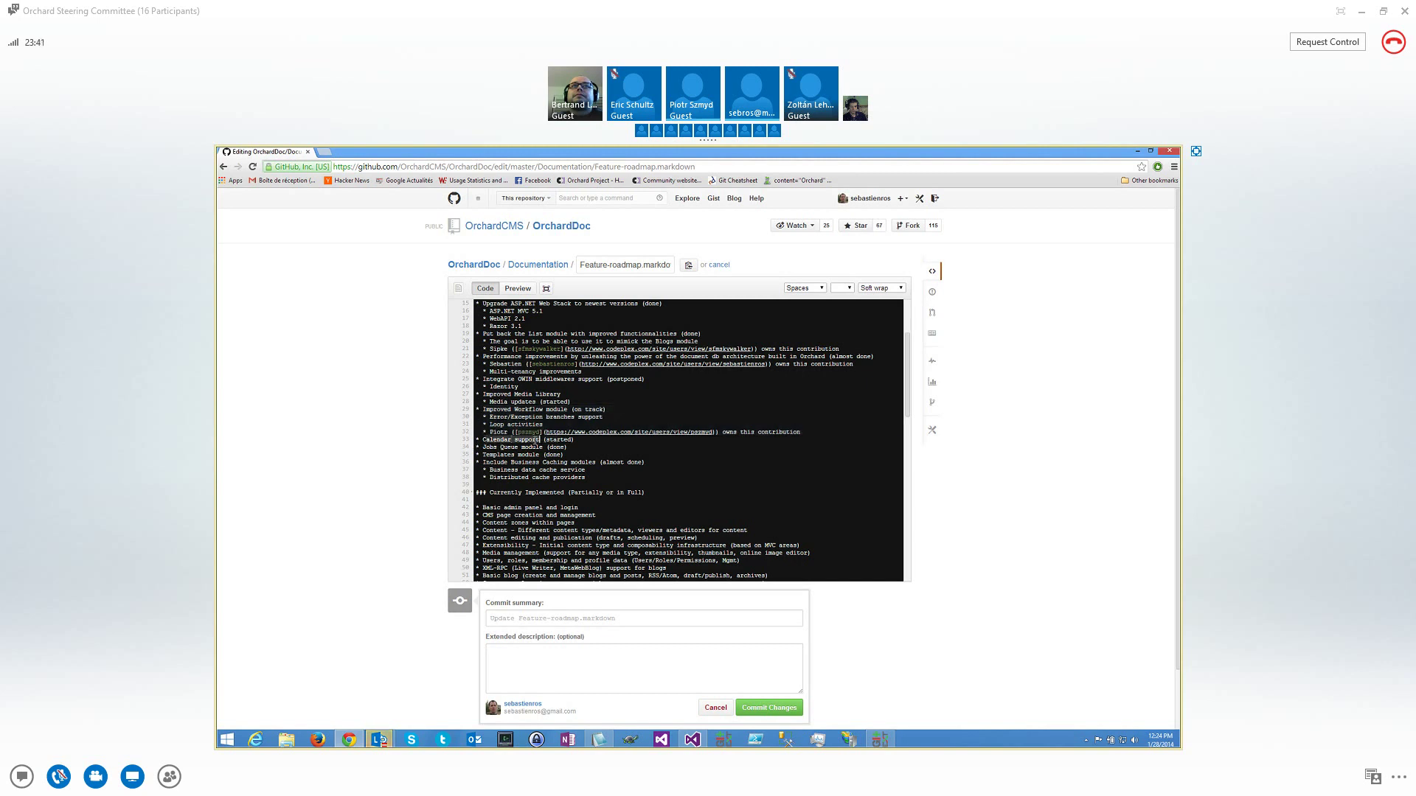
click(544, 439)
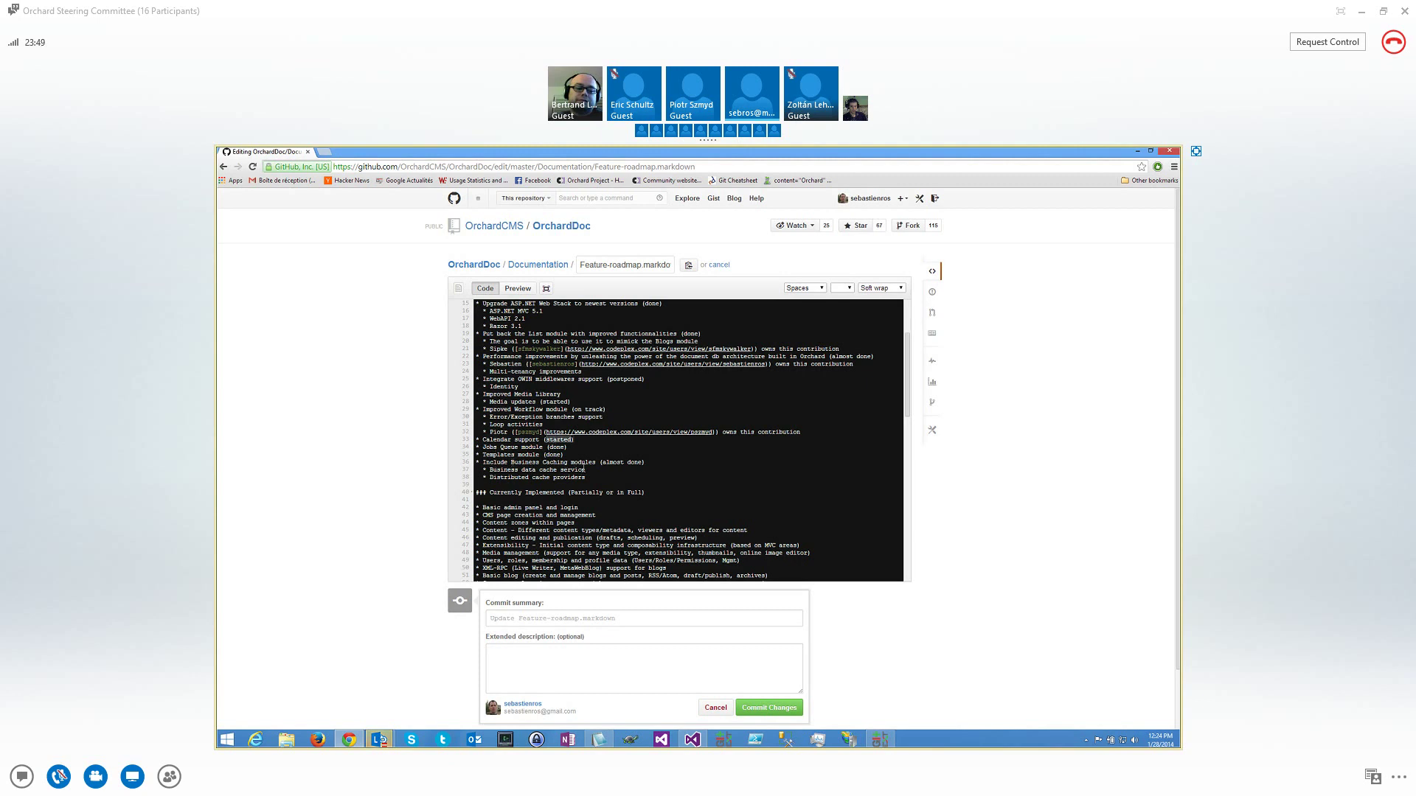
drag(586, 470, 490, 470)
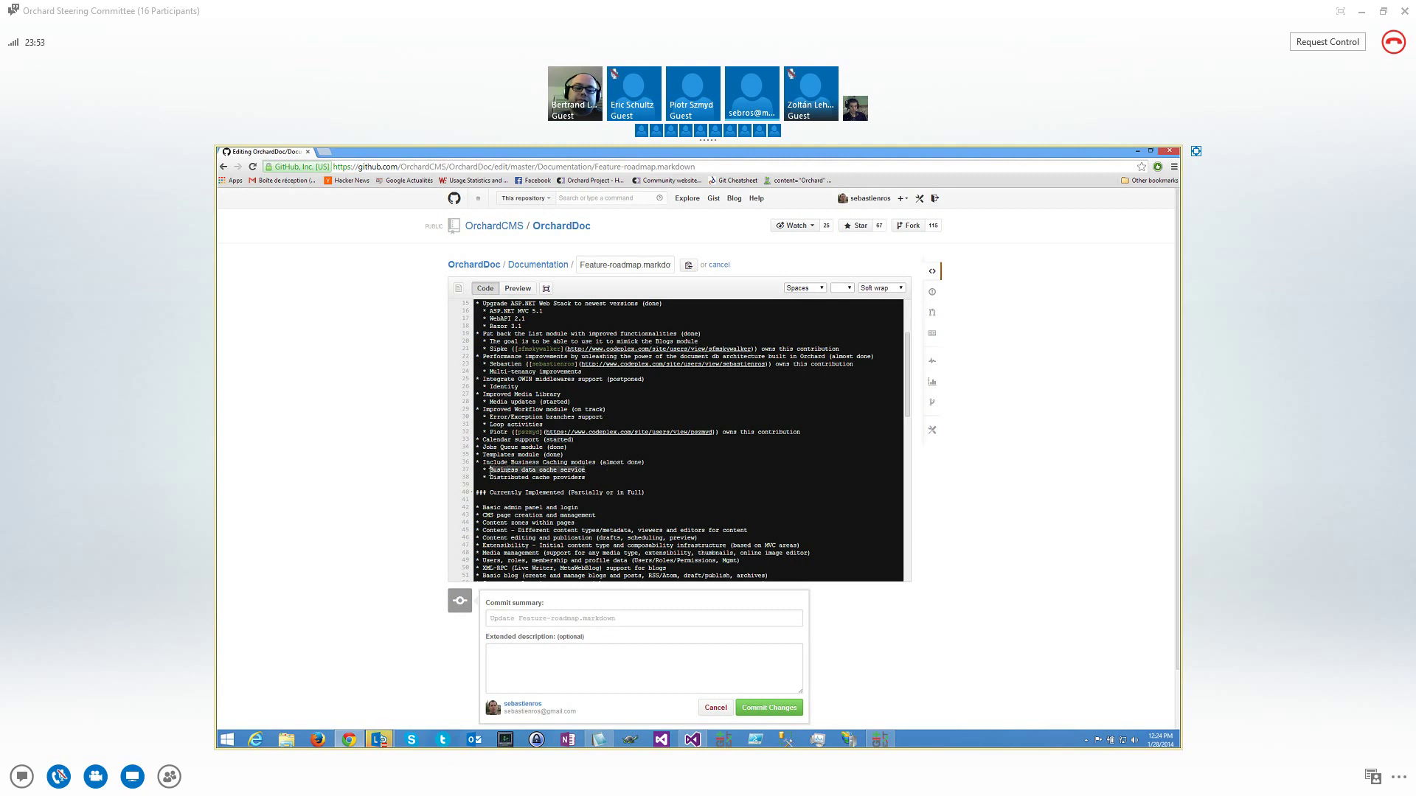
click(495, 488)
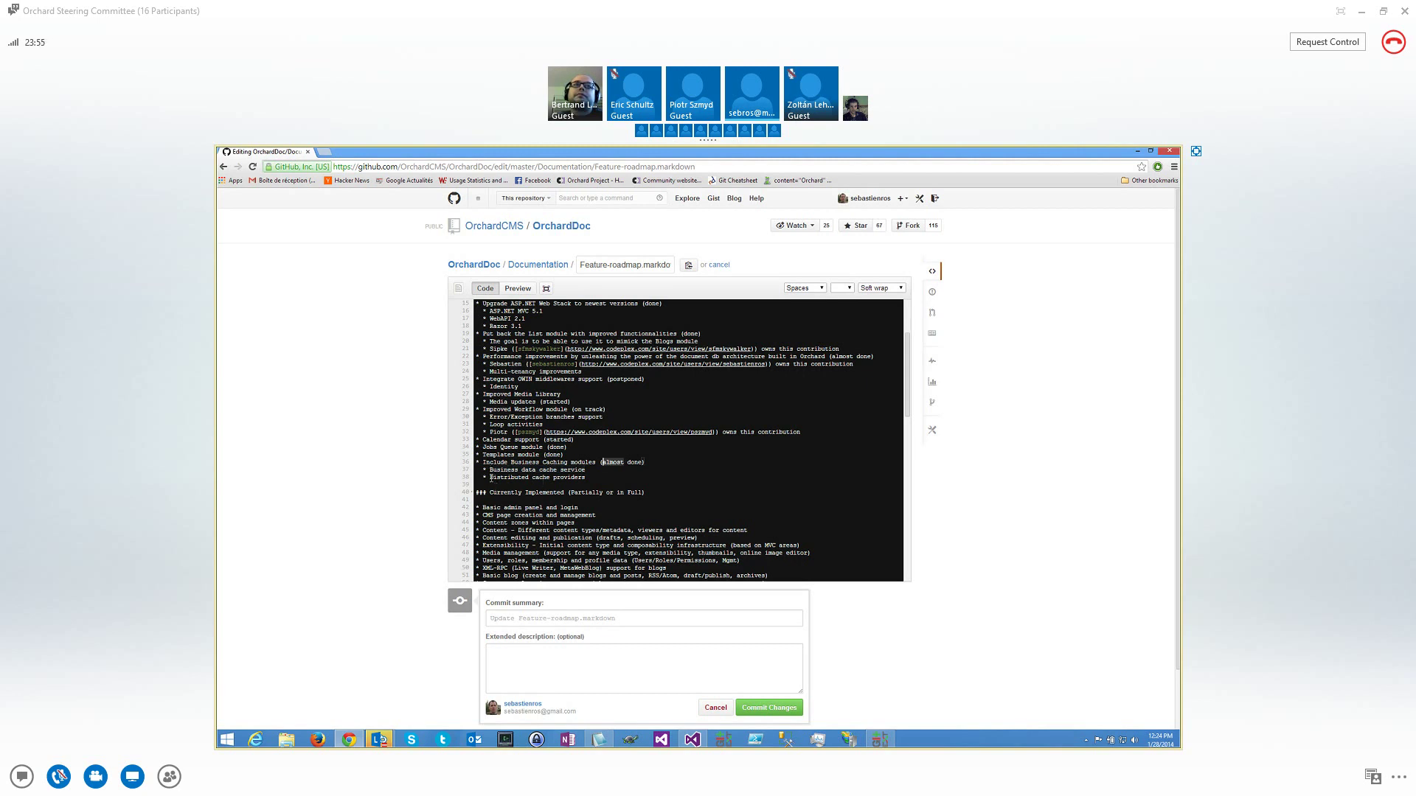
drag(489, 478, 605, 478)
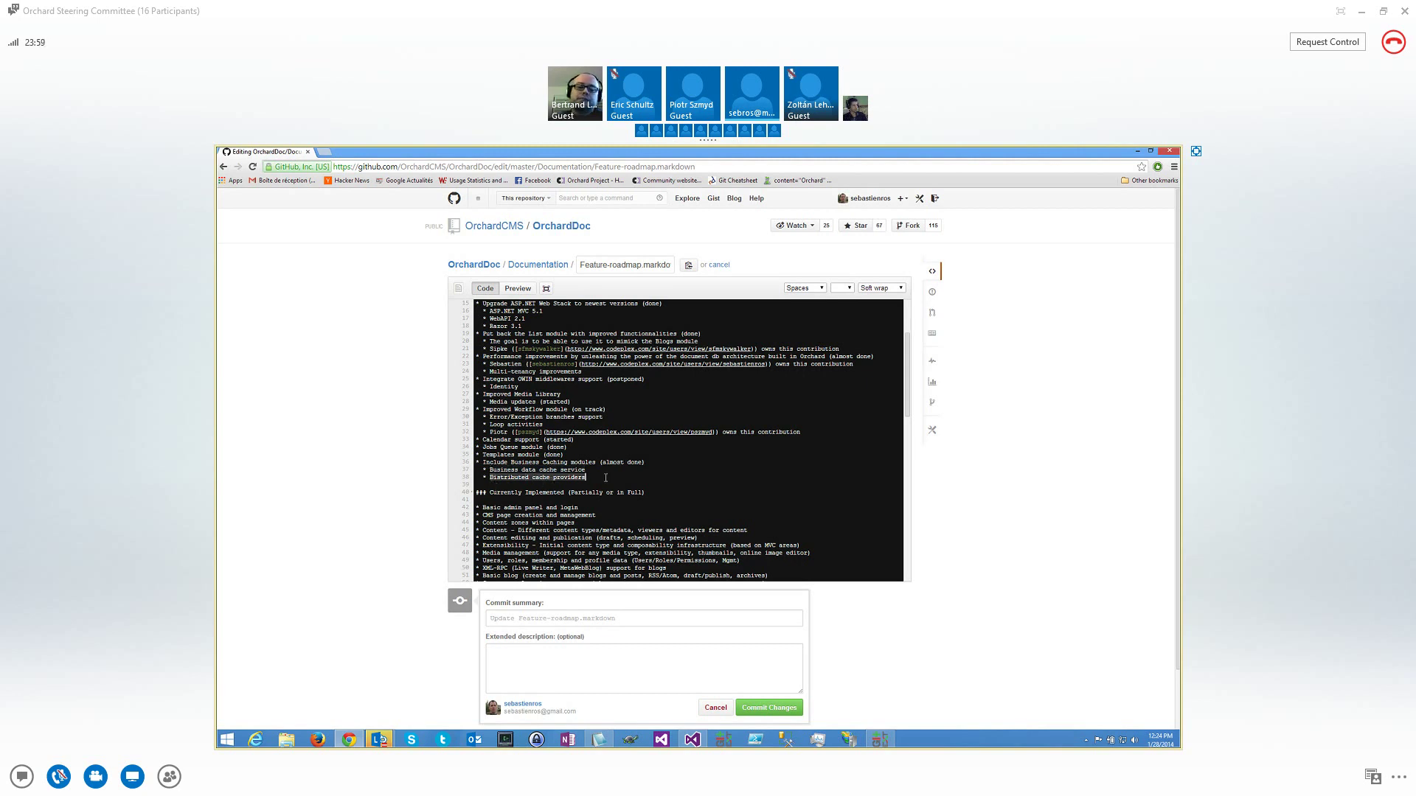
Add indented '* Azure' and '* Memcached ?' bullets beneath the Distributed cache providers line
click(608, 478)
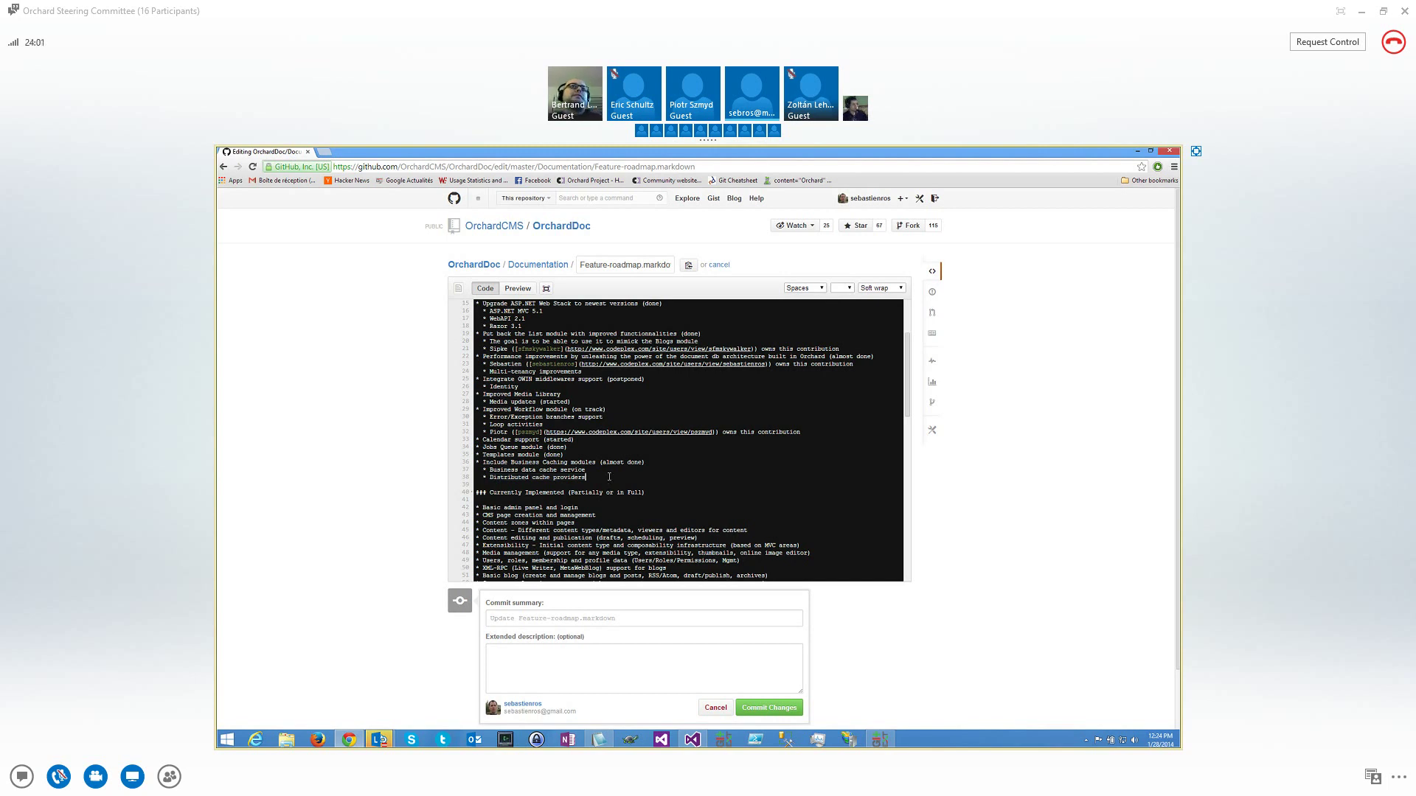
key(Return)
text(*)
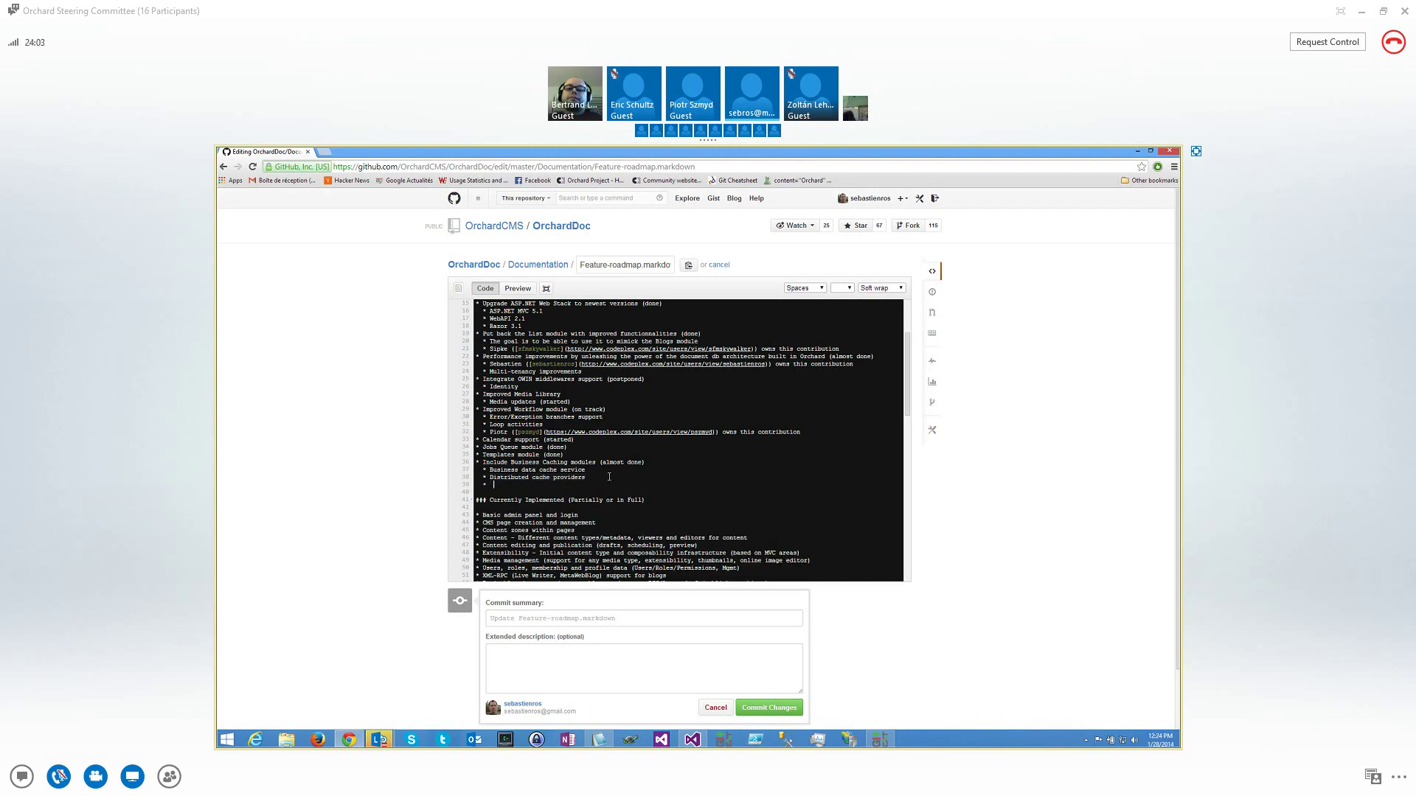
text(  Azur)
key(BackSpace)
key(Home)
key(End)
key(Return)
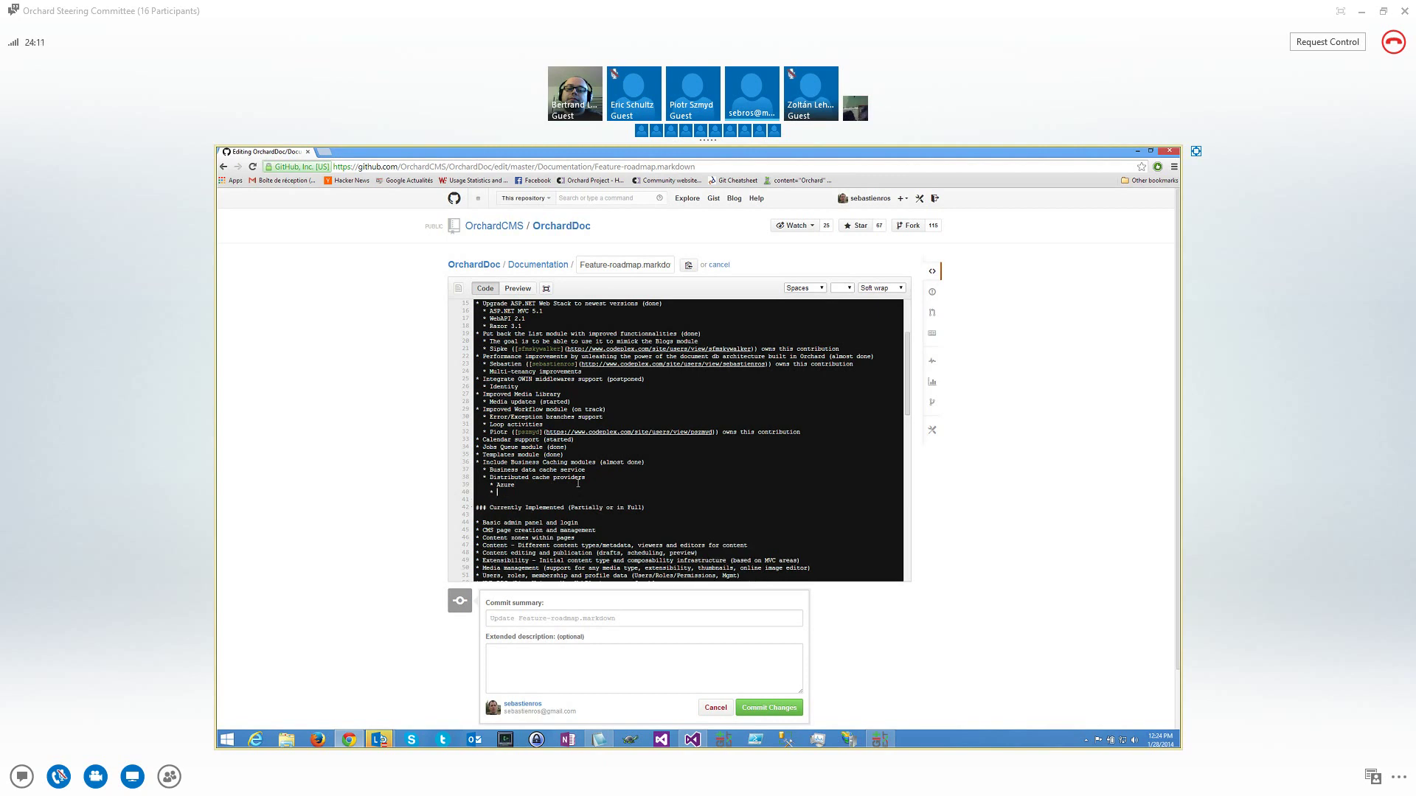
text(Memcached ?)
key(shift+Home)
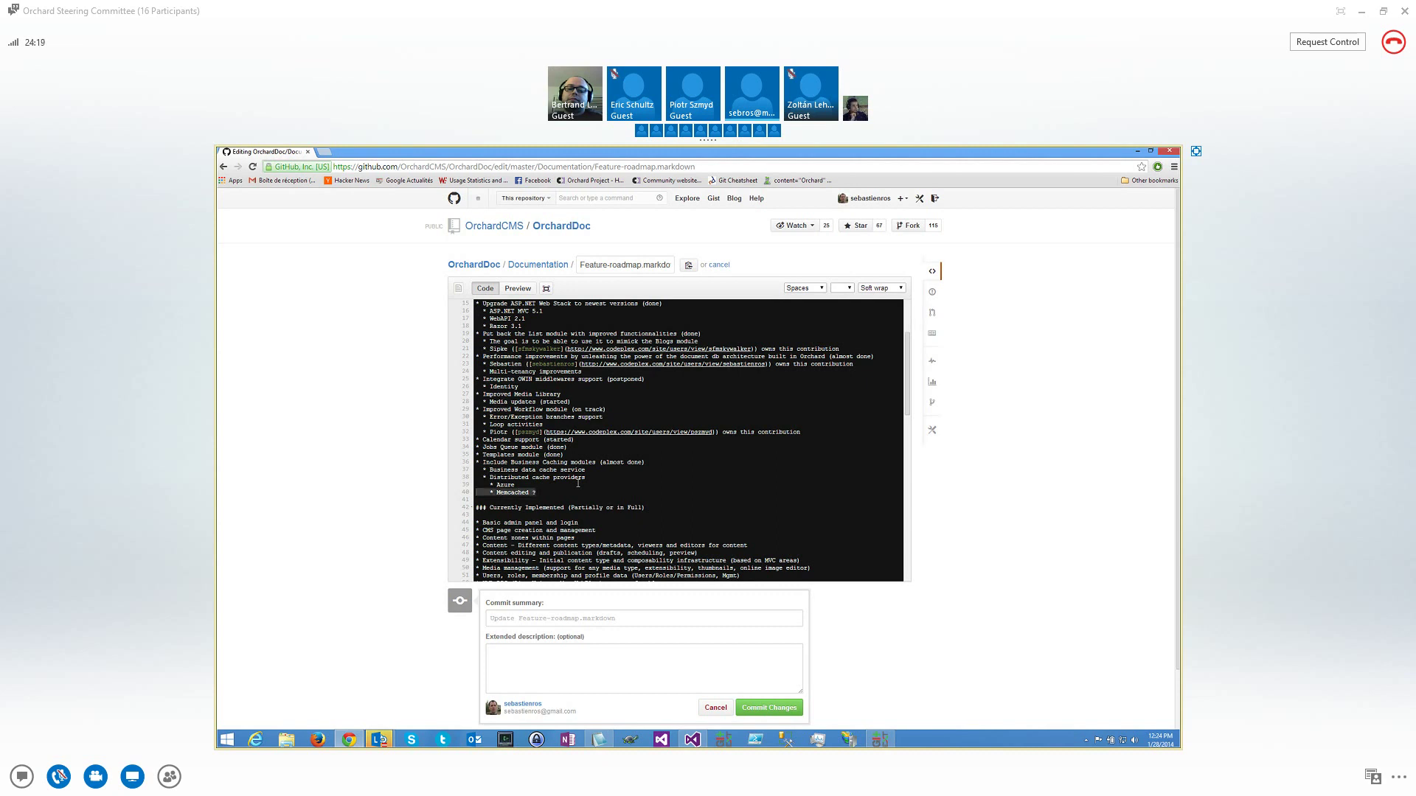
click(539, 492)
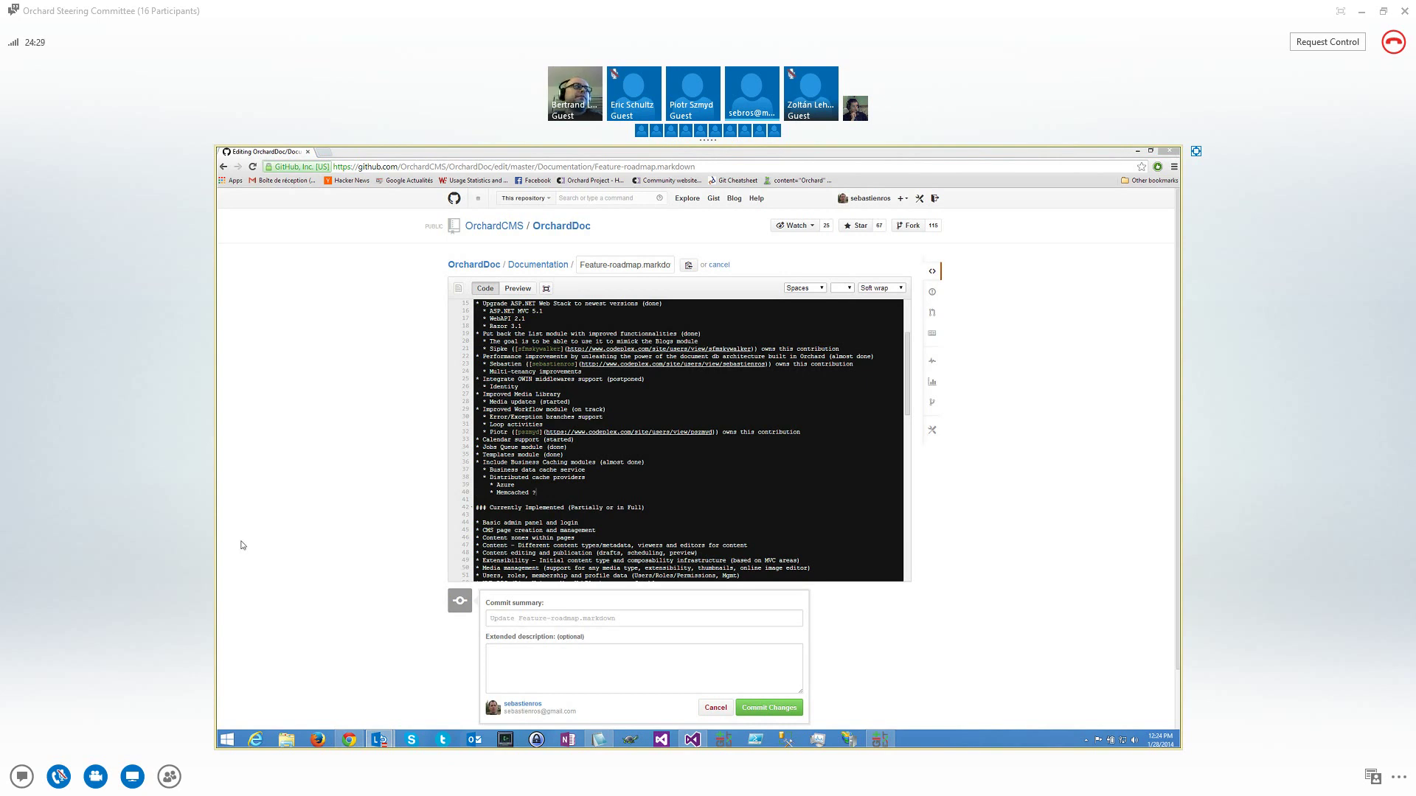
Commit the roadmap edits to Feature-roadmap.markdown from the GitHub editor
click(553, 499)
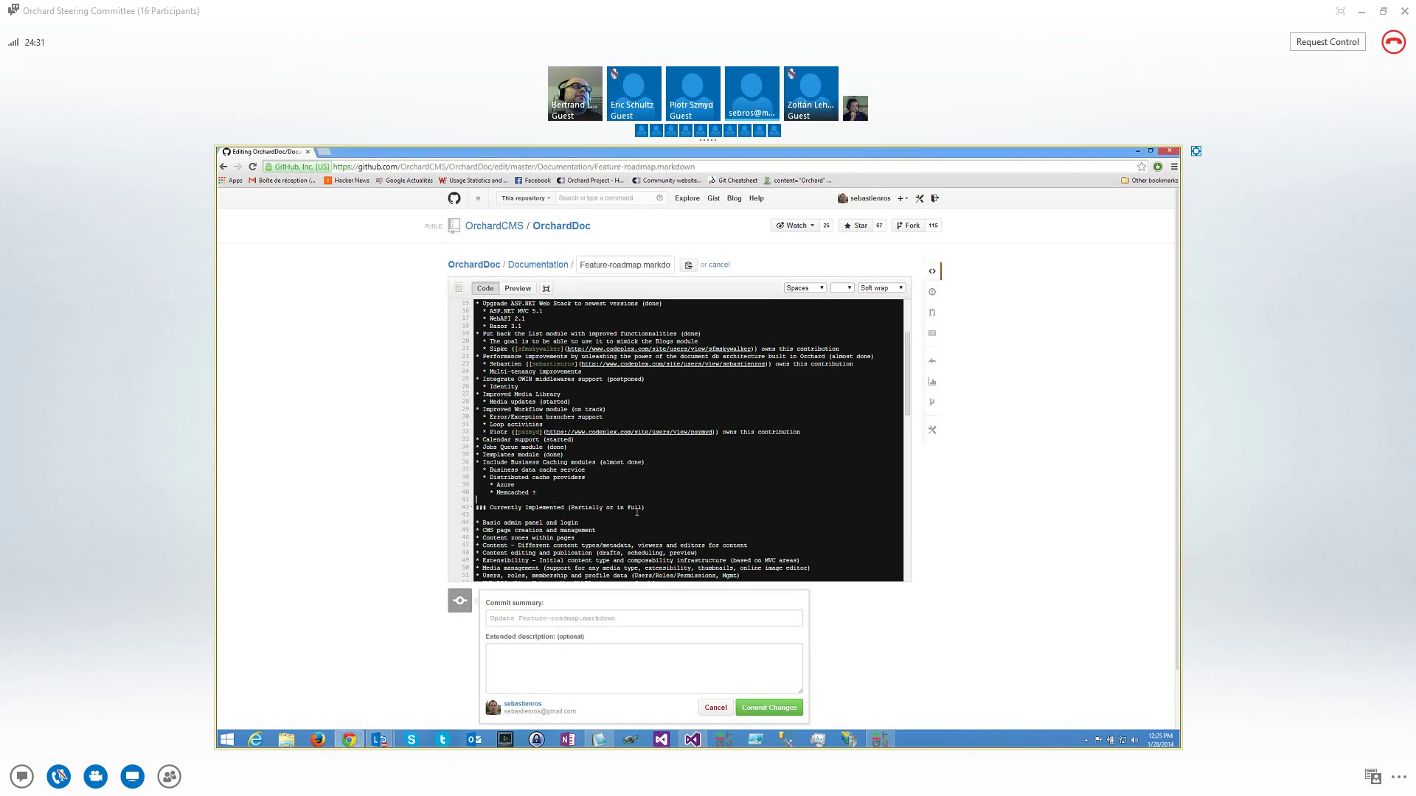
click(763, 711)
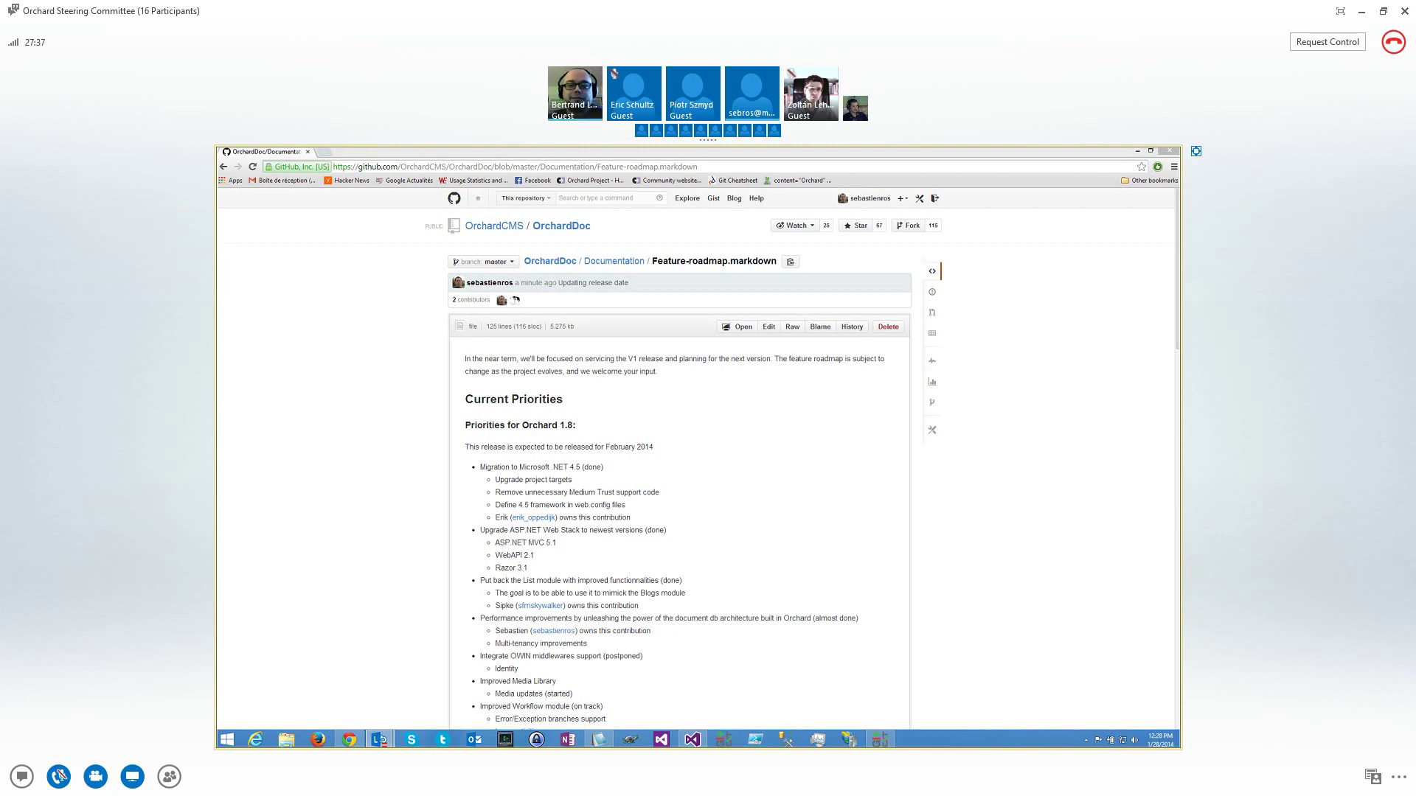
Stop sharing the GitHub window so the Bitbucket GettingStarted wiki page can be presented
mouse_move(783, 150)
click(877, 154)
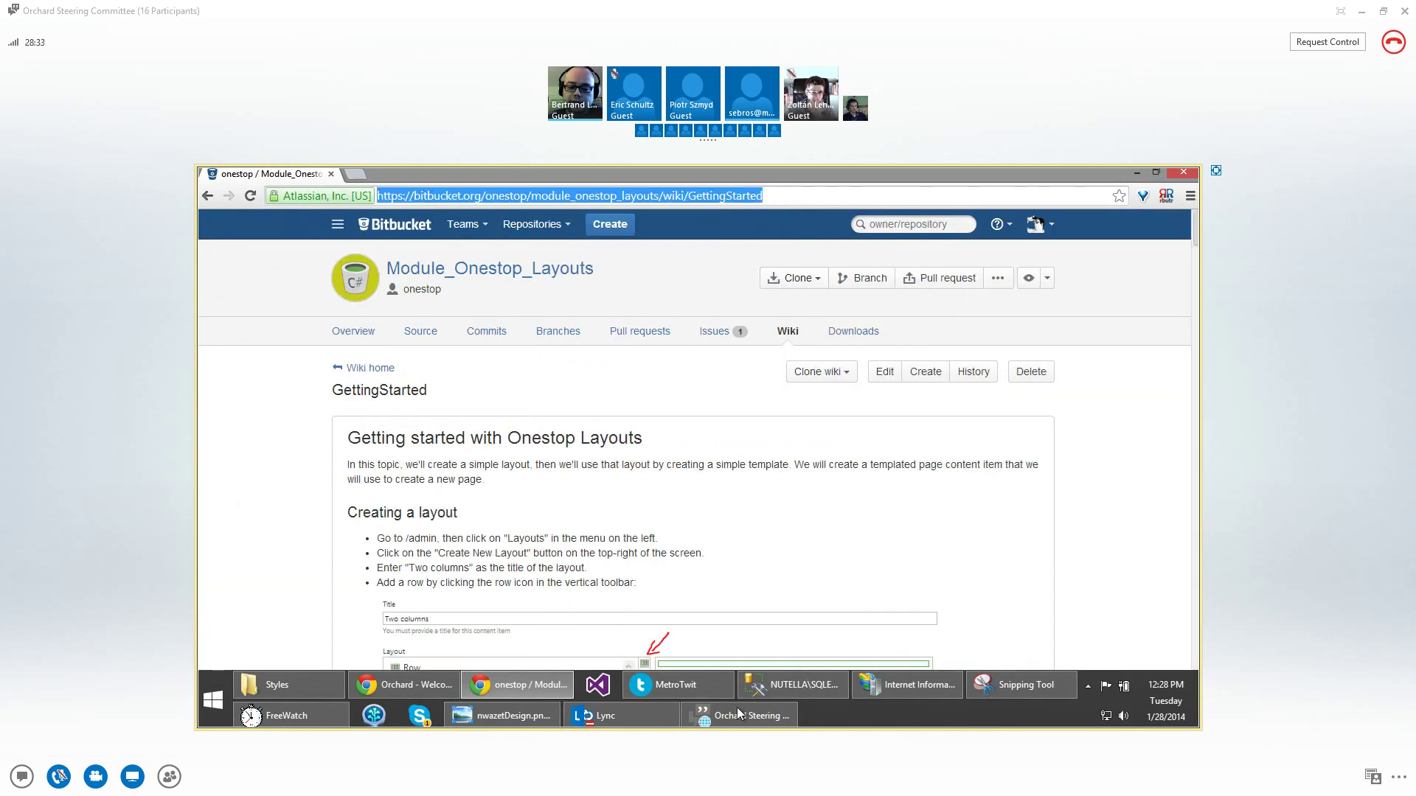
Paste the bitbucket.org/onestop/module_onestop_layouts/wiki/GettingStarted link into the Lync chat, undoing the duplicate paste
click(738, 709)
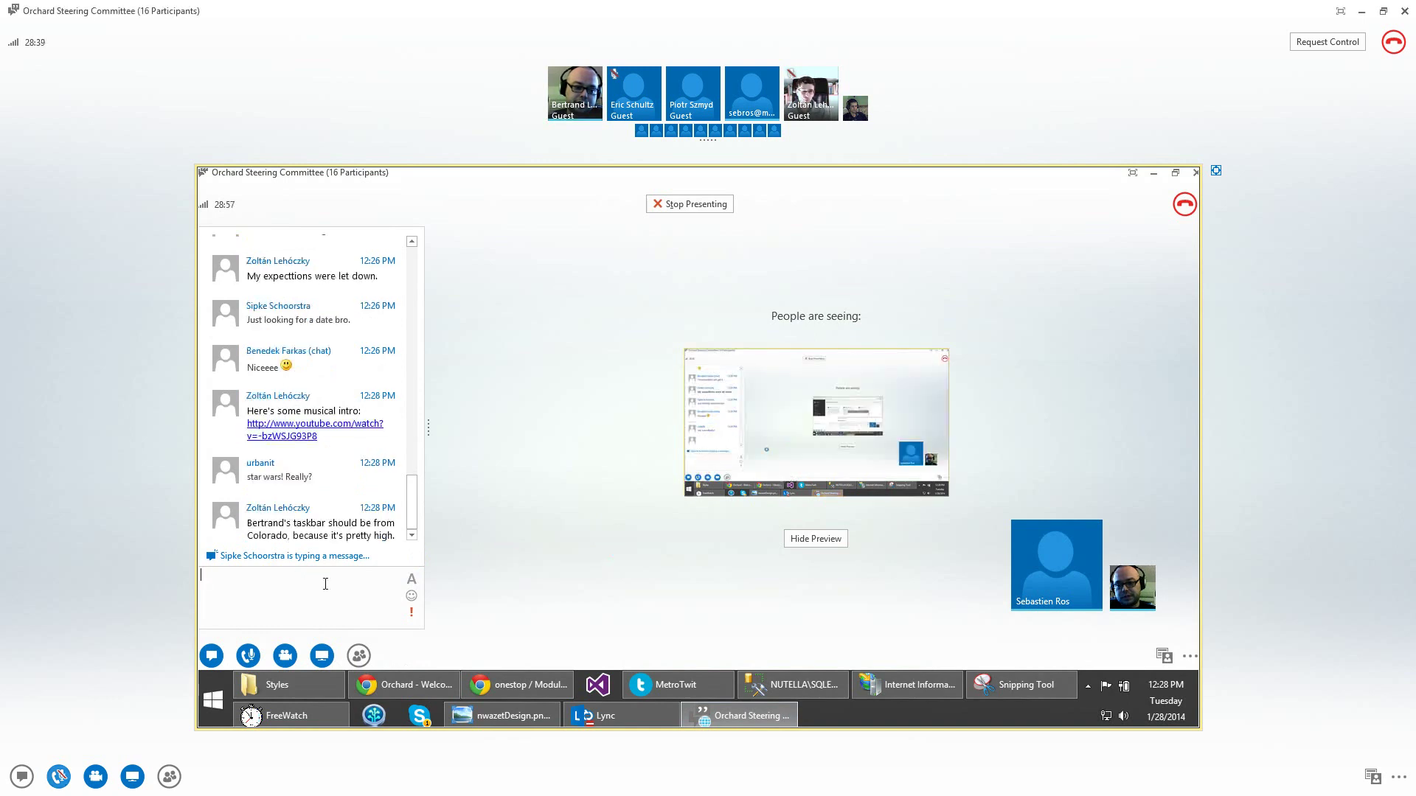
text(https://bitbucket.org/onestop/module_onestop_layouts/wiki/GettingStarted)
text(https://bitbucket.org/onestop/module_onestop_layouts/wiki/GettingStarted)
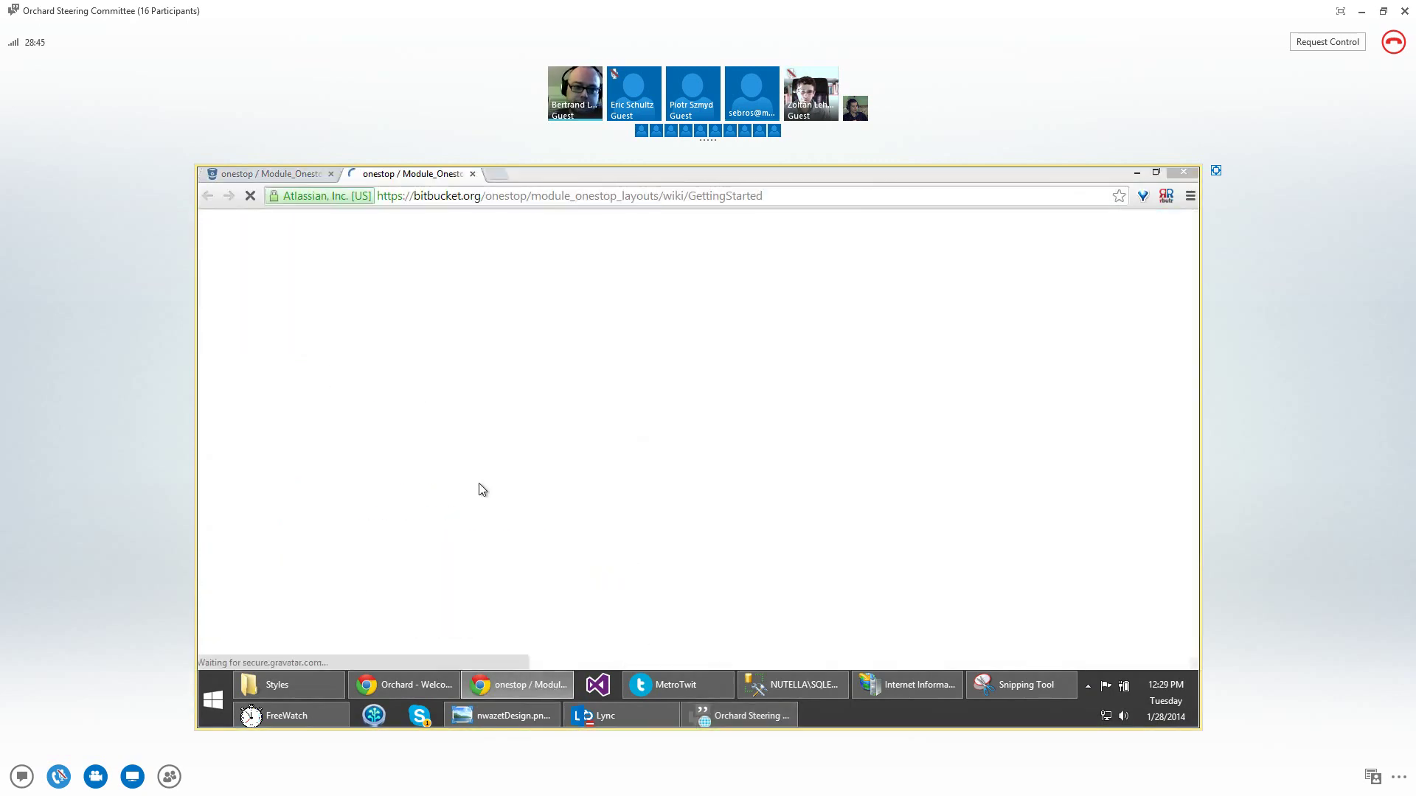
key(alt+Tab)
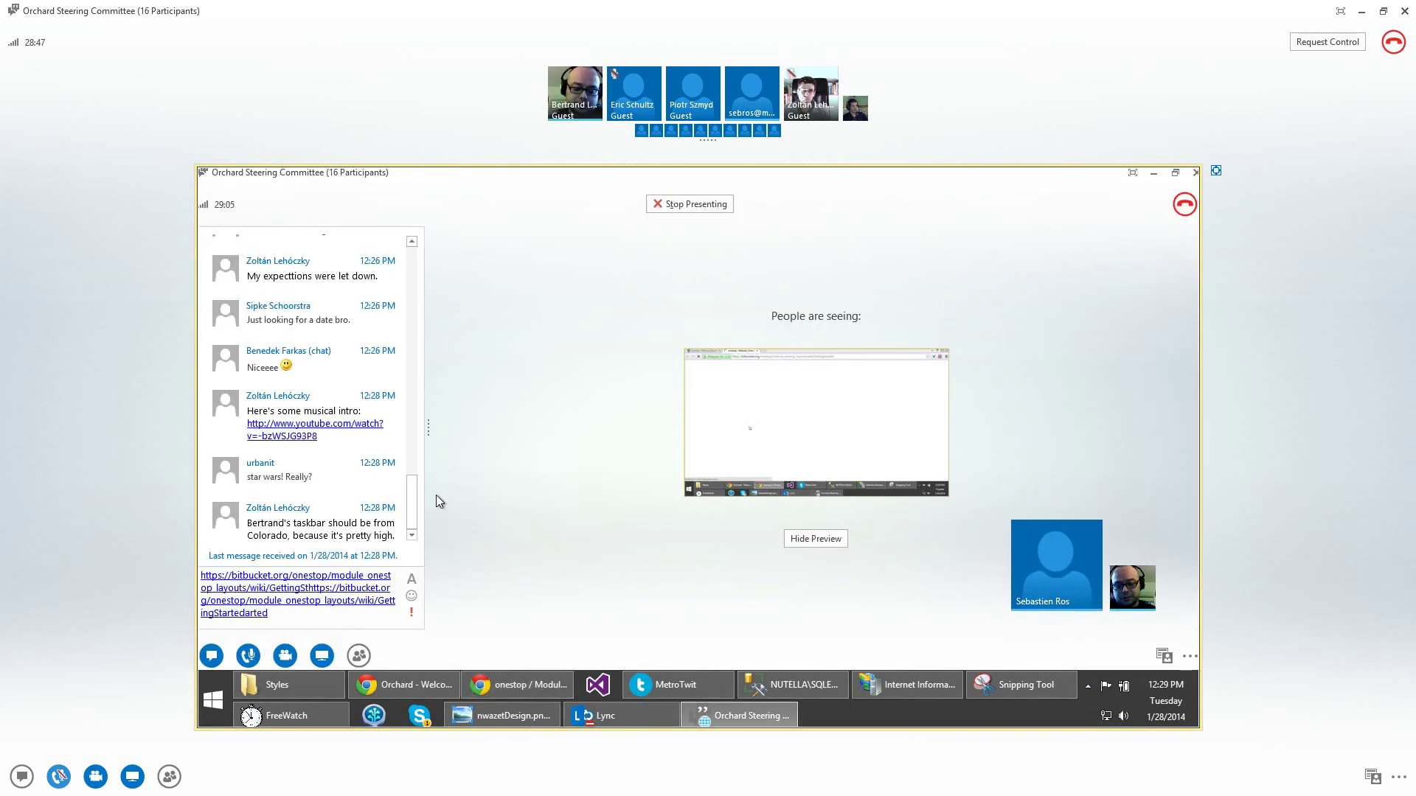
key(ctrl+z)
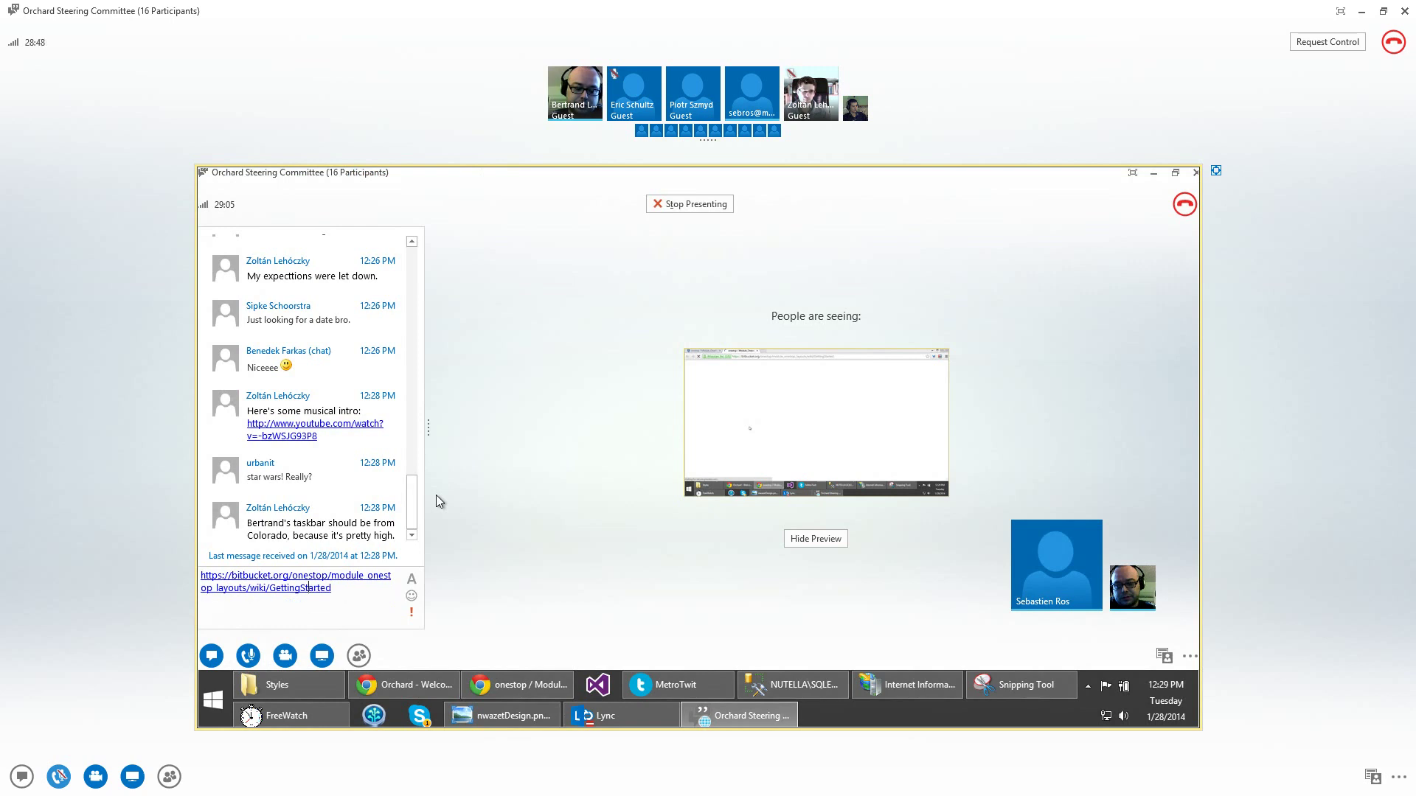
Bring the 'onestop / Module_Onestop' Bitbucket wiki browser window to the front
click(506, 688)
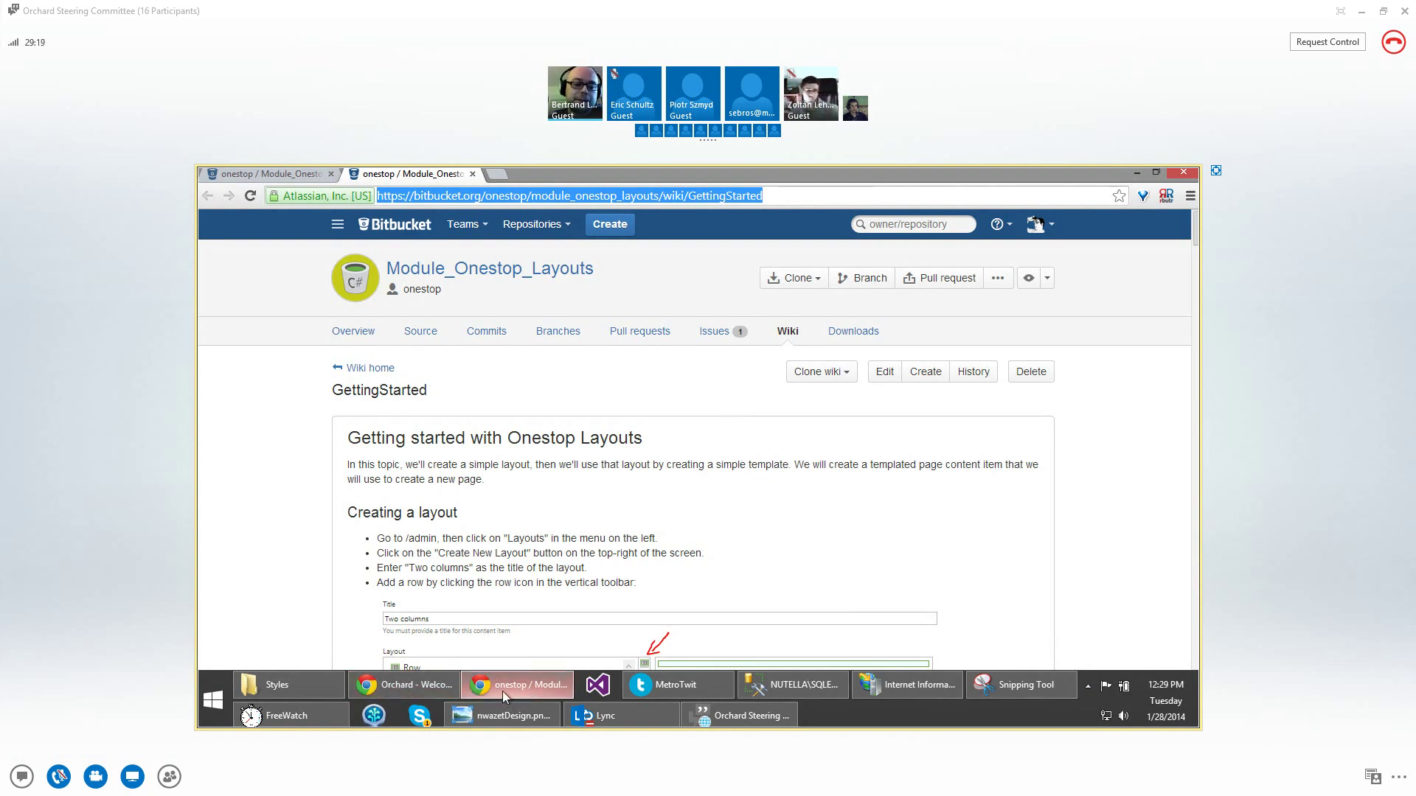
Switch to the Orchard admin window and open the Layouts management page
click(423, 689)
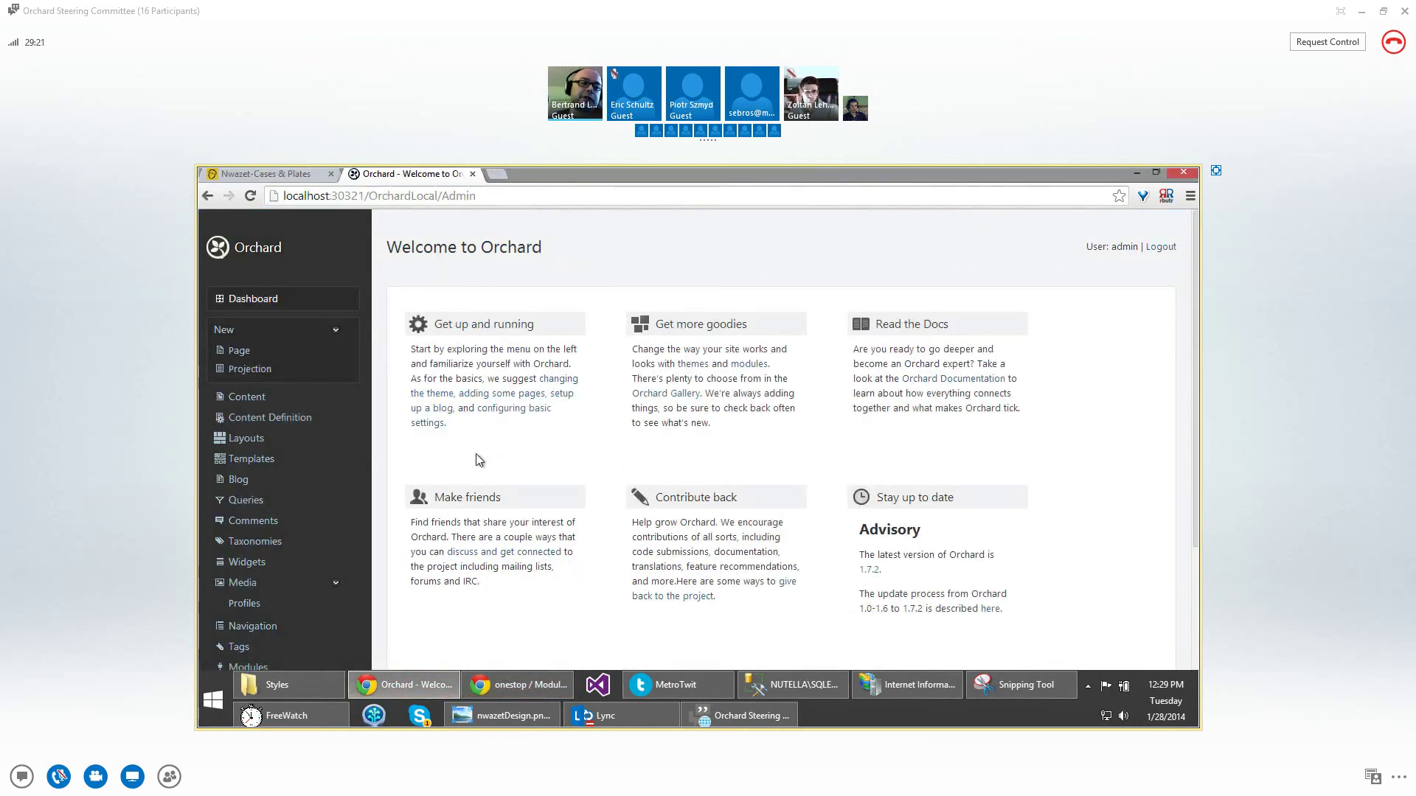
click(248, 439)
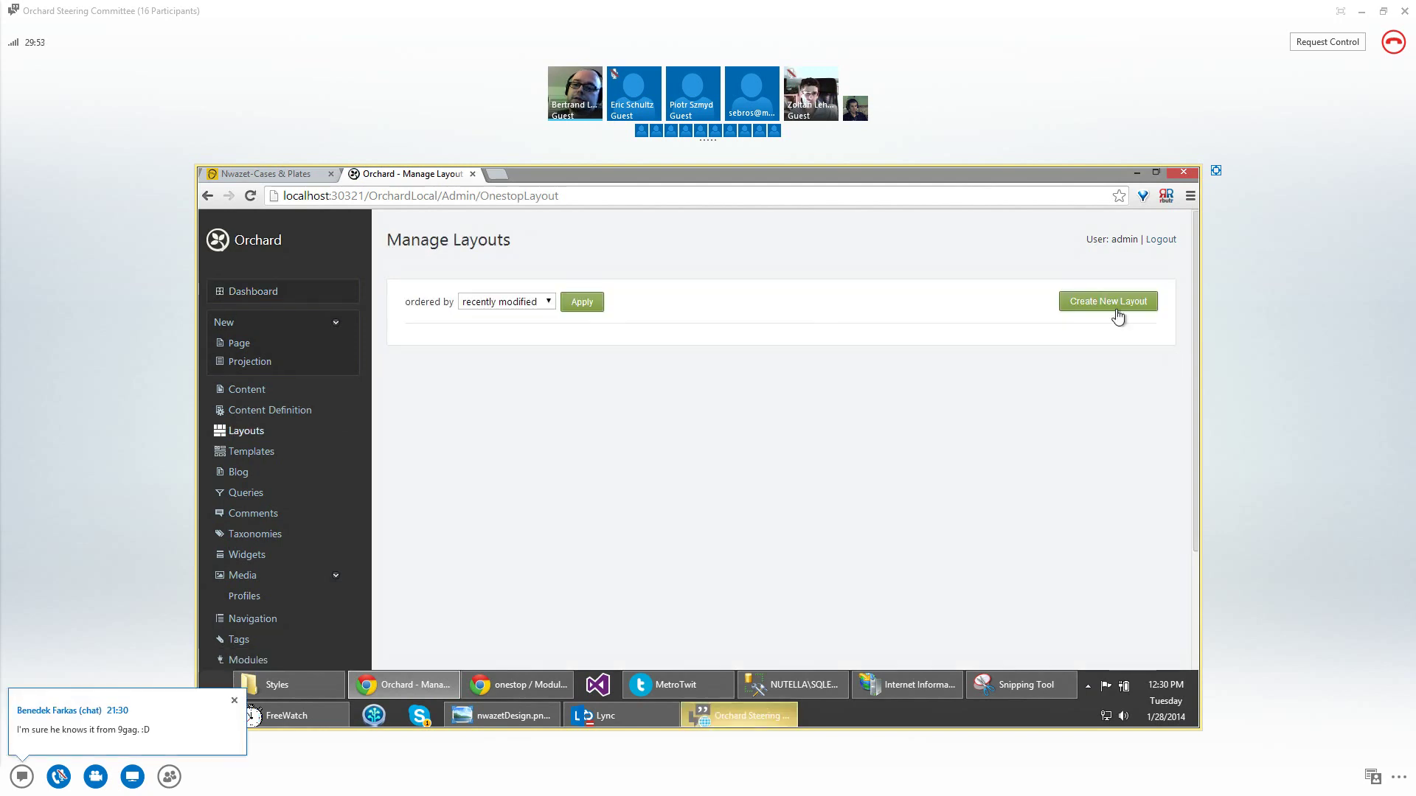
Start a new layout with the Create New Layout button on Manage Layouts
click(1117, 315)
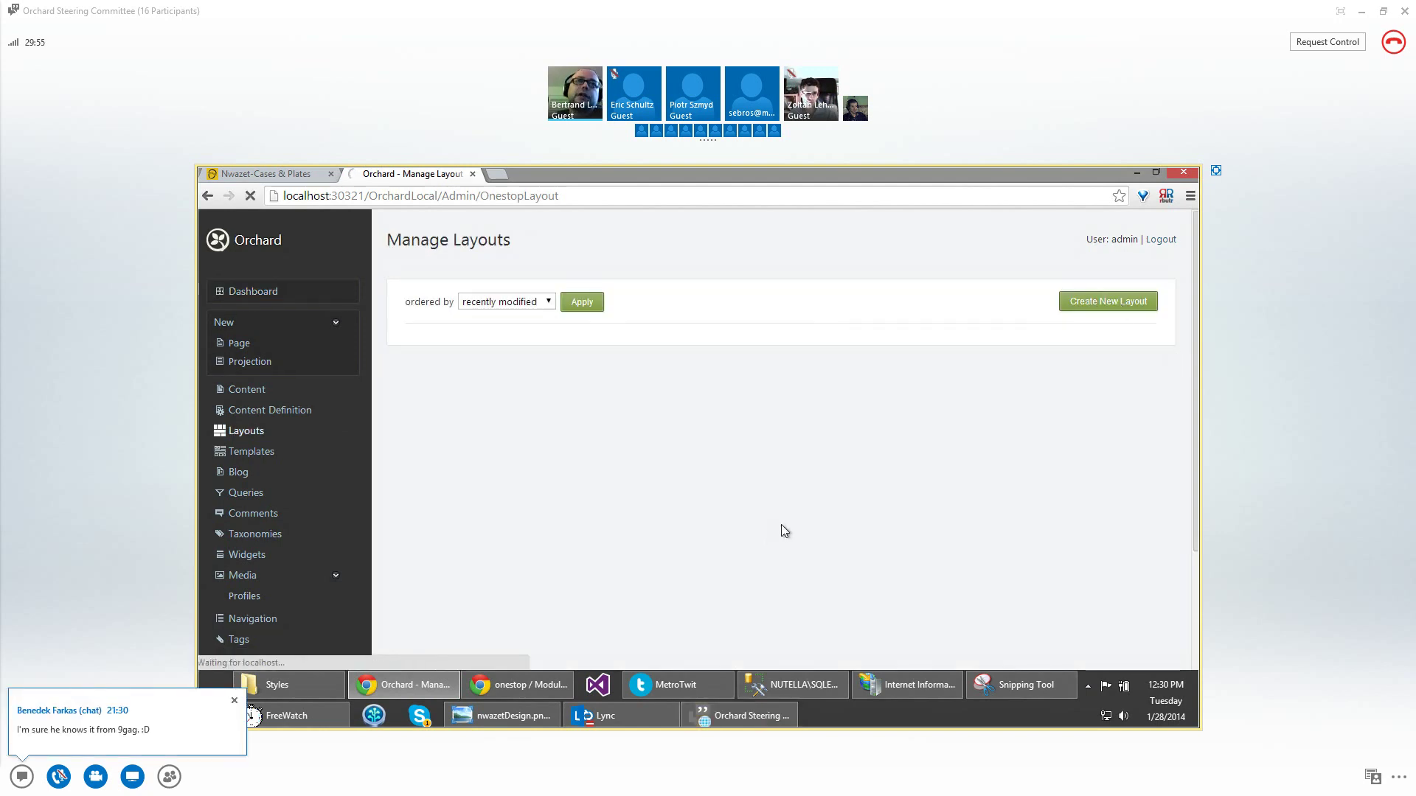
click(520, 691)
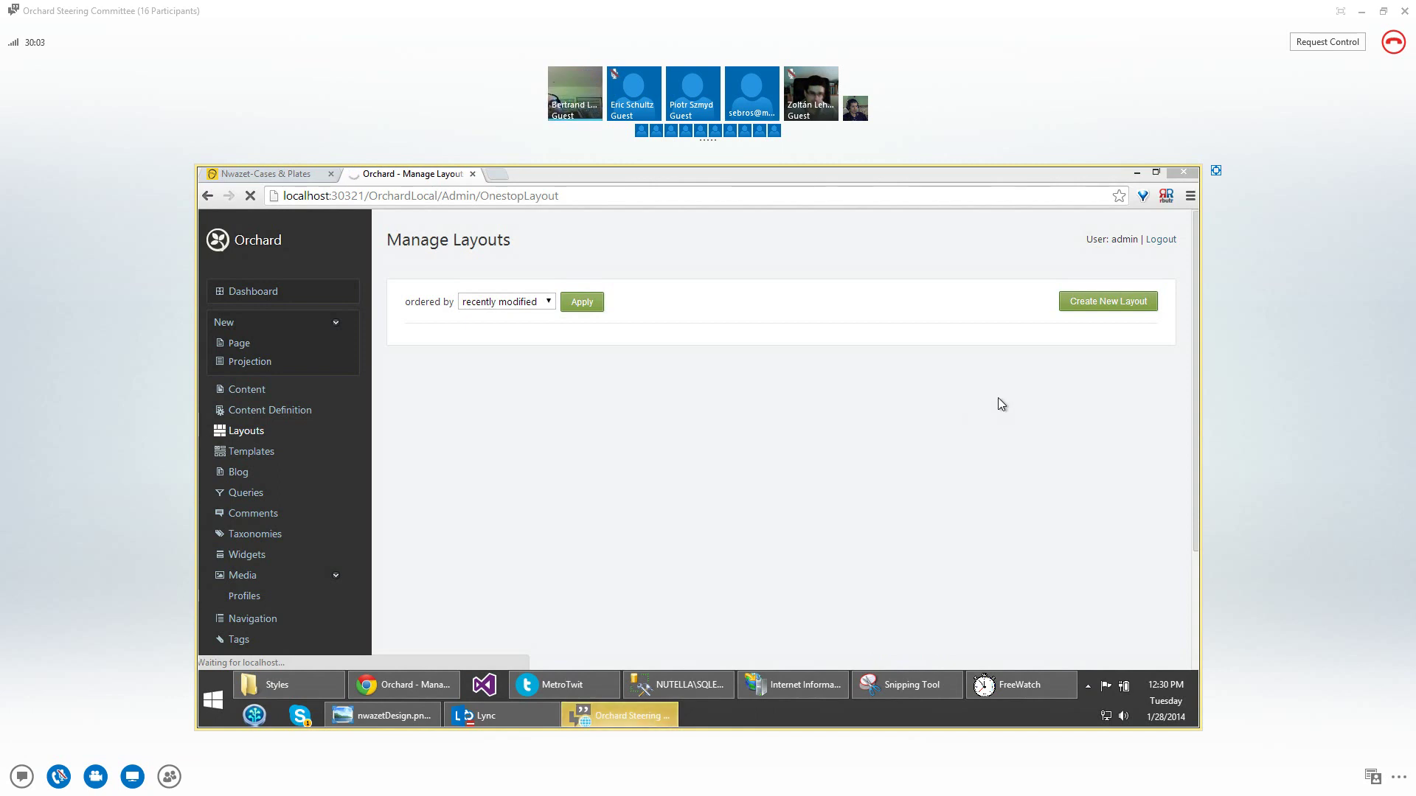
click(1146, 314)
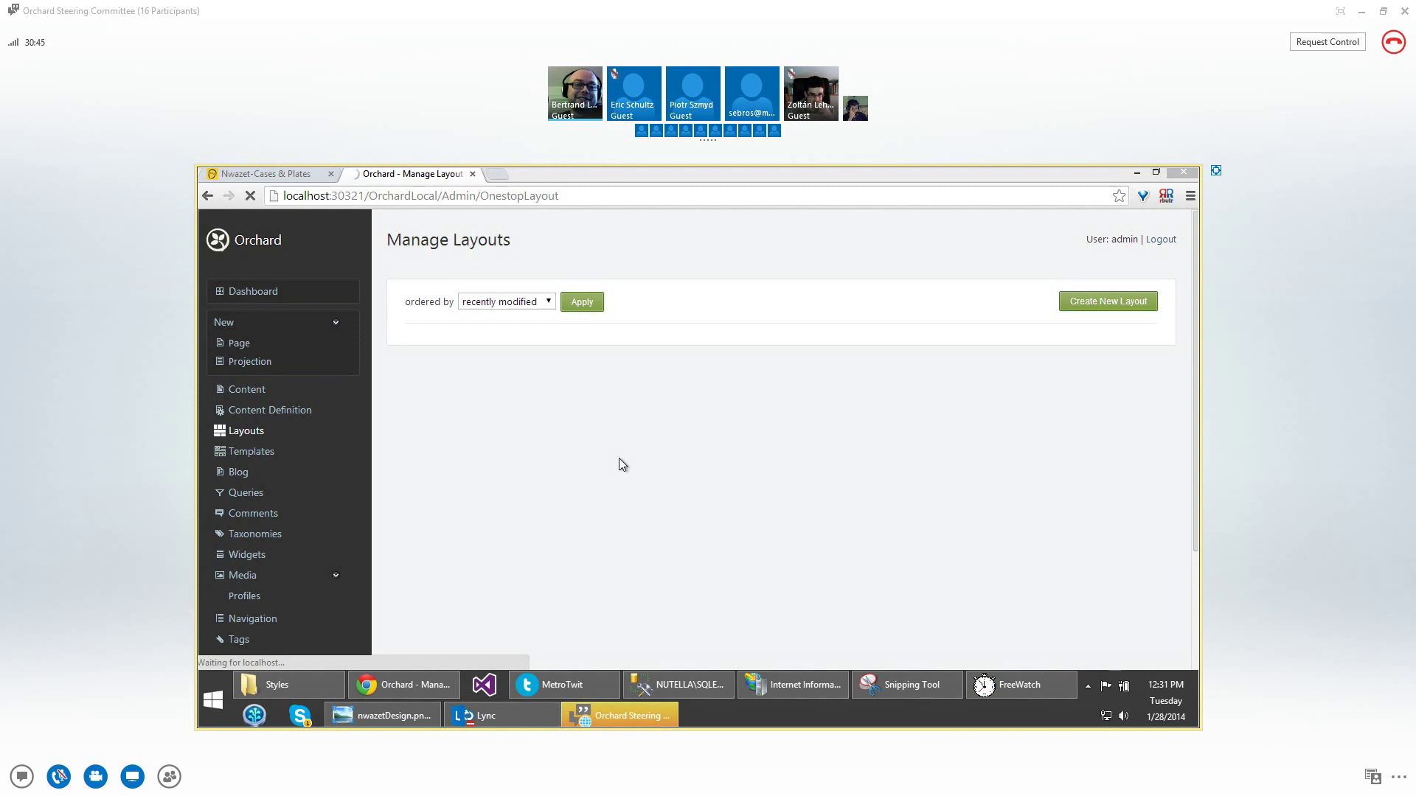
Open Task Manager and select the Windows Explorer process
key(ctrl+shift+Escape)
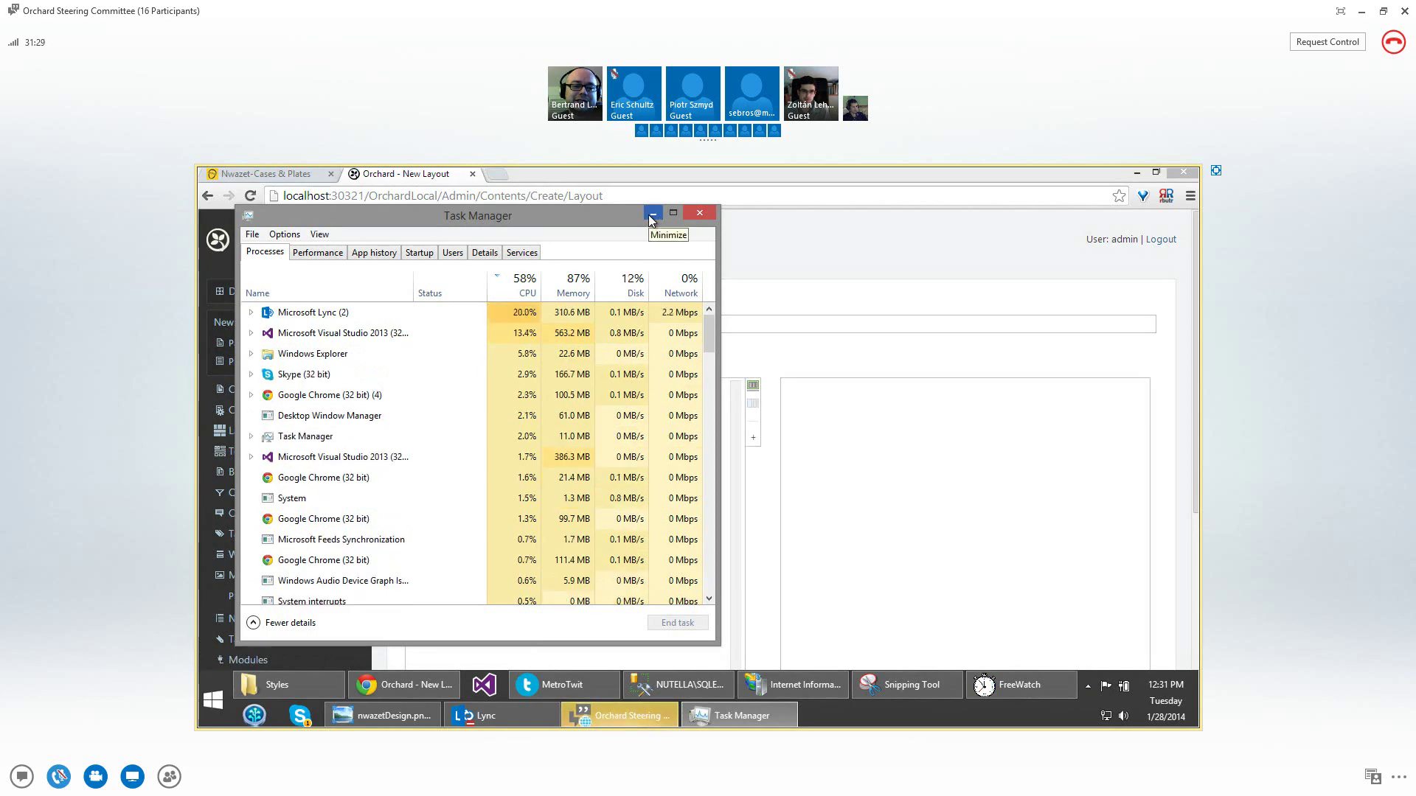
click(508, 340)
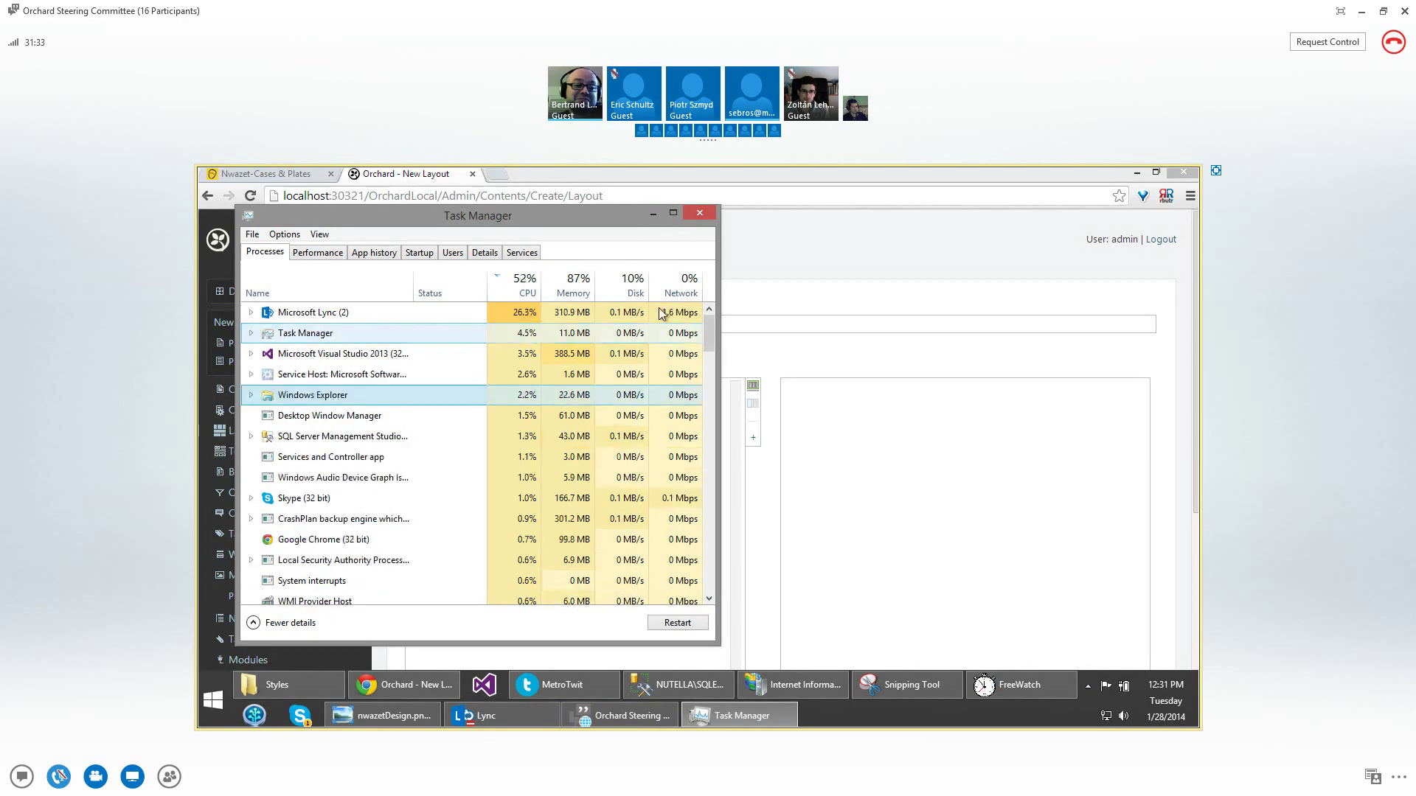
Hide Task Manager and title the new layout 'My first layout'
click(652, 215)
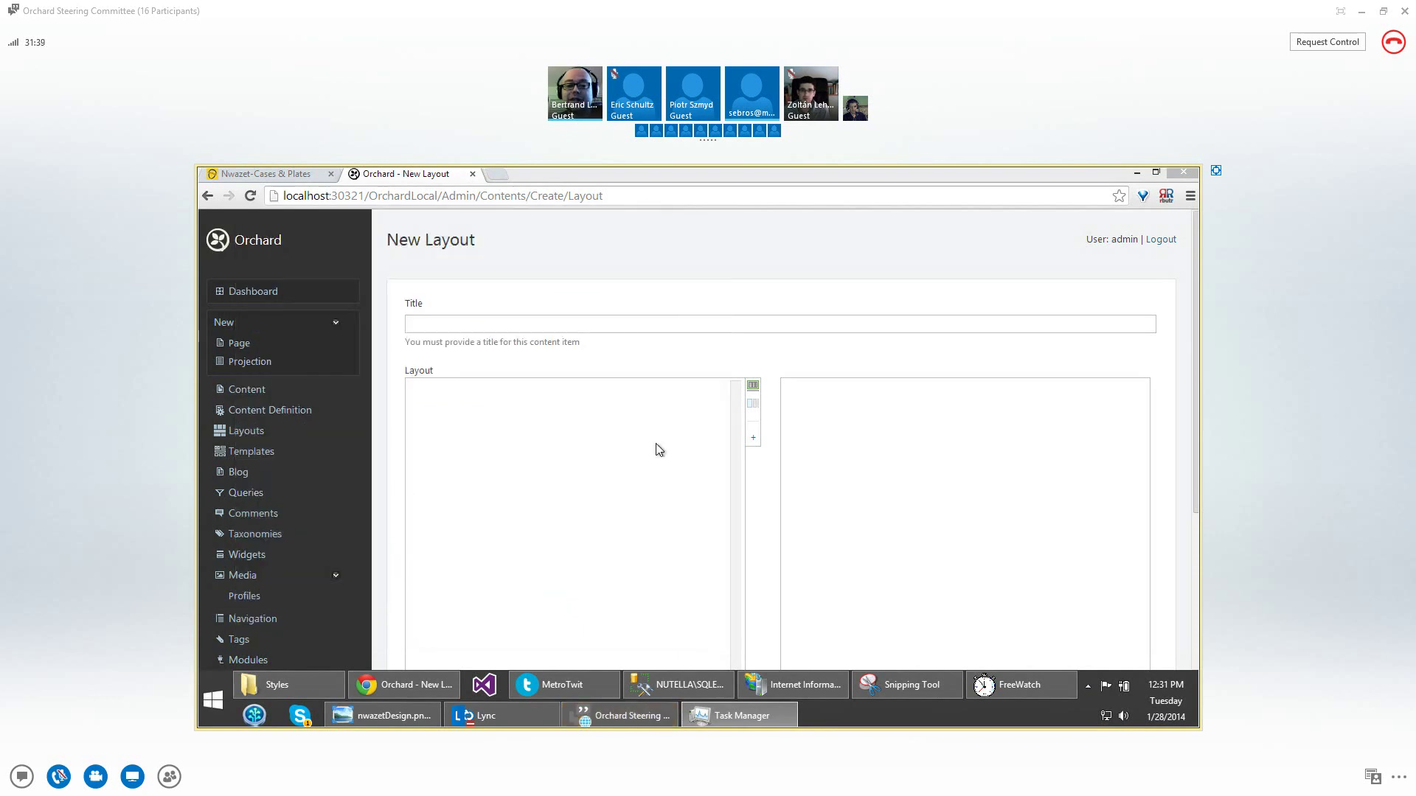
click(716, 329)
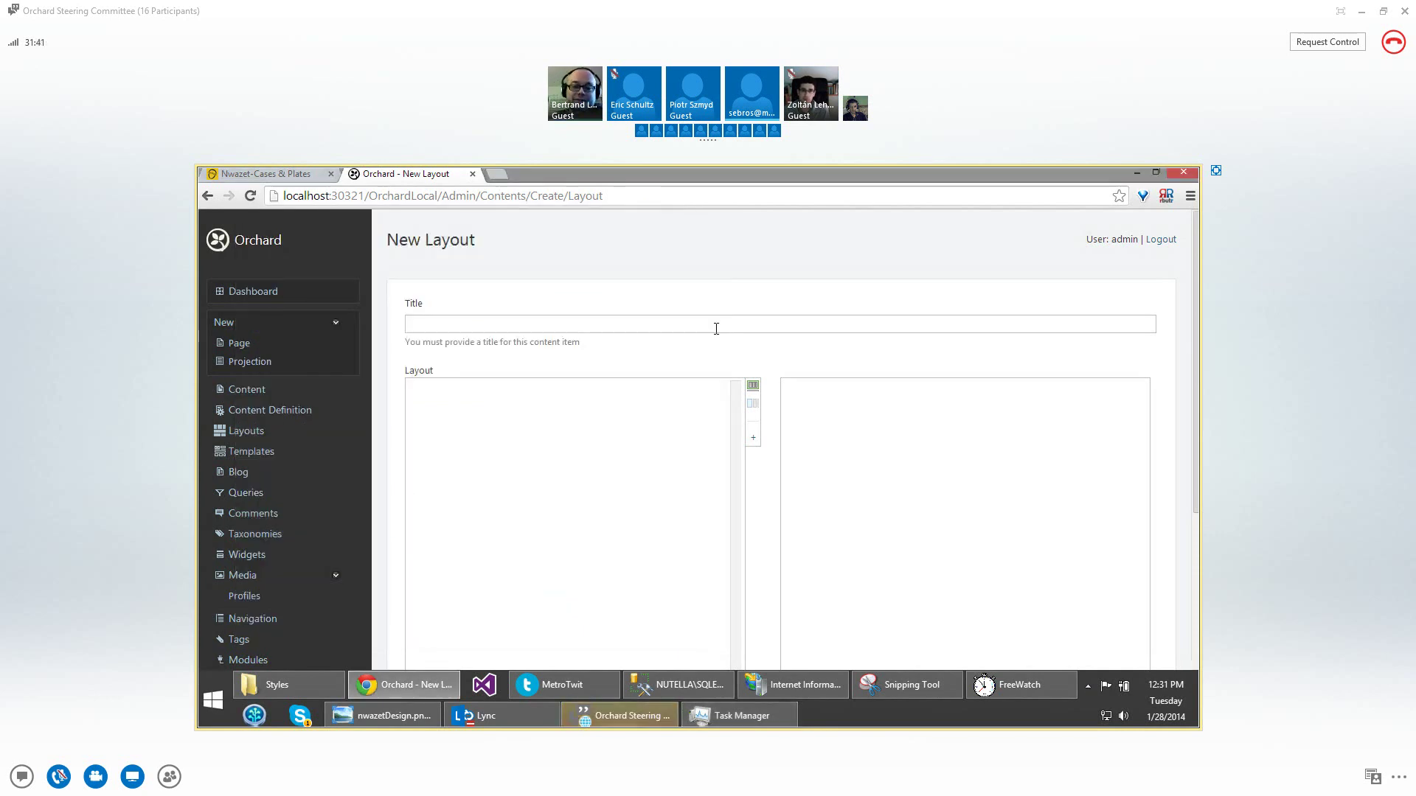
click(717, 328)
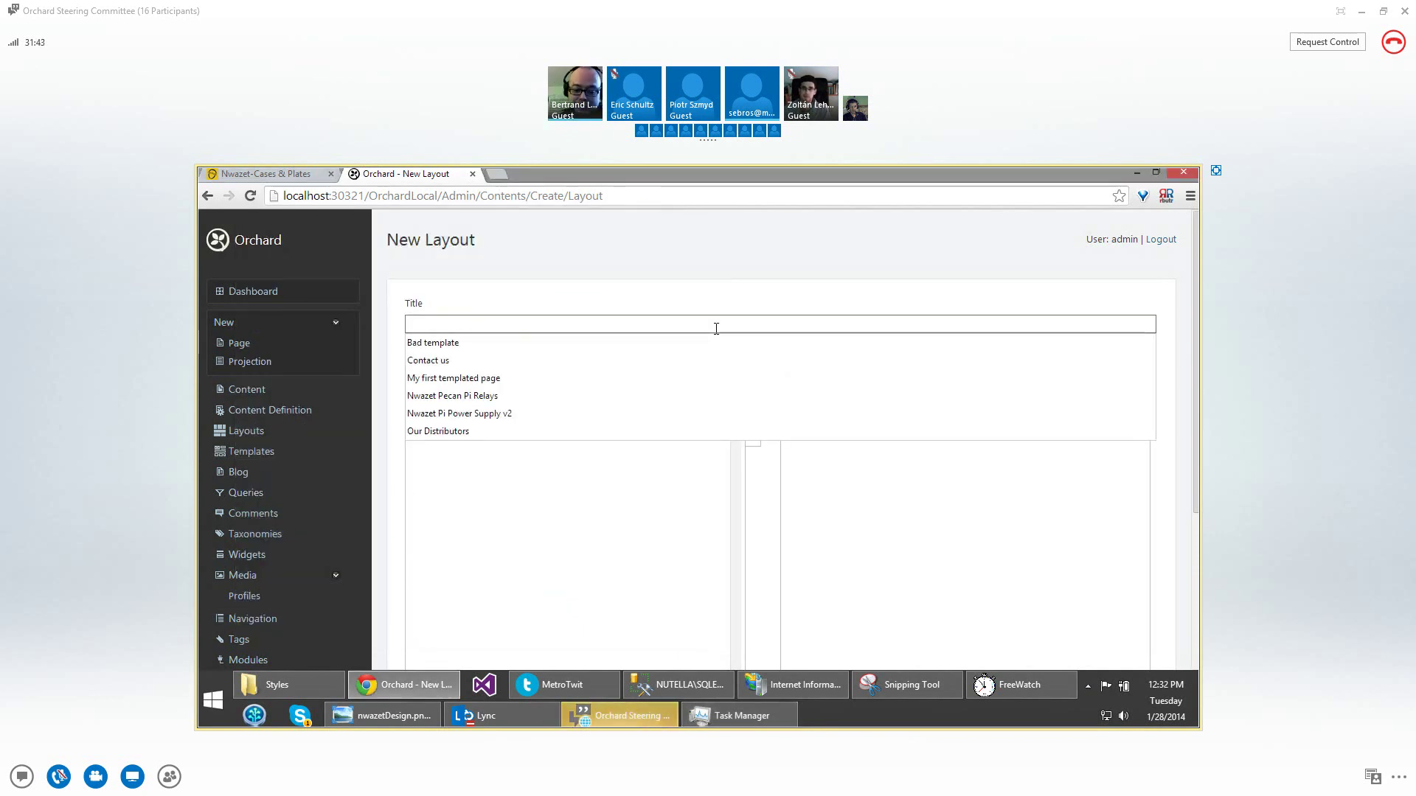
text(My first)
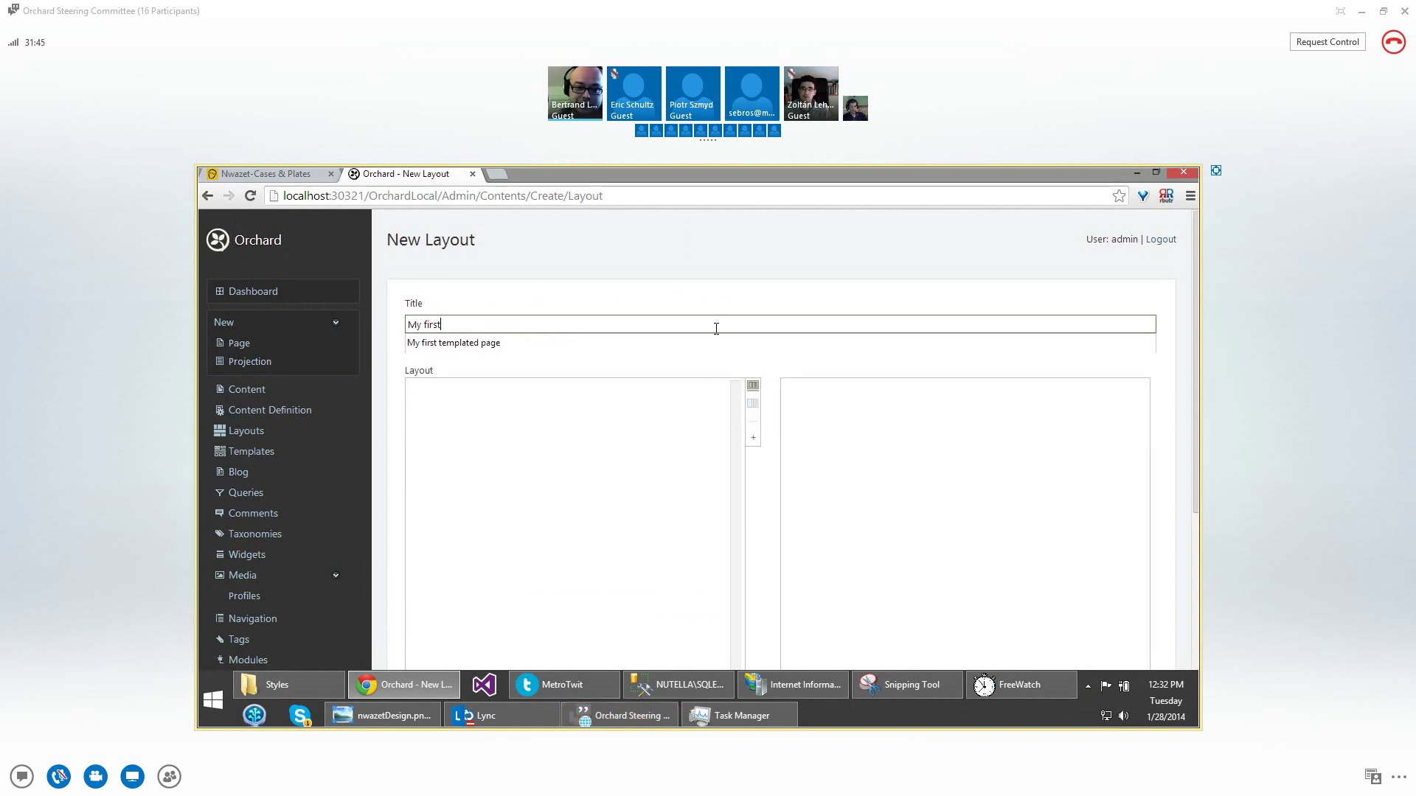
text( template)
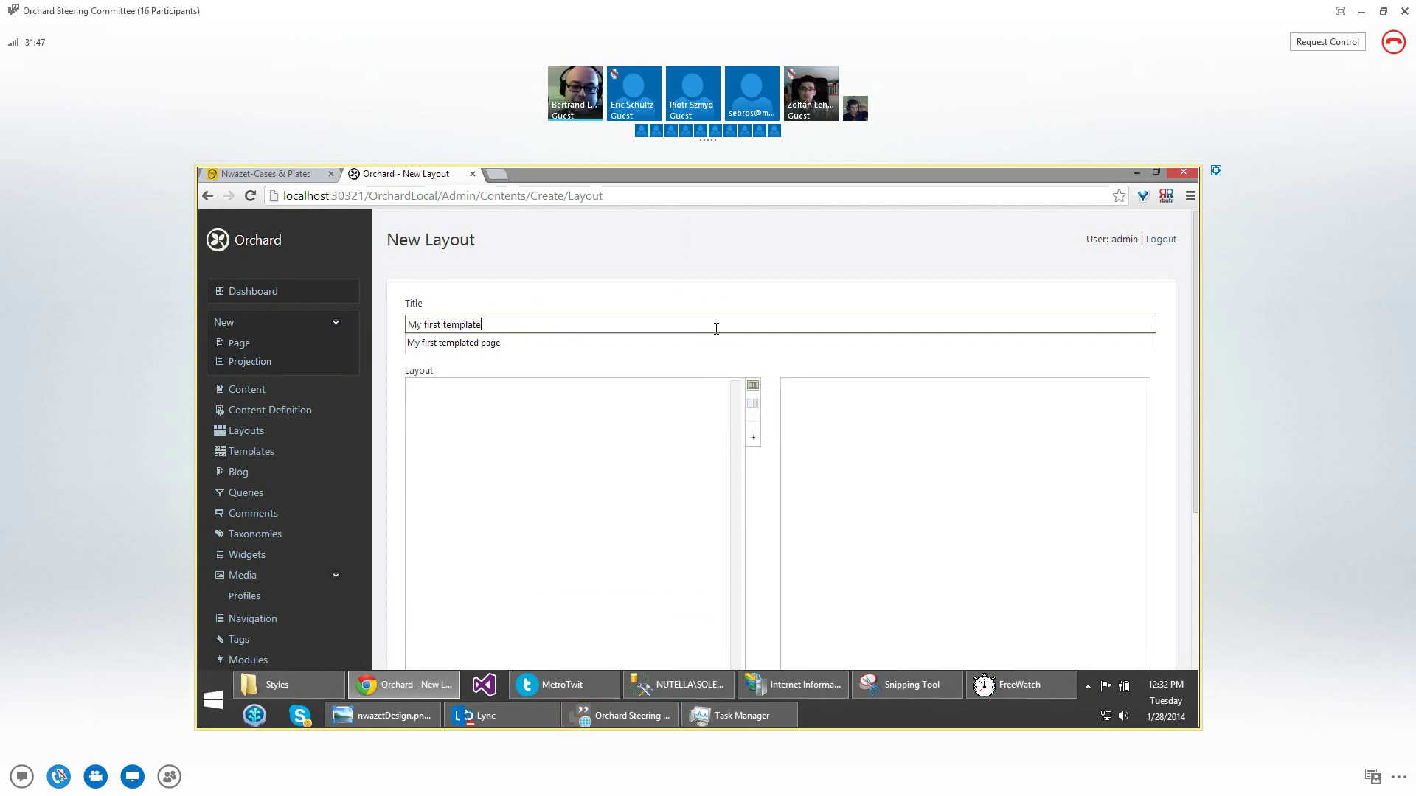
key(BackSpace)
key(BackSpace)
key(BackSpace)
key(BackSpace)
key(BackSpace)
key(BackSpace)
key(BackSpace)
key(BackSpace)
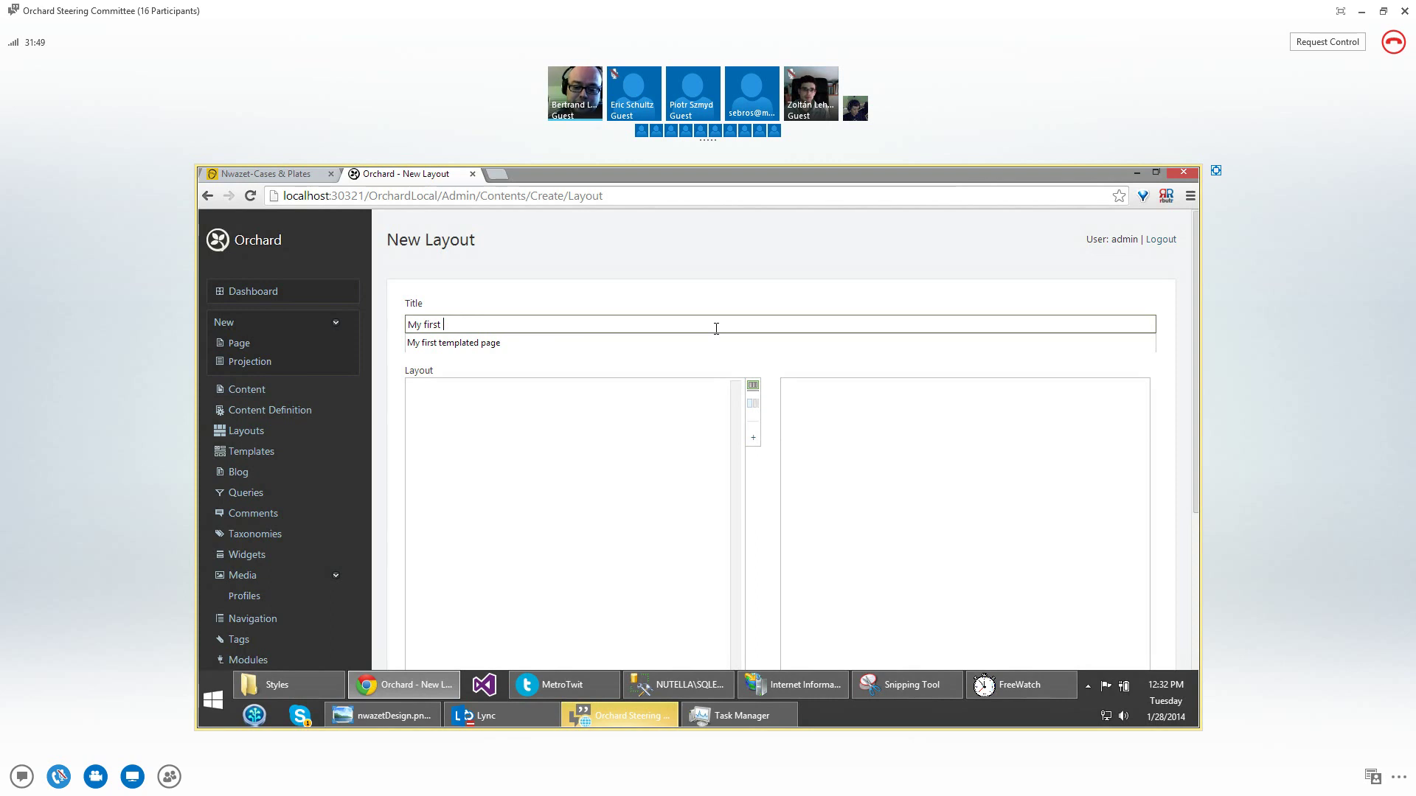
text(layout)
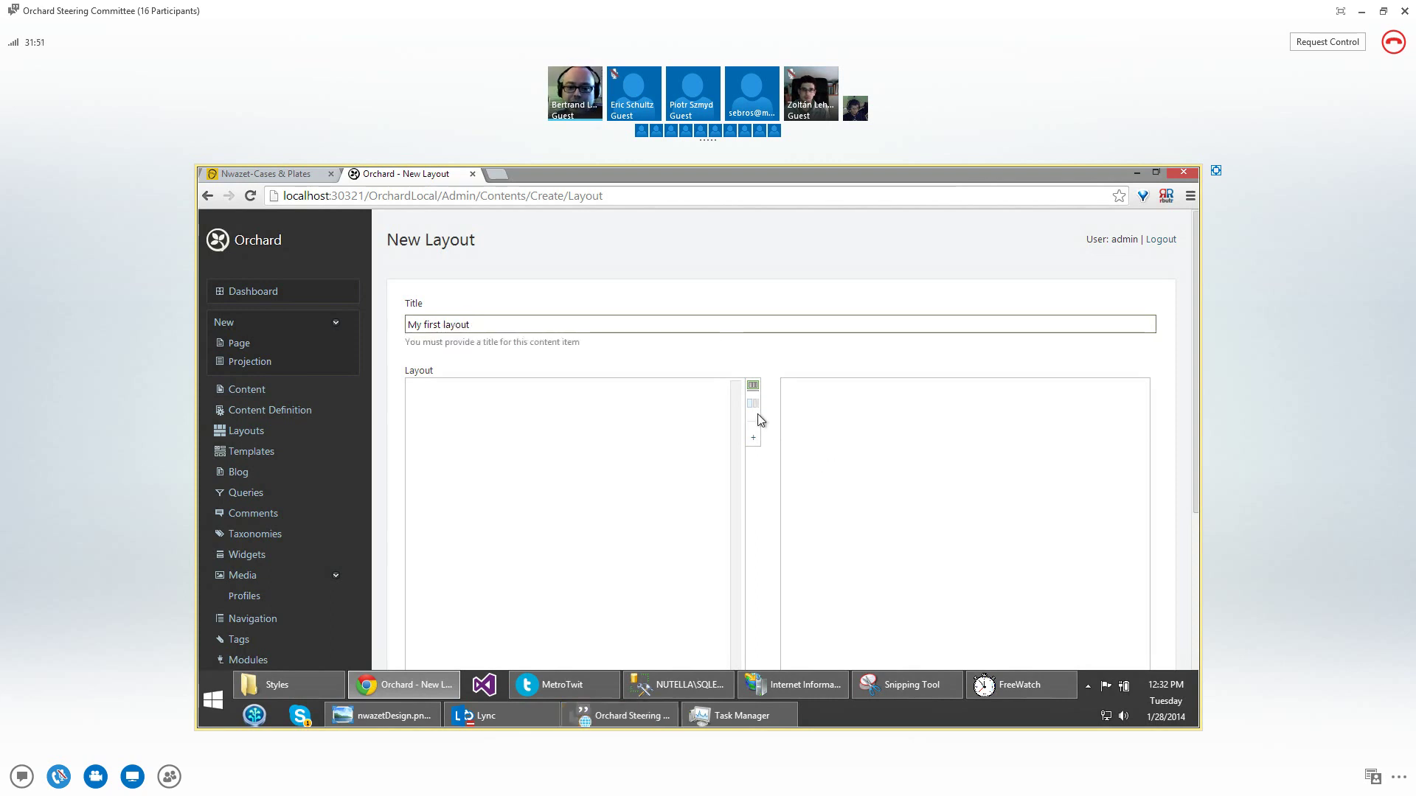
Add a row with two columns and move the split right to widen the left column
drag(759, 414, 828, 455)
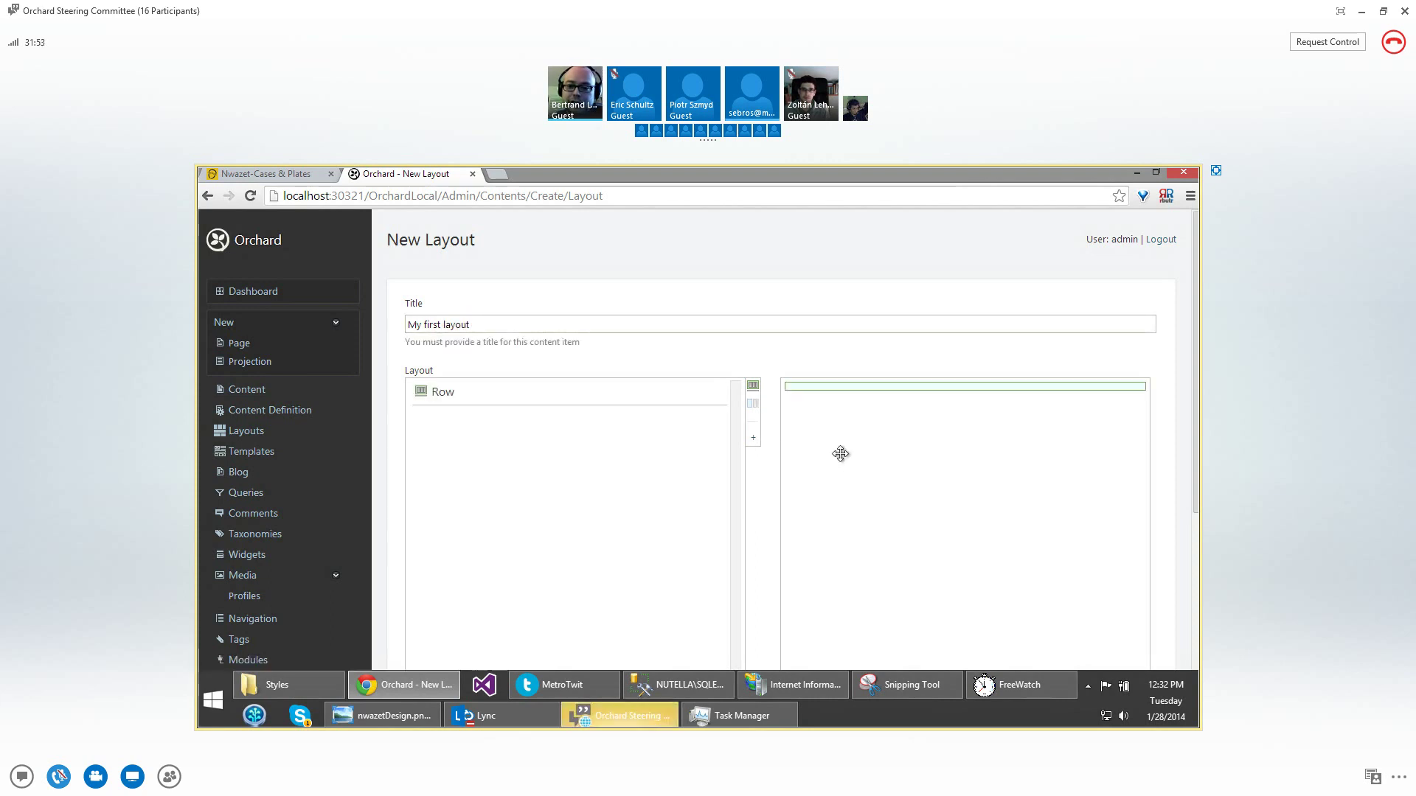
click(639, 414)
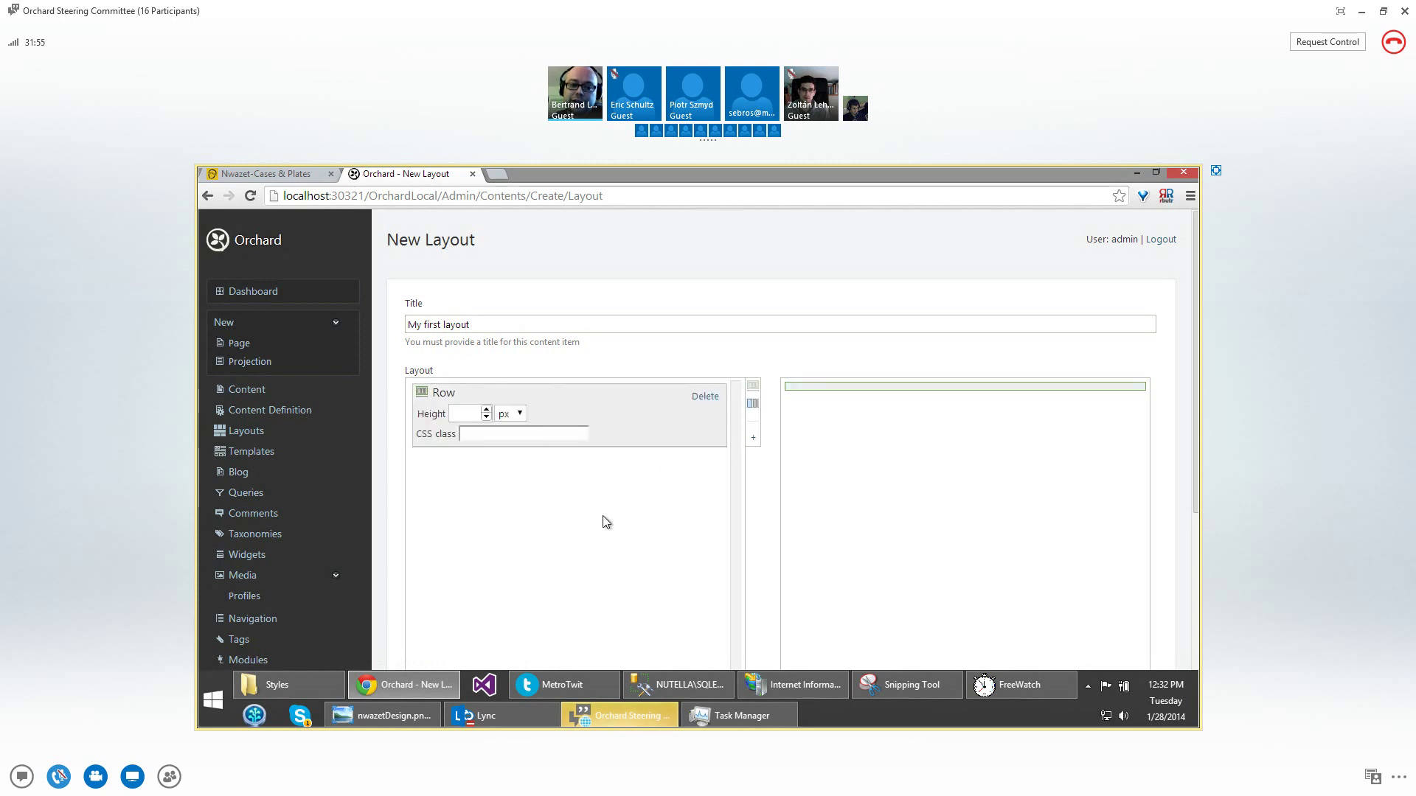
click(750, 405)
click(751, 405)
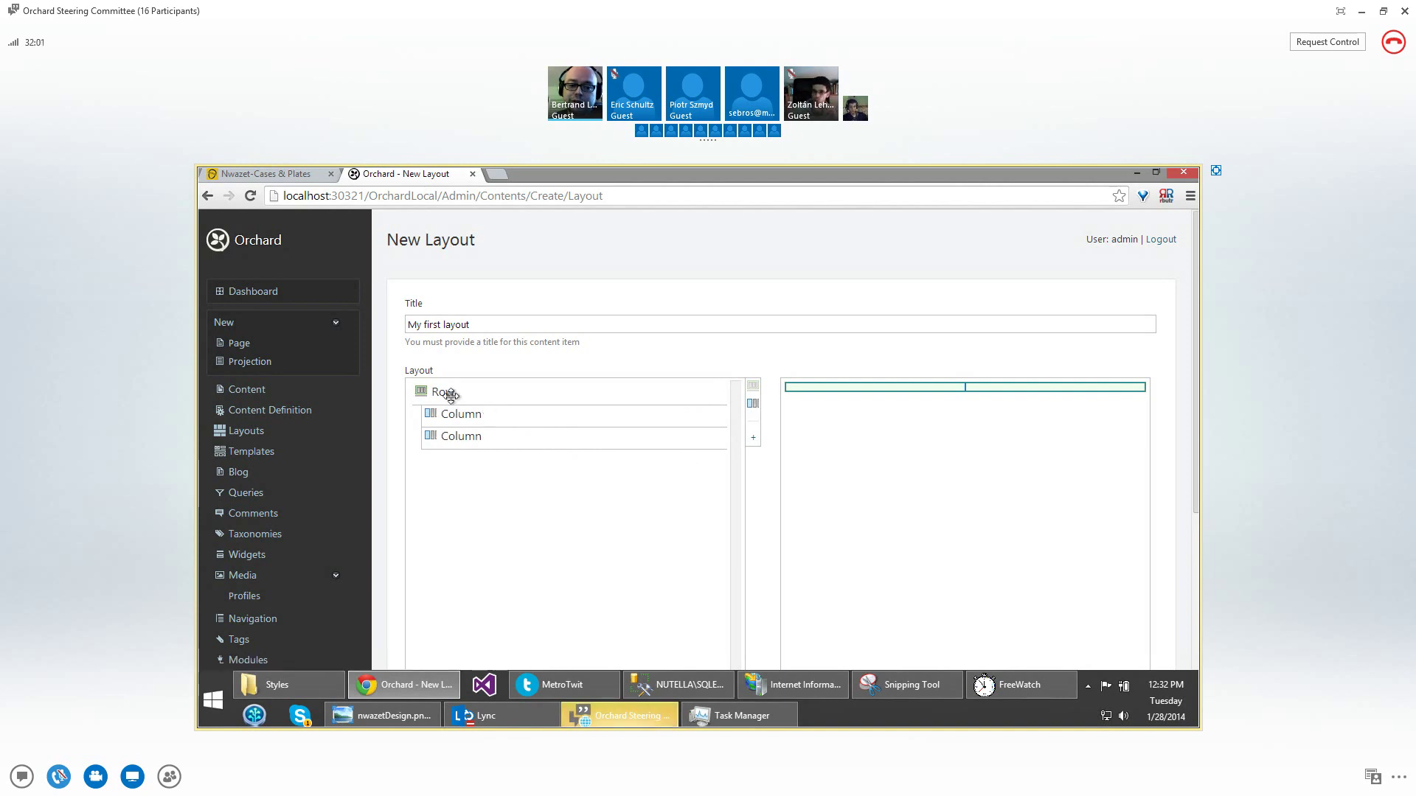
click(497, 467)
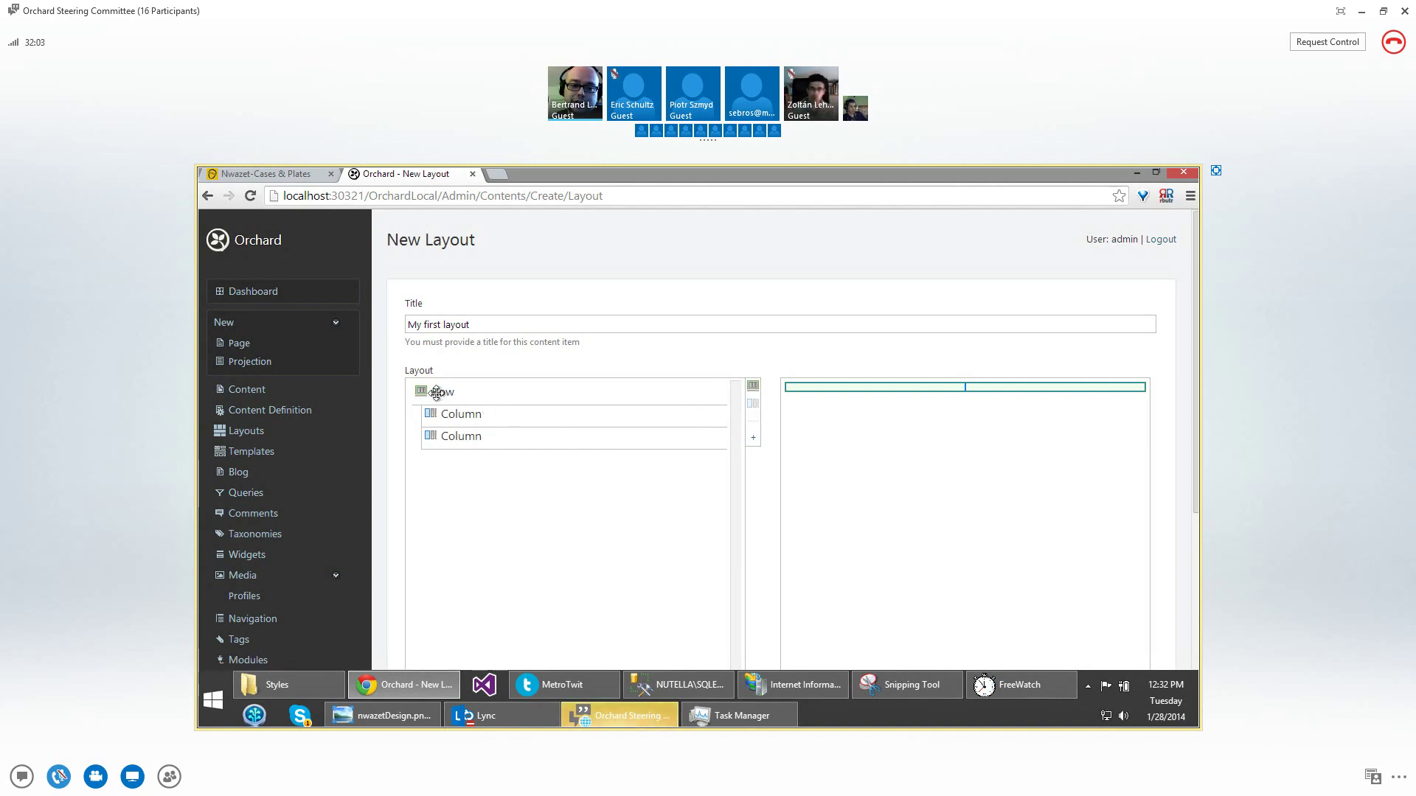
click(490, 449)
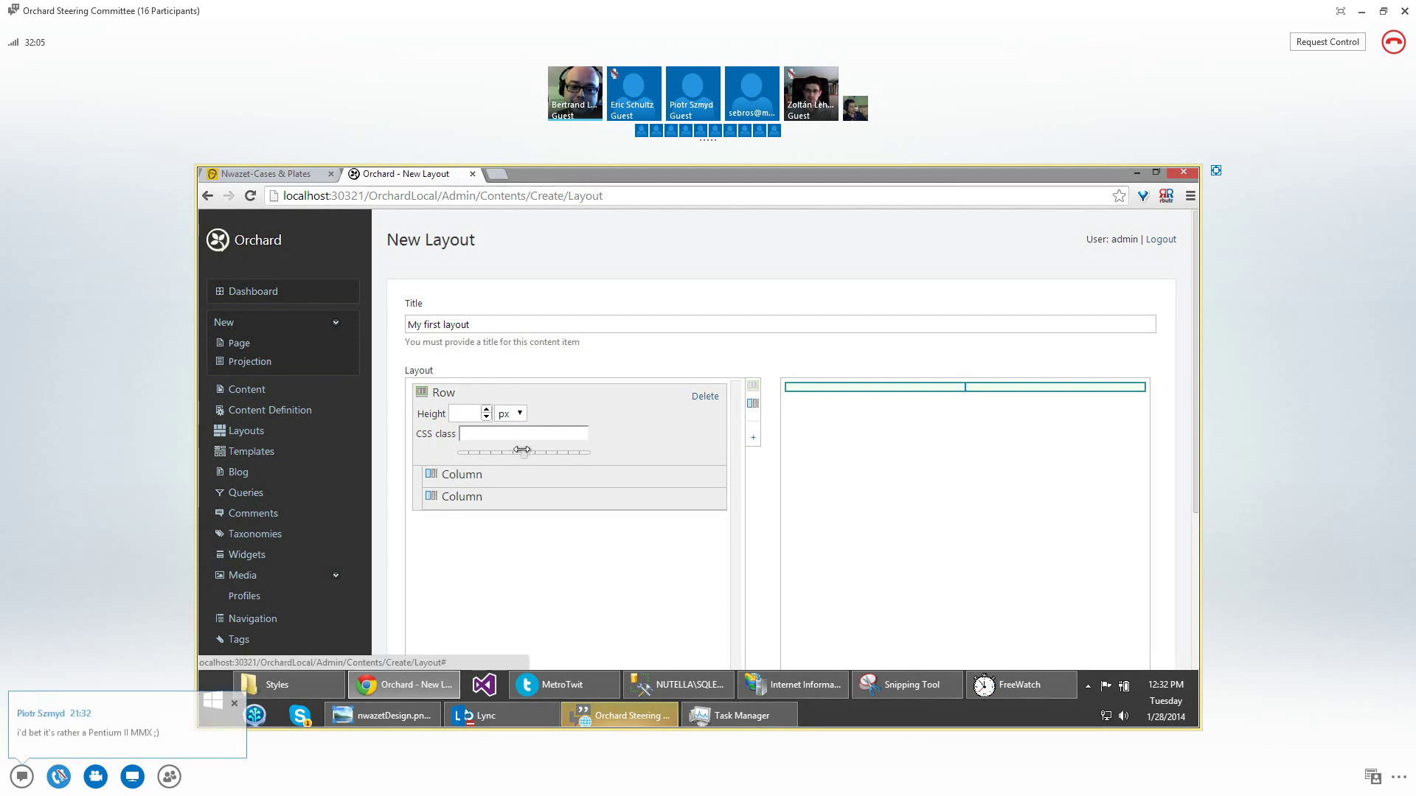
mouse_move(524, 453)
mouse_down()
mouse_move(579, 453)
mouse_move(490, 457)
mouse_move(547, 461)
mouse_up()
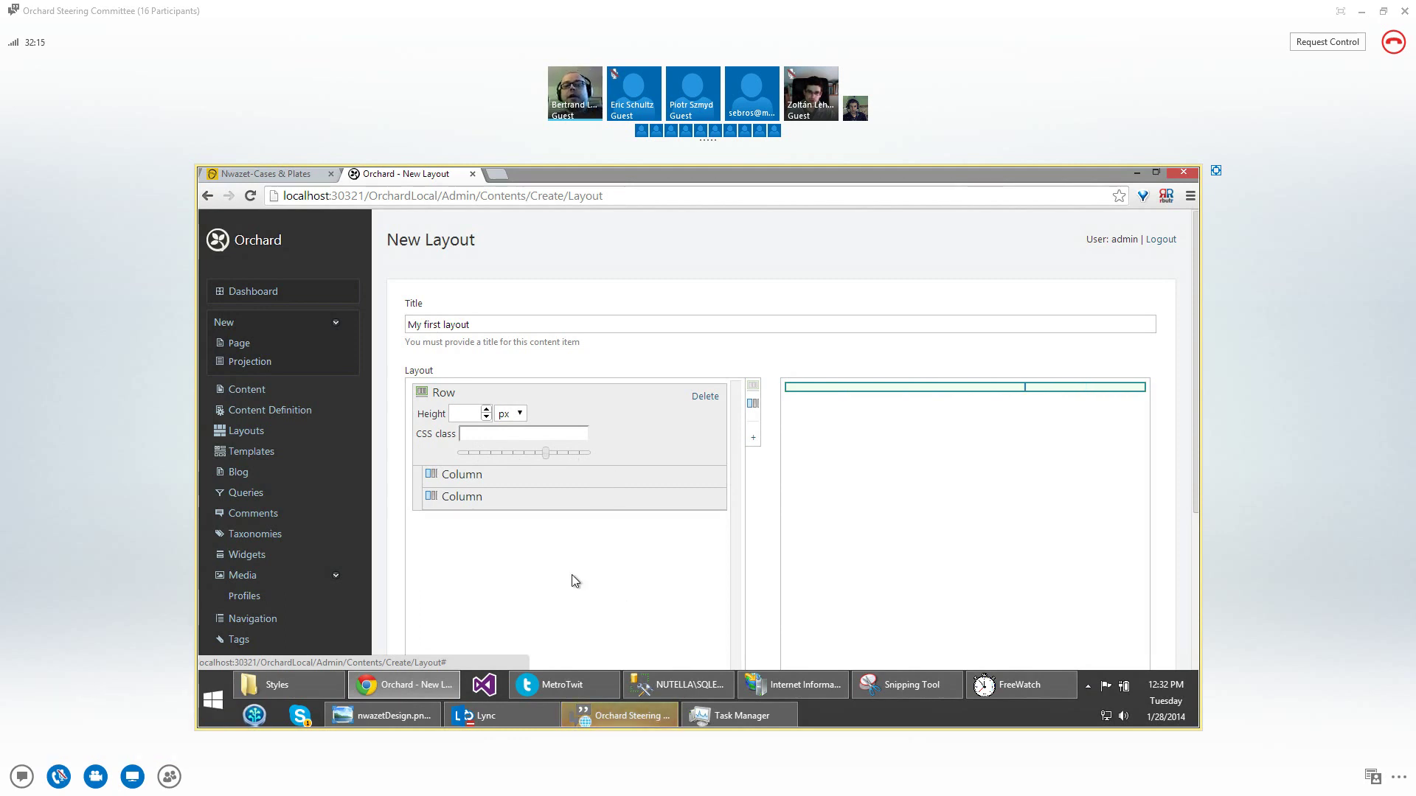
scroll(576, 581, down, 3)
Save 'My first layout' and go to the Manage Templates page
click(422, 558)
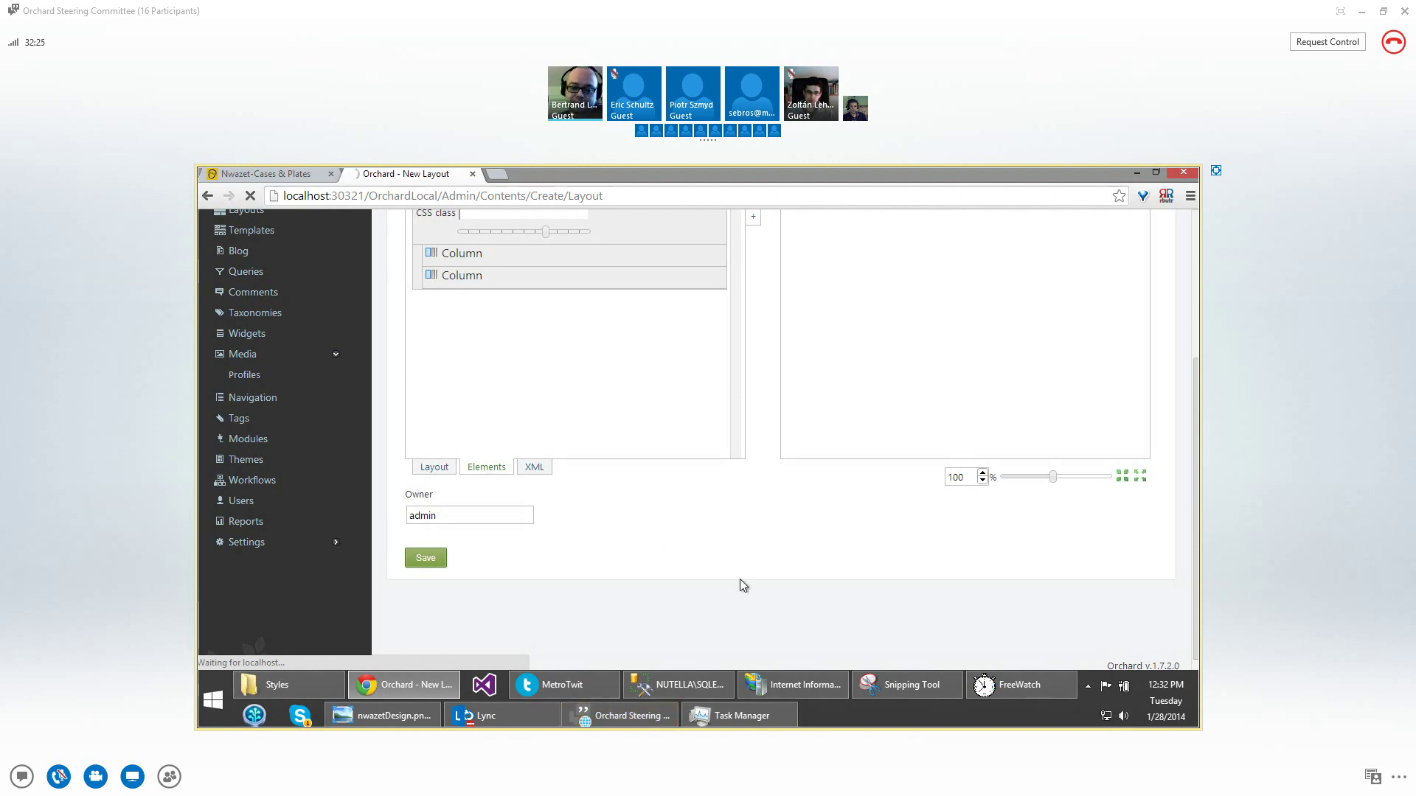
scroll(534, 556, up, 3)
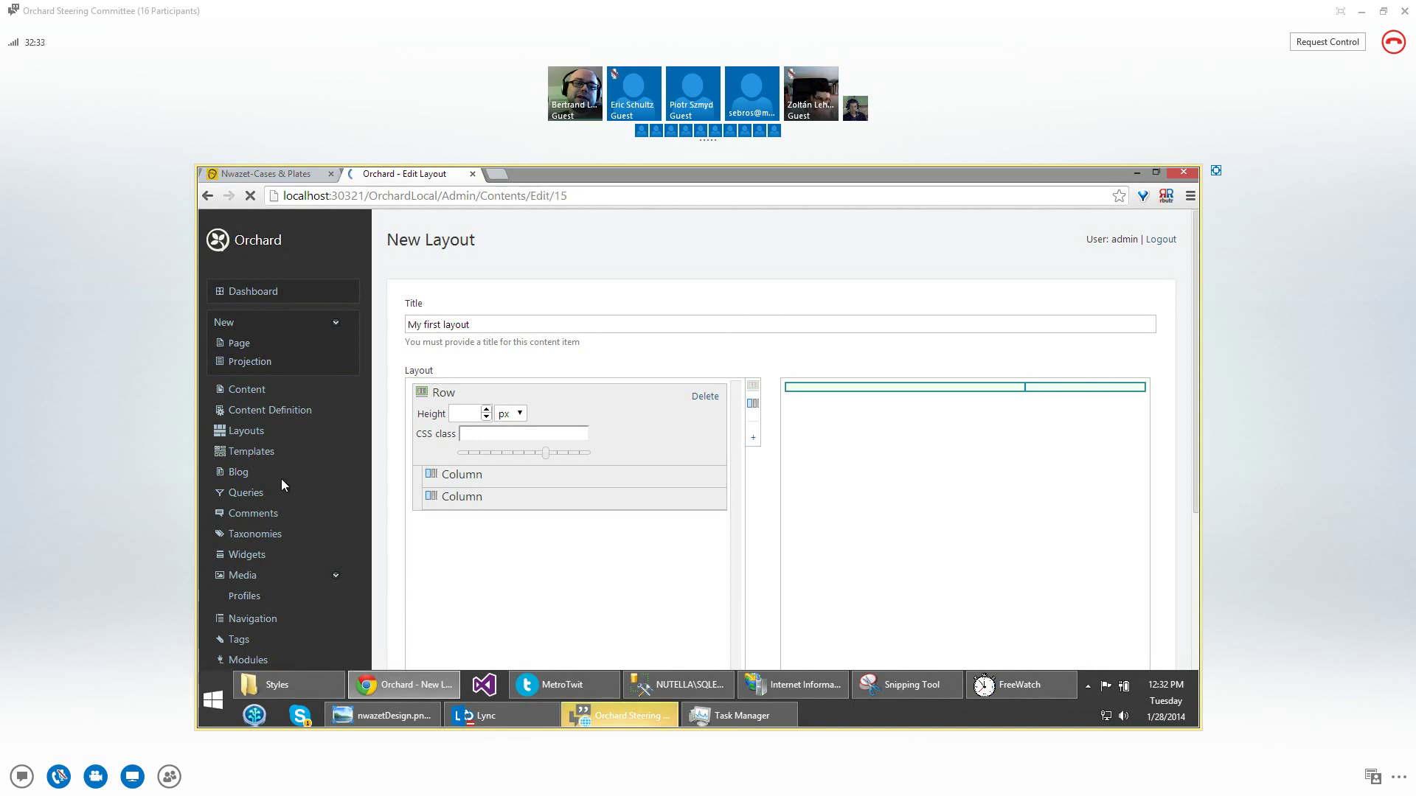
click(253, 453)
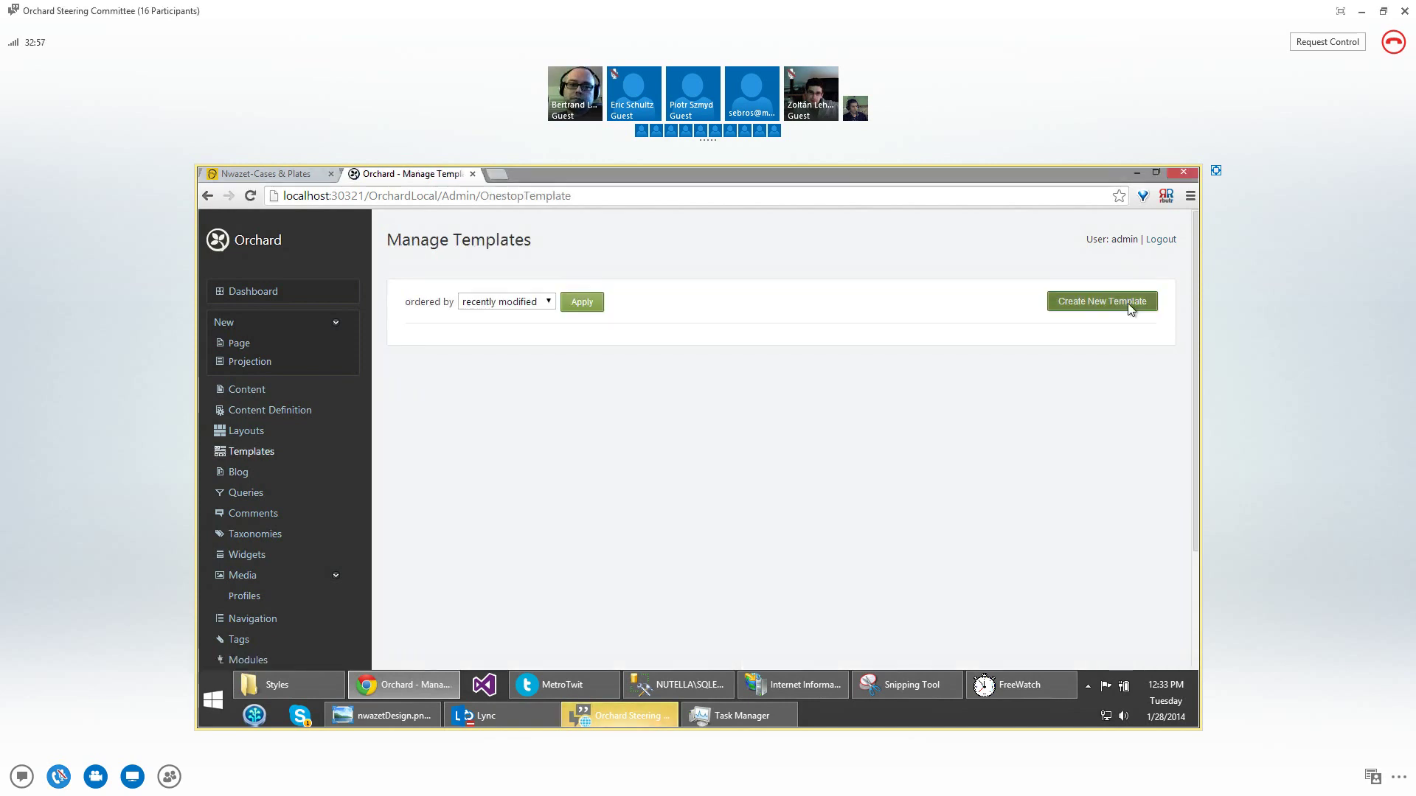
Create a new template titled 'Two columns, image on the side' with layout 'My first layout'
click(1128, 302)
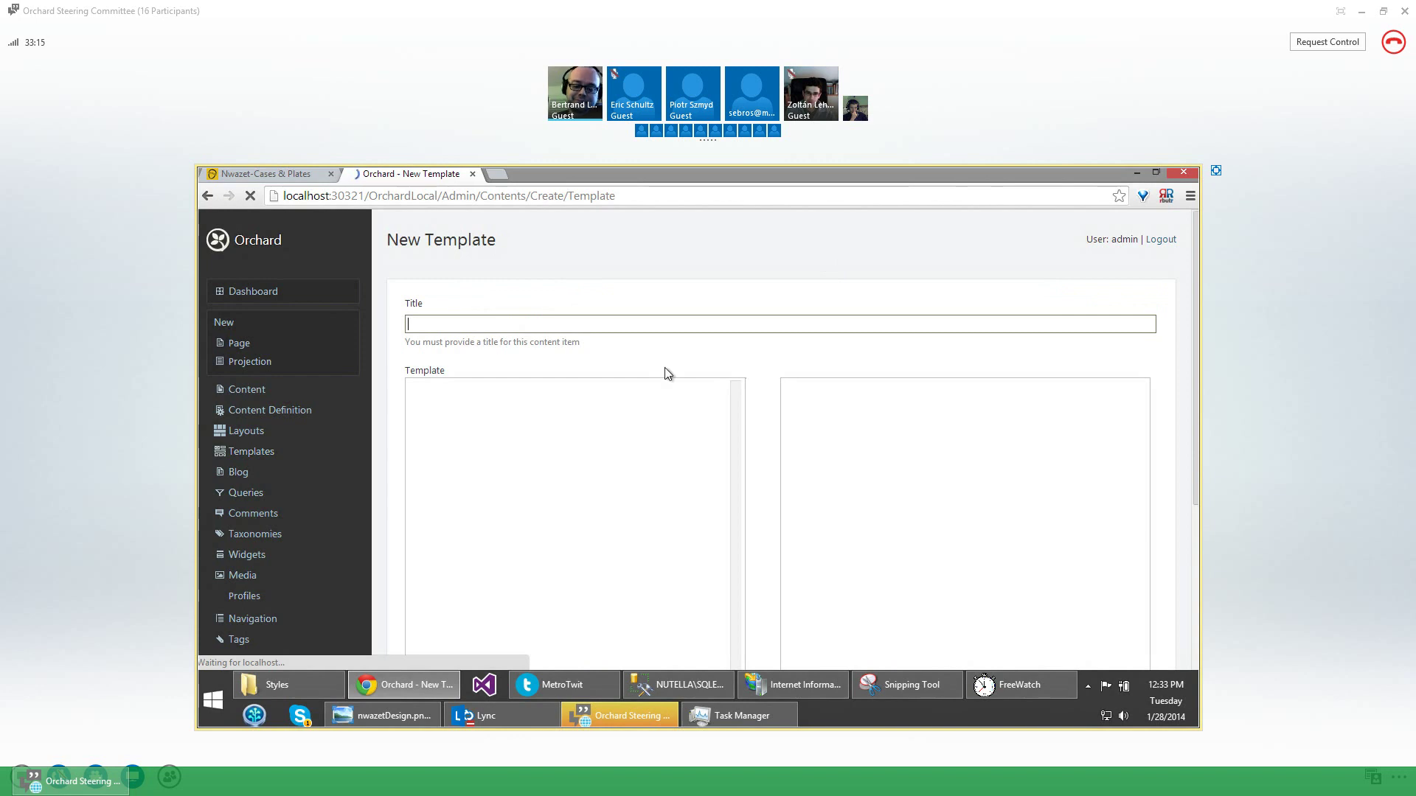
text(Two columns)
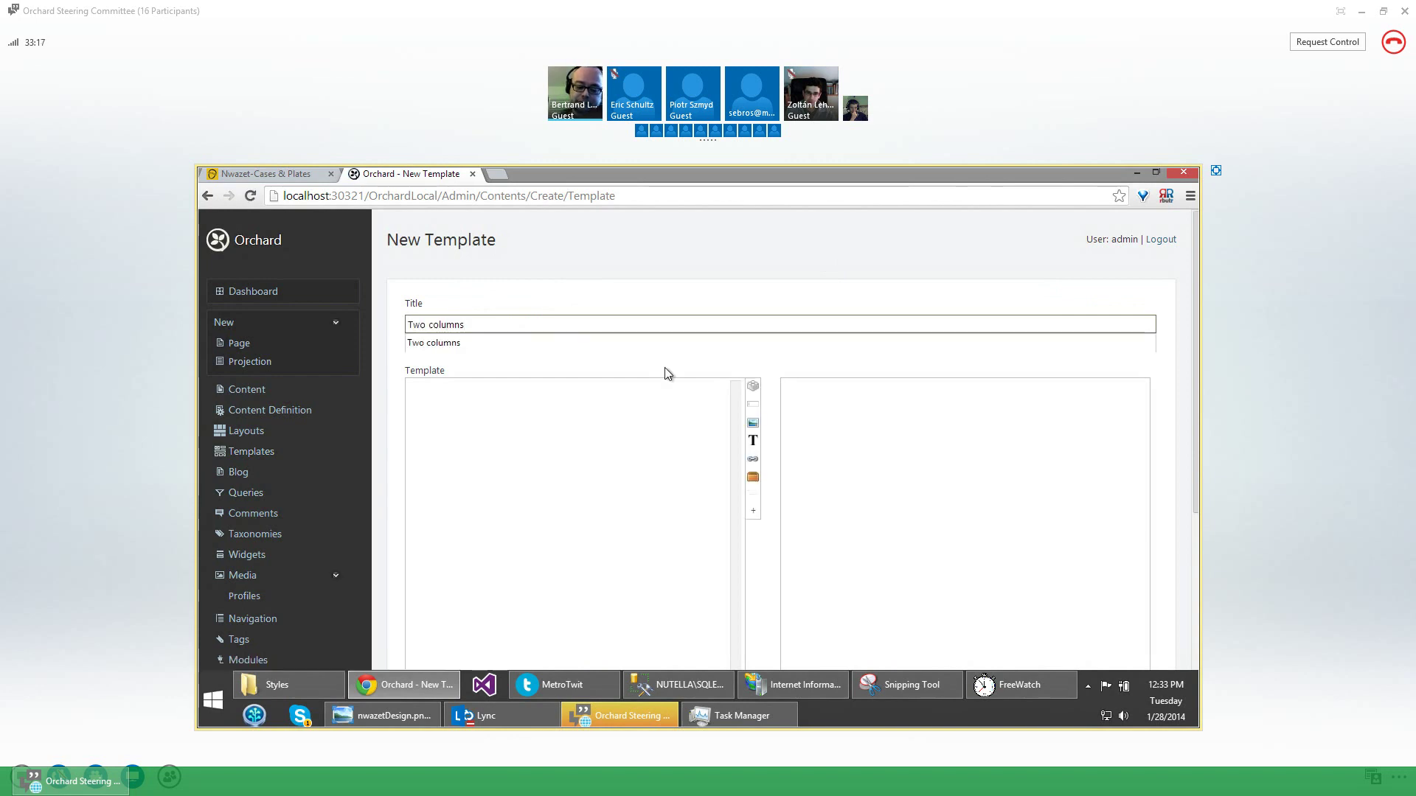
text(, image on the side)
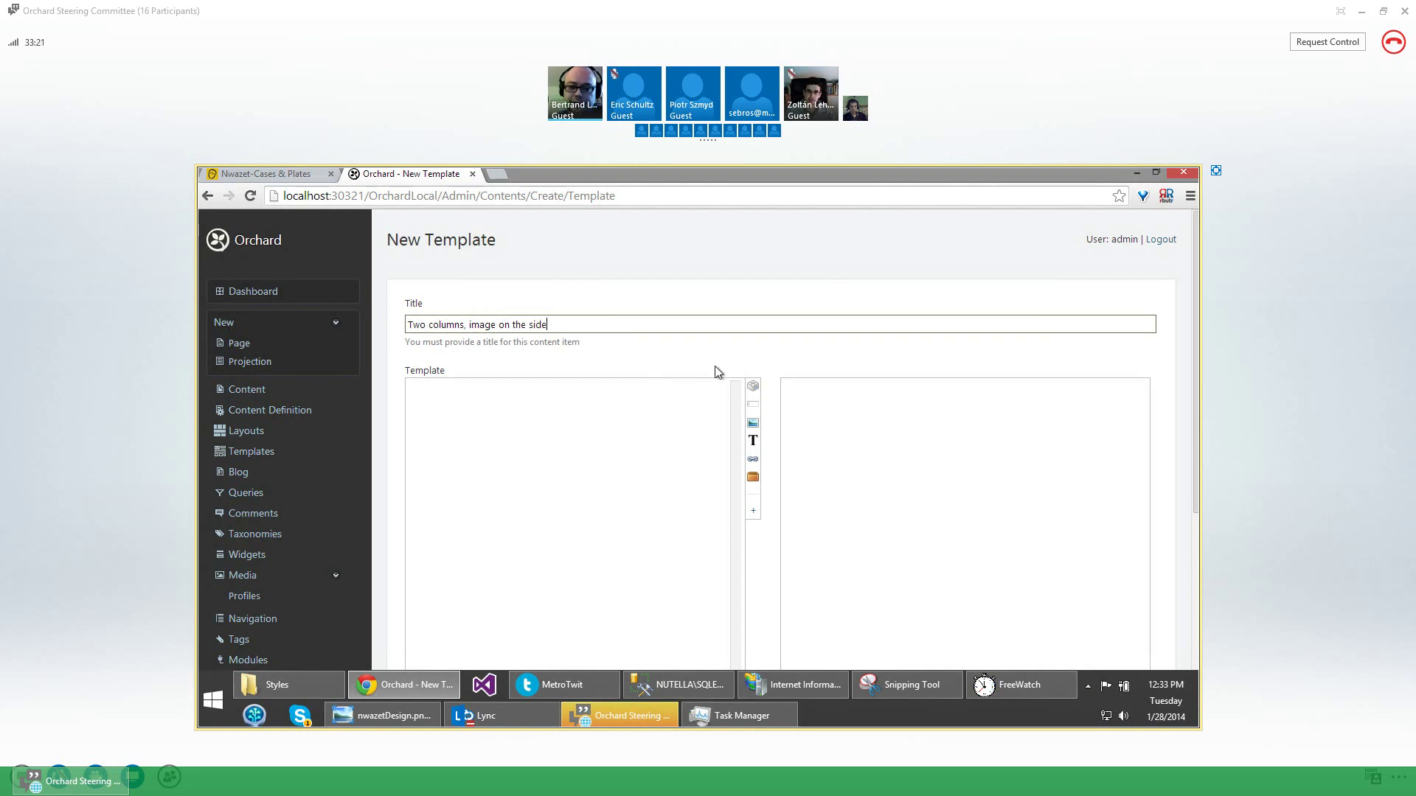
scroll(564, 509, down, 2)
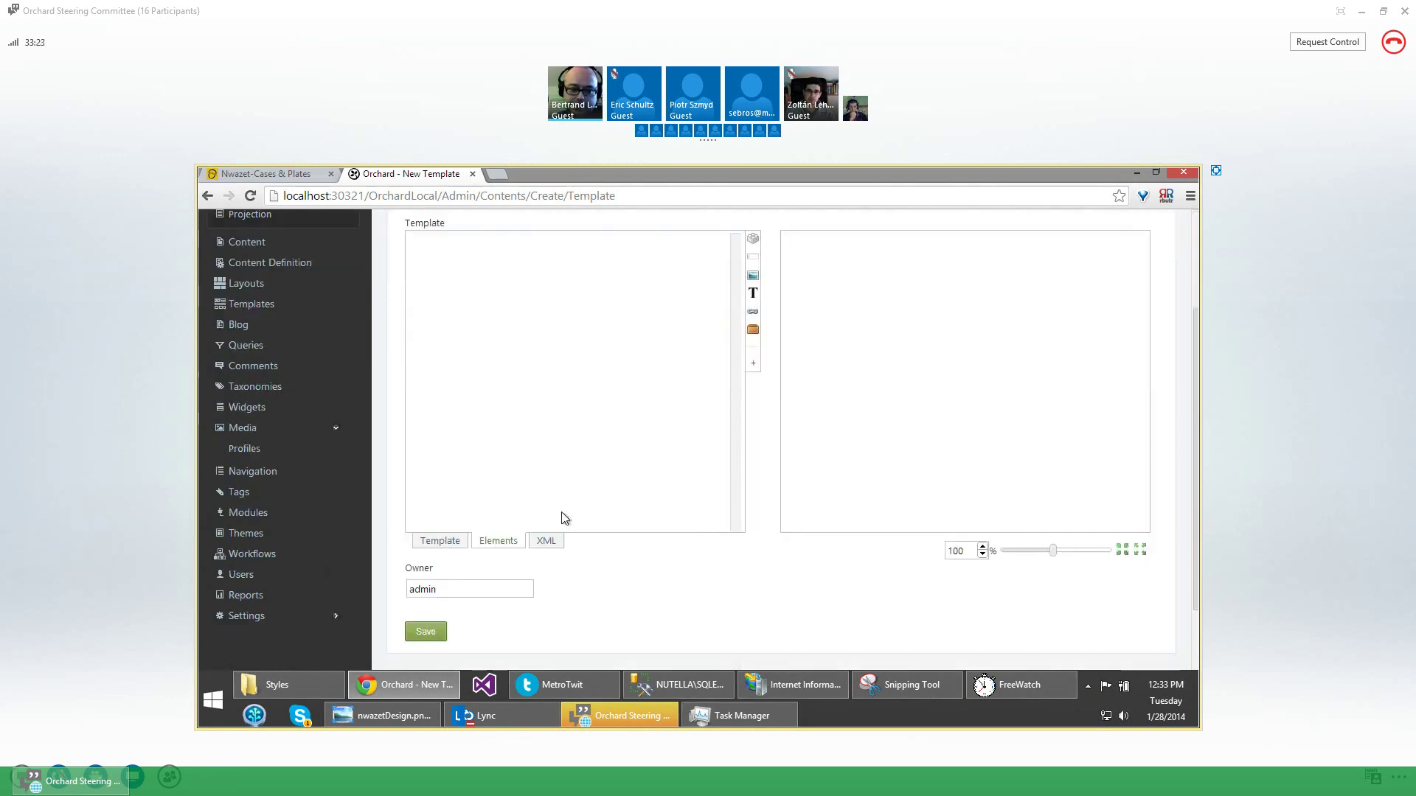
click(442, 544)
click(480, 262)
click(484, 290)
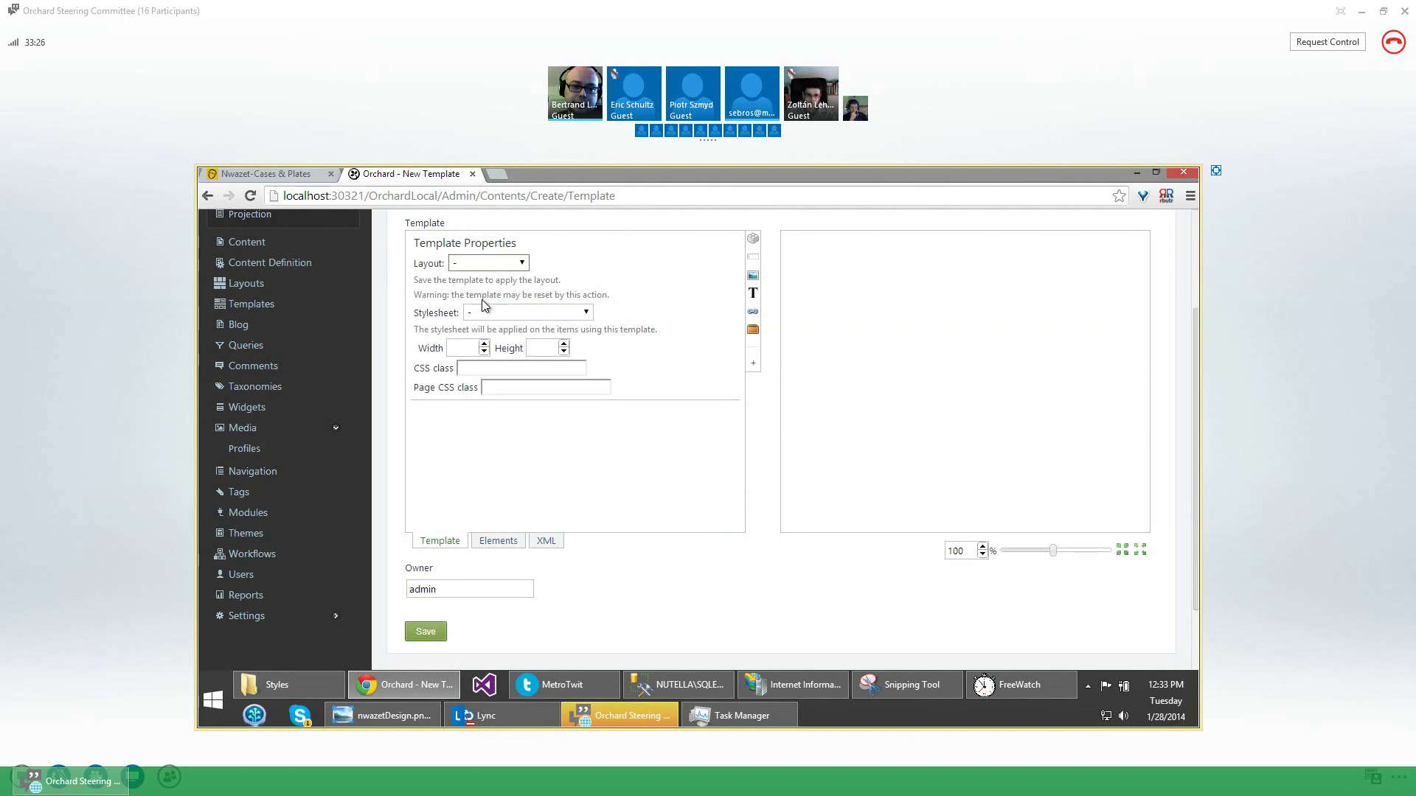
Save the new template and select the first column in its template tree
click(436, 636)
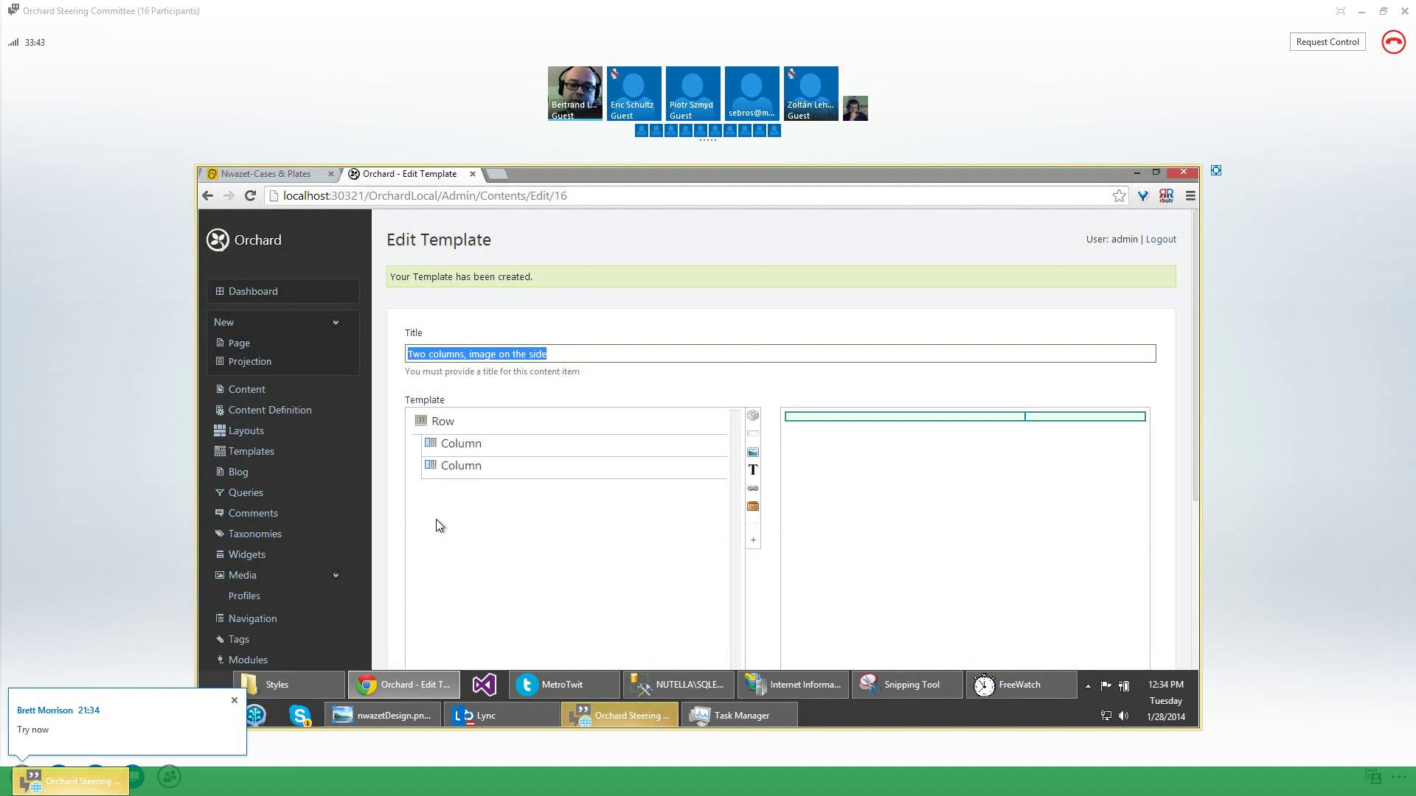
click(478, 443)
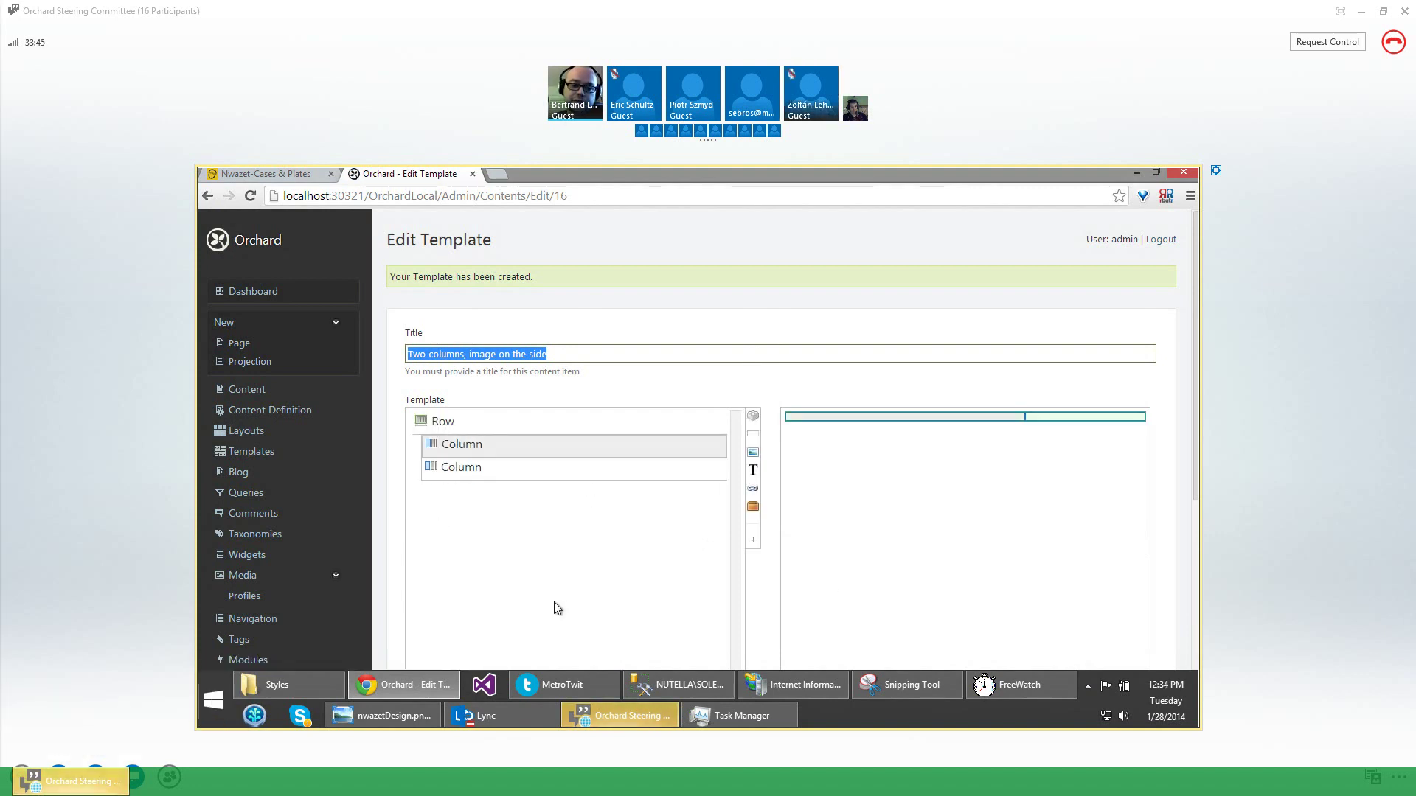
Add a BodyPart content part to the first column and an Image element to the second
click(753, 418)
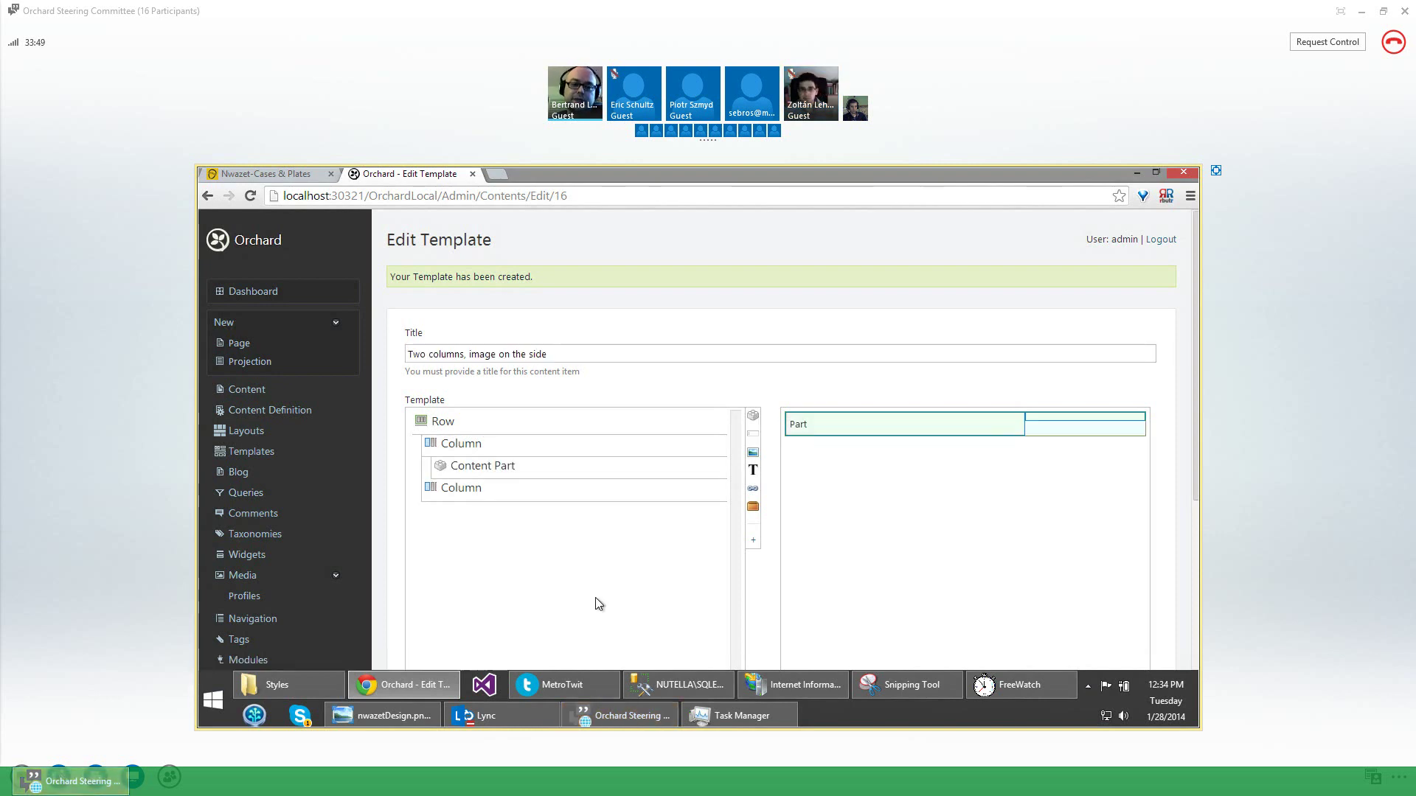
click(507, 470)
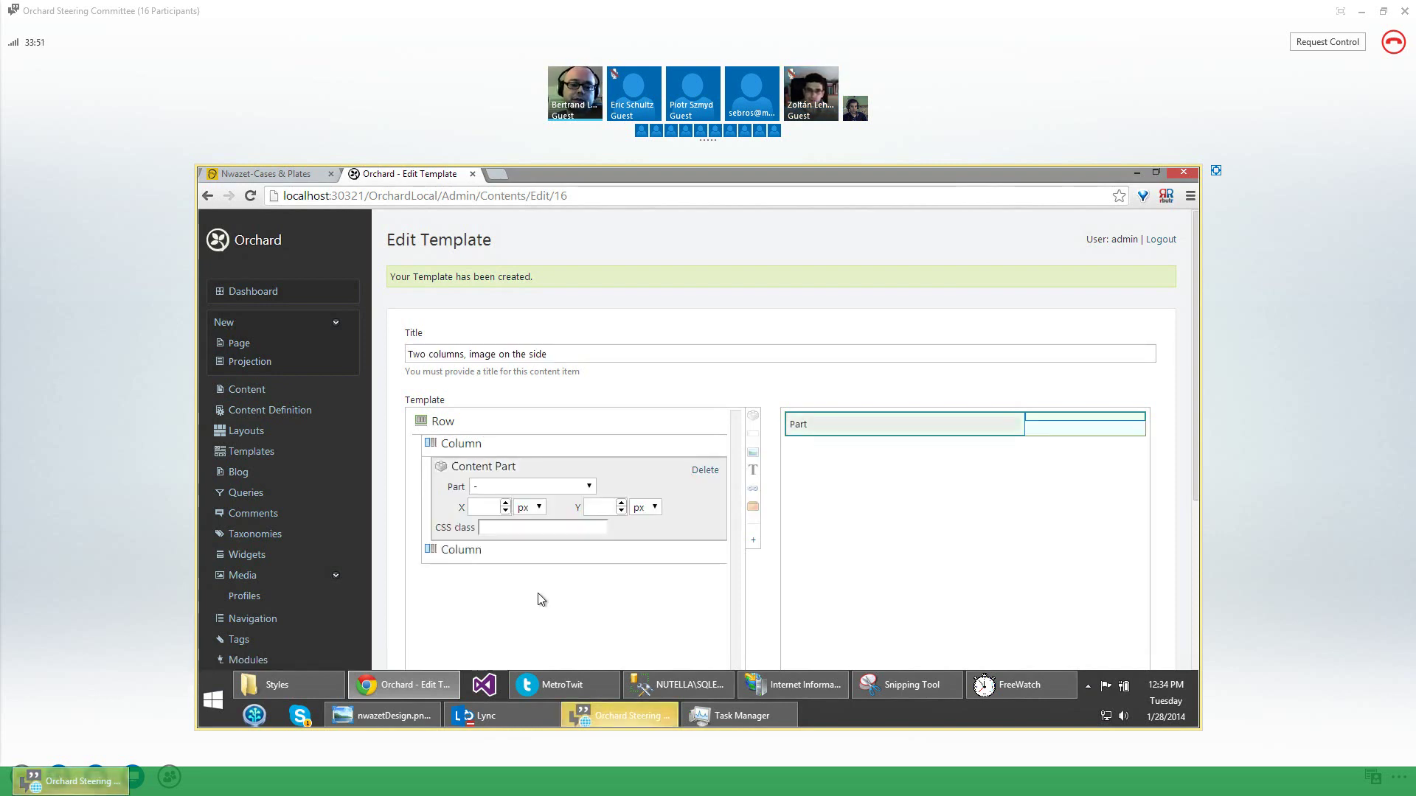
click(550, 487)
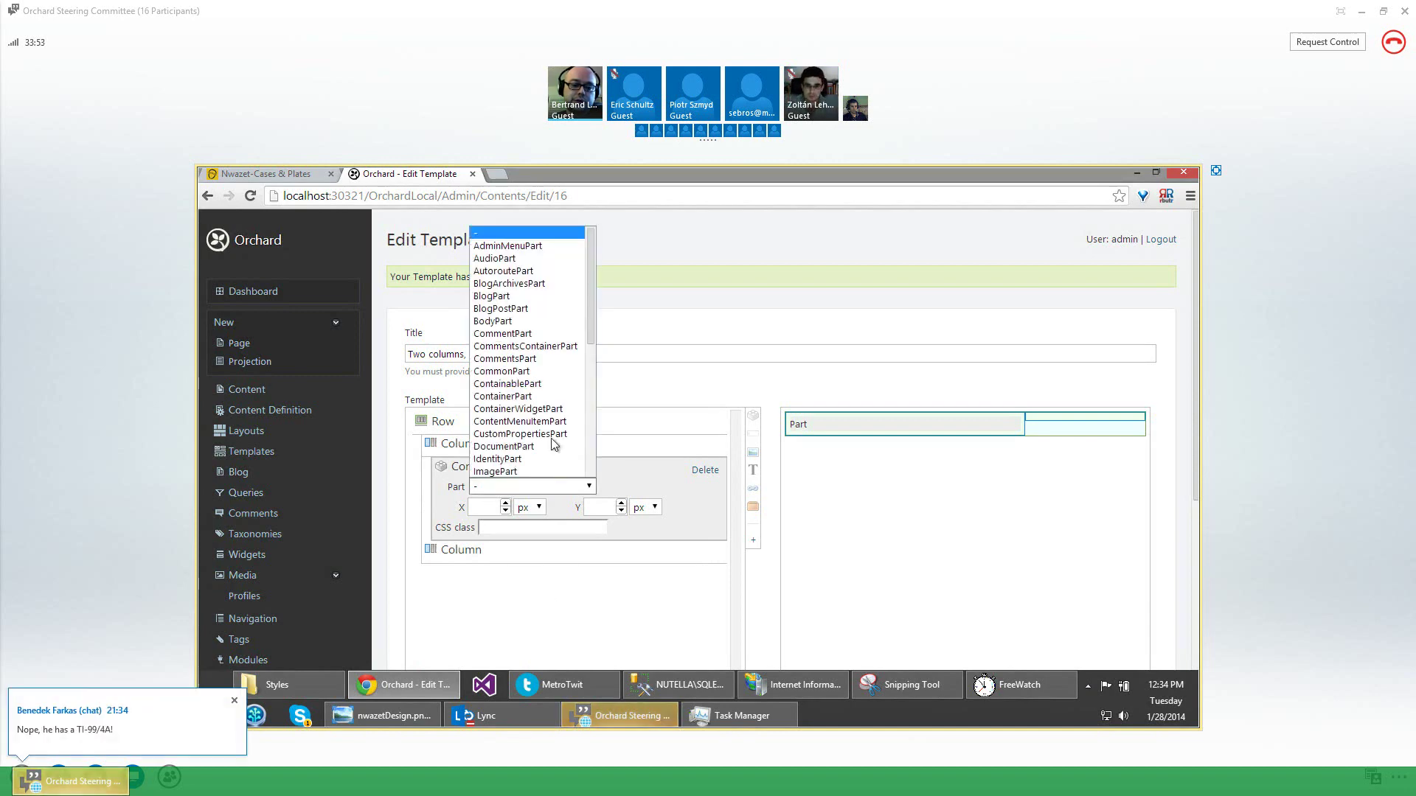
click(493, 321)
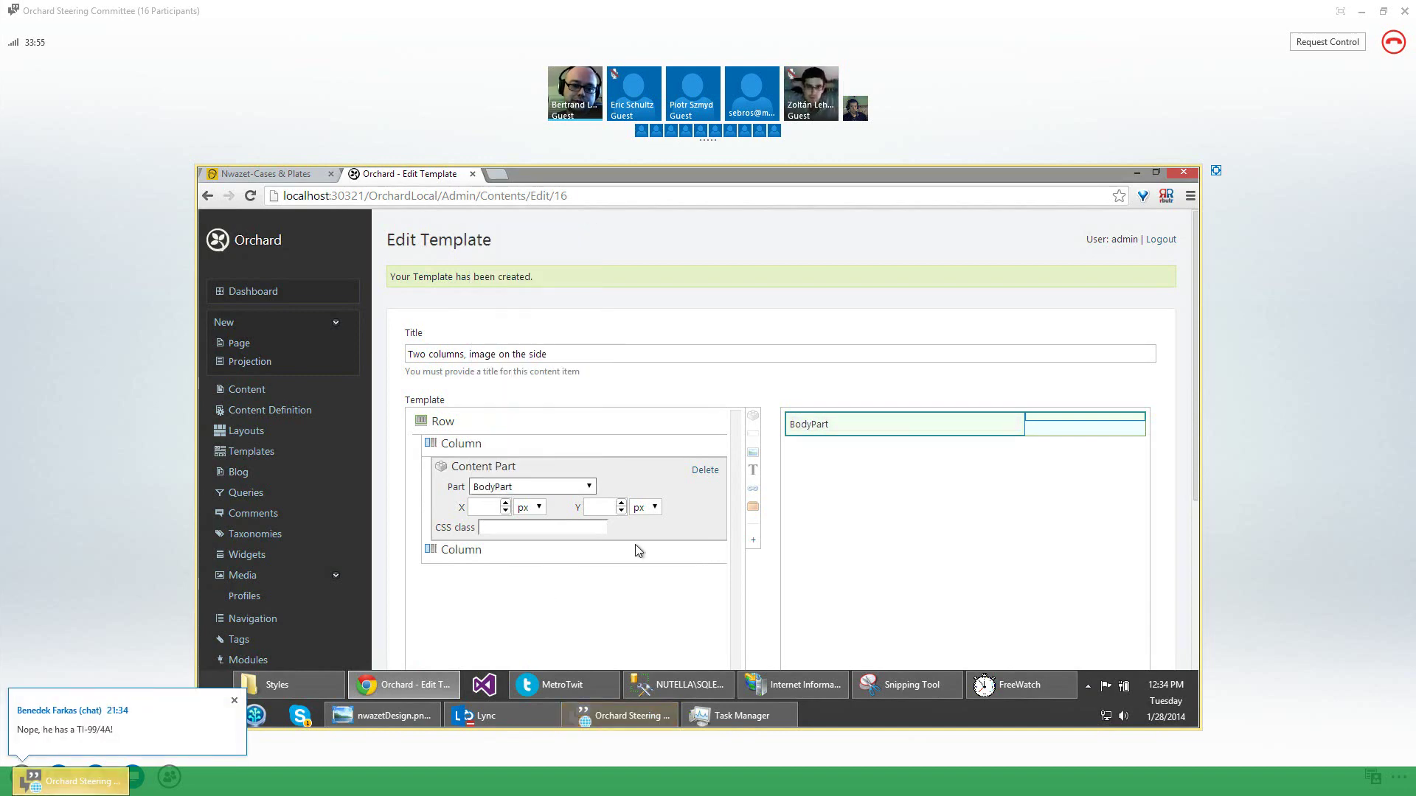
click(458, 551)
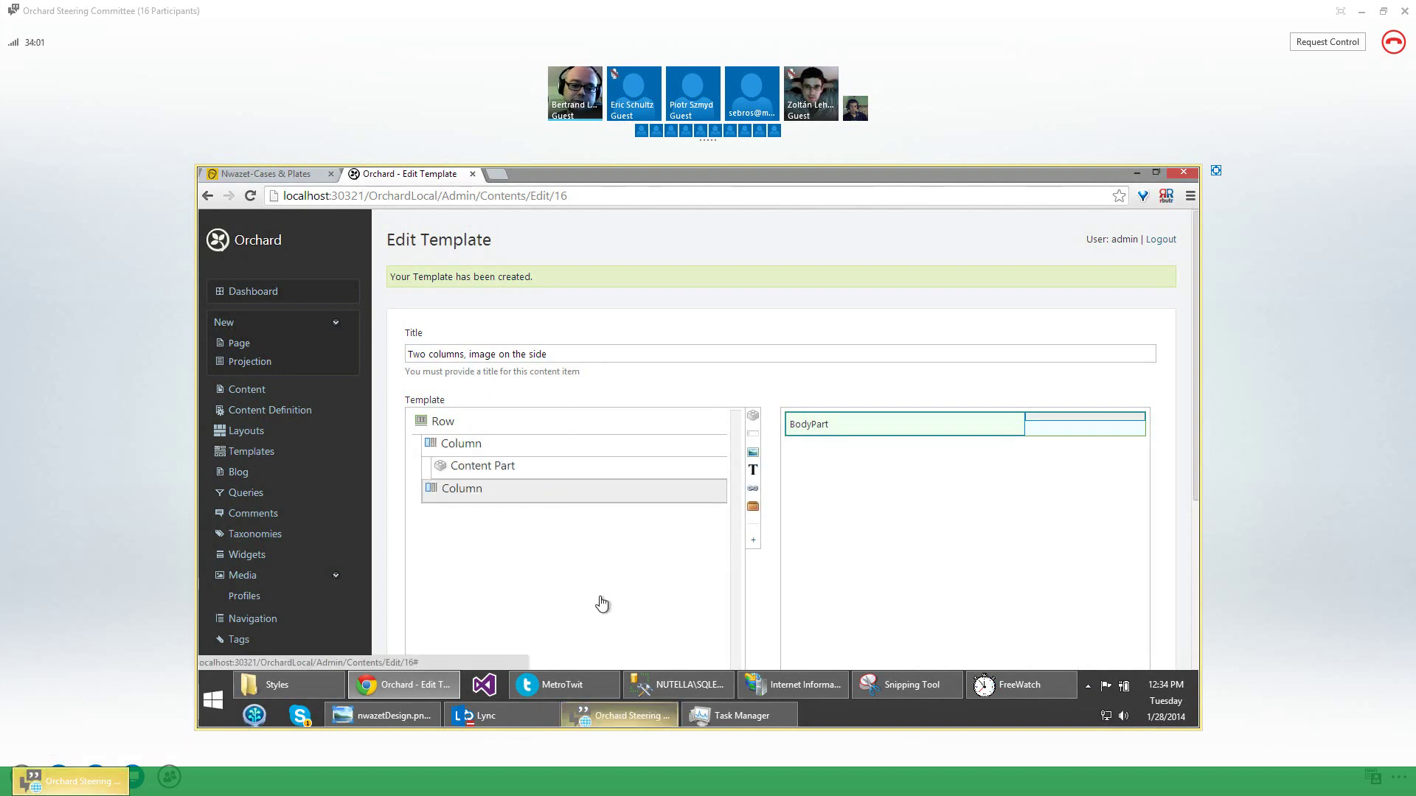
drag(602, 605, 468, 506)
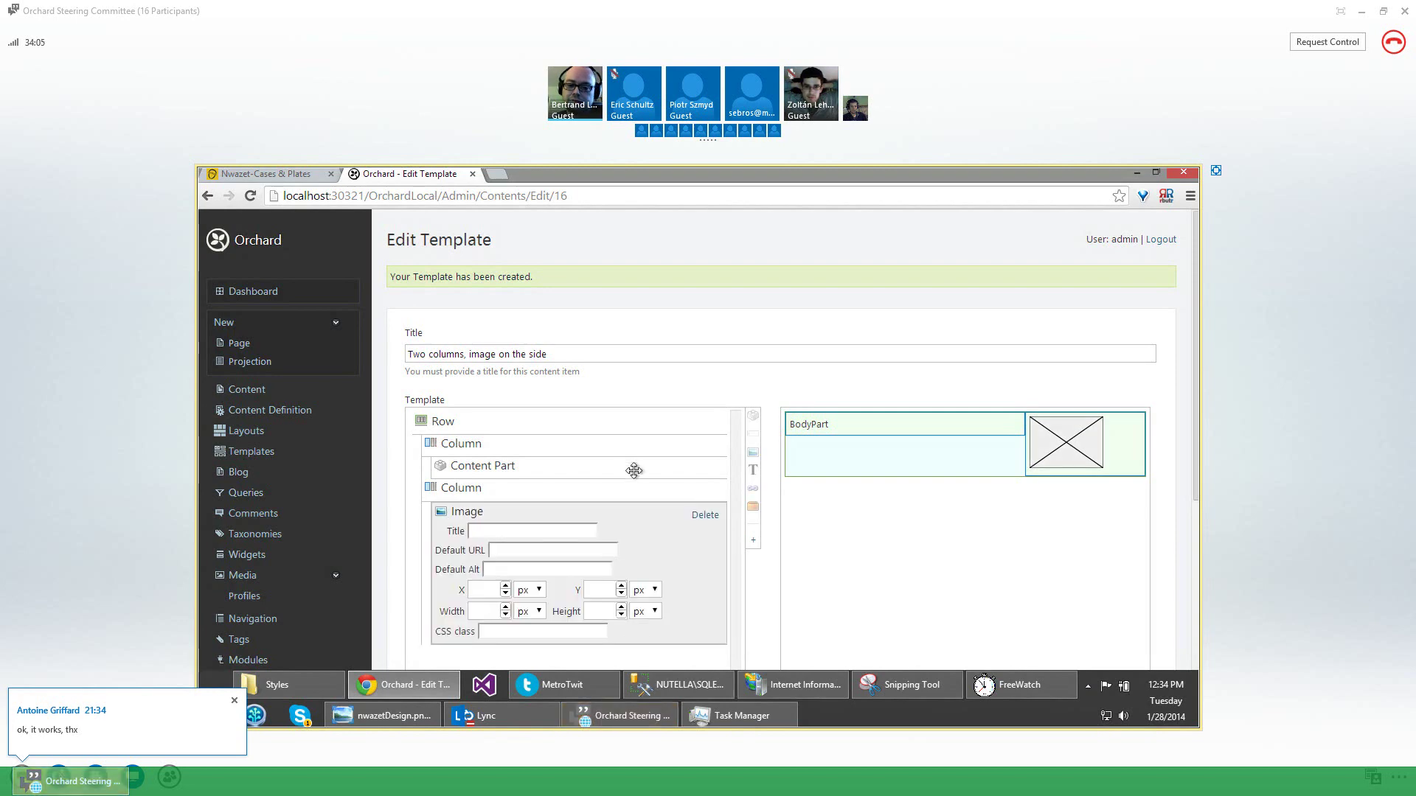
Show the template as XML and test the column spans at 2 and 8
scroll(635, 479, down, 3)
scroll(634, 487, up, 3)
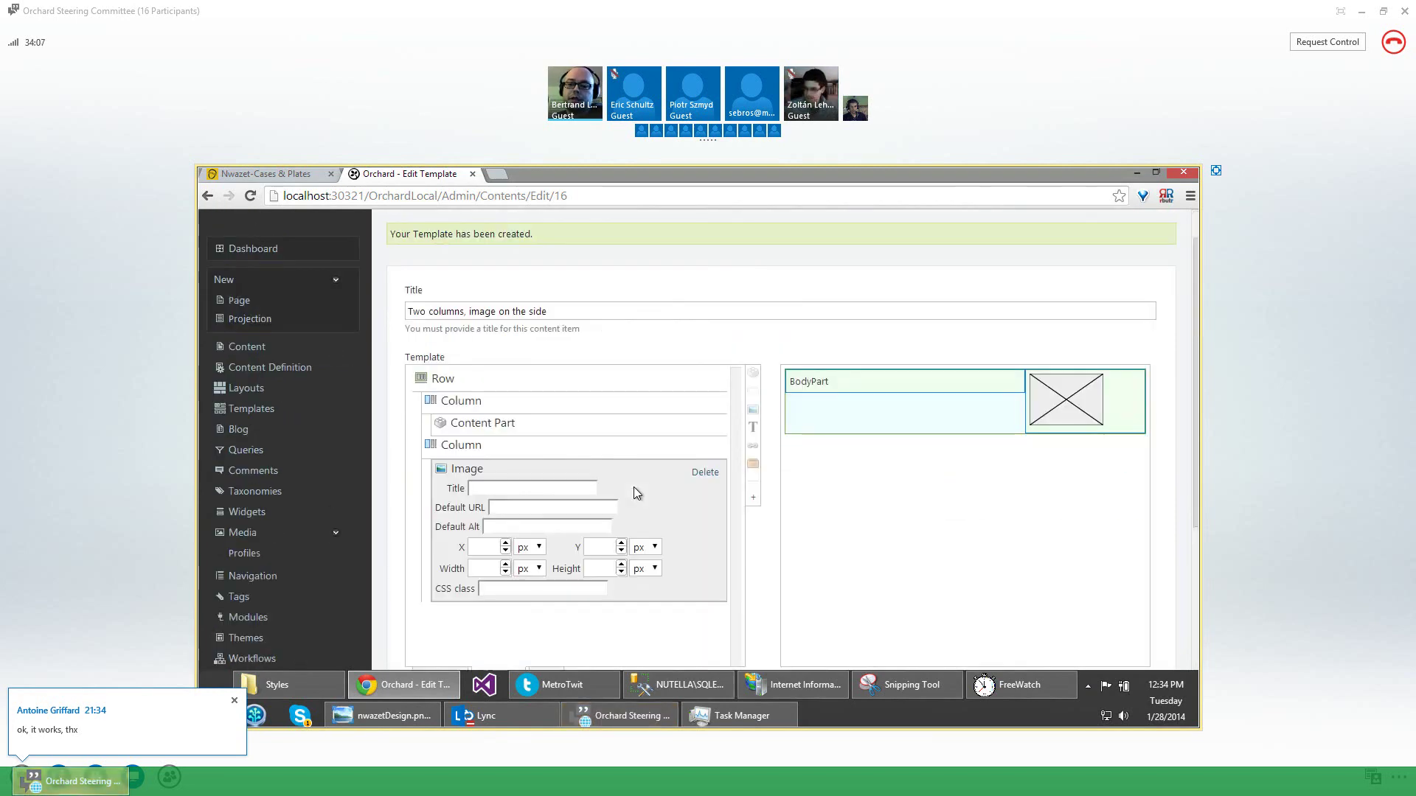
scroll(649, 516, down, 2)
scroll(649, 550, down, 2)
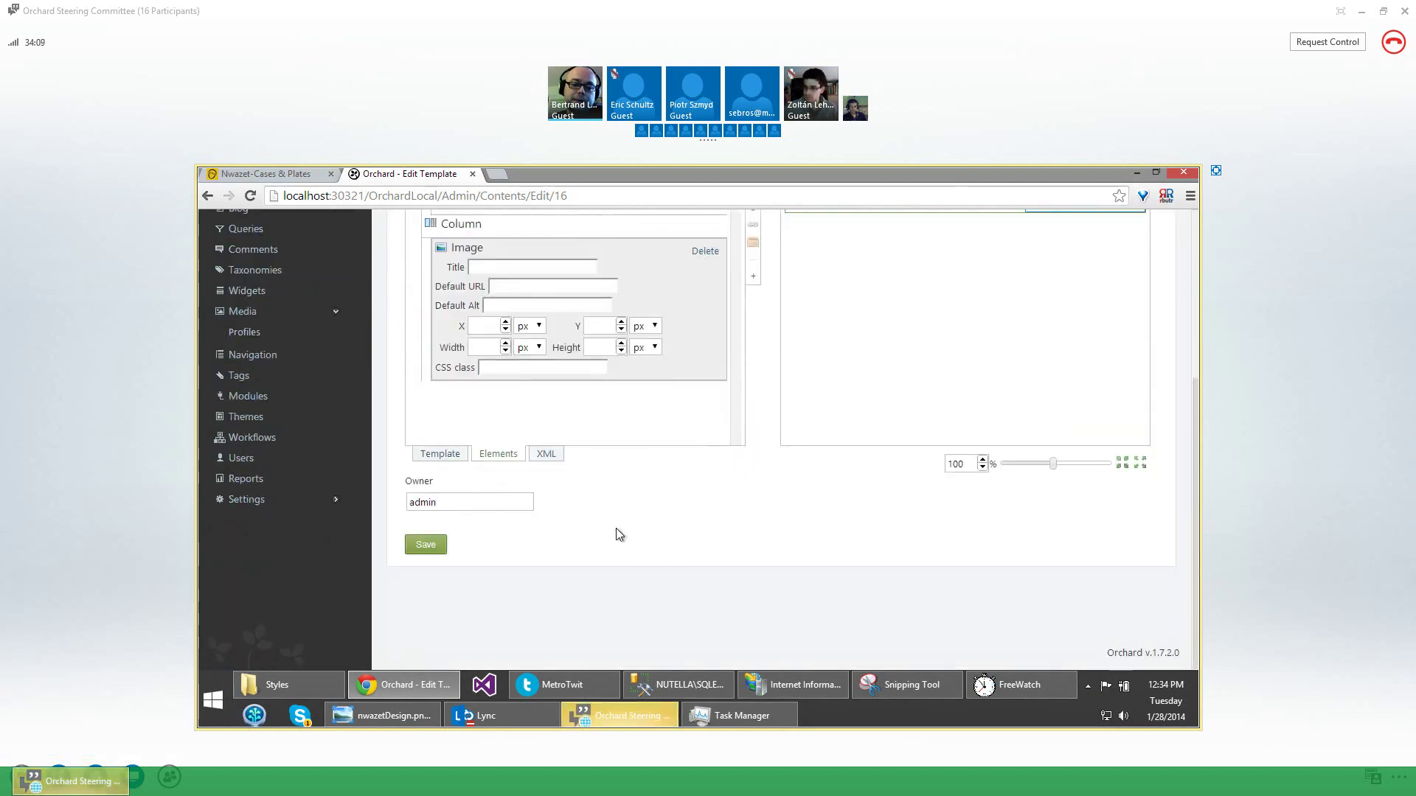
scroll(639, 536, up, 1)
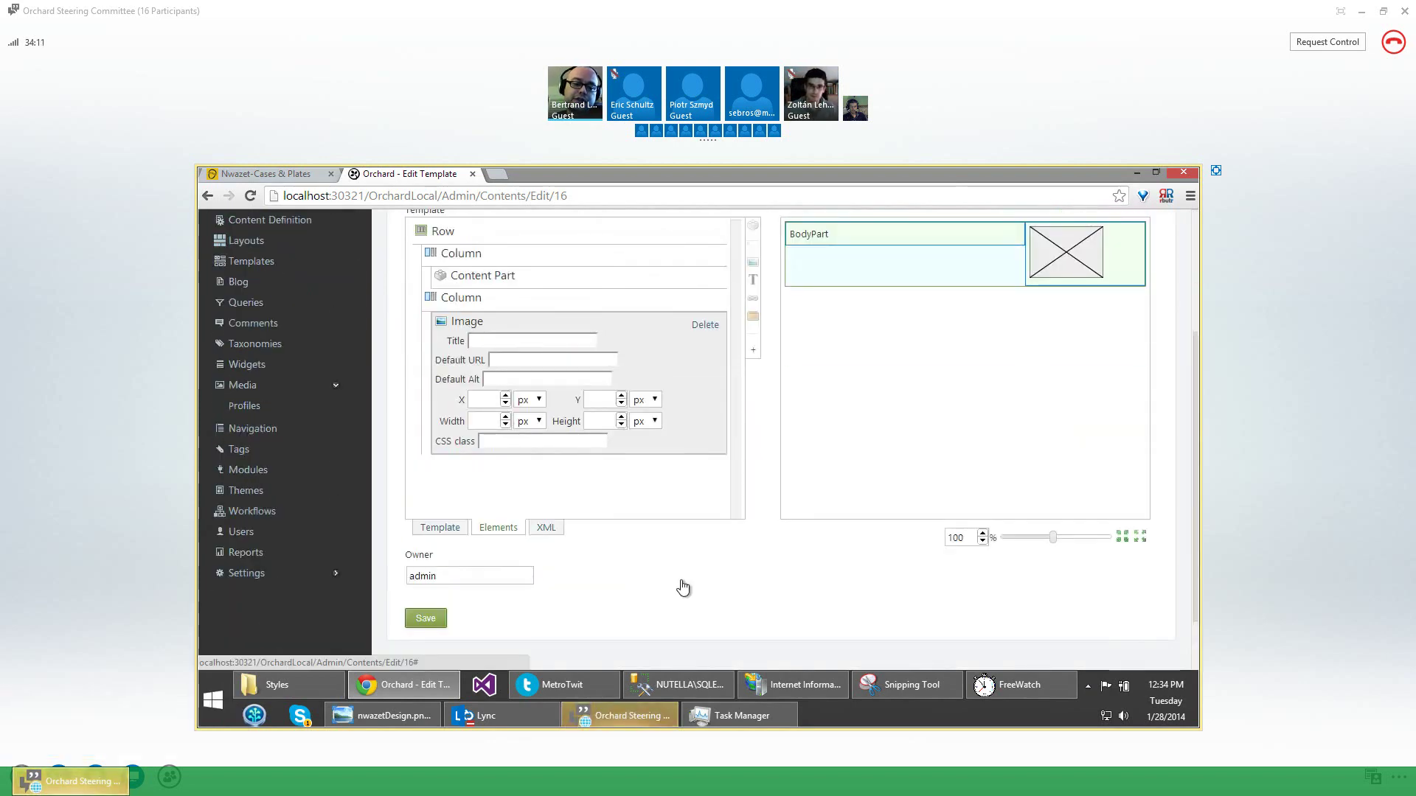
click(545, 527)
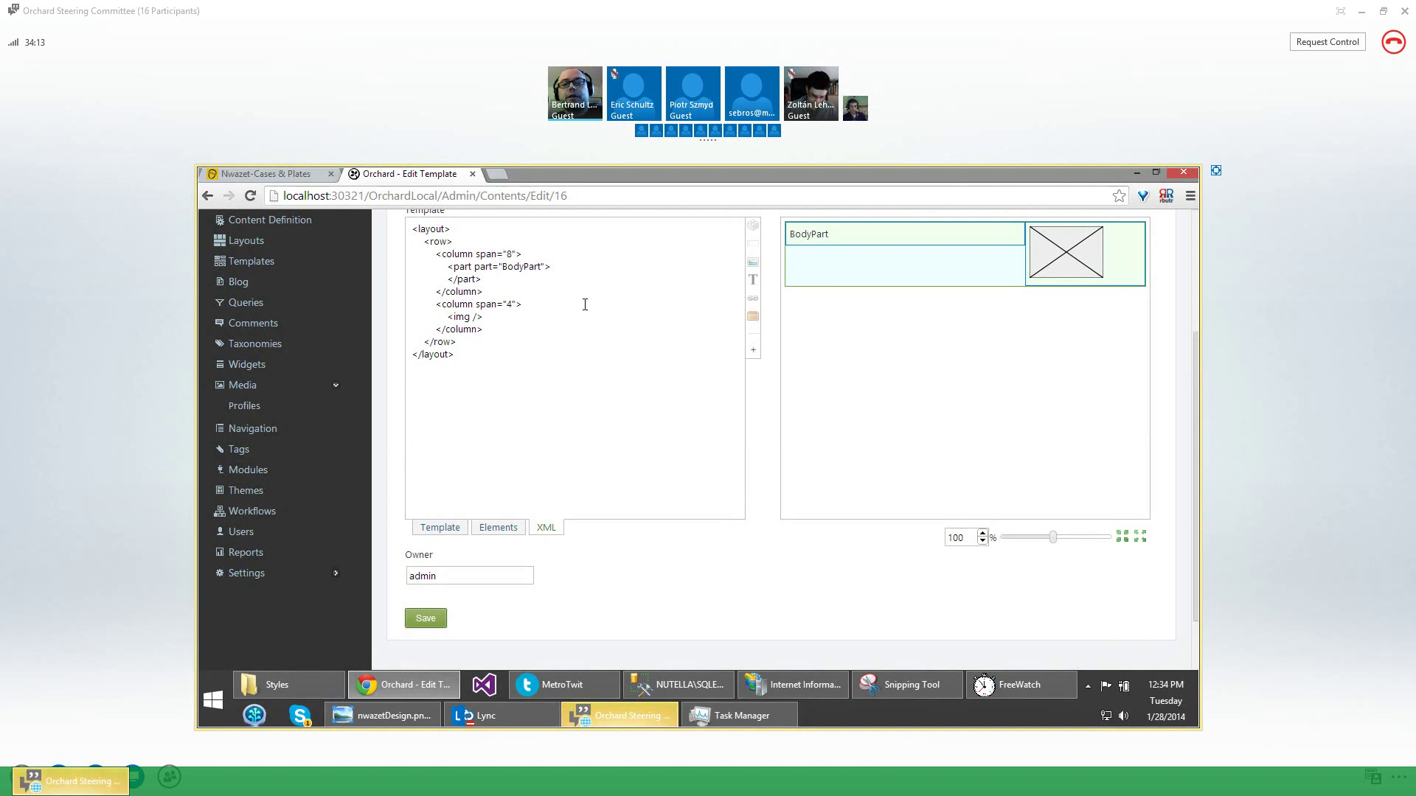
double_click(508, 253)
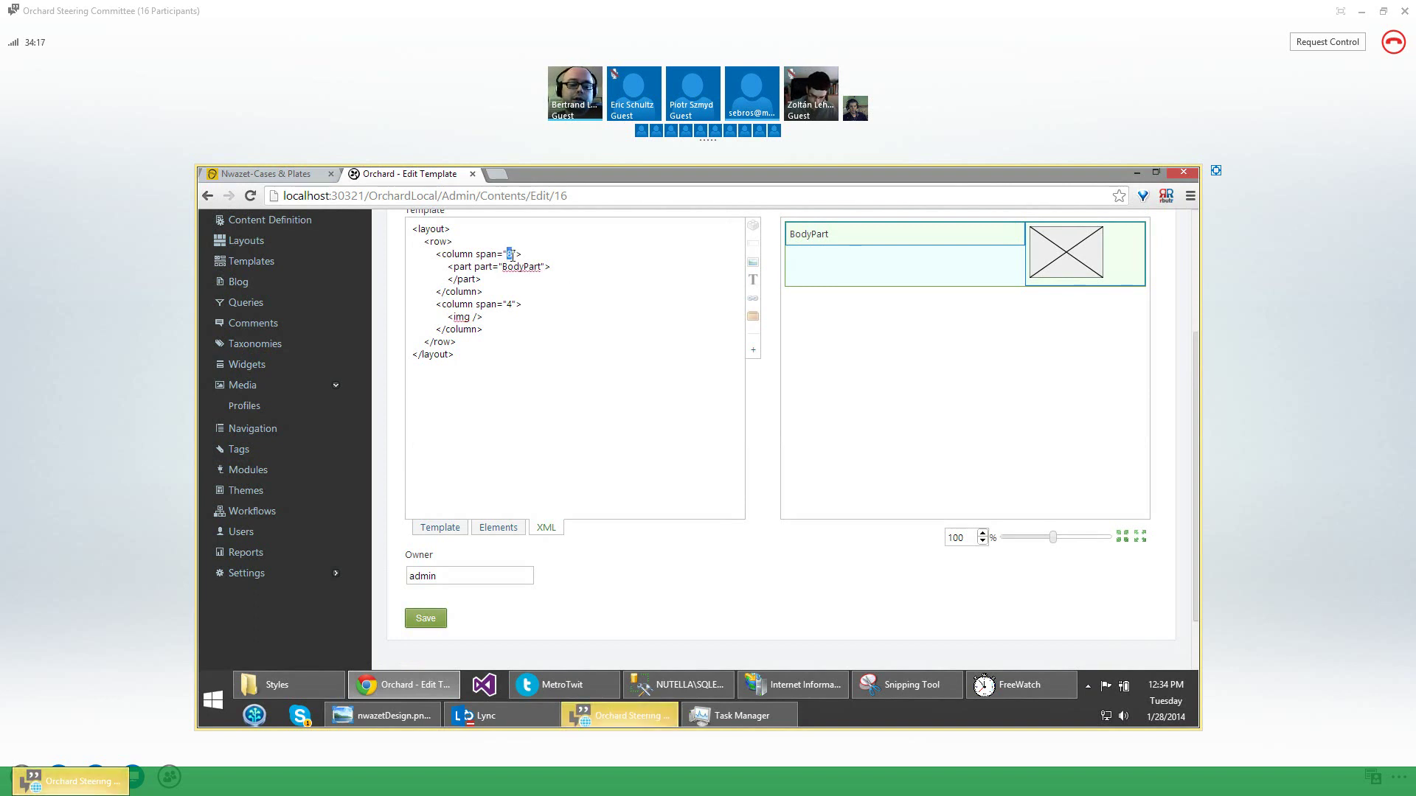
text(2)
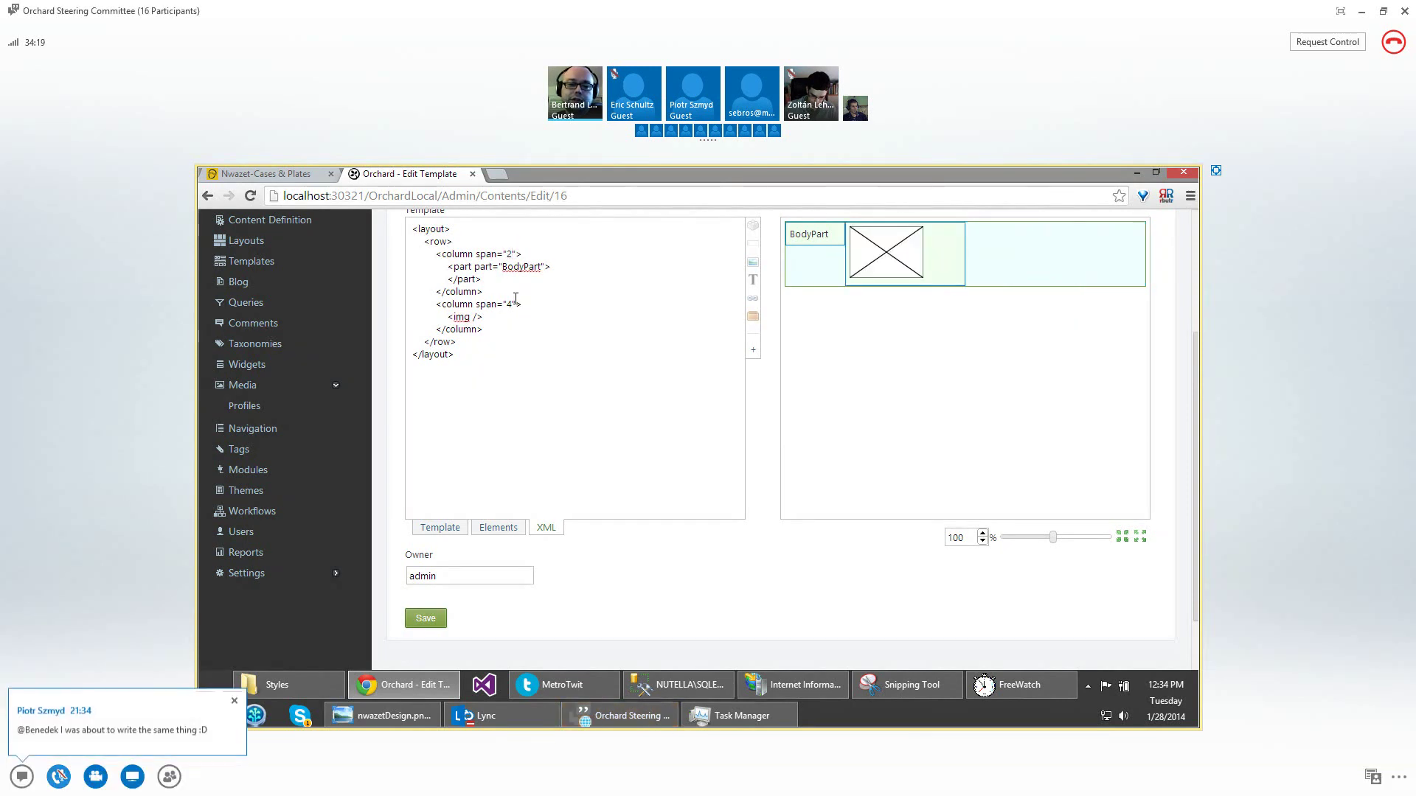
double_click(508, 304)
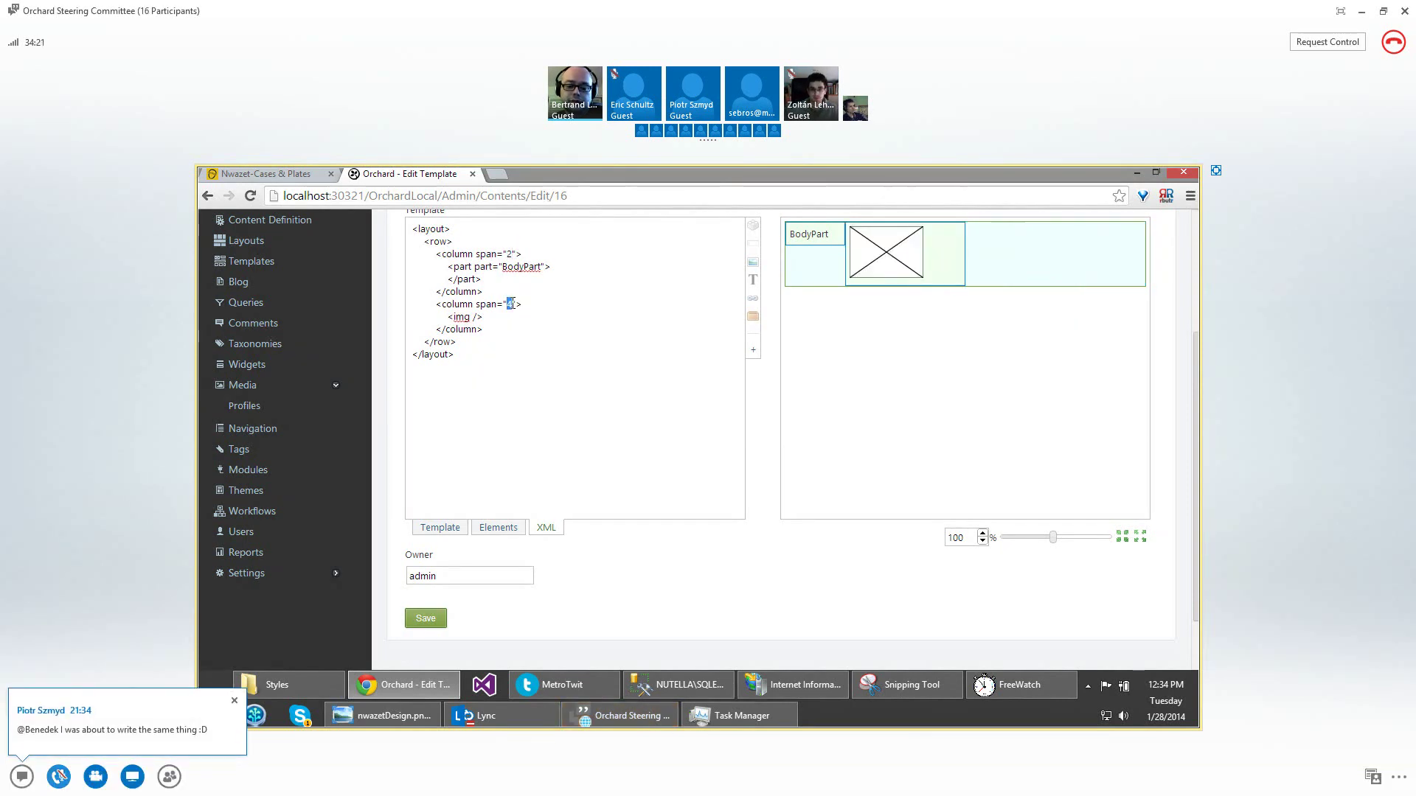
text(8)
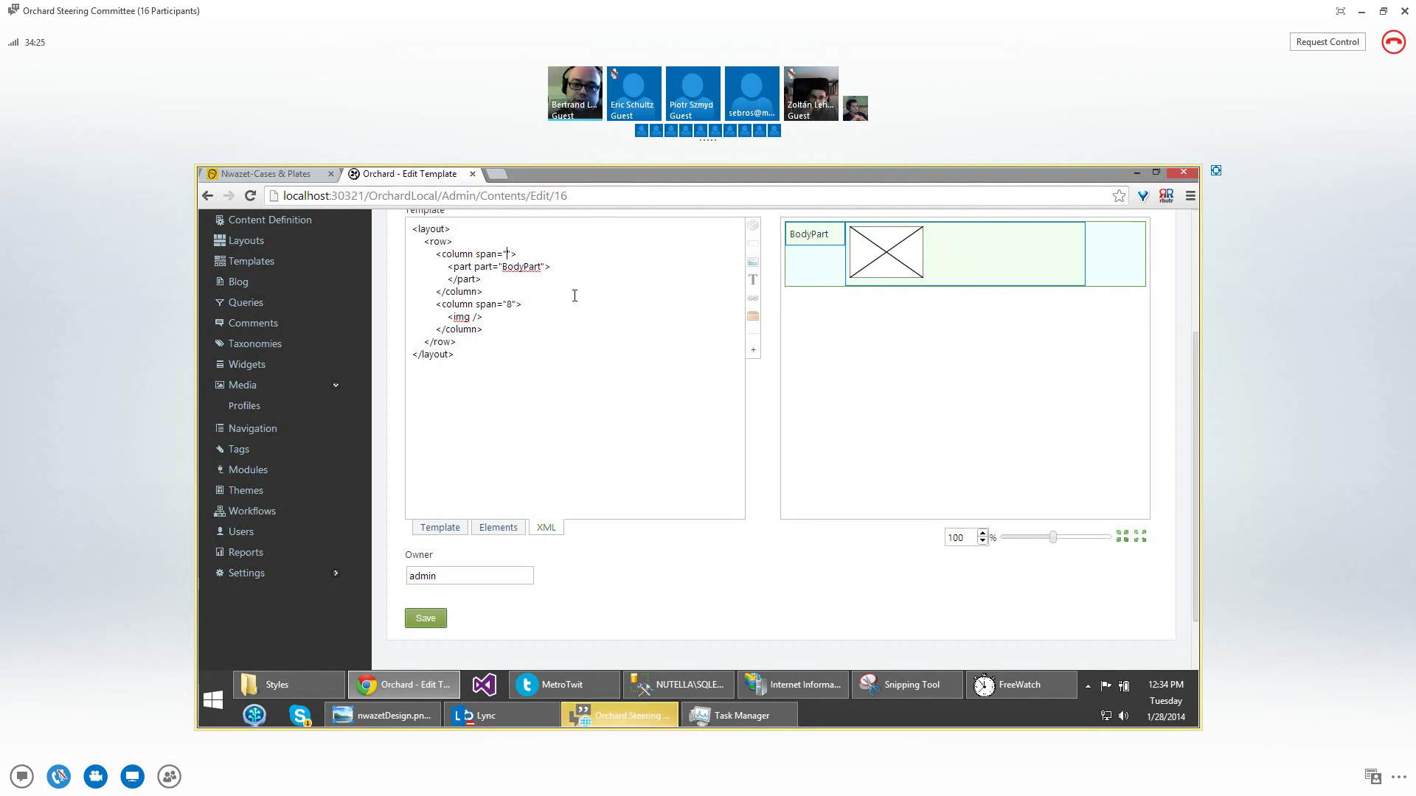
Restore the column spans to 8 and 4 in the XML markup
key(BackSpace)
text(8)
key(Down)
key(Down)
key(Down)
key(Down)
key(BackSpace)
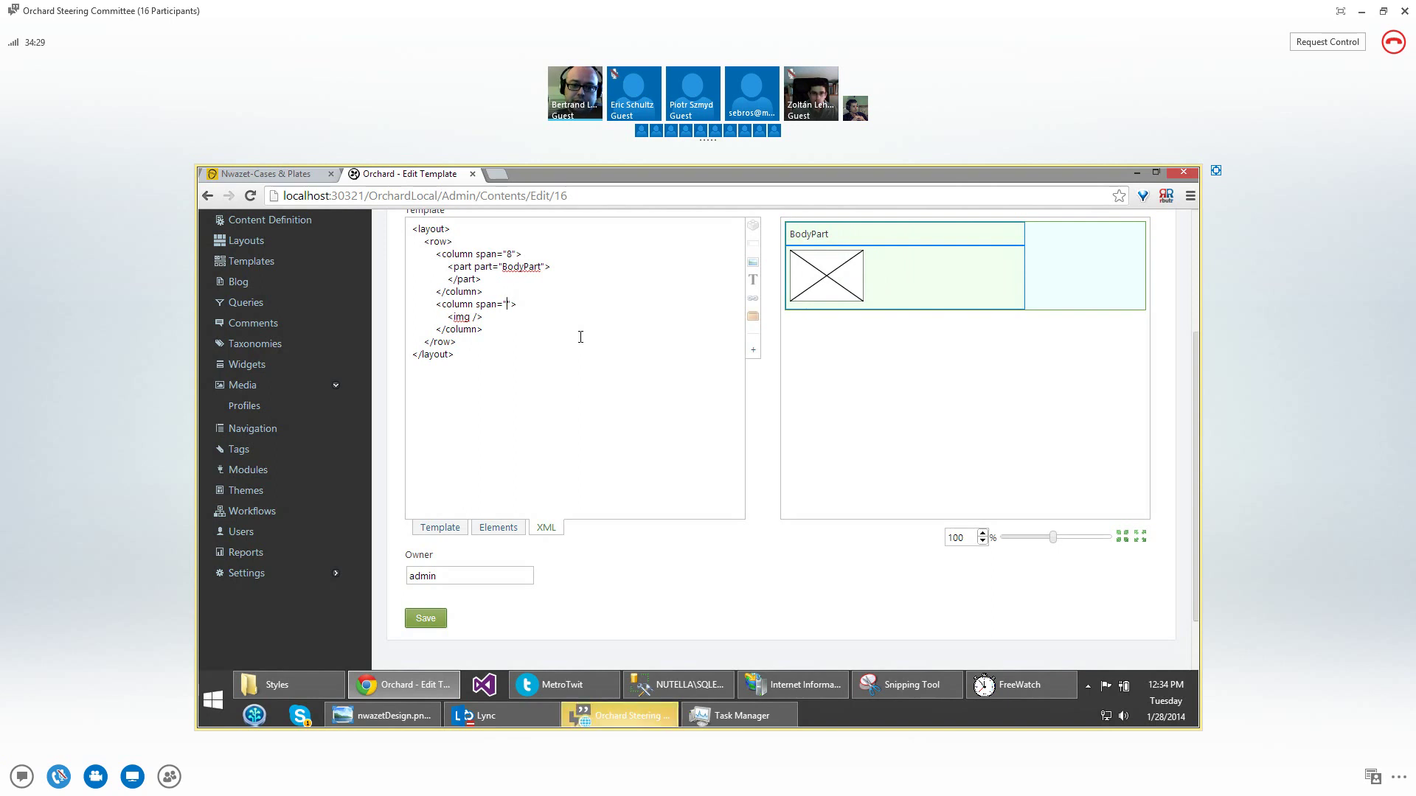
text(4)
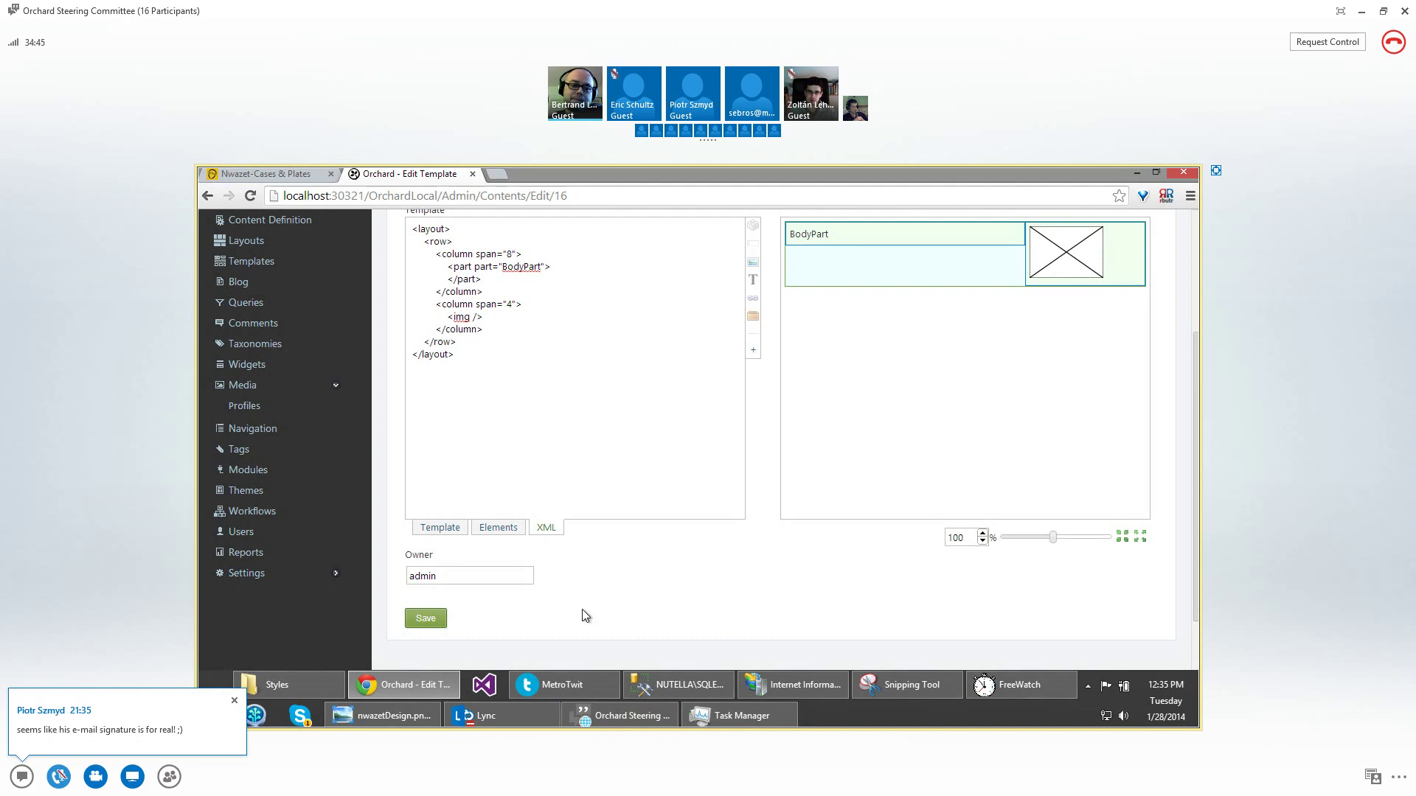
Save the template changes and go to the Content Definition list of content types
click(426, 619)
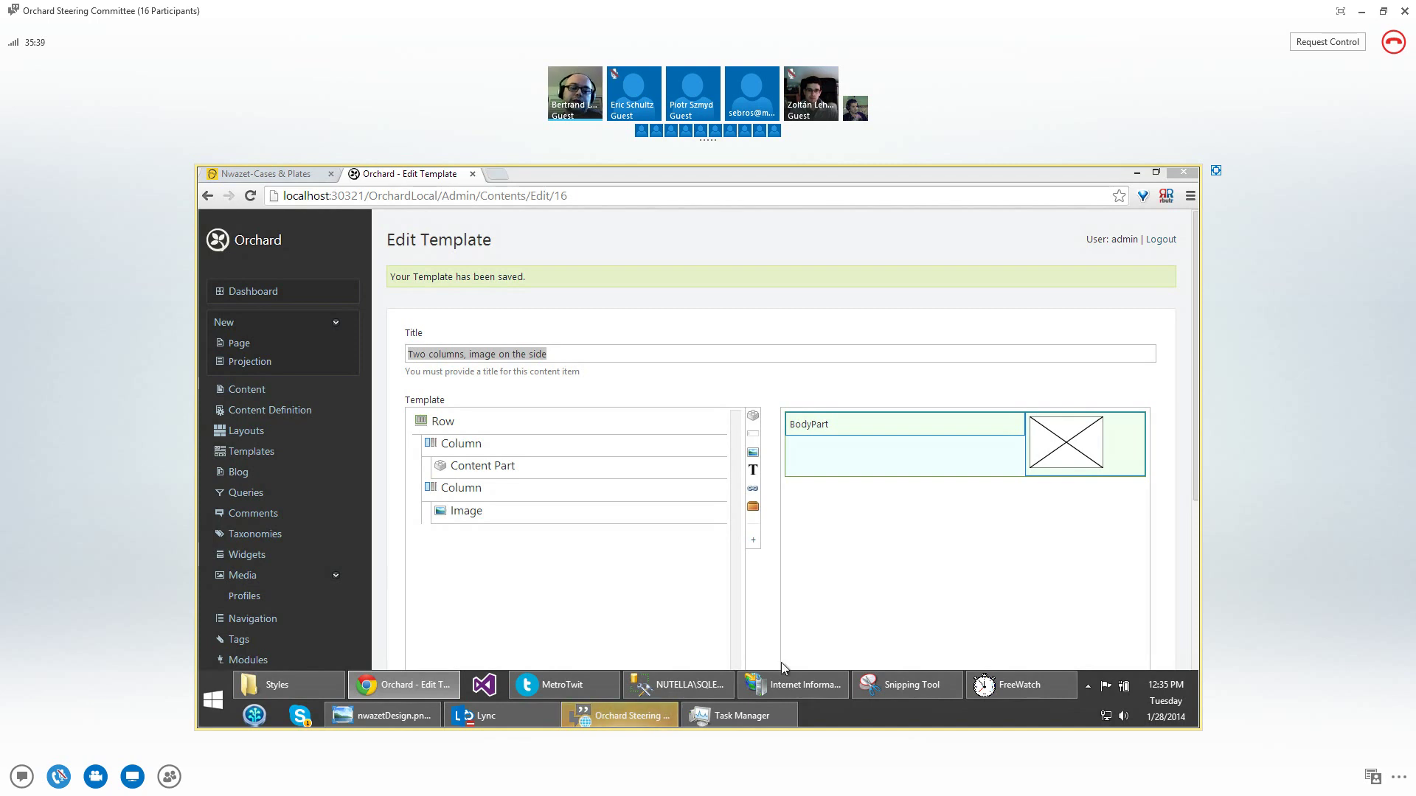
click(768, 600)
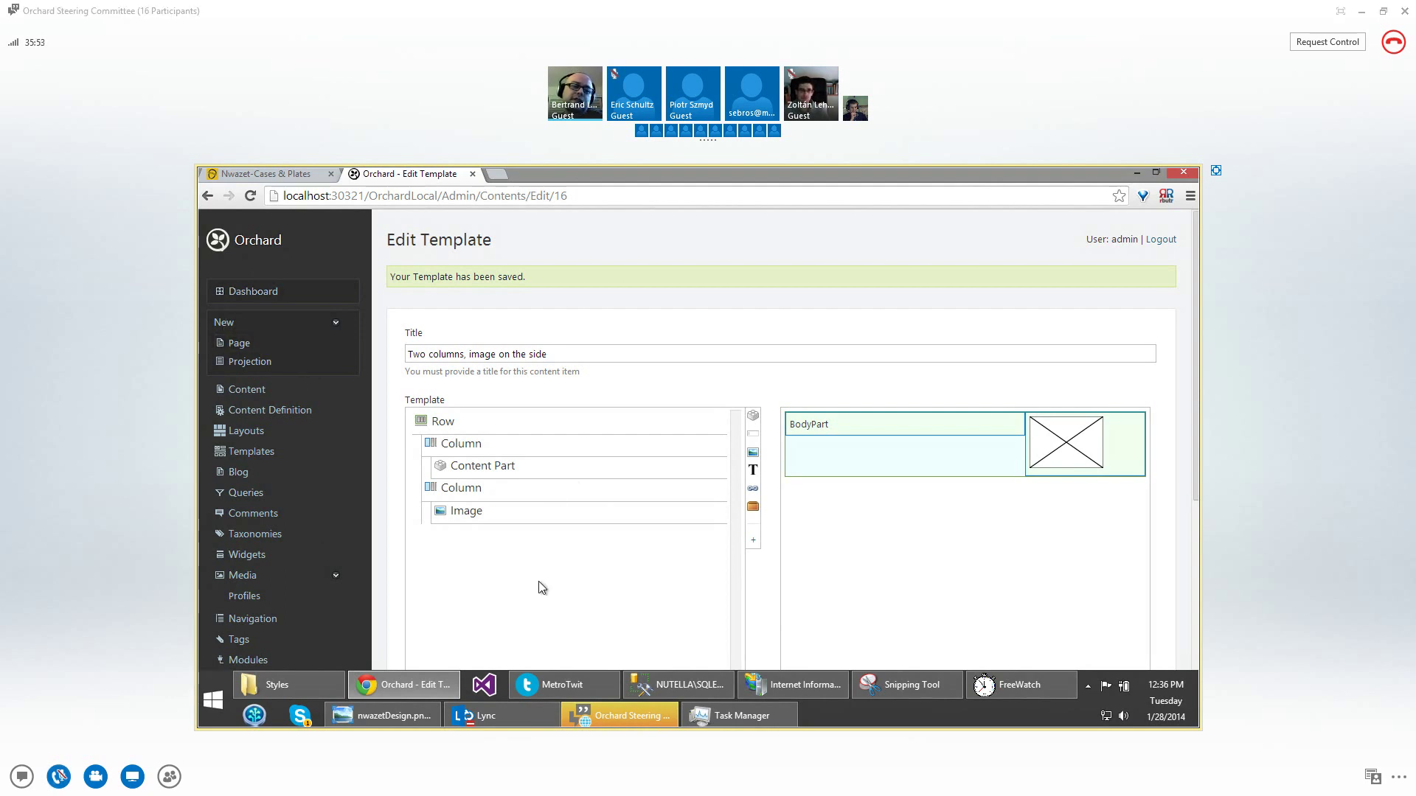
click(276, 413)
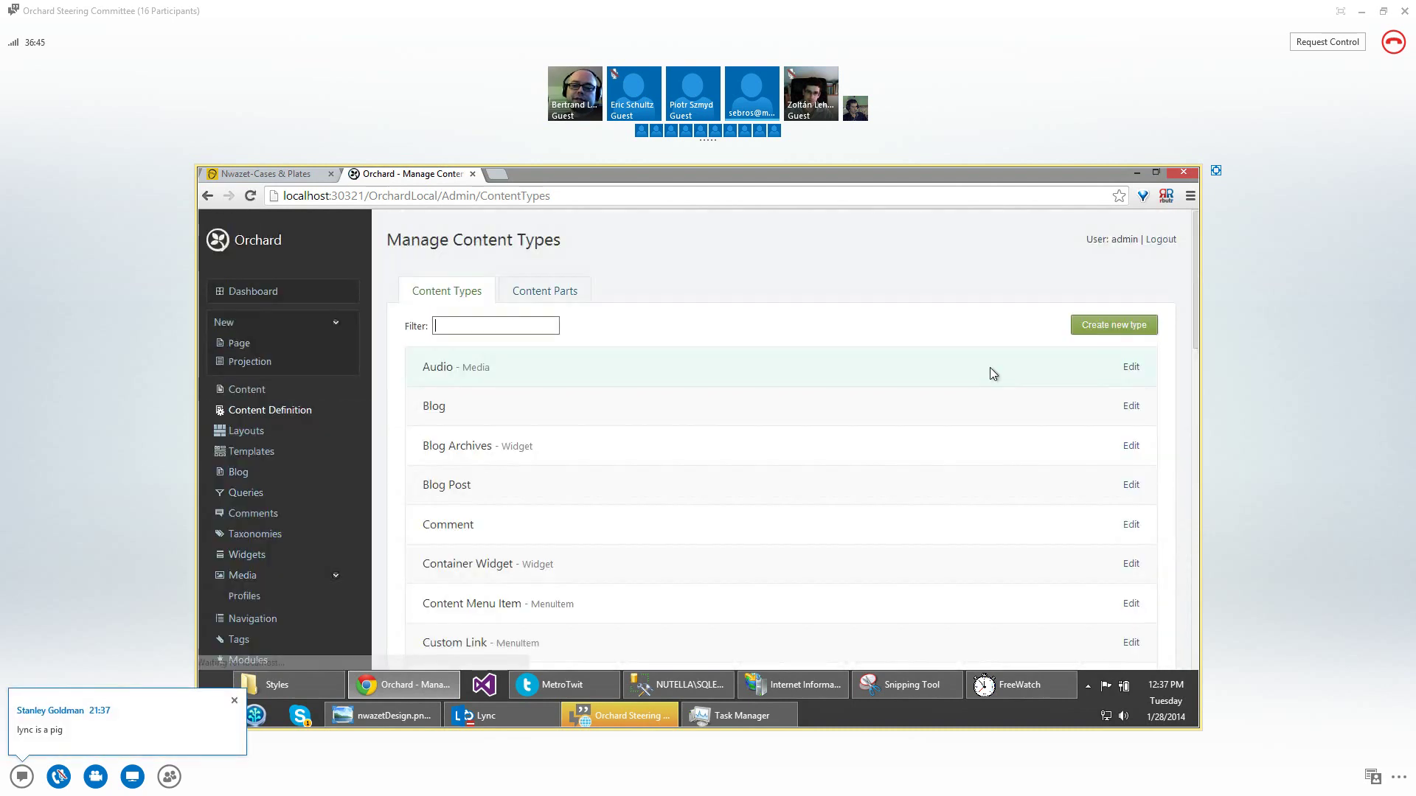
Enter display name 'Templated Page' and content type id 'TemplatedPage' for a new type
click(1104, 330)
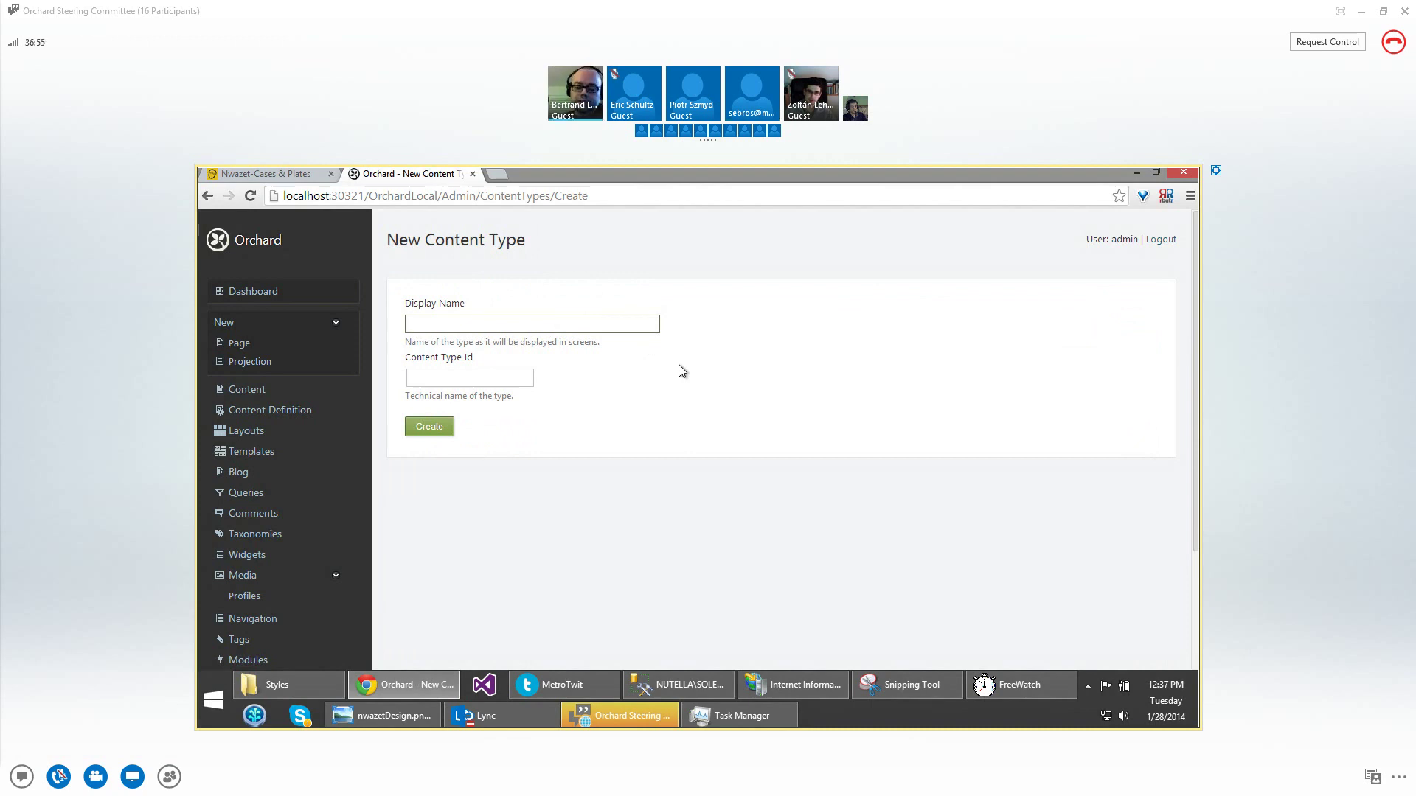
text(Tempalted)
key(BackSpace)
key(BackSpace)
key(BackSpace)
key(BackSpace)
key(BackSpace)
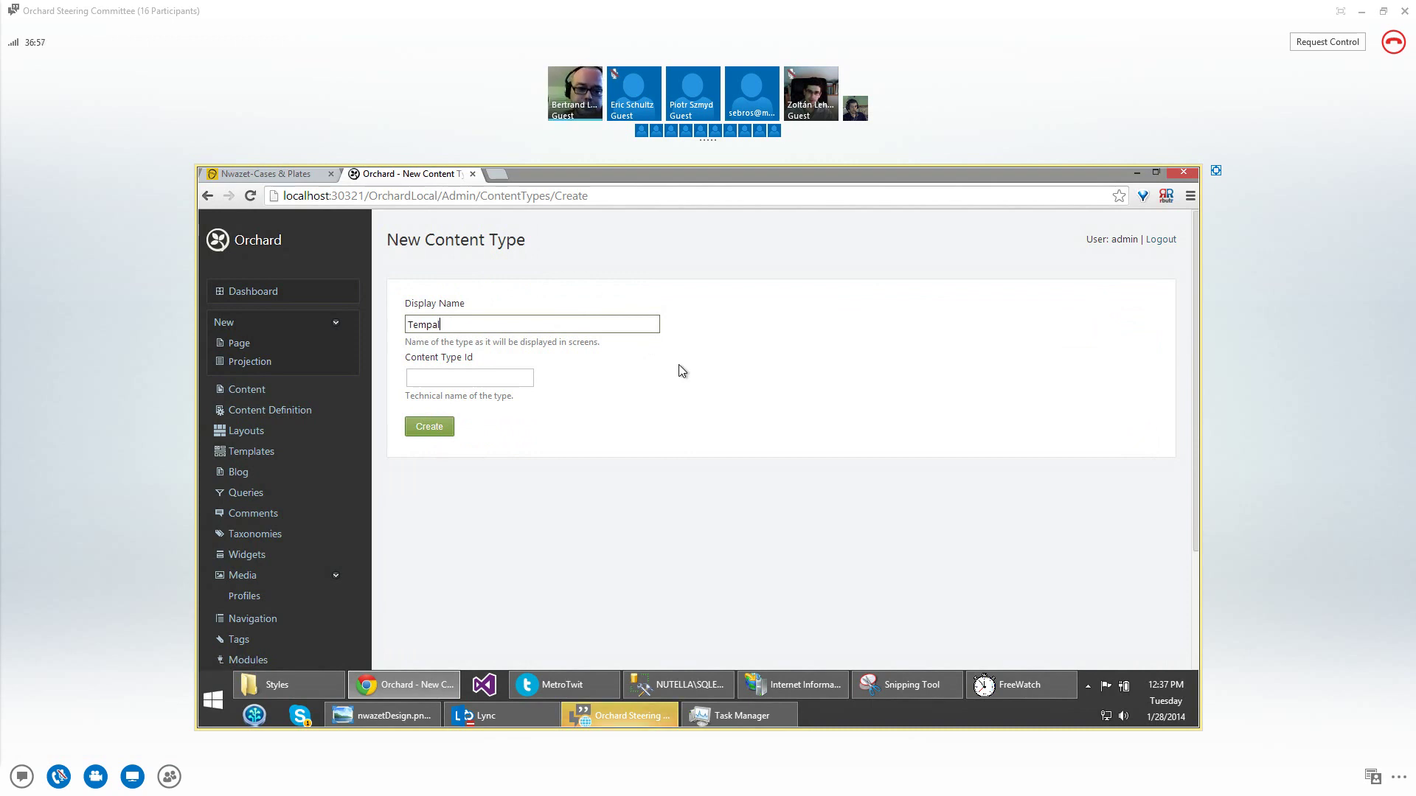
text(la)
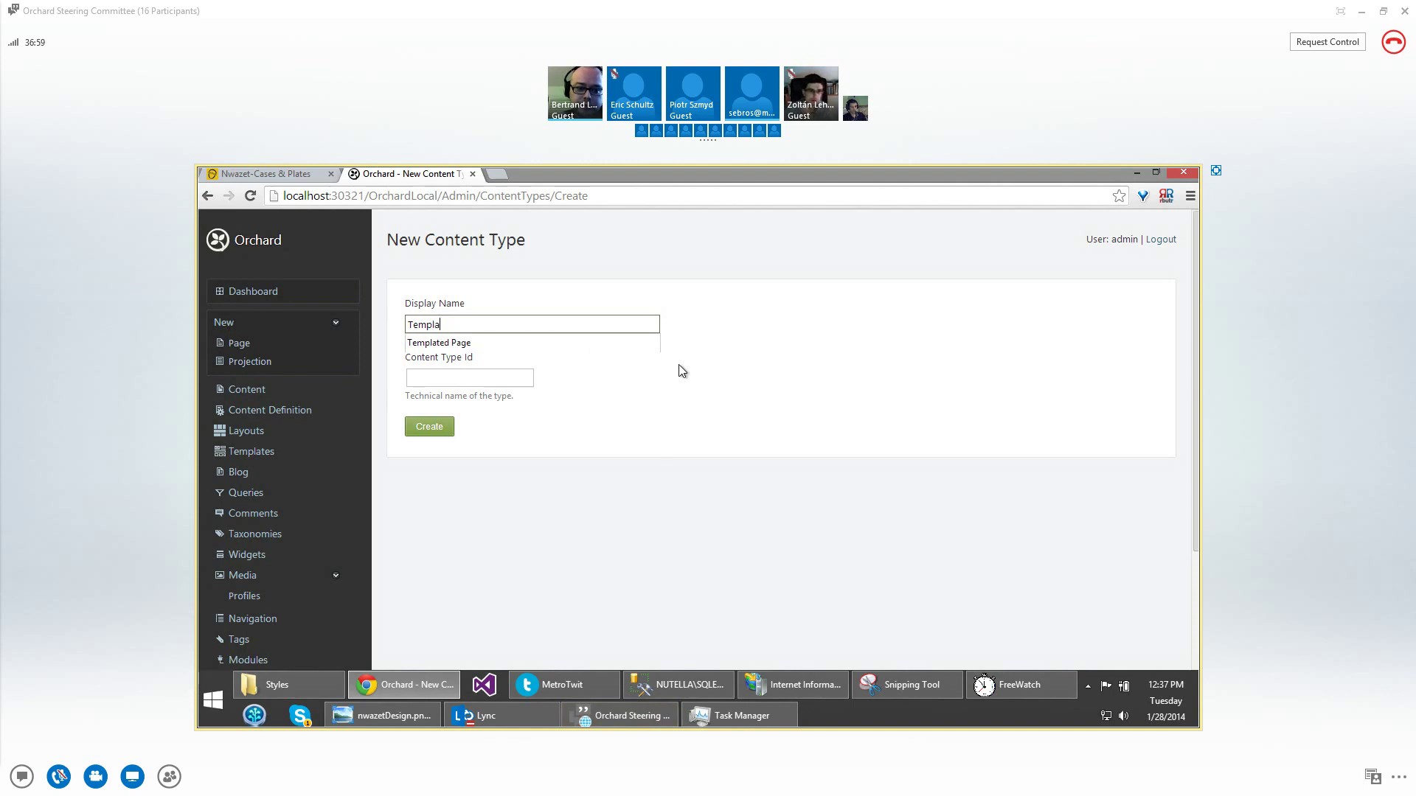
key(Down)
key(Return)
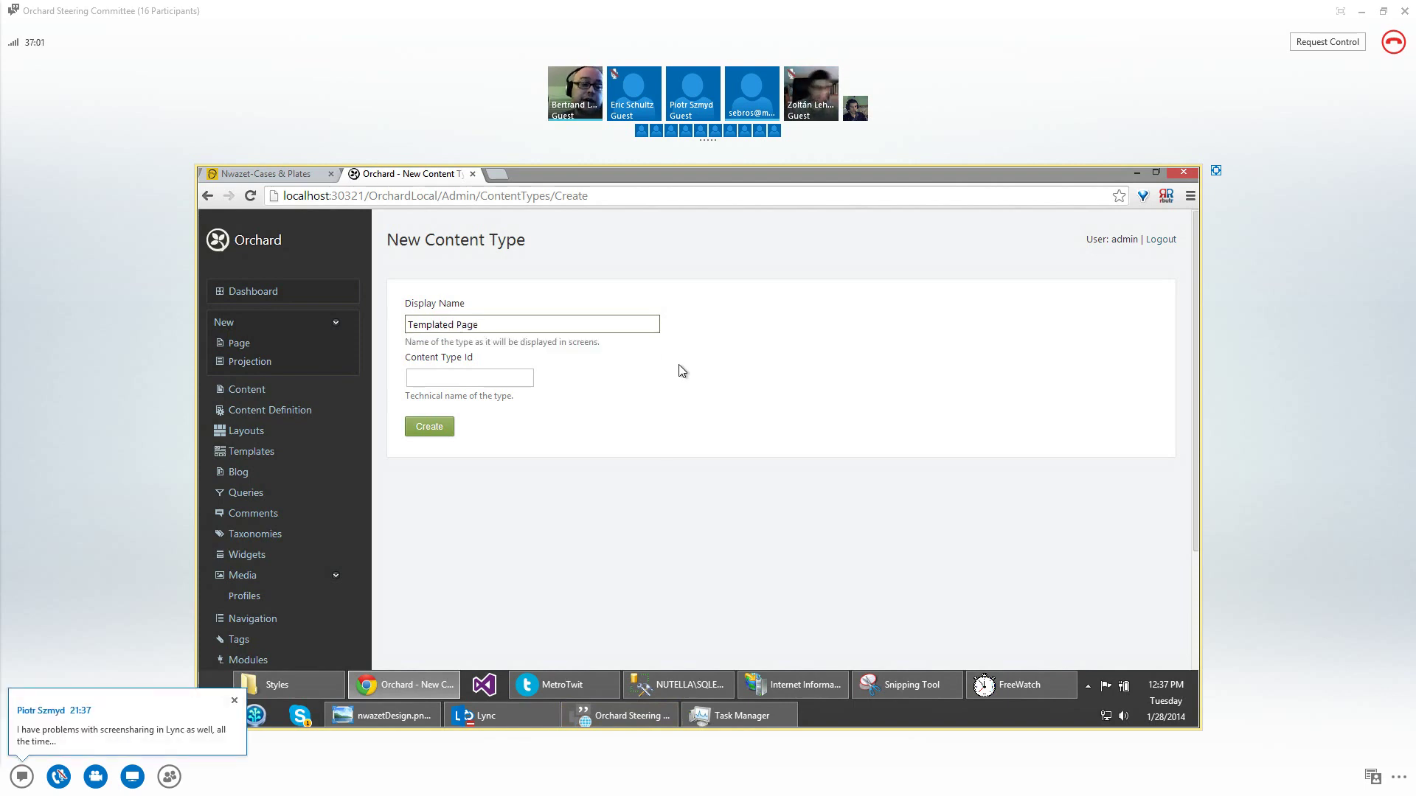
click(518, 375)
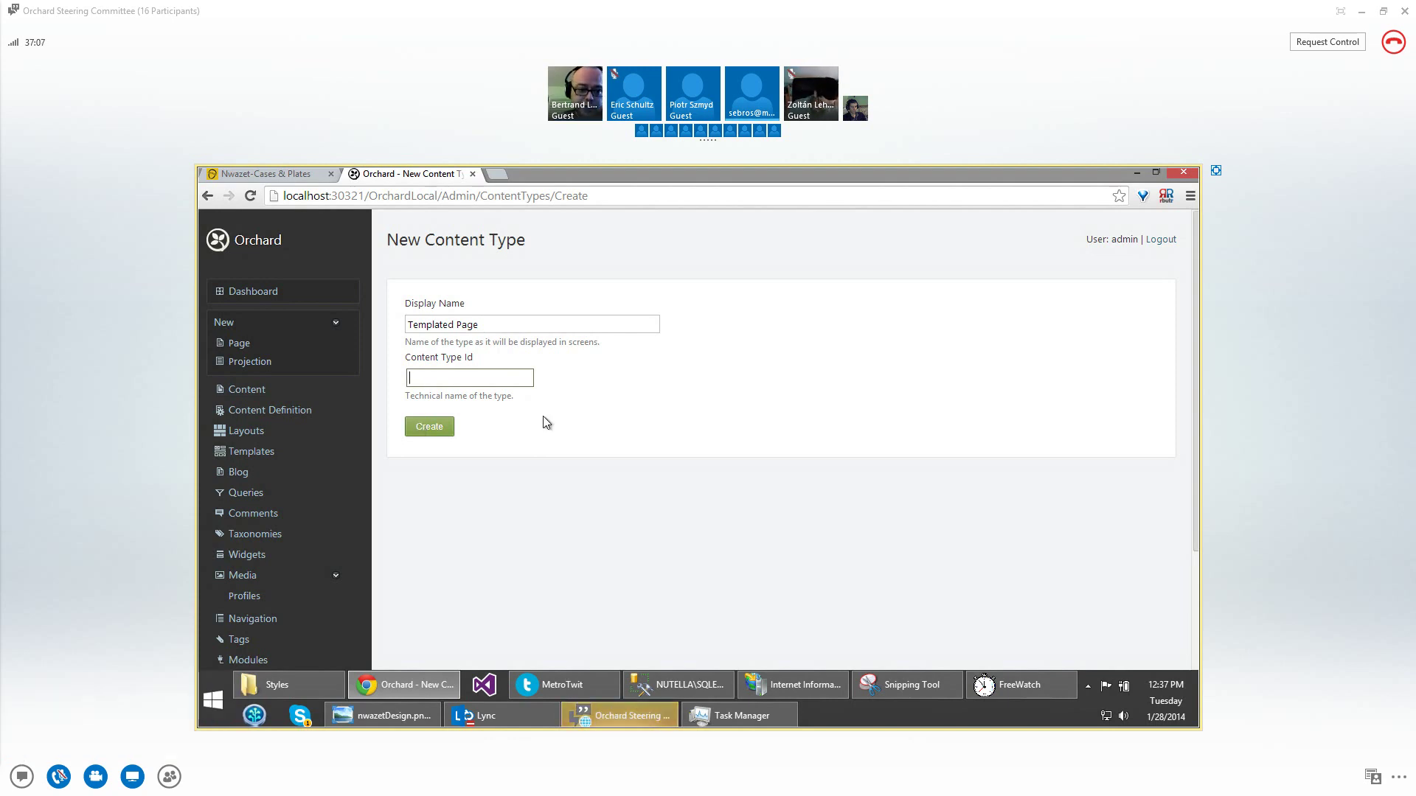
text(TemplatedPageemplatedPage)
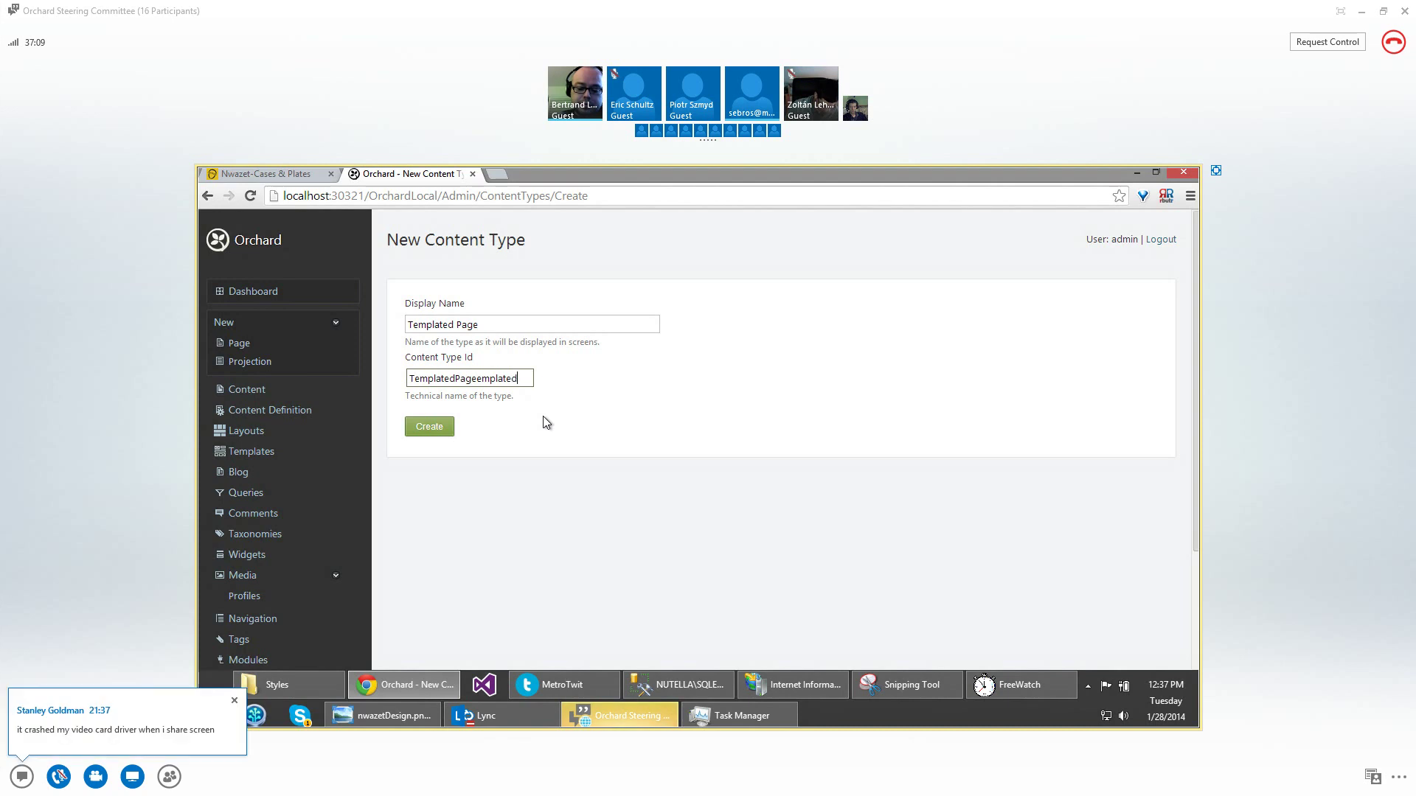
key(ctrl+z)
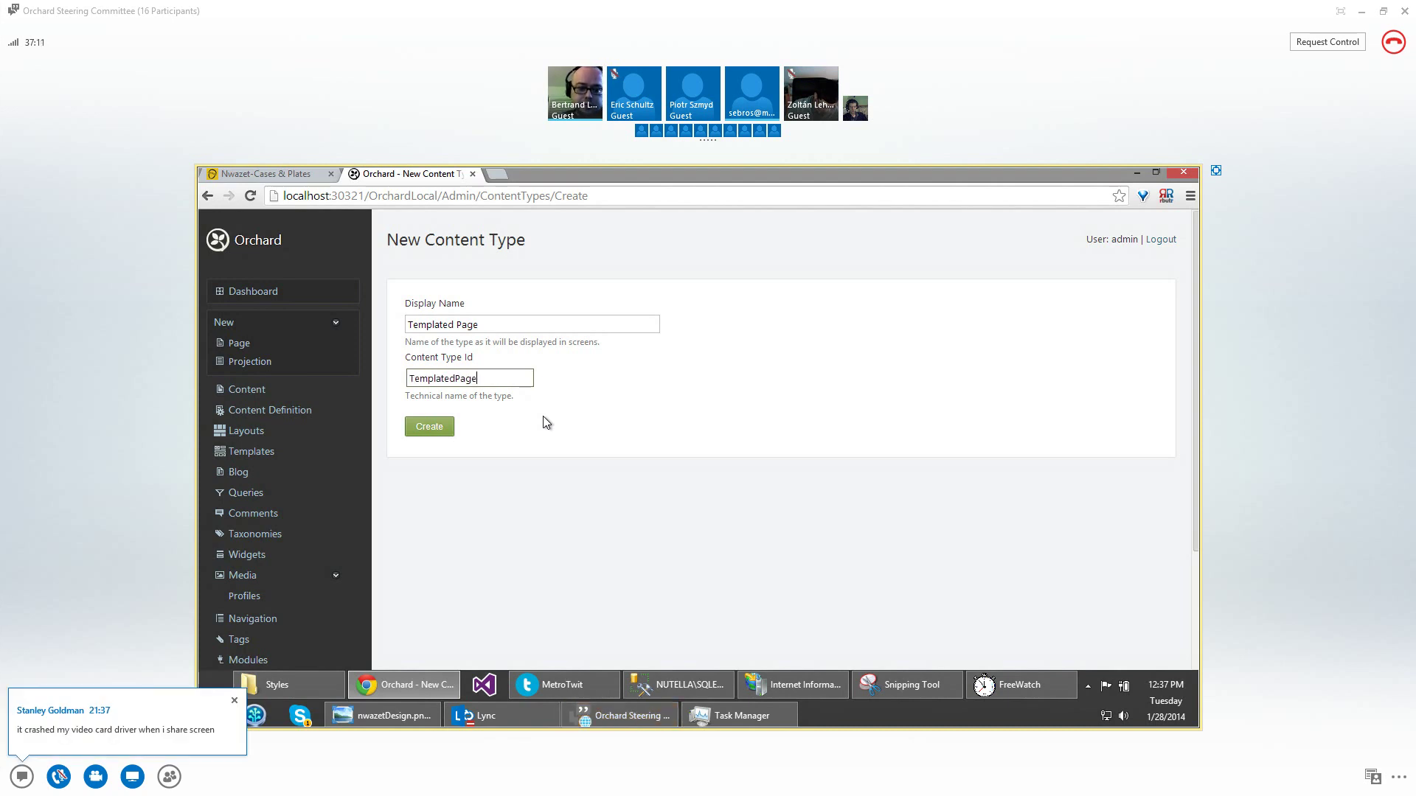
Create the type with Autoroute, Body, Templated Item and Title parts, then return to the meeting window
click(432, 427)
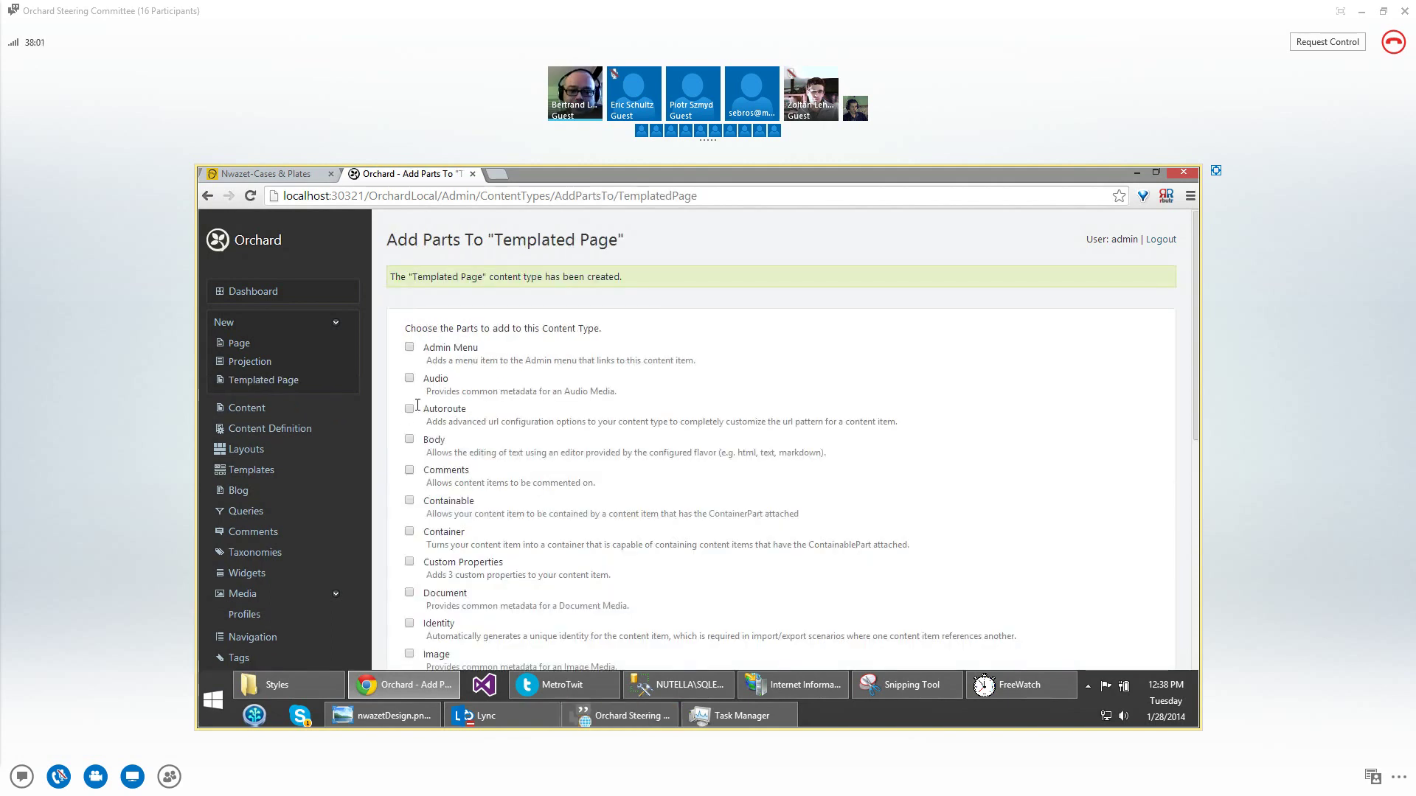
click(410, 408)
click(410, 440)
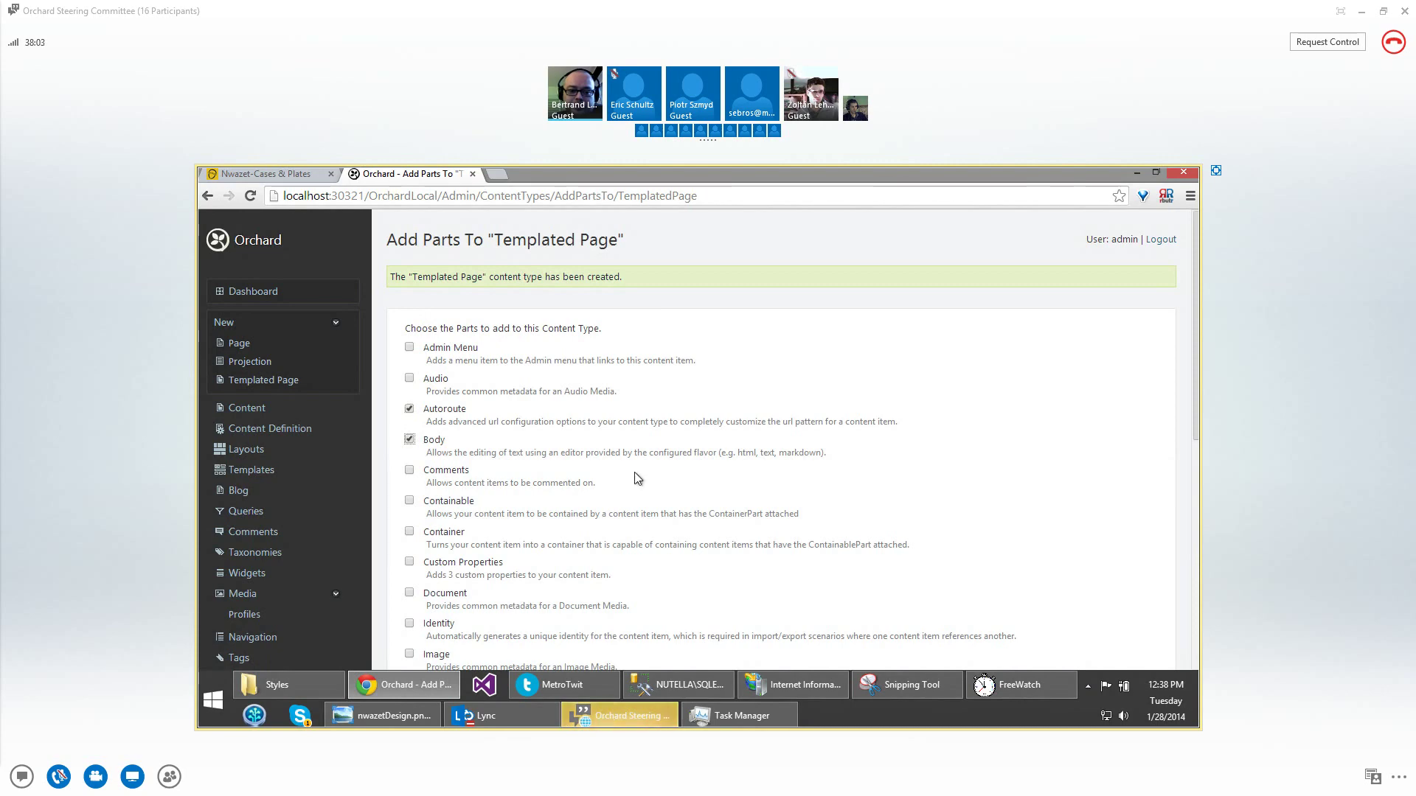
scroll(638, 479, down, 5)
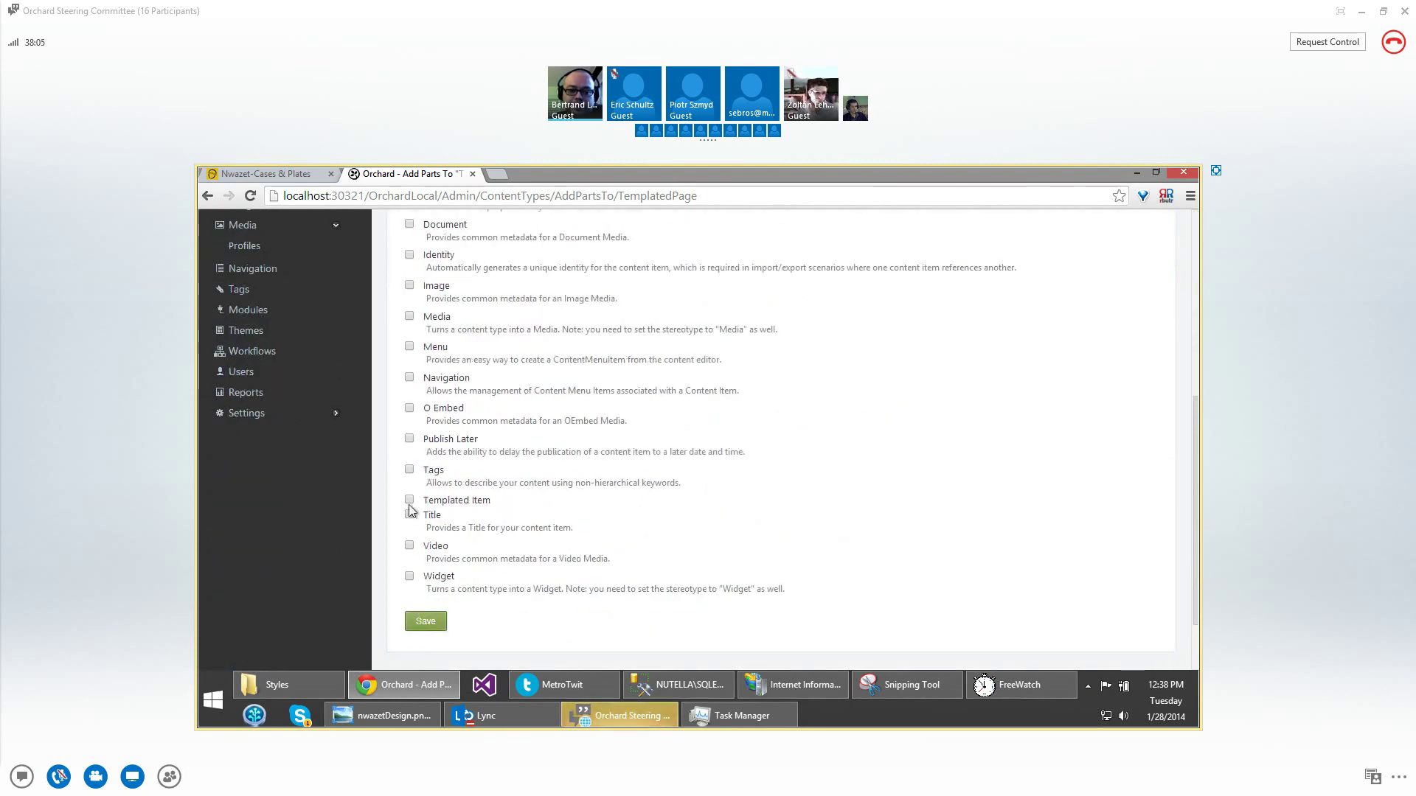
click(410, 500)
click(409, 515)
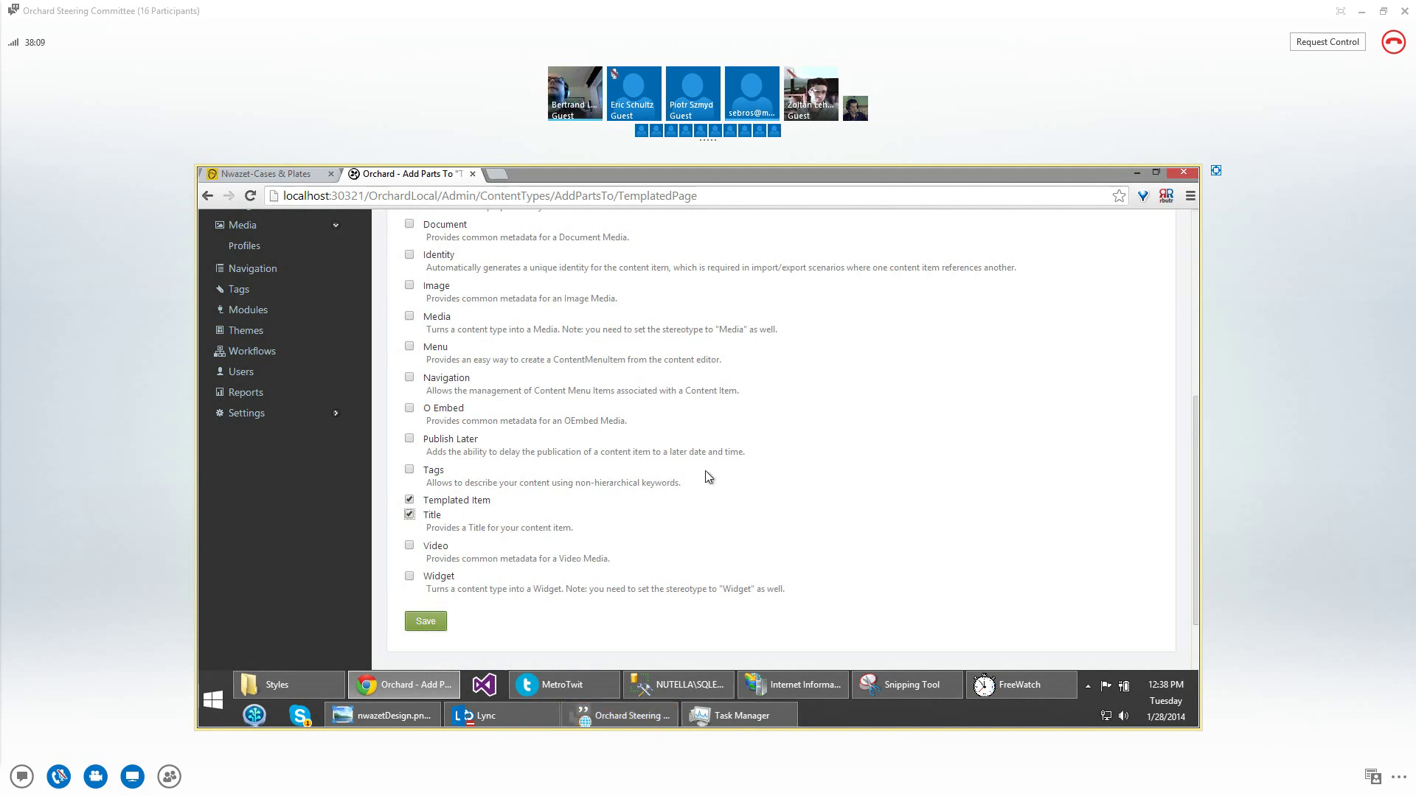
click(422, 623)
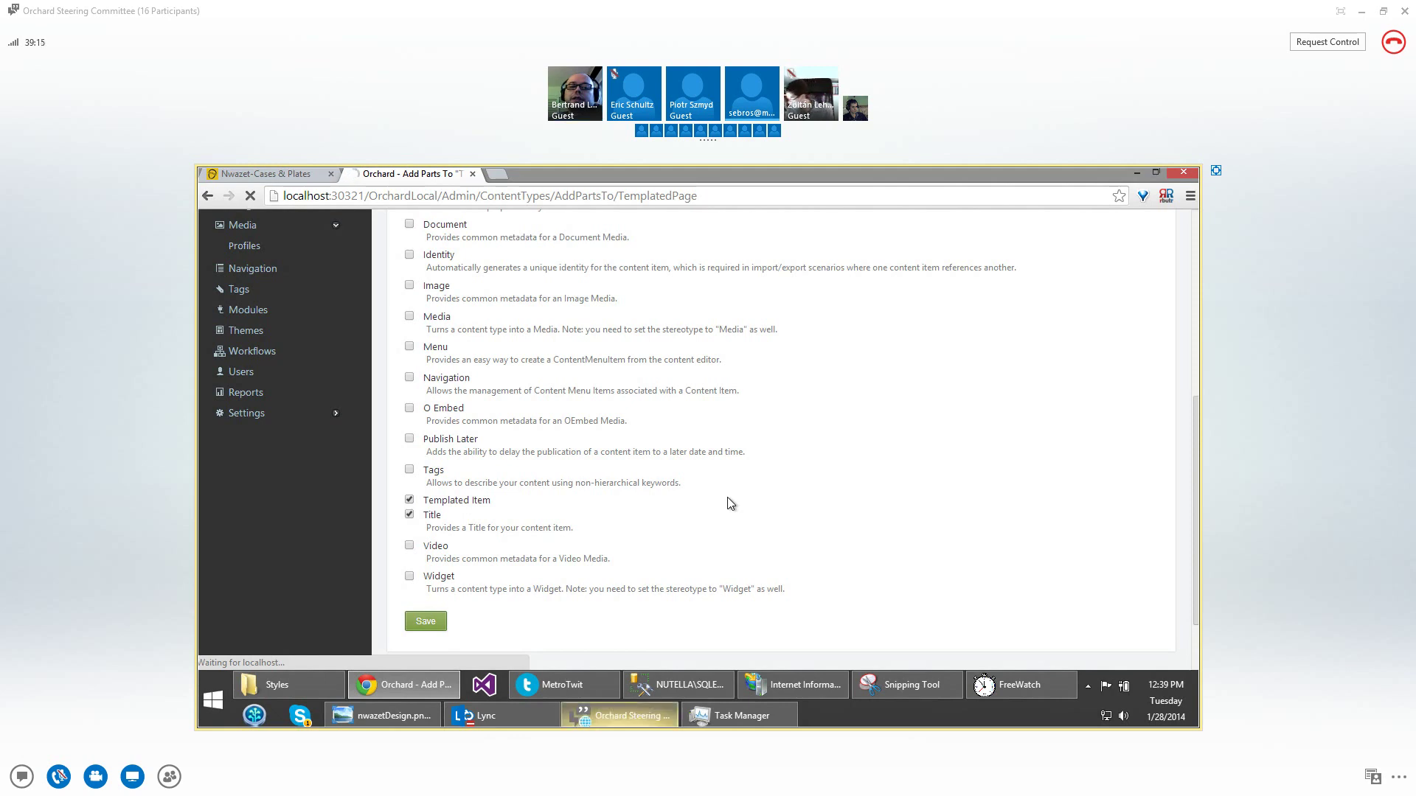
click(637, 719)
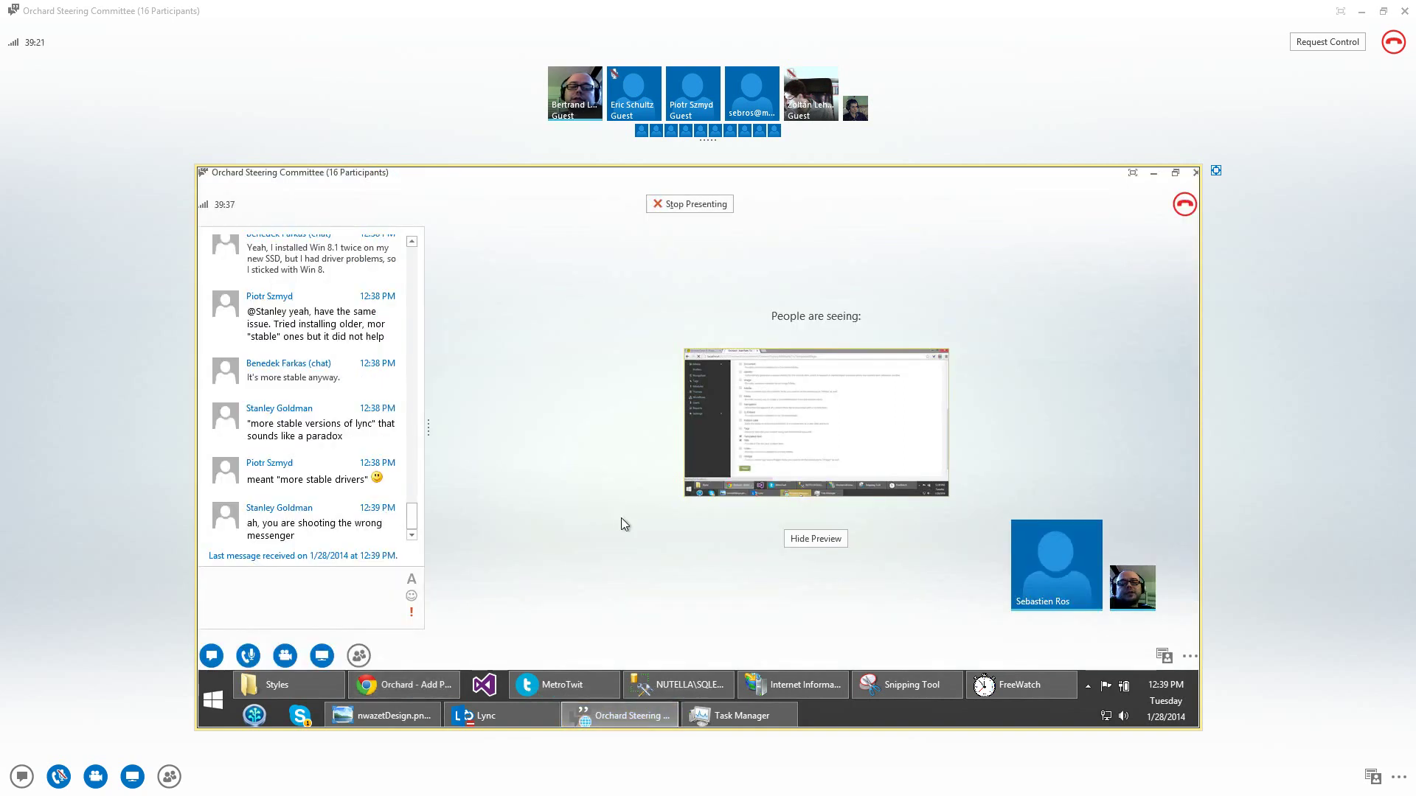
key(alt+Tab)
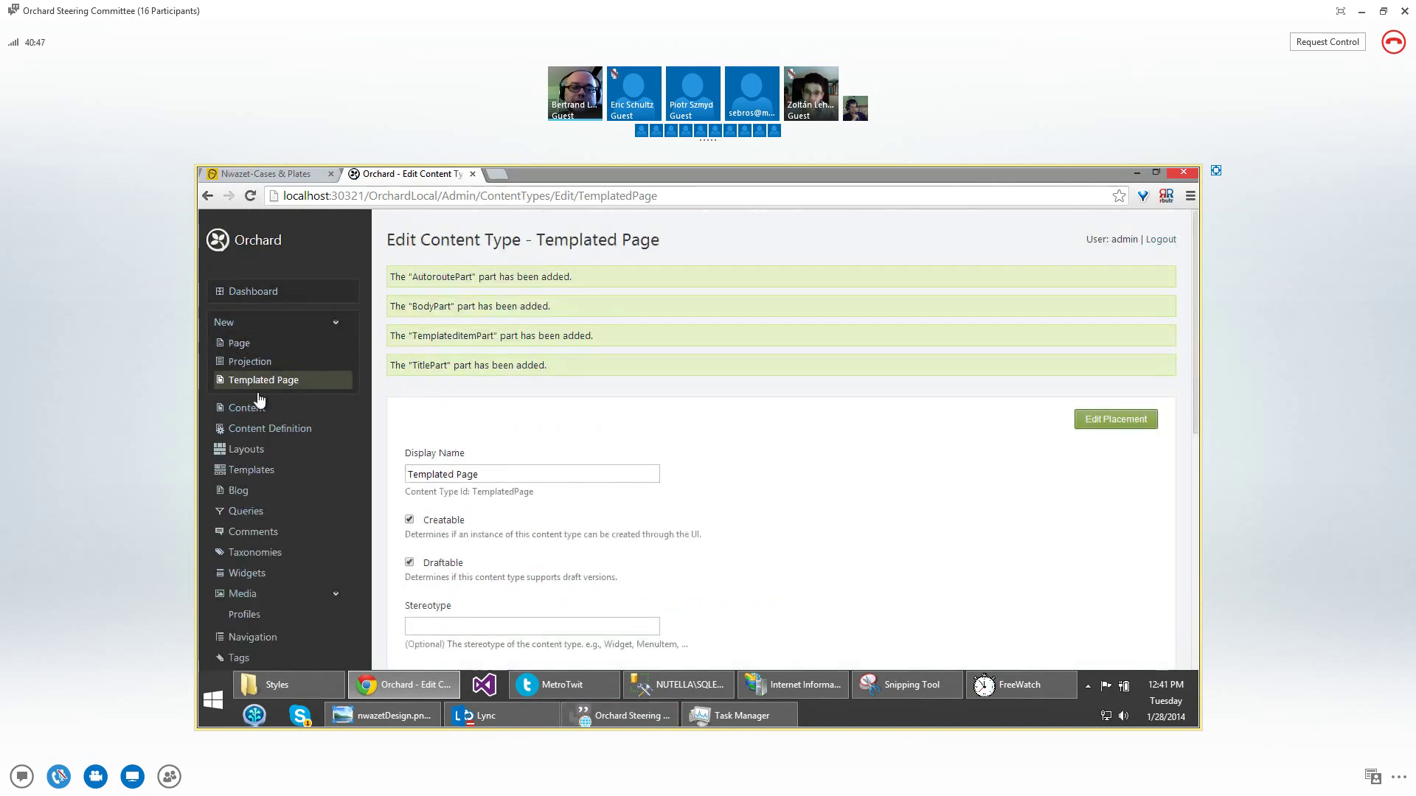
Open the New Templated Page form from the sidebar's New menu
click(258, 382)
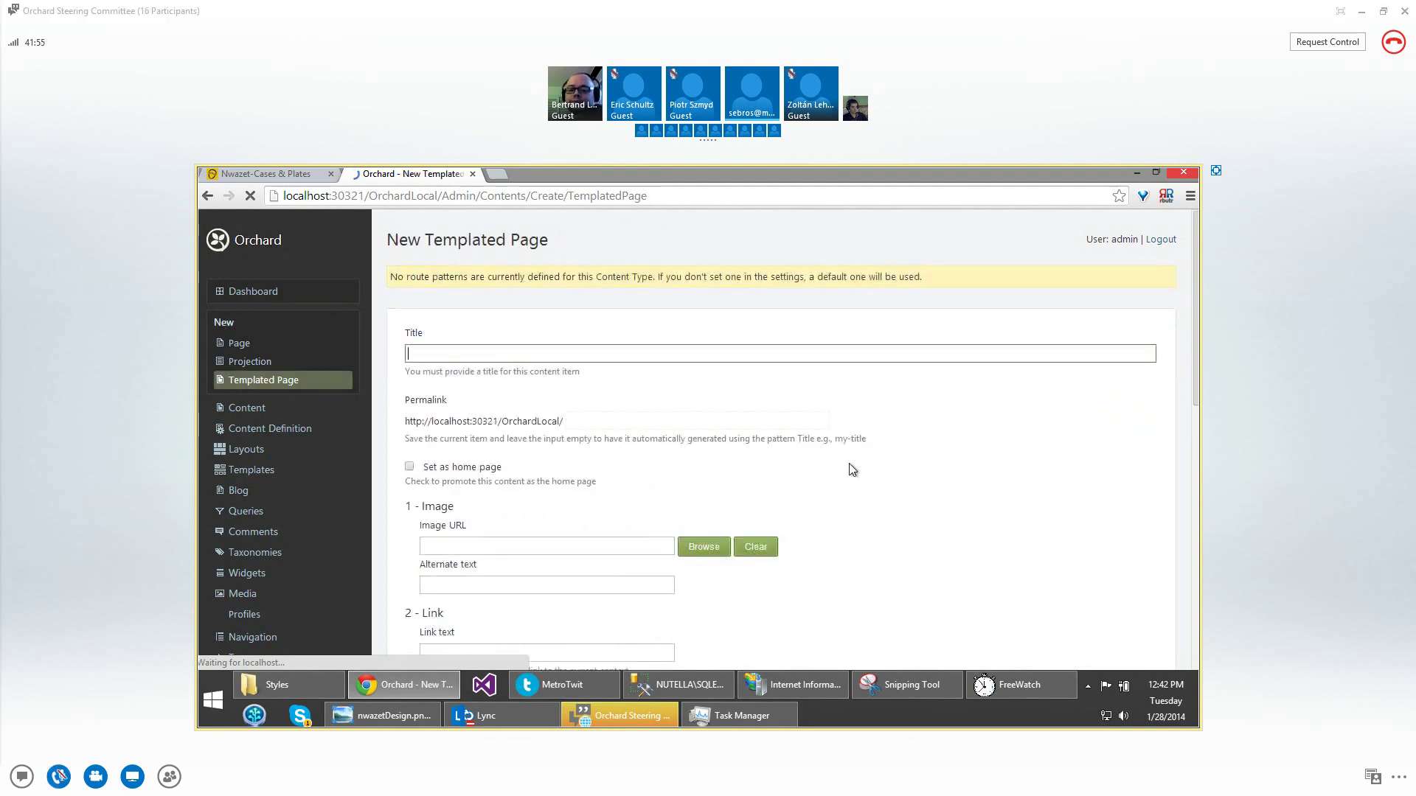
scroll(852, 461, down, 2)
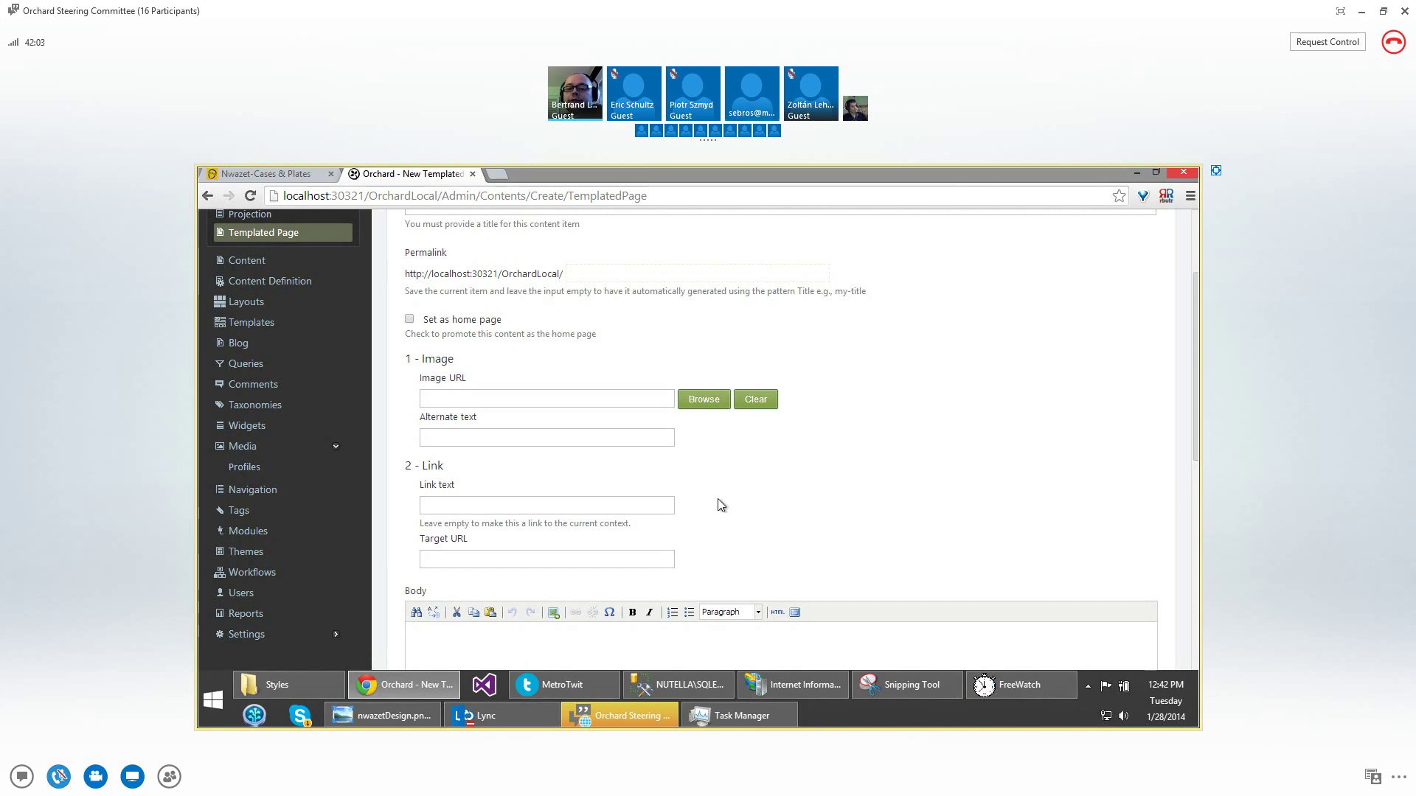
scroll(719, 498, down, 4)
scroll(582, 551, down, 1)
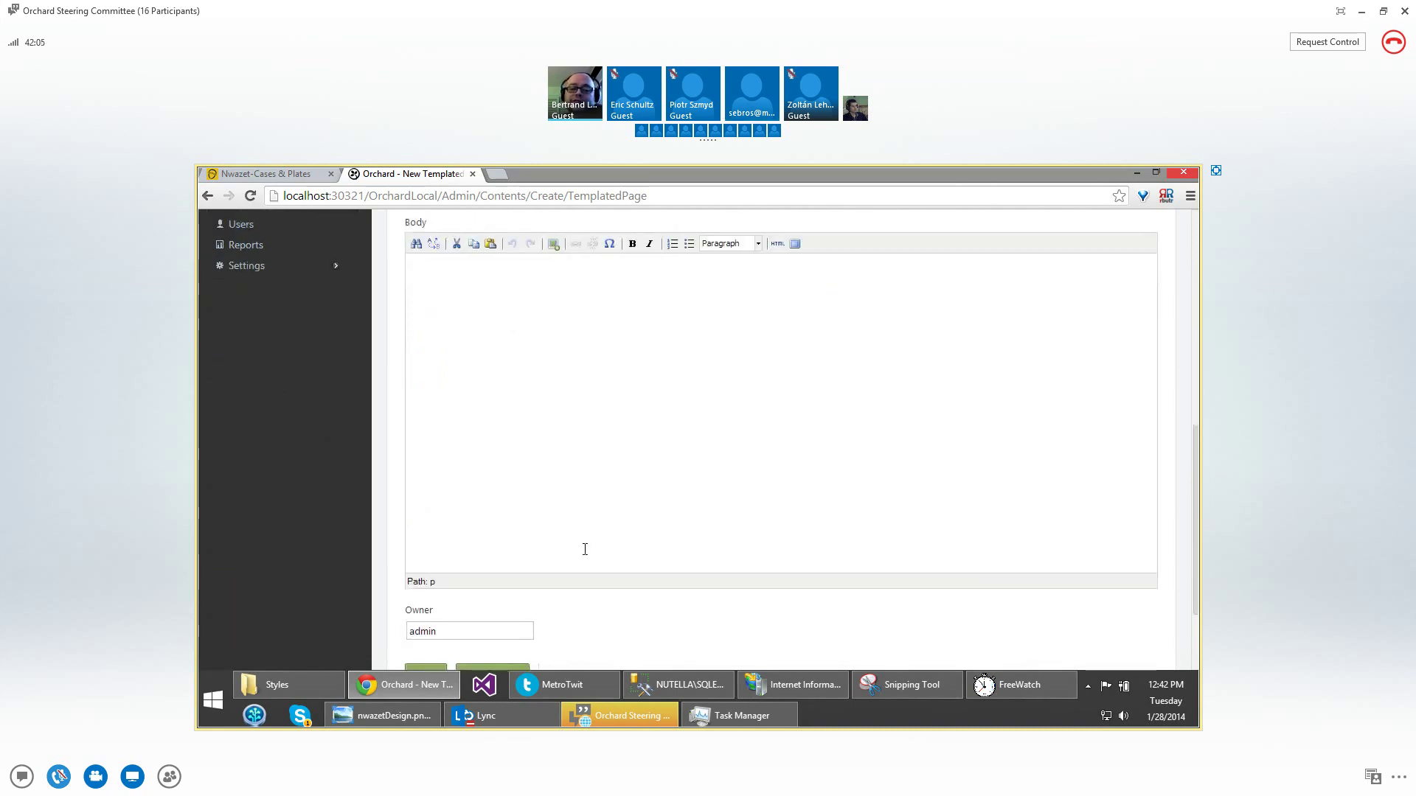
scroll(585, 550, up, 2)
scroll(585, 550, up, 1)
scroll(584, 550, up, 2)
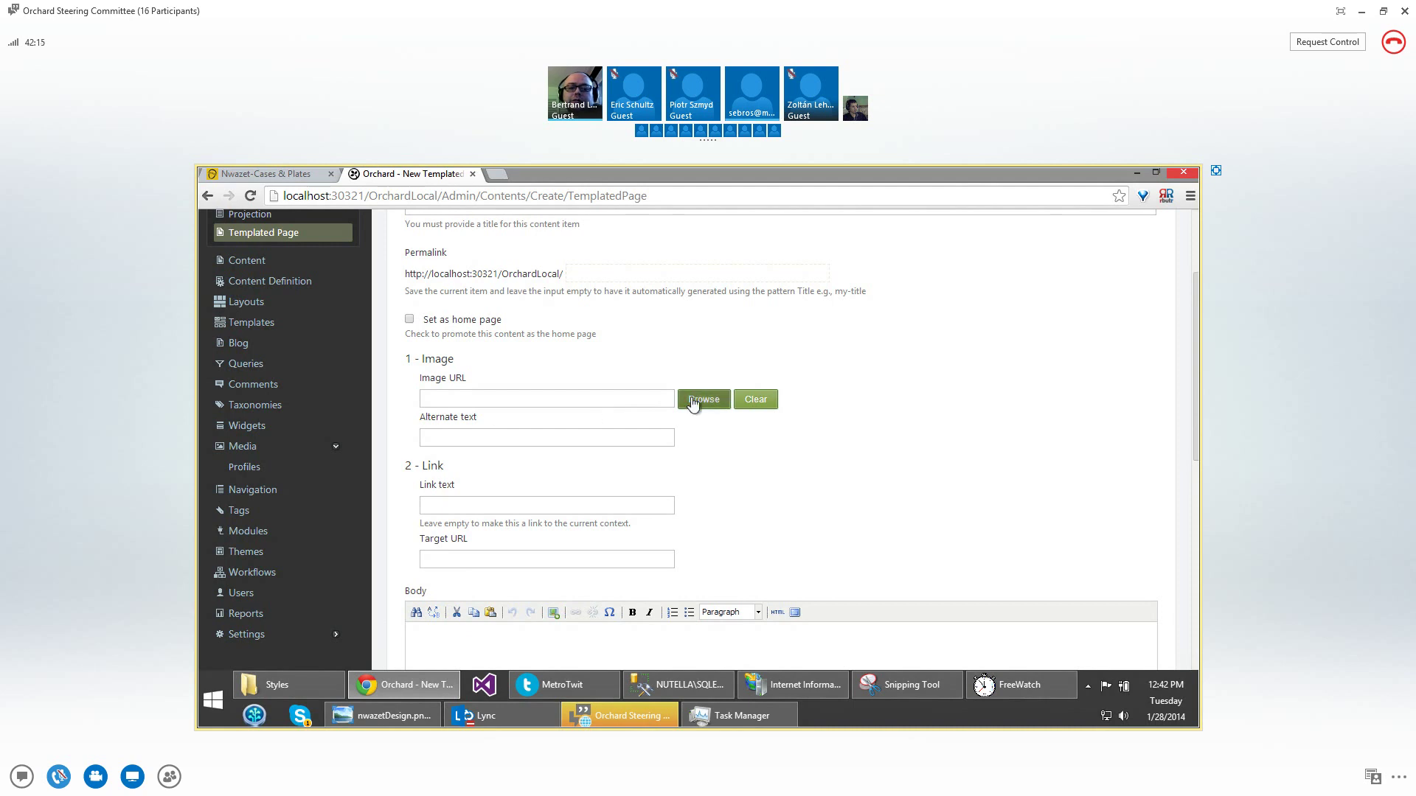
scroll(587, 431, up, 1)
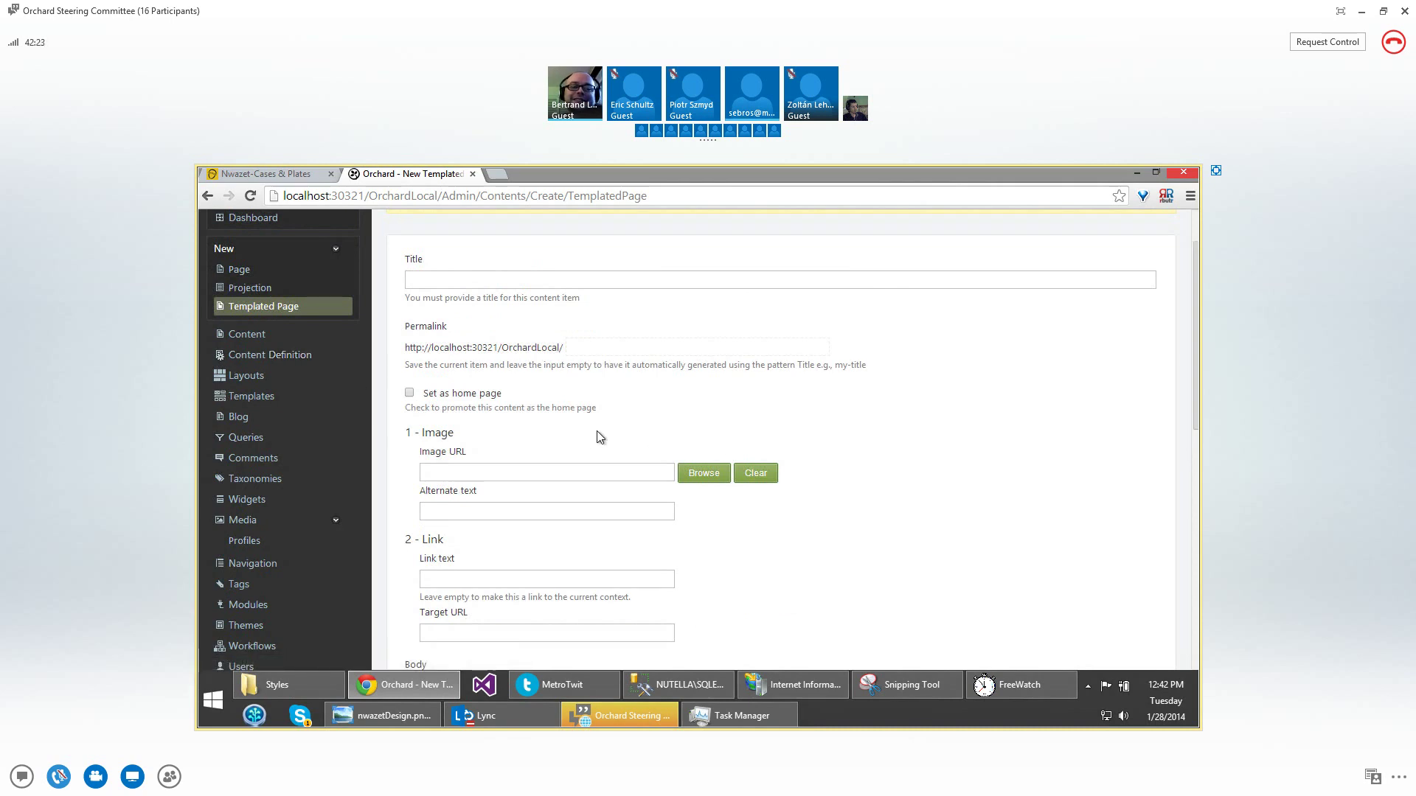
Turn on 'Allow template choice' in Templated Page's Templated Item settings and save
click(301, 356)
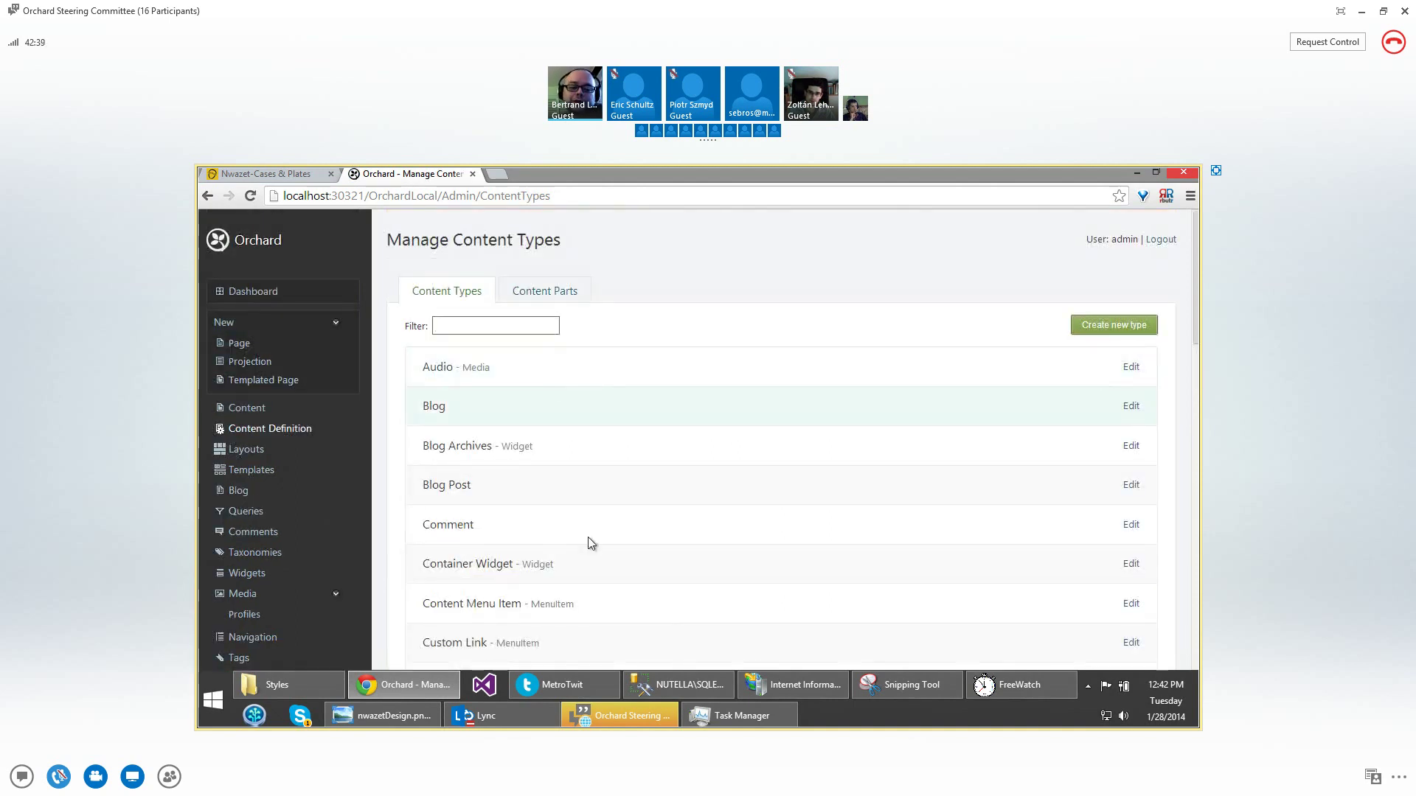
scroll(587, 537, down, 7)
scroll(531, 572, down, 5)
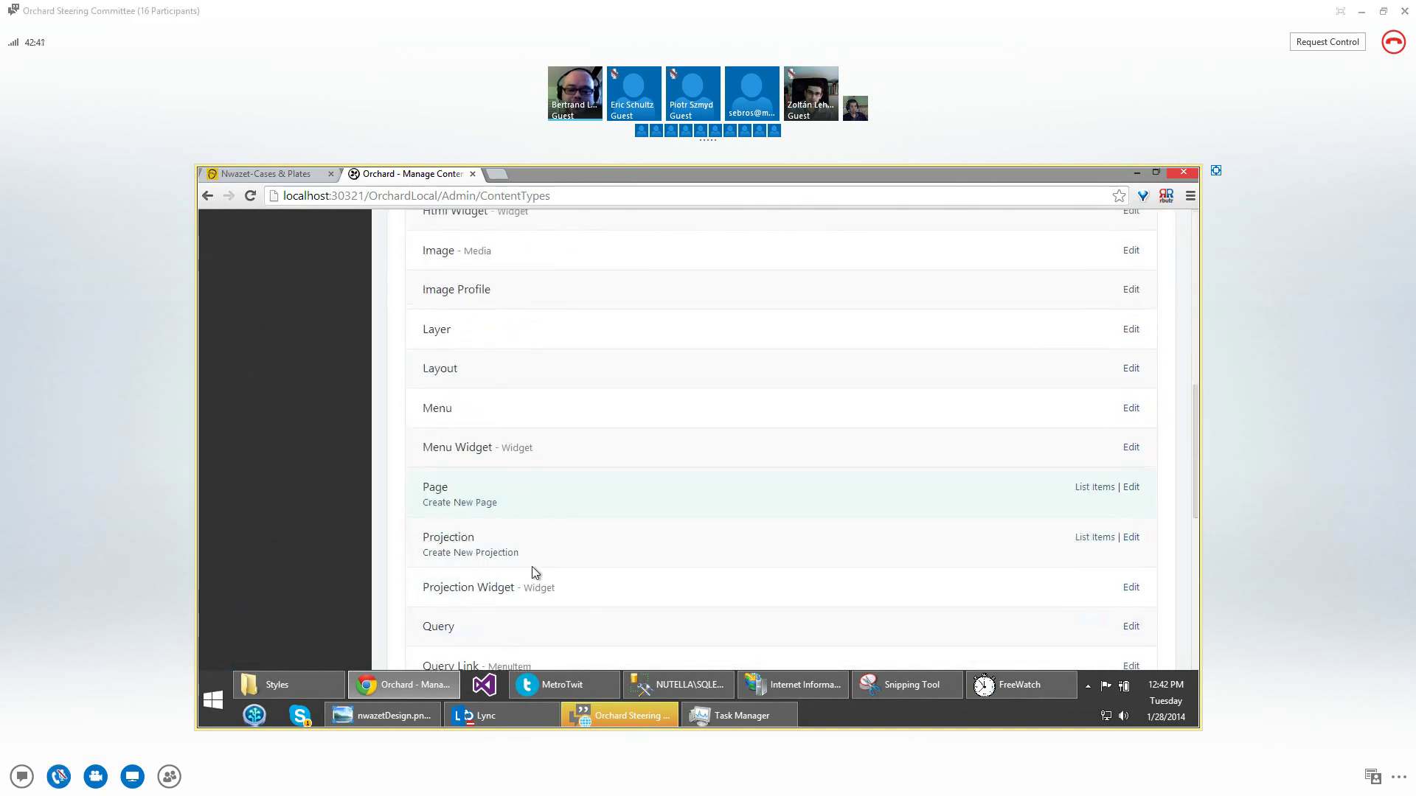
scroll(528, 578, down, 2)
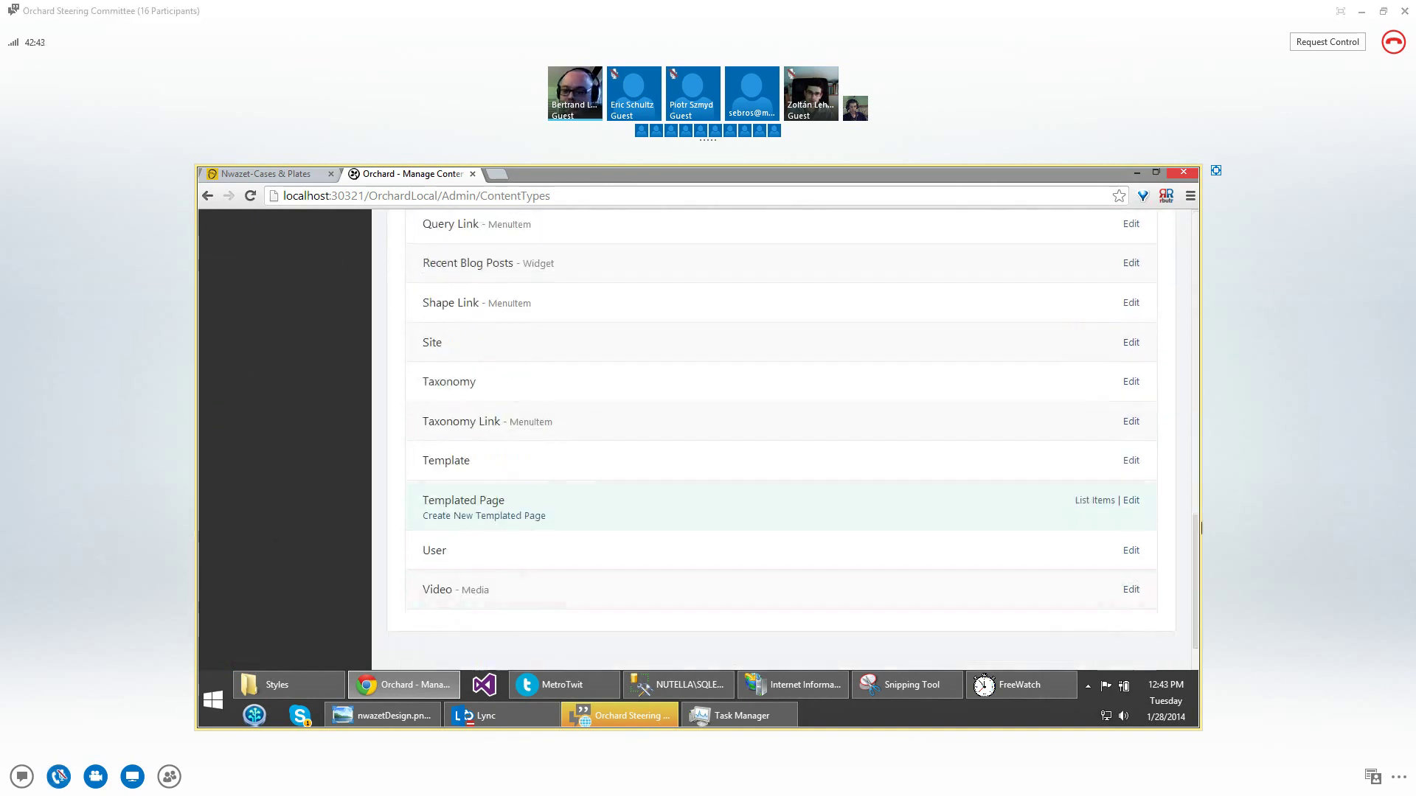
click(1106, 500)
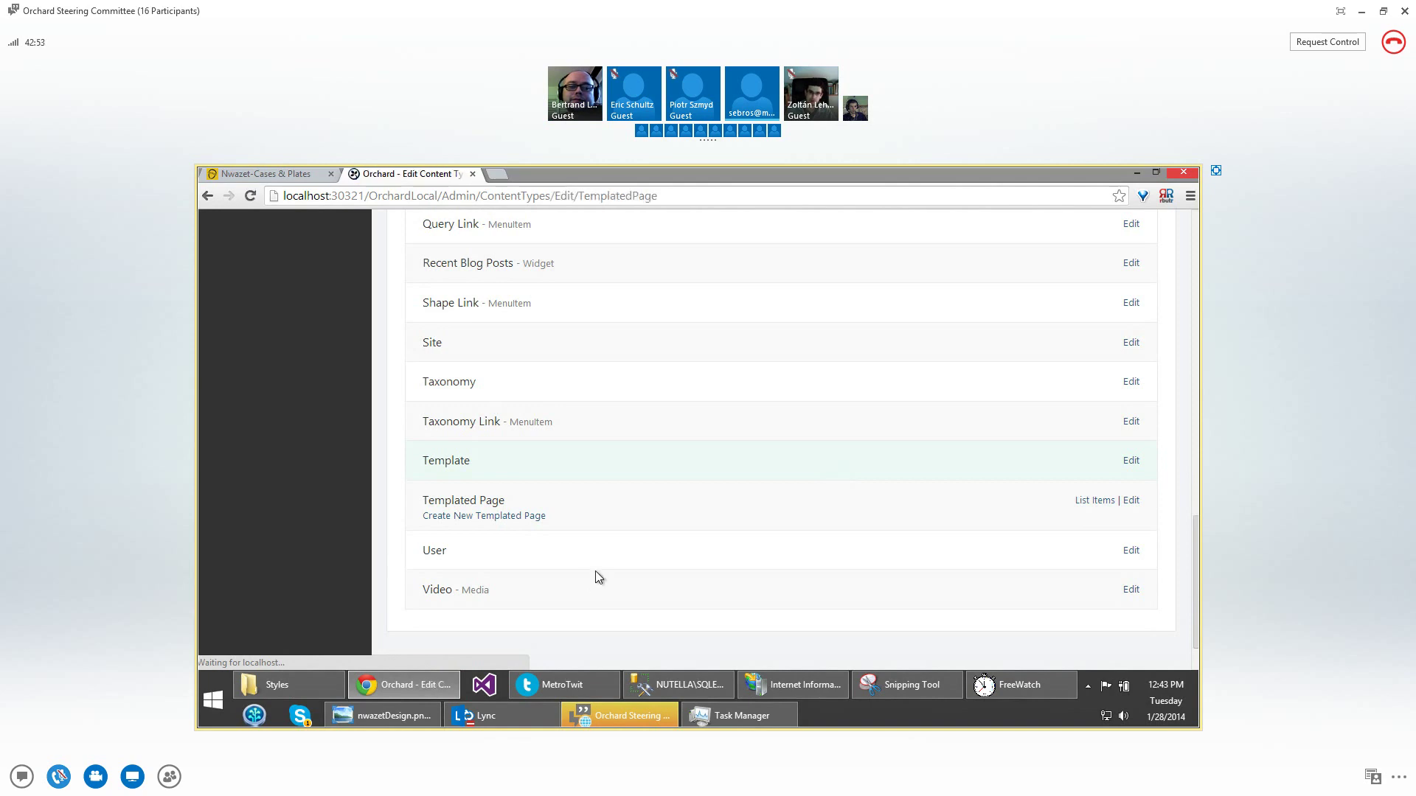
scroll(583, 553, down, 5)
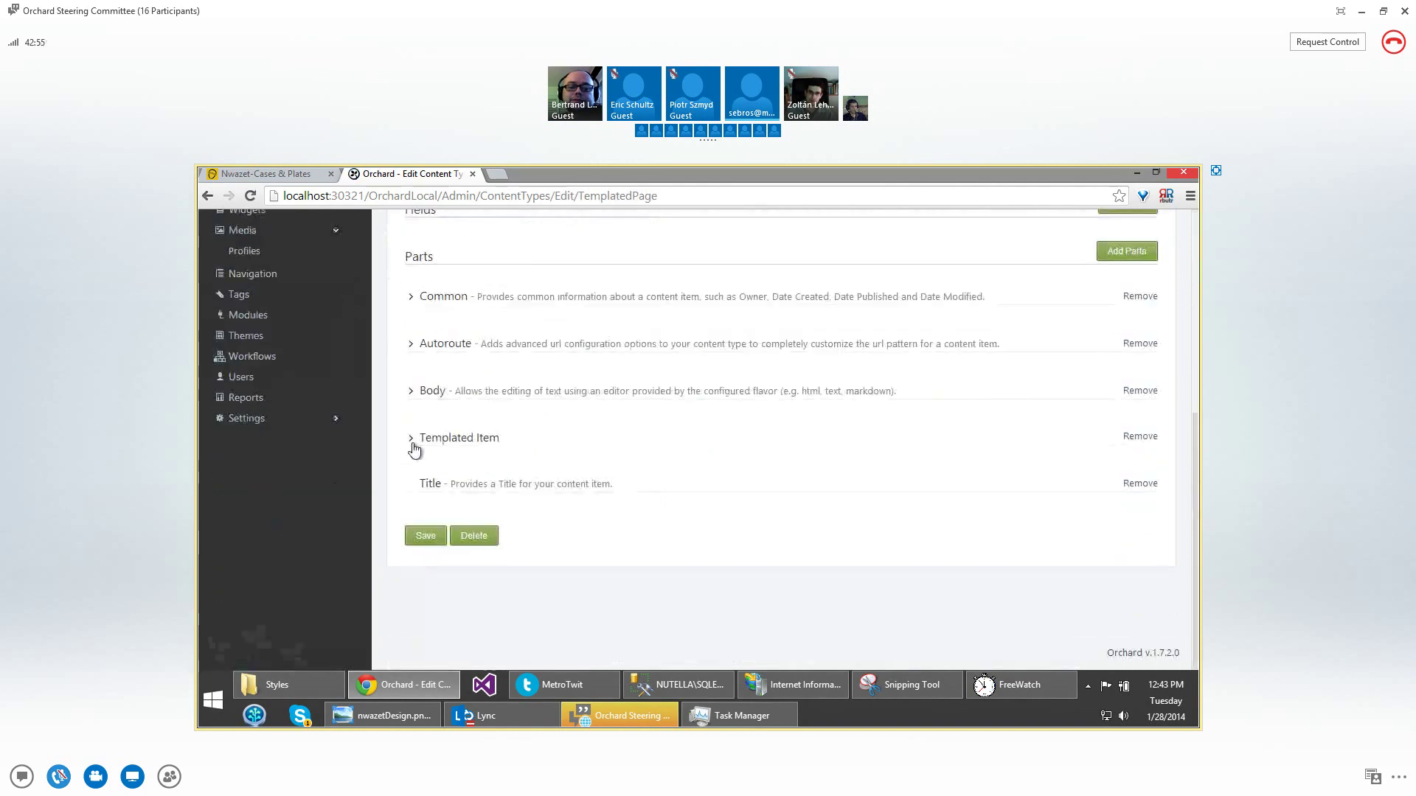
click(412, 441)
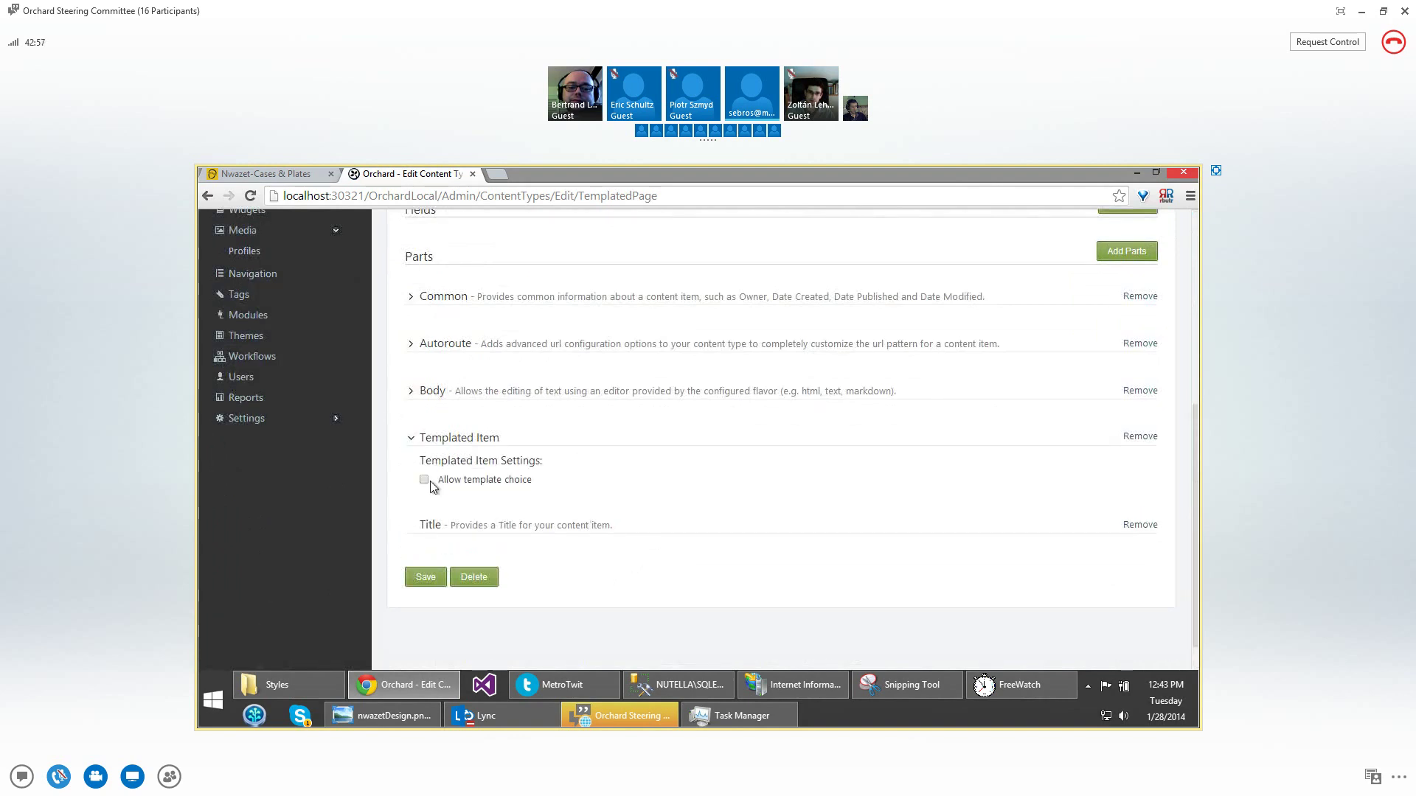
click(424, 481)
click(432, 578)
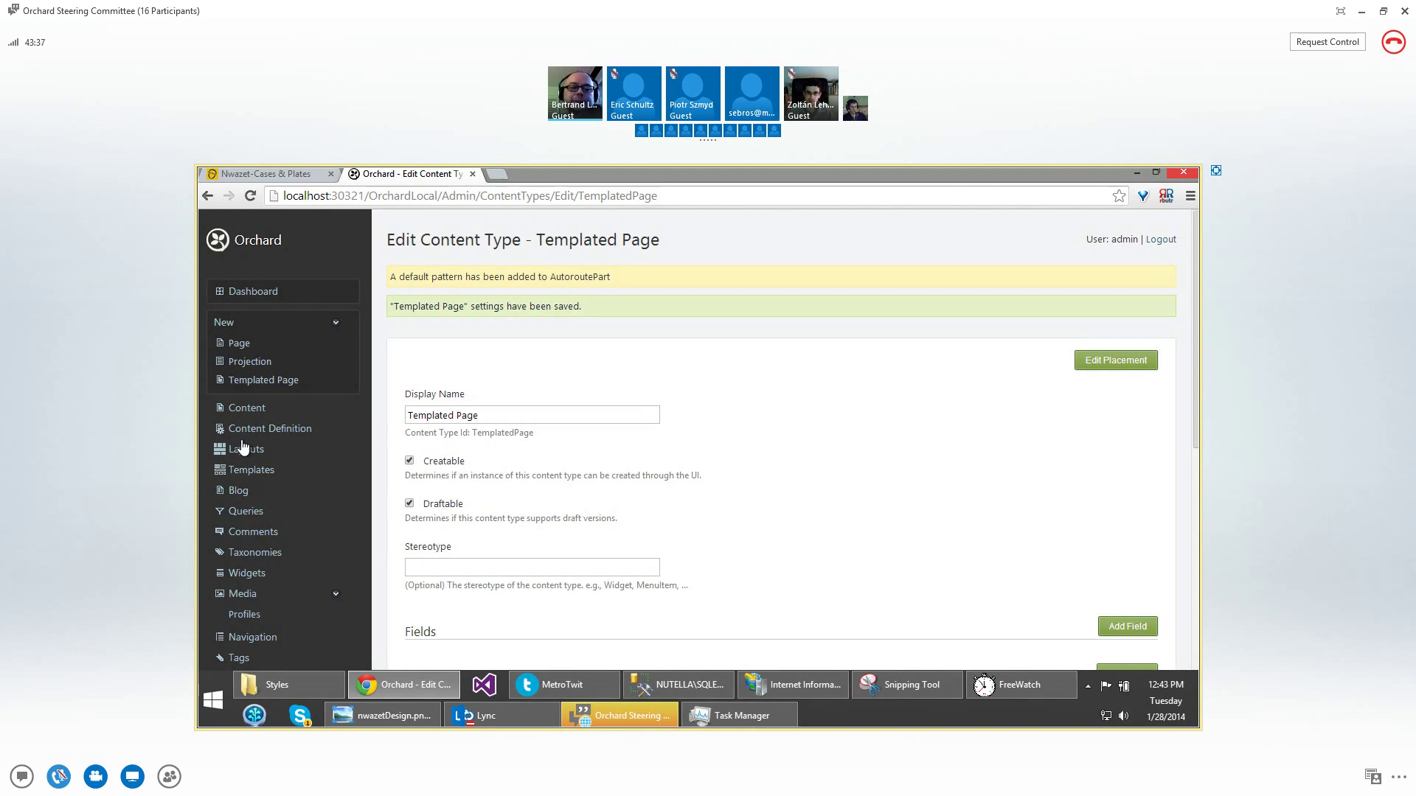
Create a new Templated Page using the 'Two columns, image on the side' template and save it
click(258, 380)
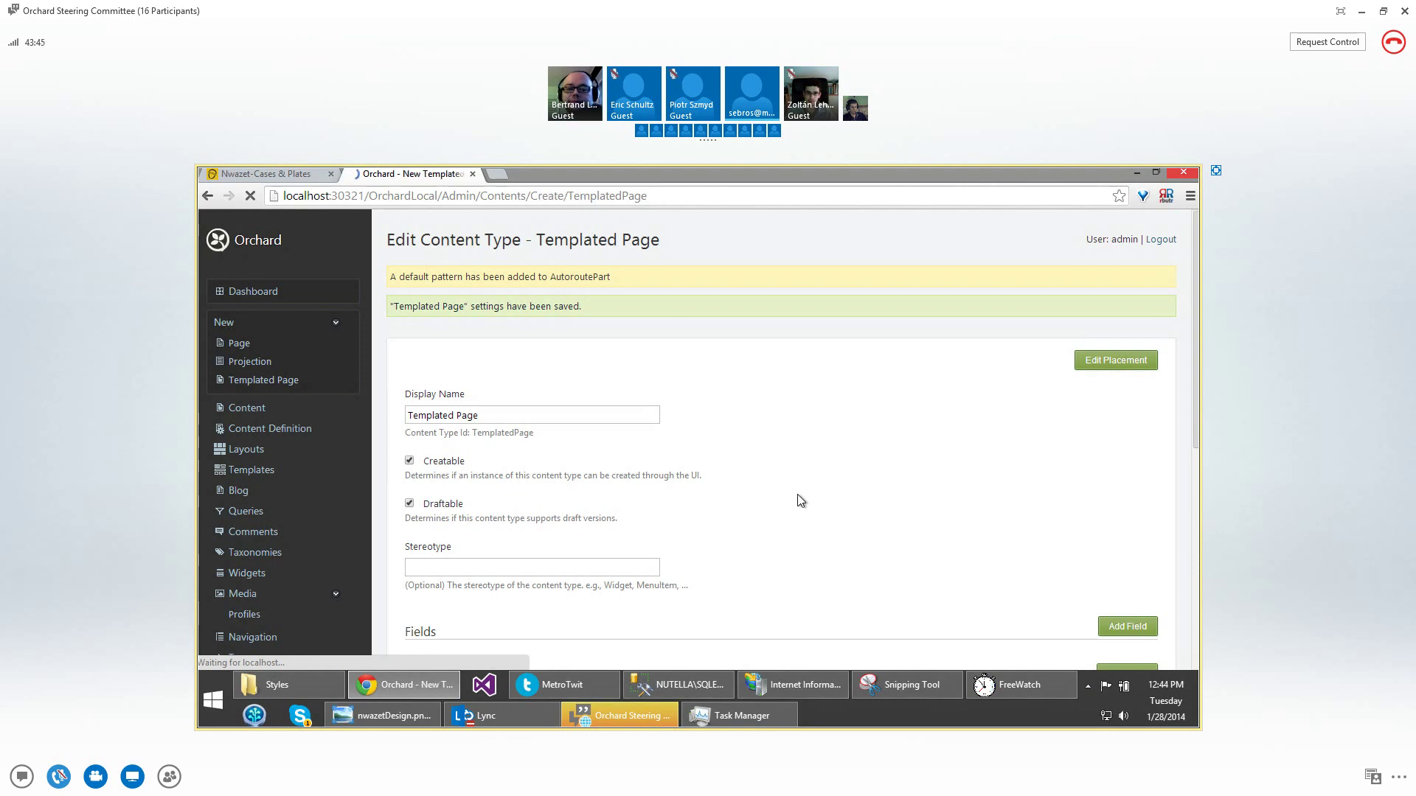
scroll(793, 494, down, 2)
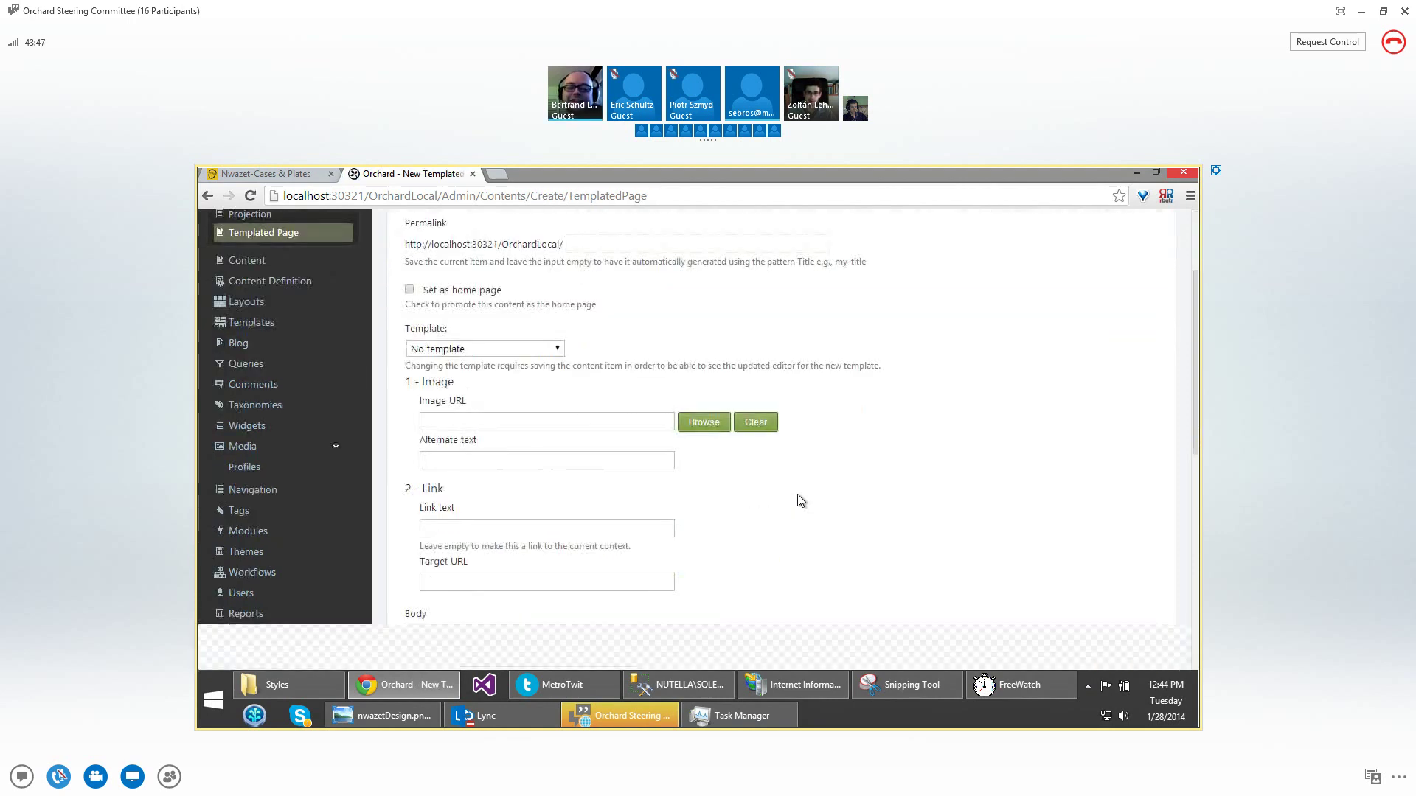
click(451, 351)
click(453, 377)
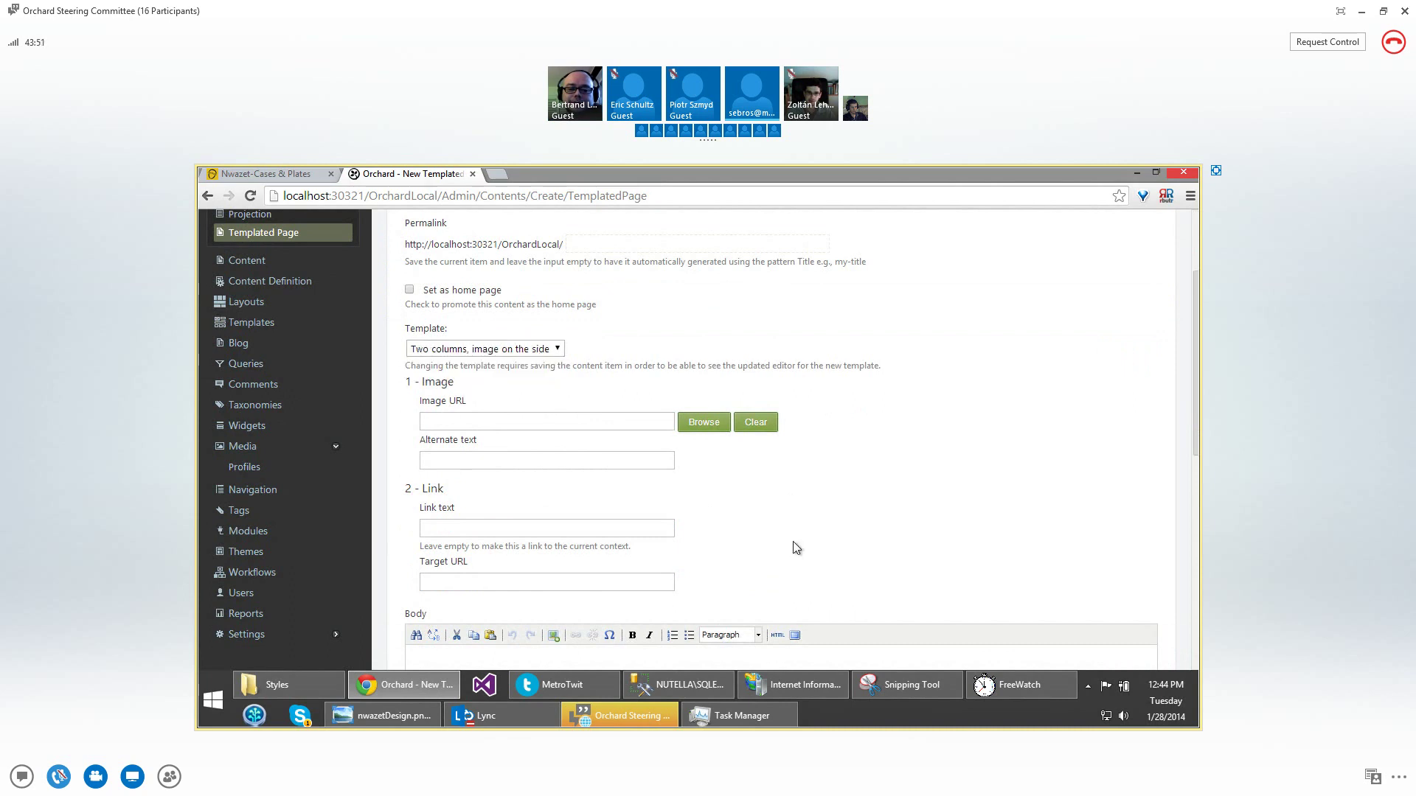
scroll(793, 542, down, 3)
scroll(731, 552, down, 3)
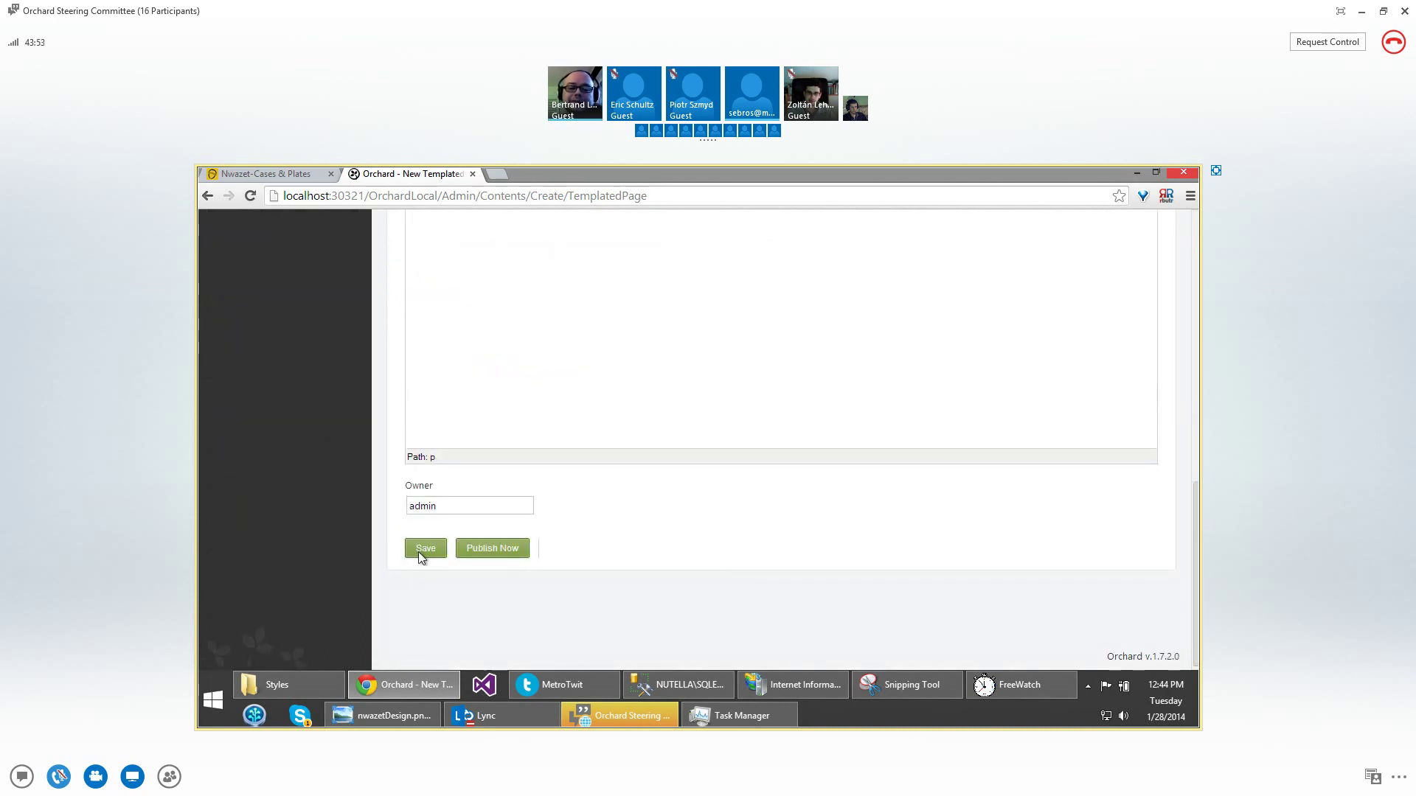
click(419, 552)
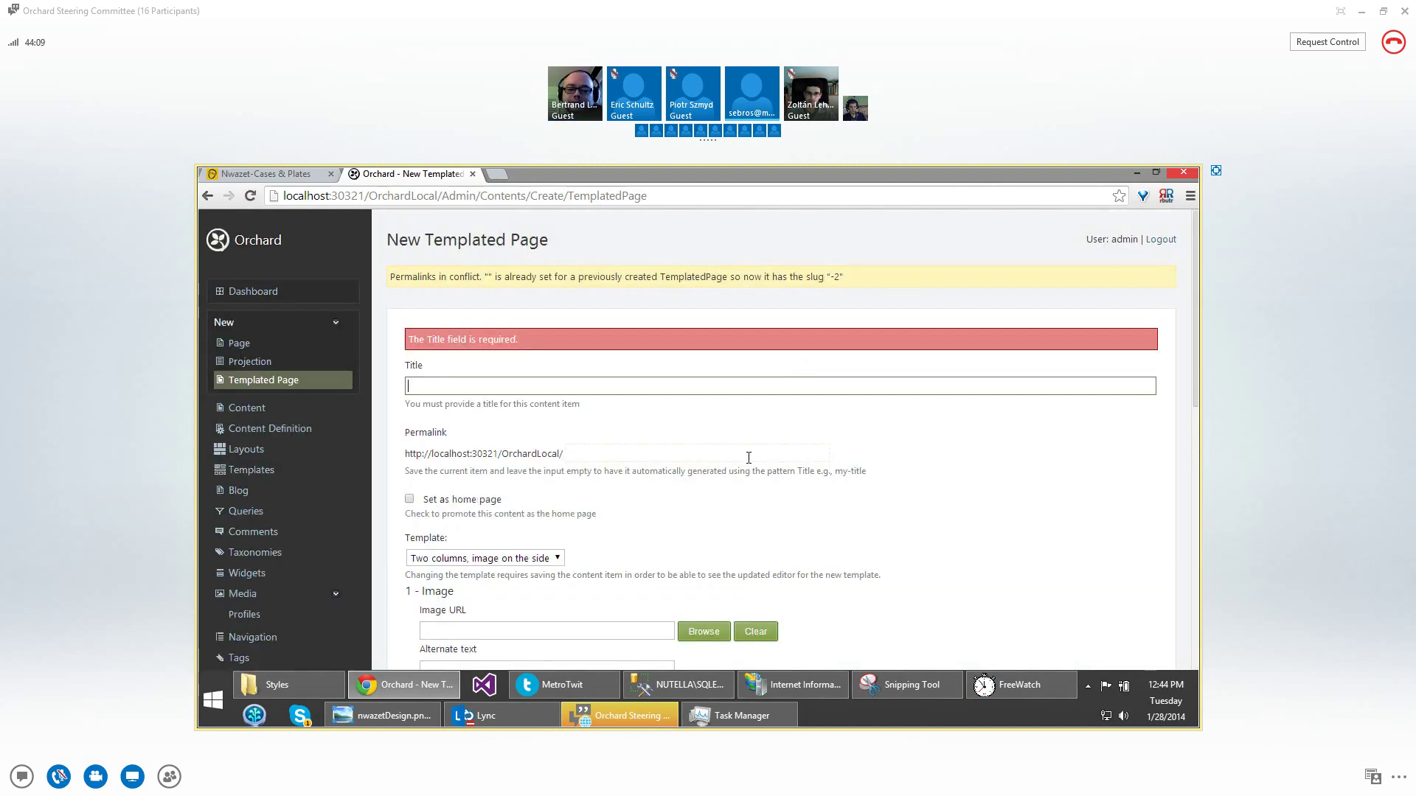
Title the page 'My templated page' and try browsing for an image, closing the empty picker
scroll(747, 460, down, 2)
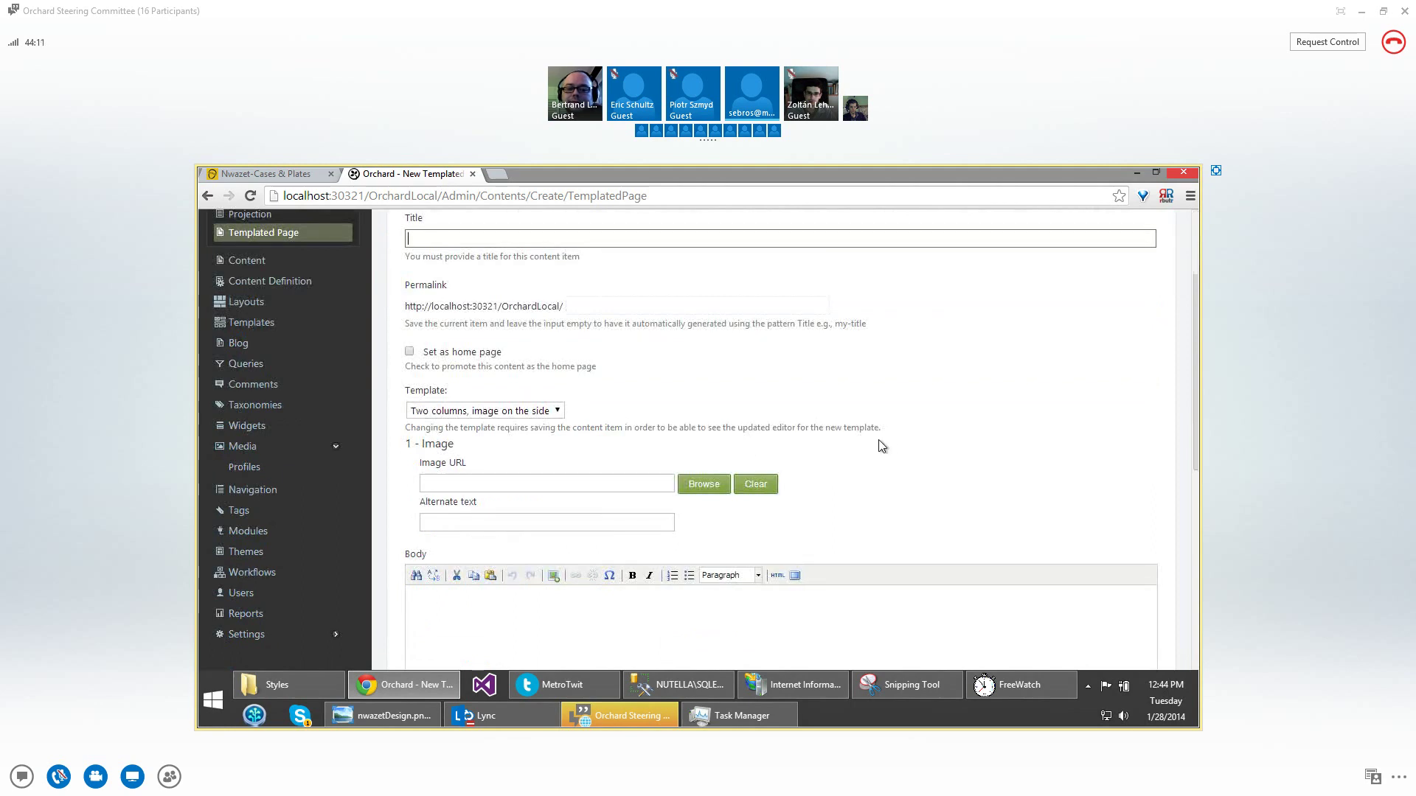
text(My templated p[ag)
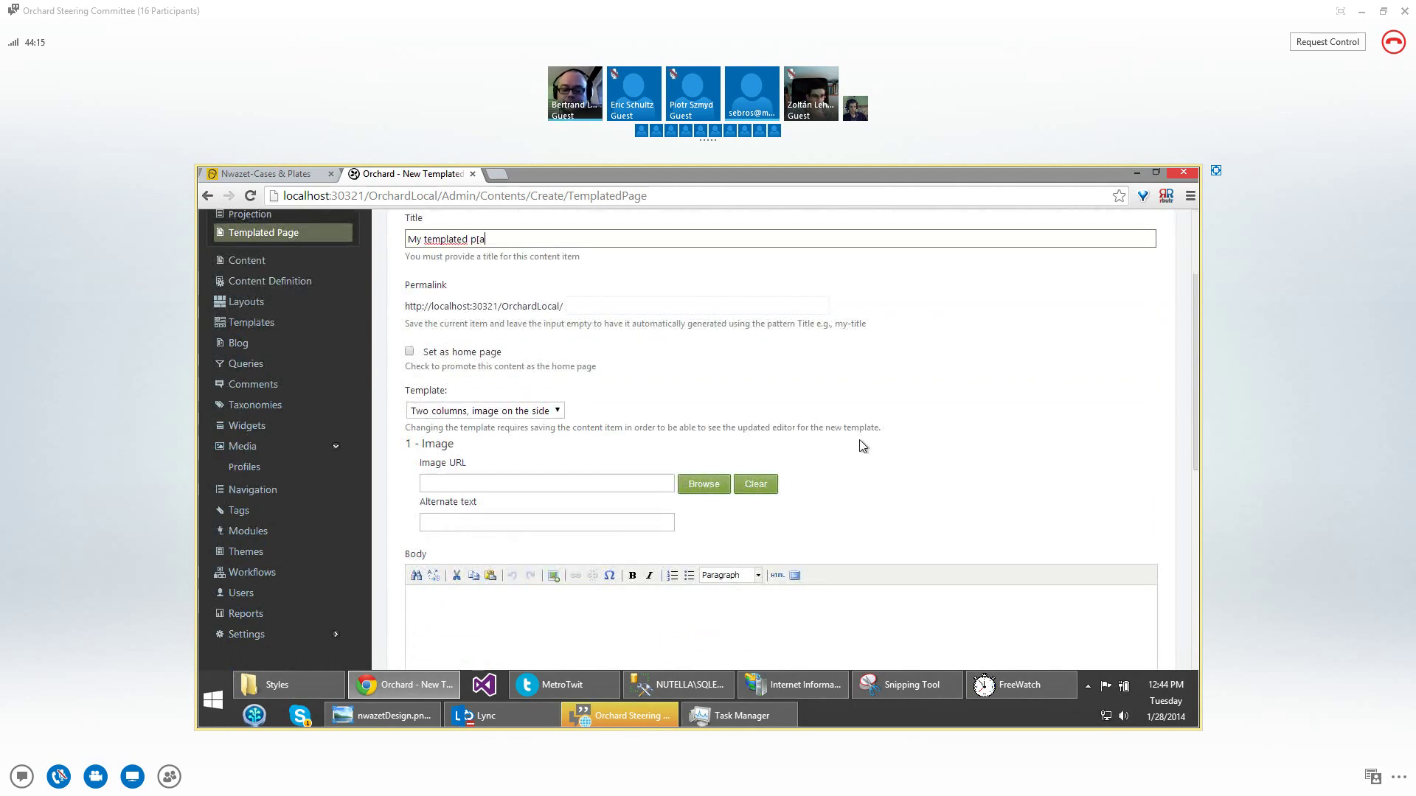
key(BackSpace)
key(BackSpace)
key(BackSpace)
text(age)
click(750, 484)
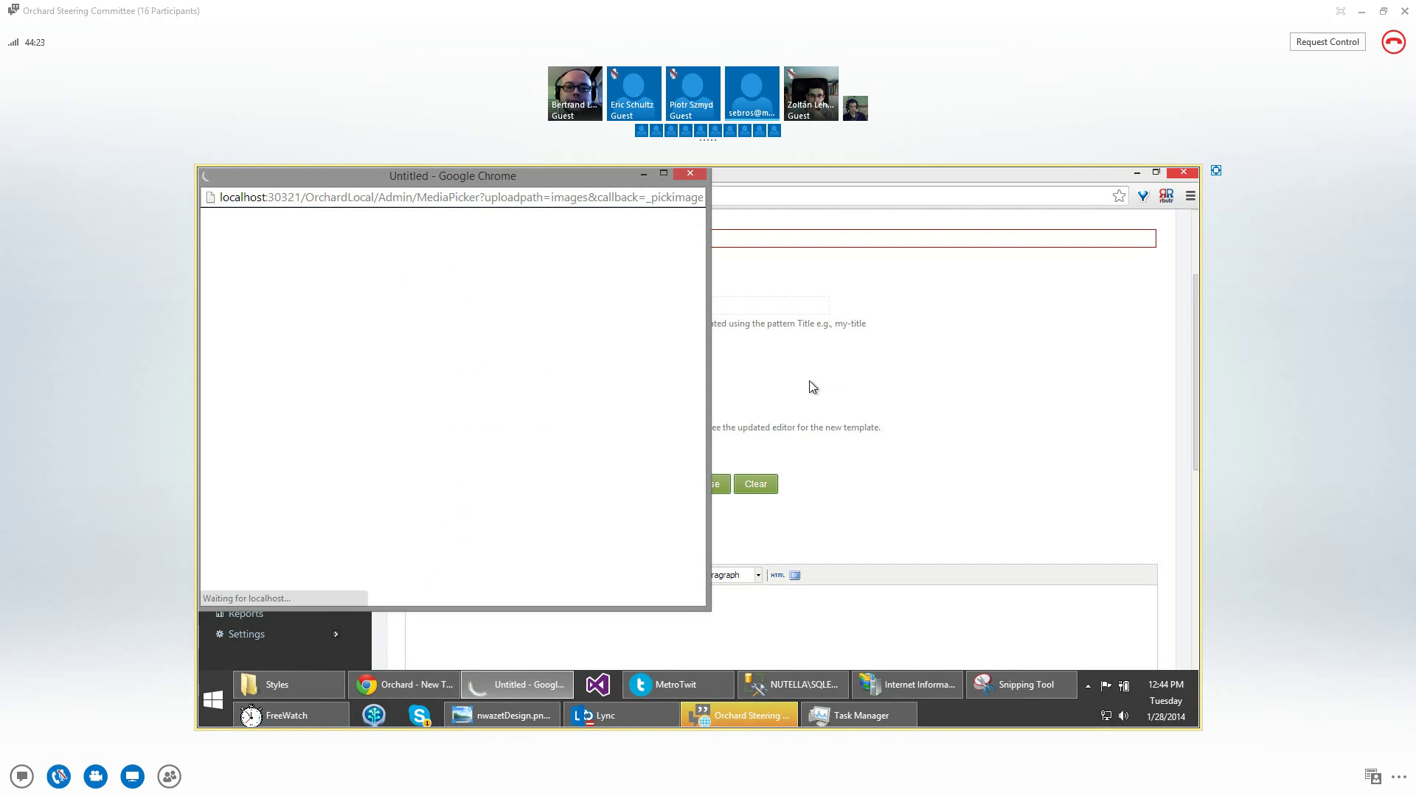
key(ctrl+w)
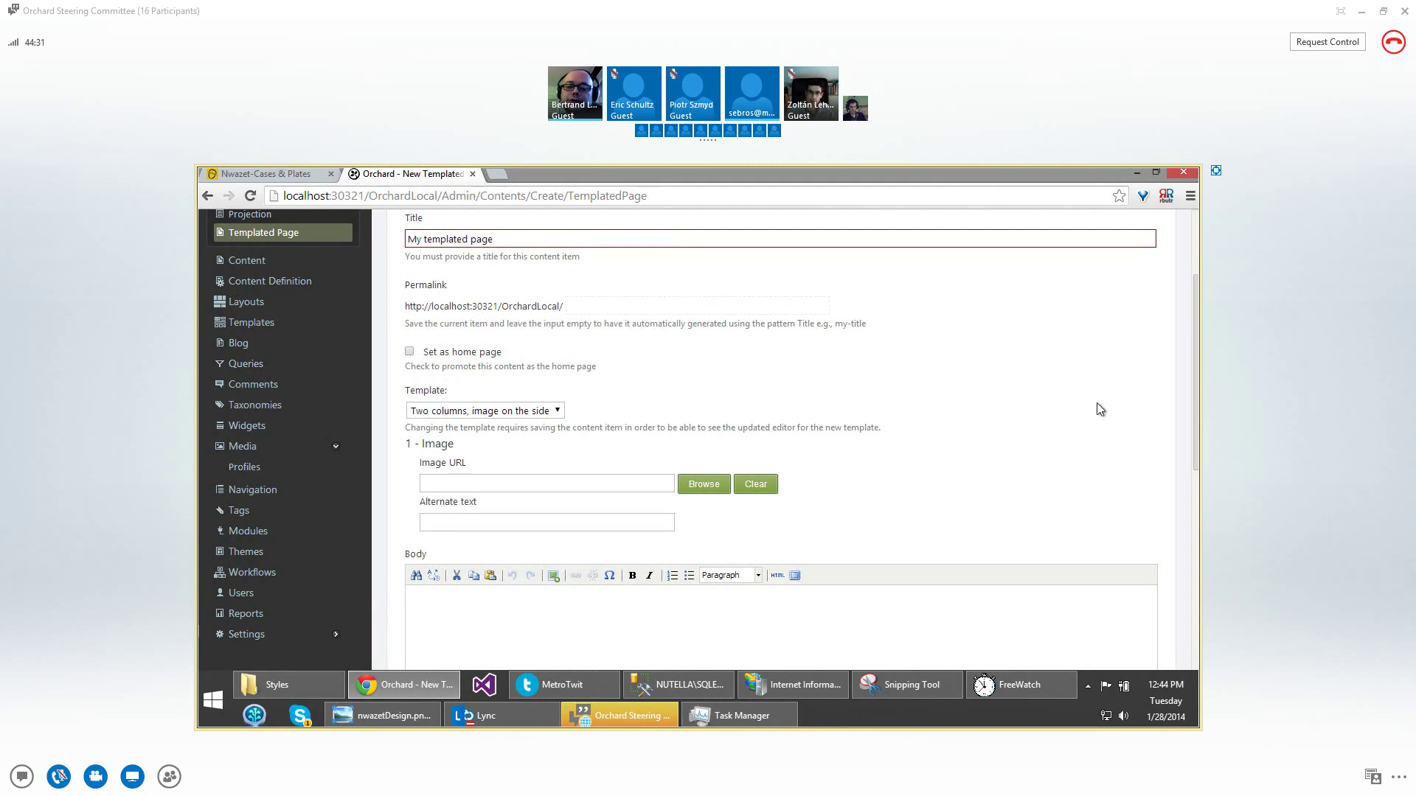
drag(893, 453, 1095, 485)
Clear the accidental text selection on the Onestop Layouts GettingStarted wiki page
click(1095, 485)
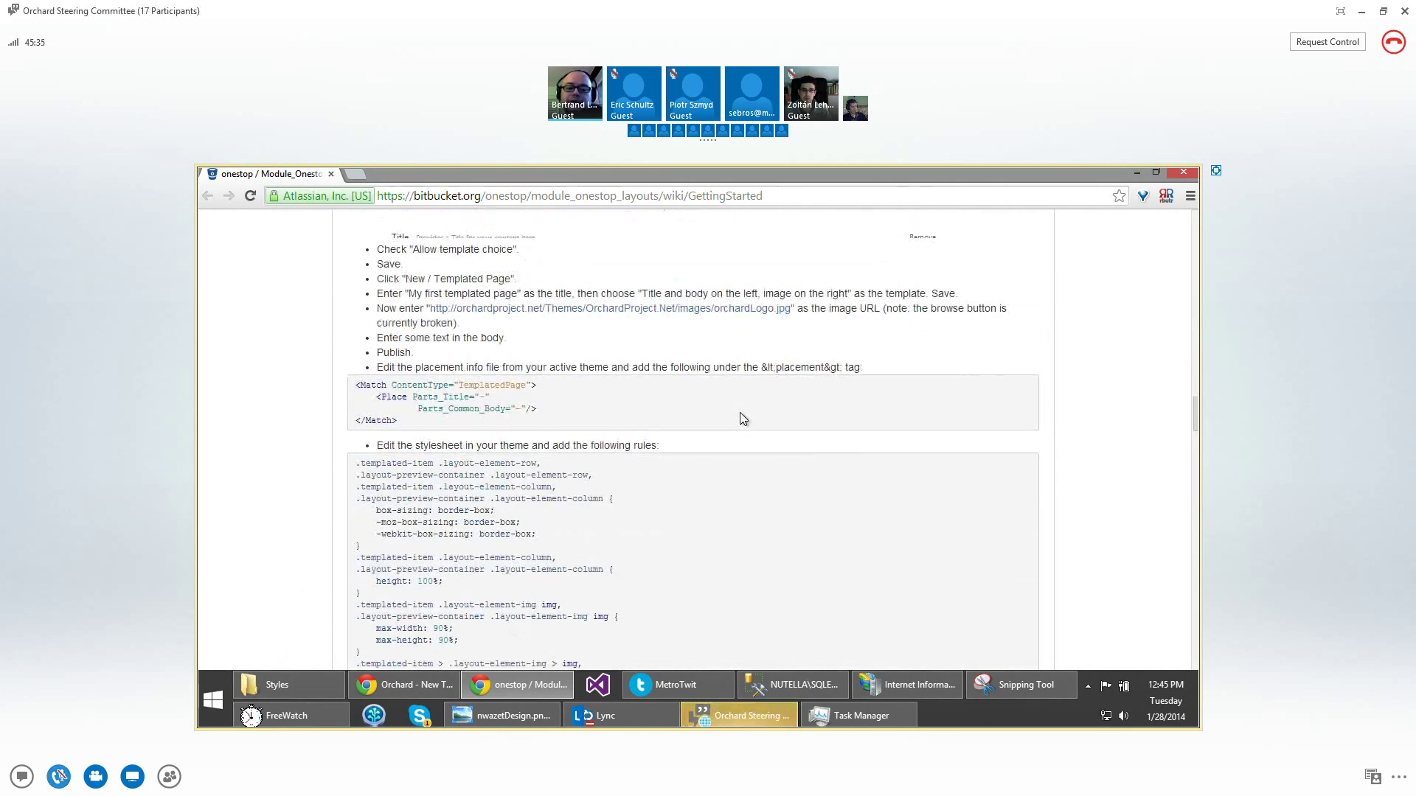
Scroll the GettingStarted wiki, return to the wiki Home page, and open a new blank tab
scroll(741, 413, down, 4)
scroll(740, 413, up, 6)
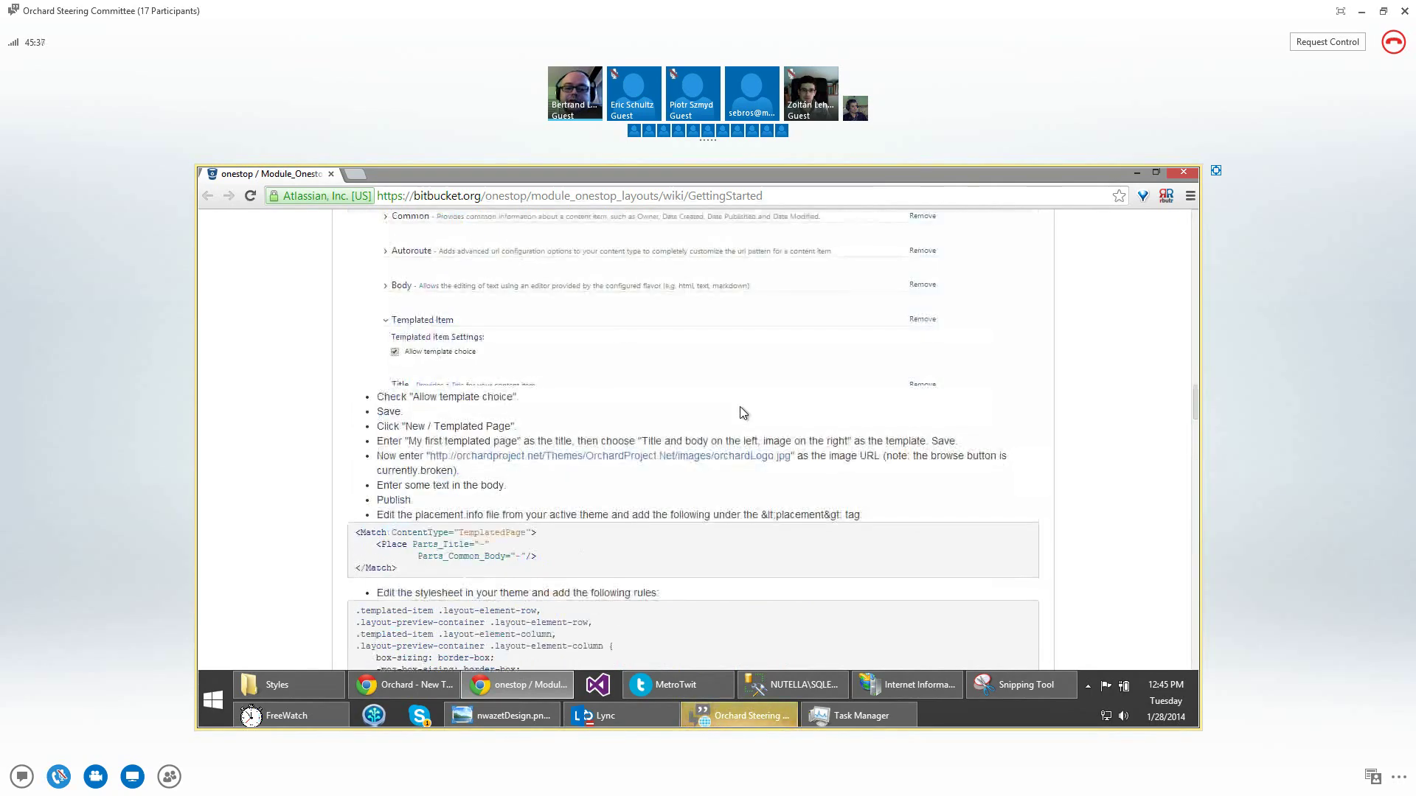
scroll(741, 408, up, 15)
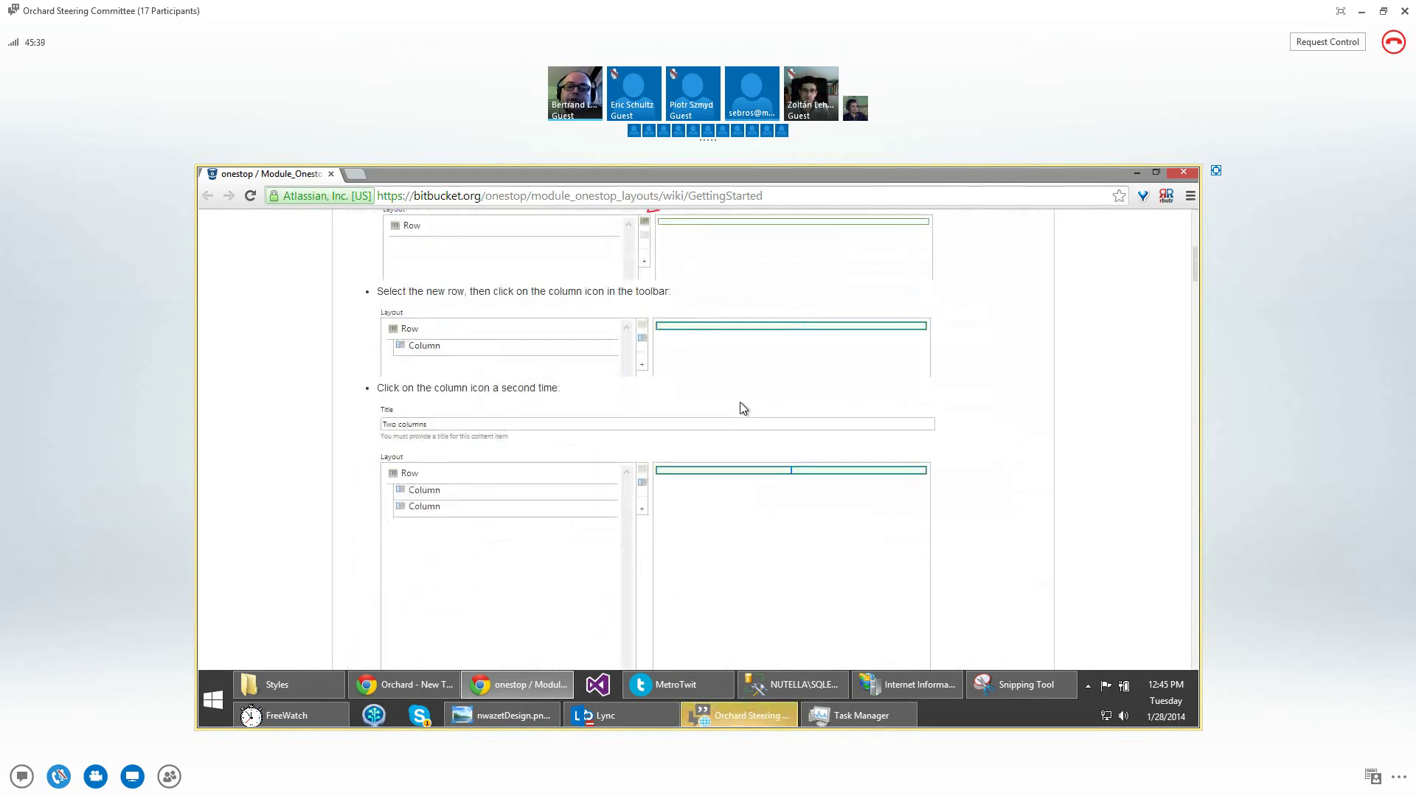
key(F5)
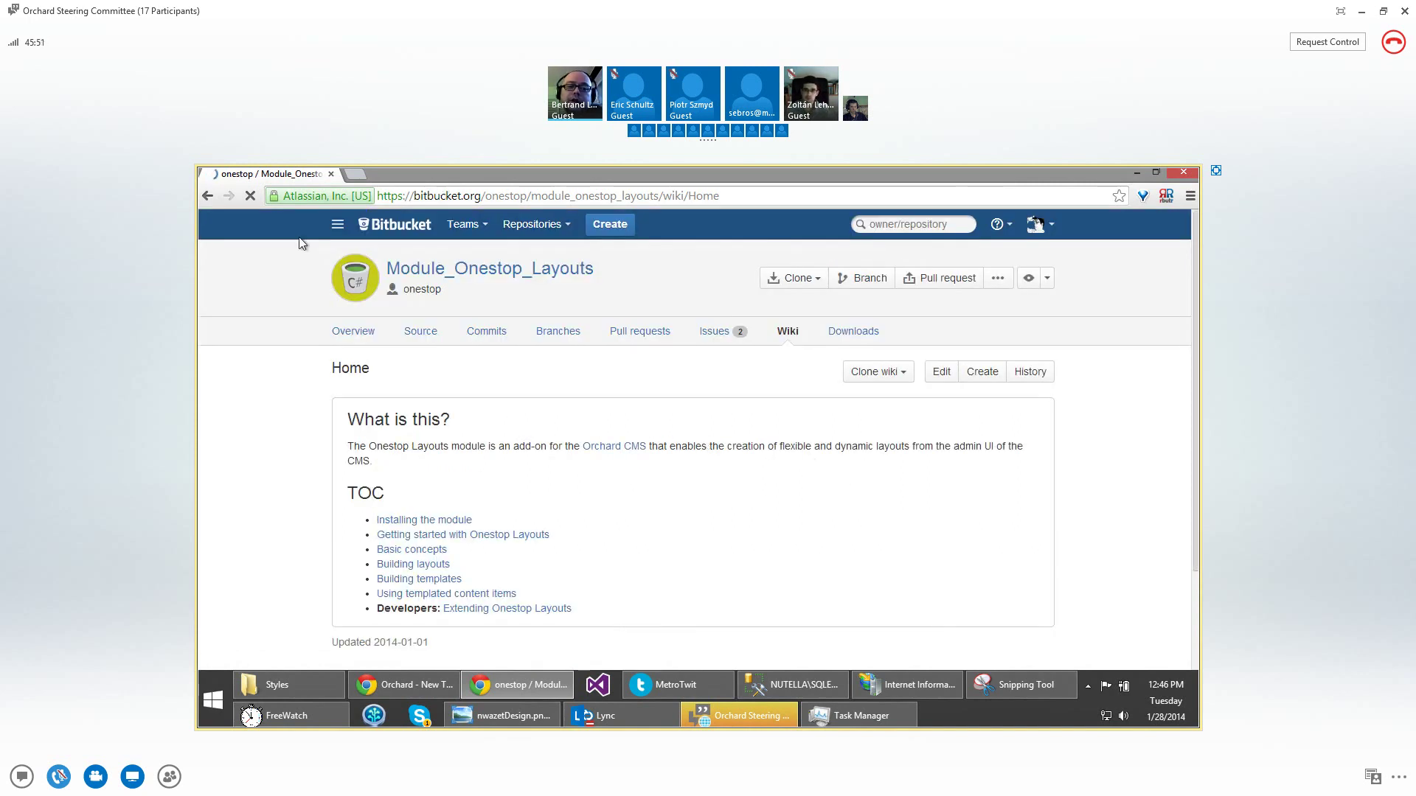
click(354, 177)
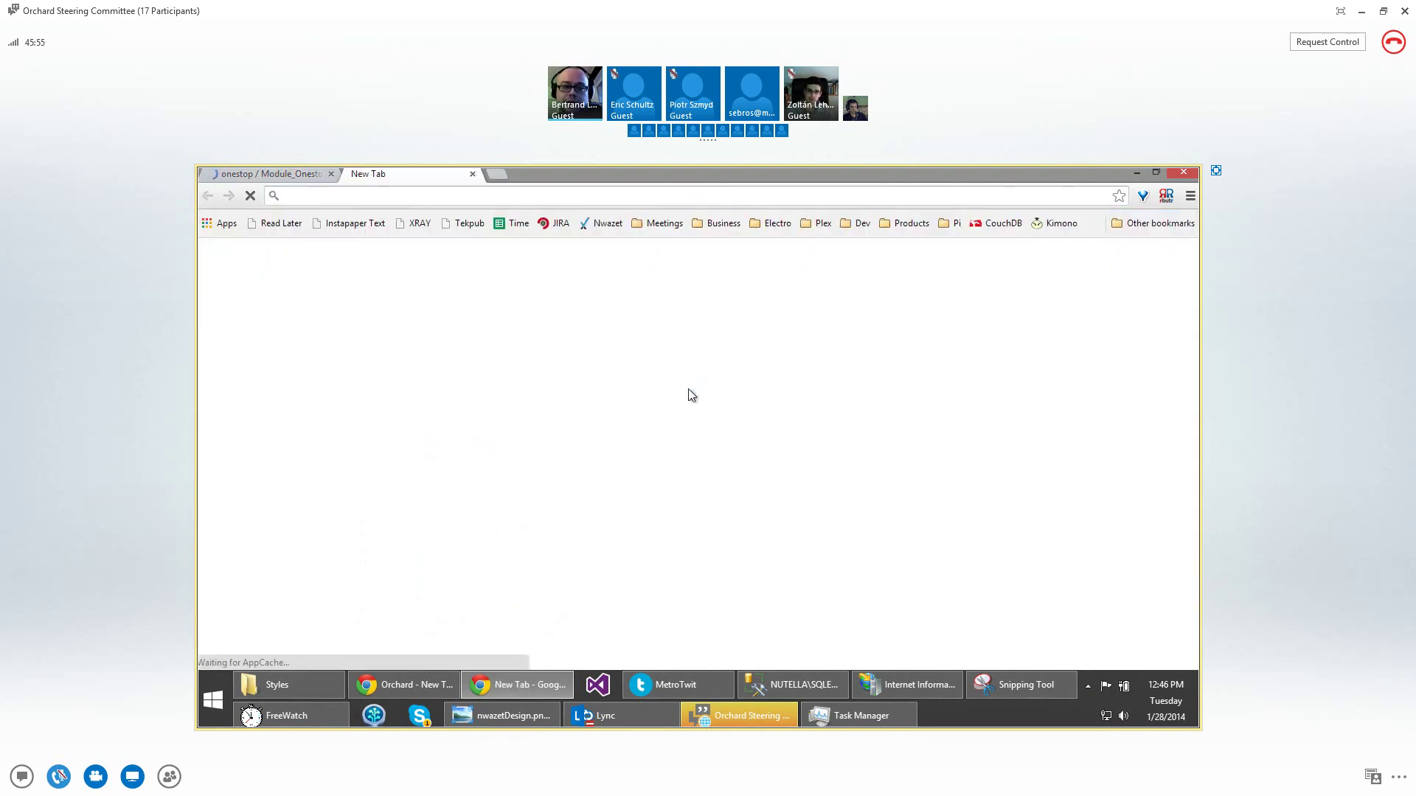
Enter 'john' in the new tab's address bar and load the suggested site
text(john)
key(Return)
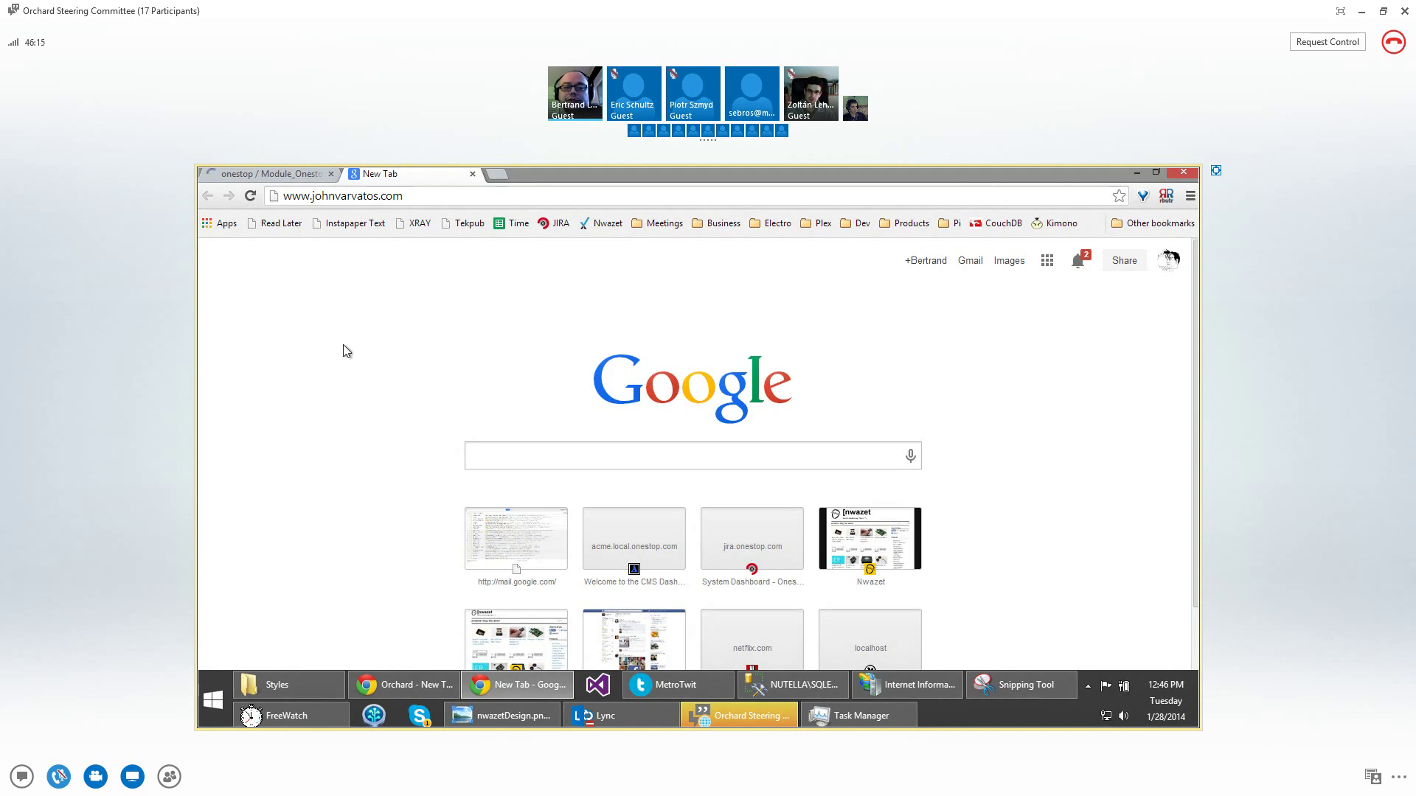
Go back to the Bitbucket wiki tab, then bring the Orchard 'My templated page' editor forward
click(267, 173)
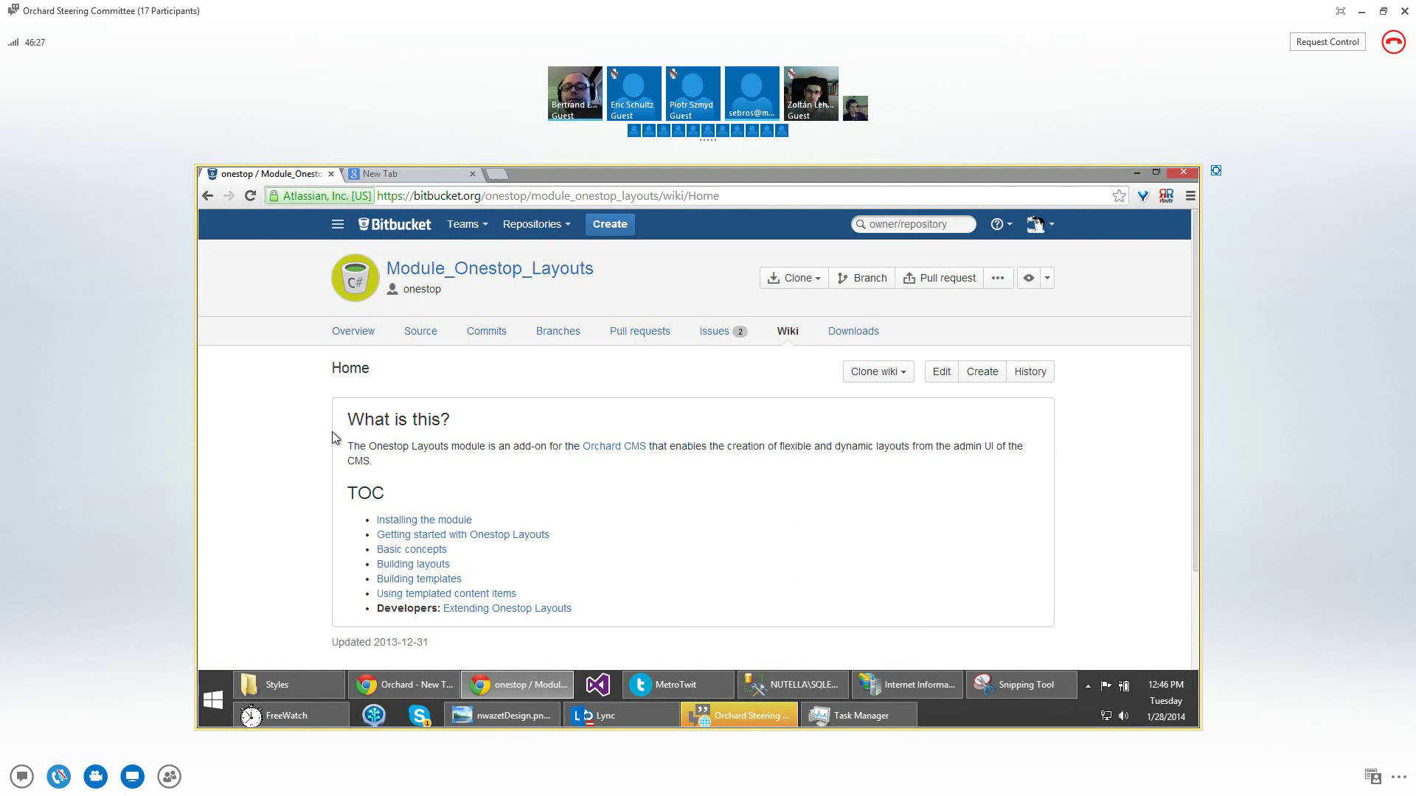
click(393, 686)
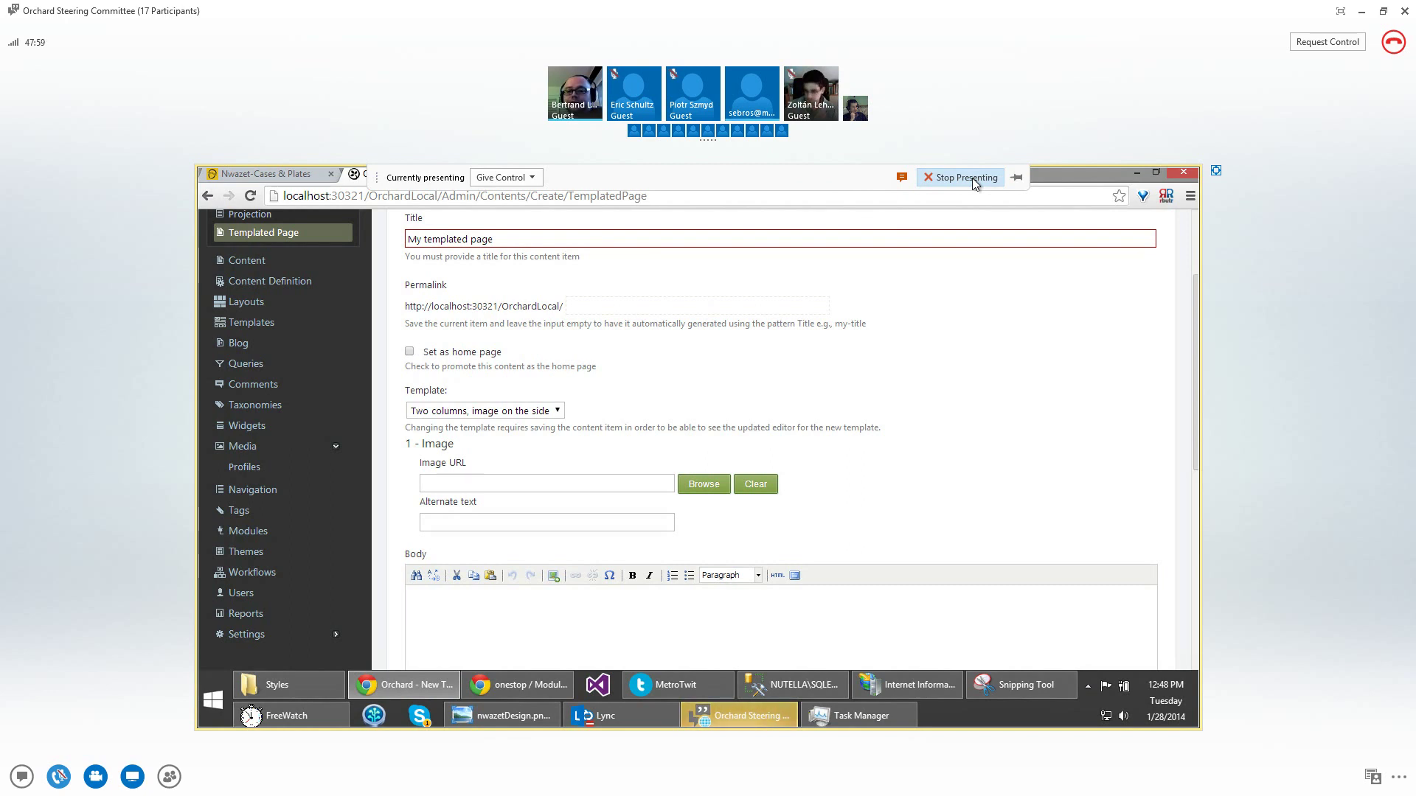
Stop presenting the desktop in the Lync meeting
click(973, 179)
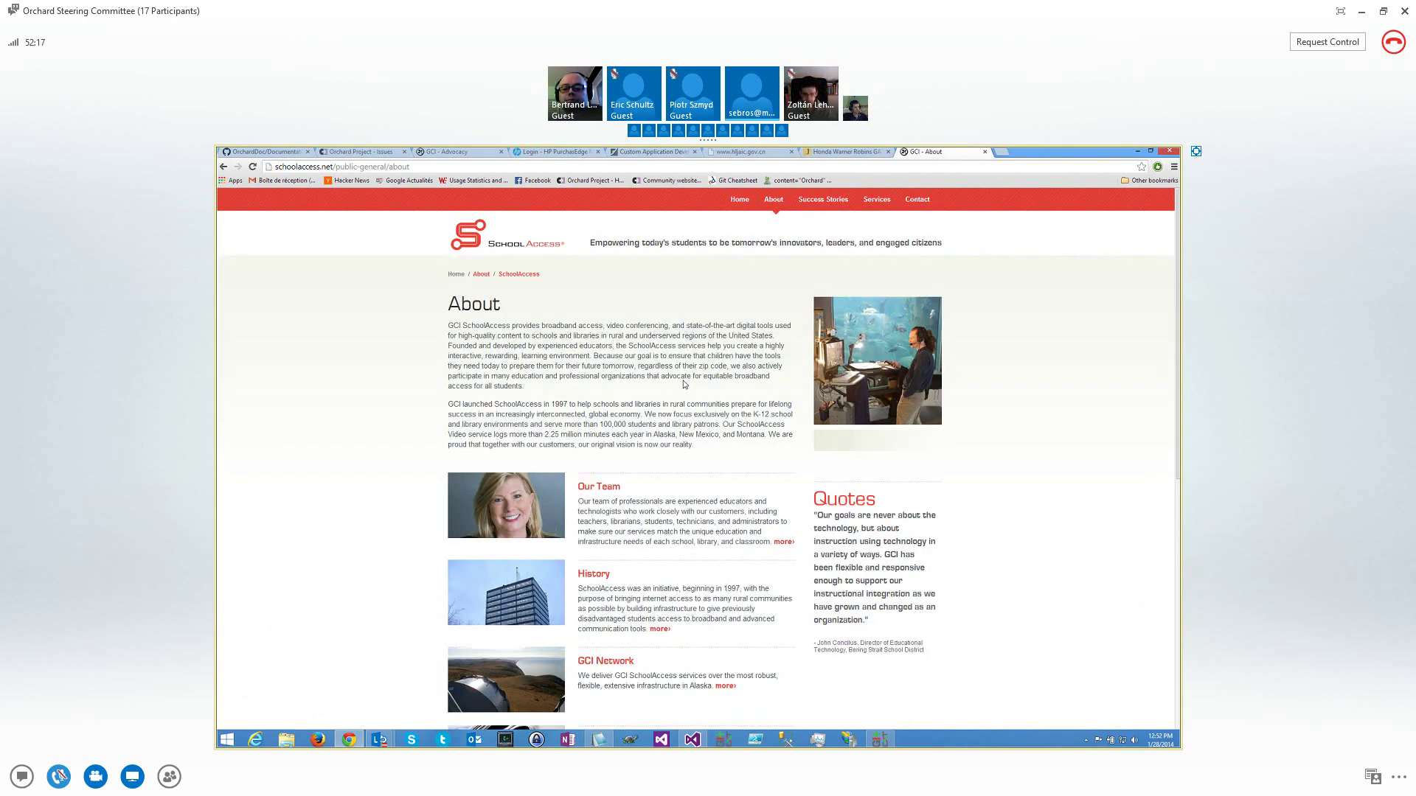
Open the Alaska SeaLife Center success story, then switch to the Hughes Honda dealership tab
scroll(684, 384, down, 5)
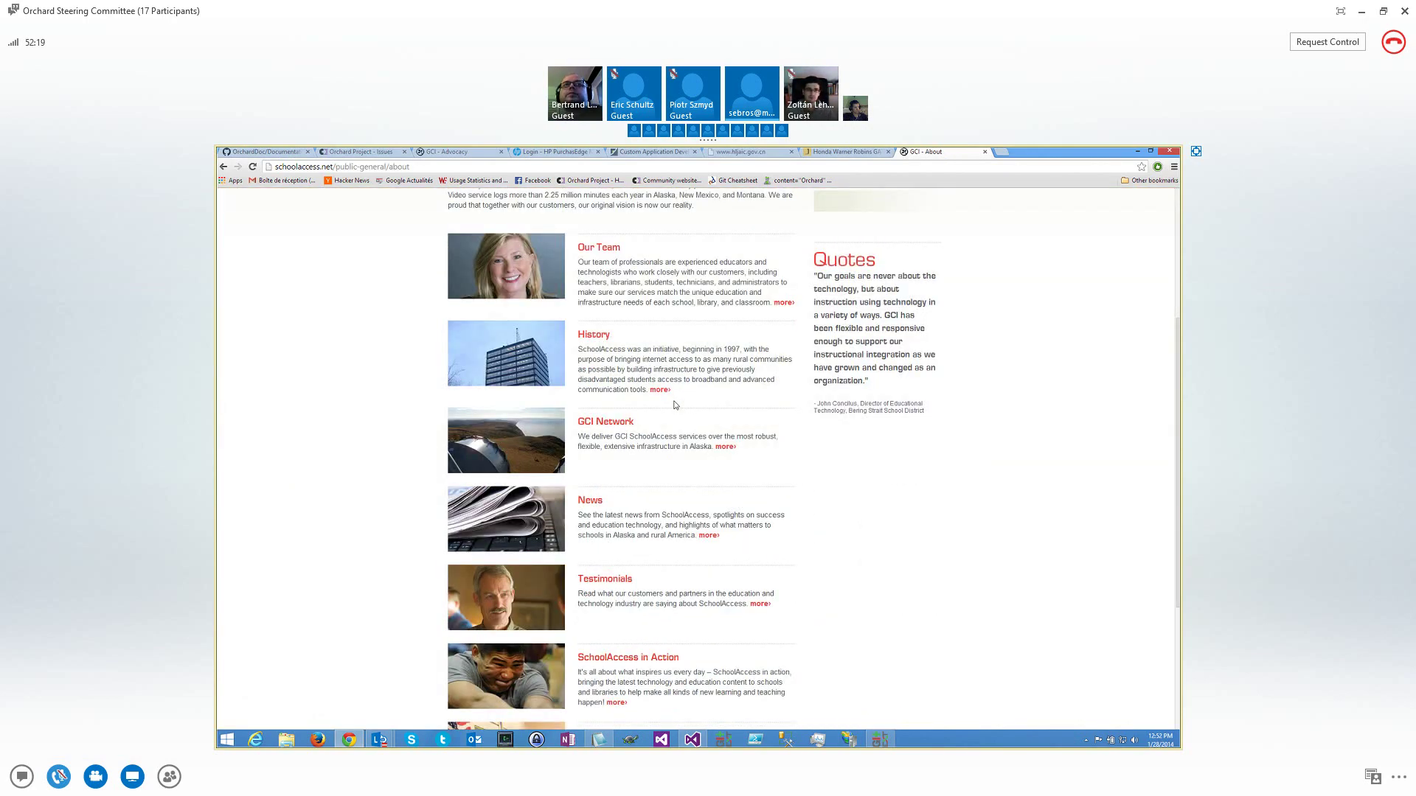
scroll(652, 468, up, 4)
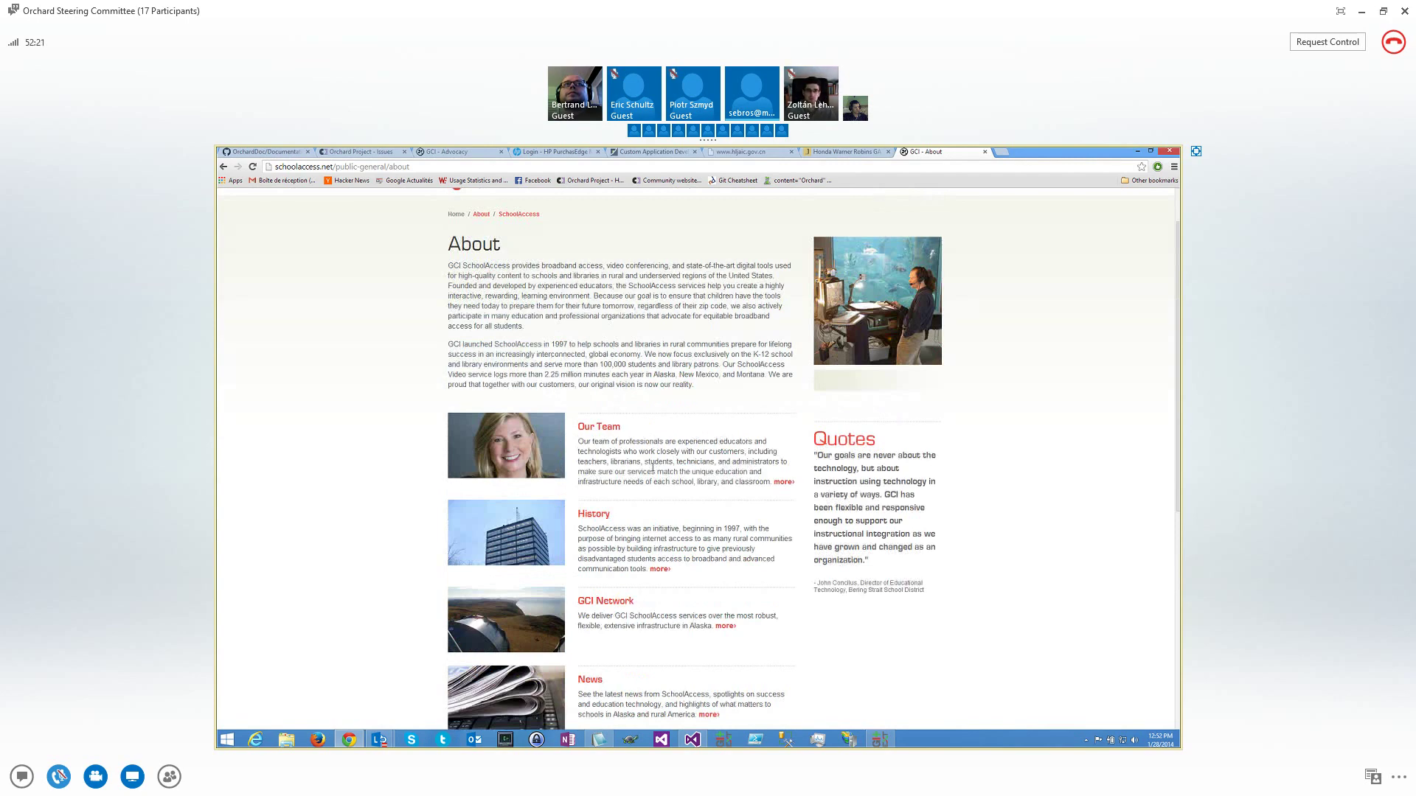
scroll(737, 332, up, 1)
mouse_move(823, 199)
click(835, 246)
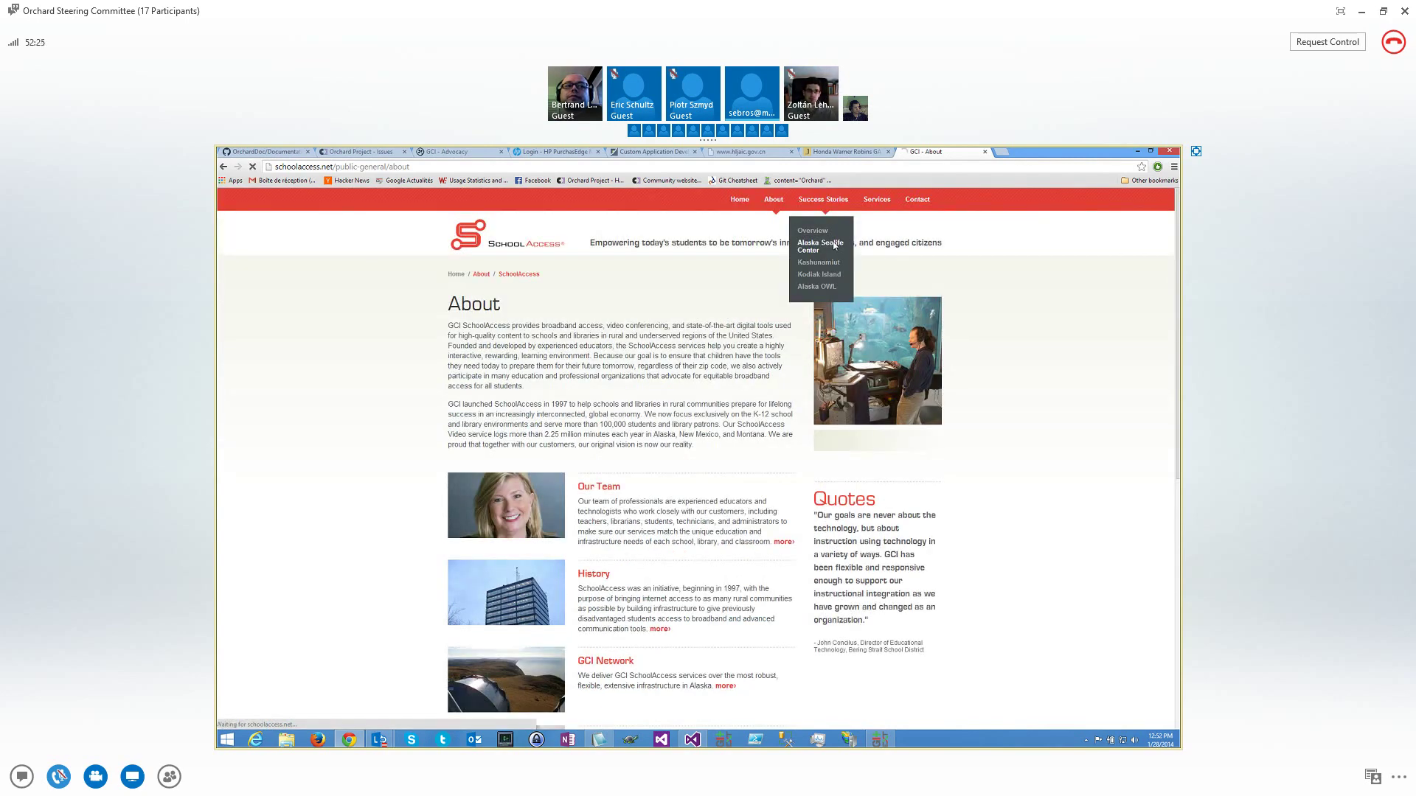
drag(590, 243, 735, 243)
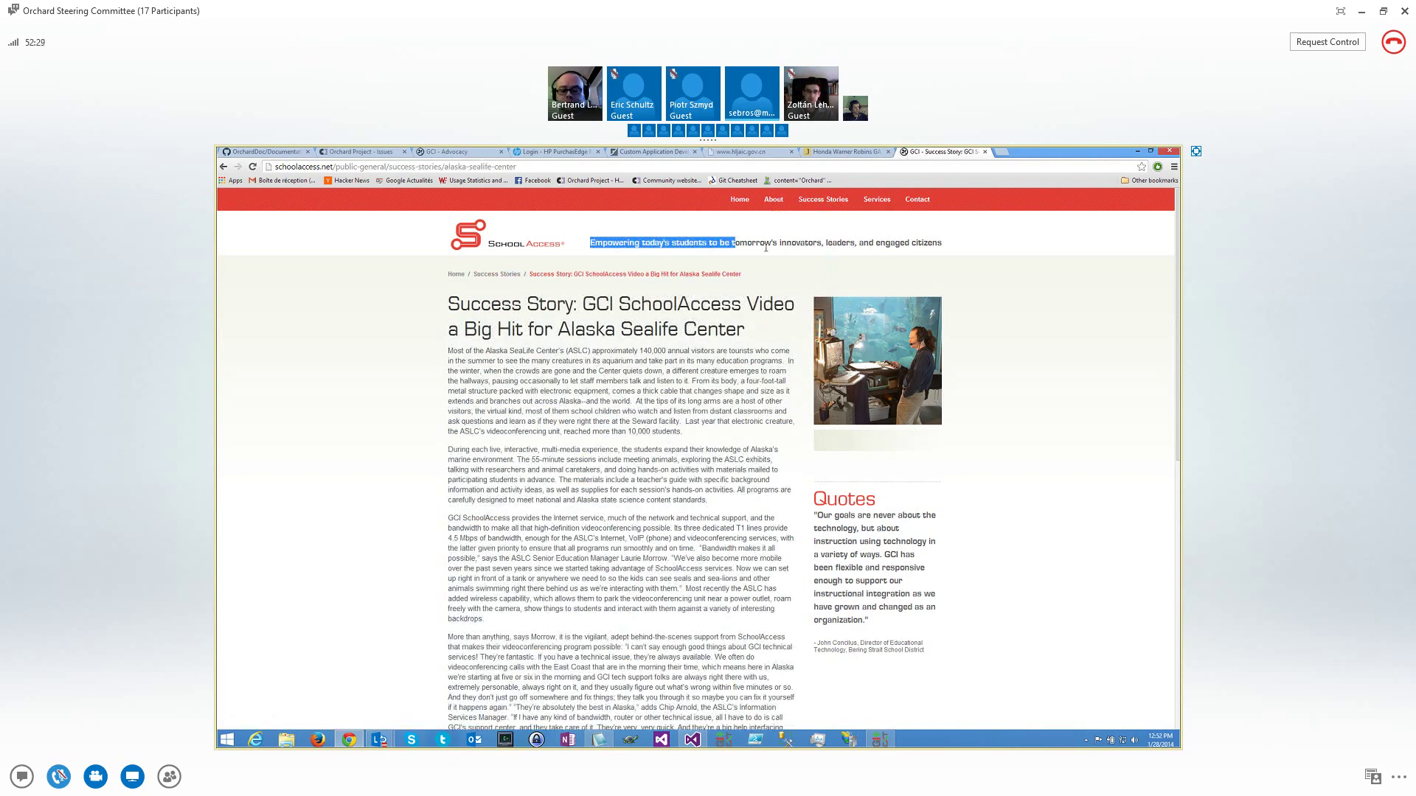
key(ctrl+shift+Tab)
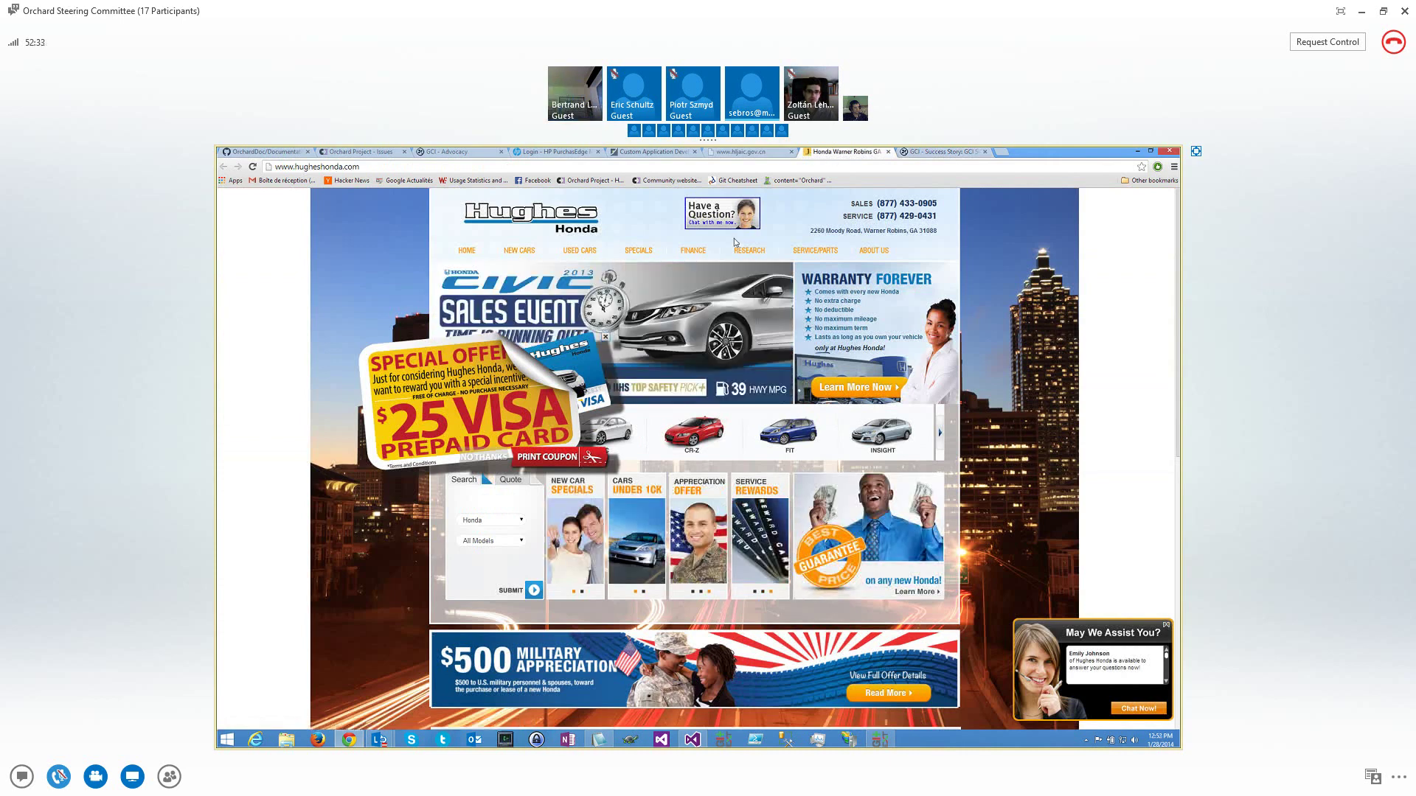
Switch the shared browser to the Chinese government site tab
click(756, 152)
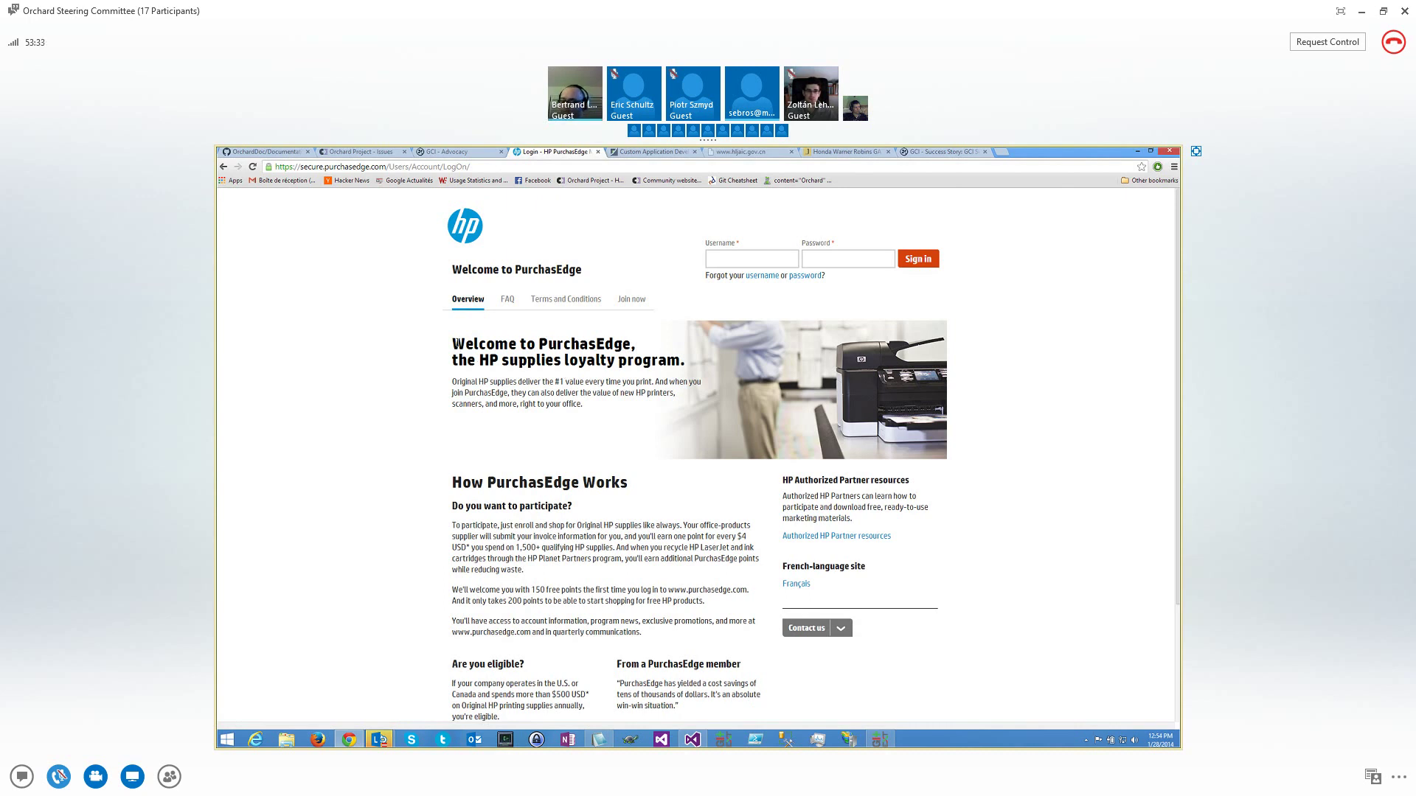
Highlight the PurchasEdge welcome heading and open the Join now member enrollment form
drag(452, 343, 691, 362)
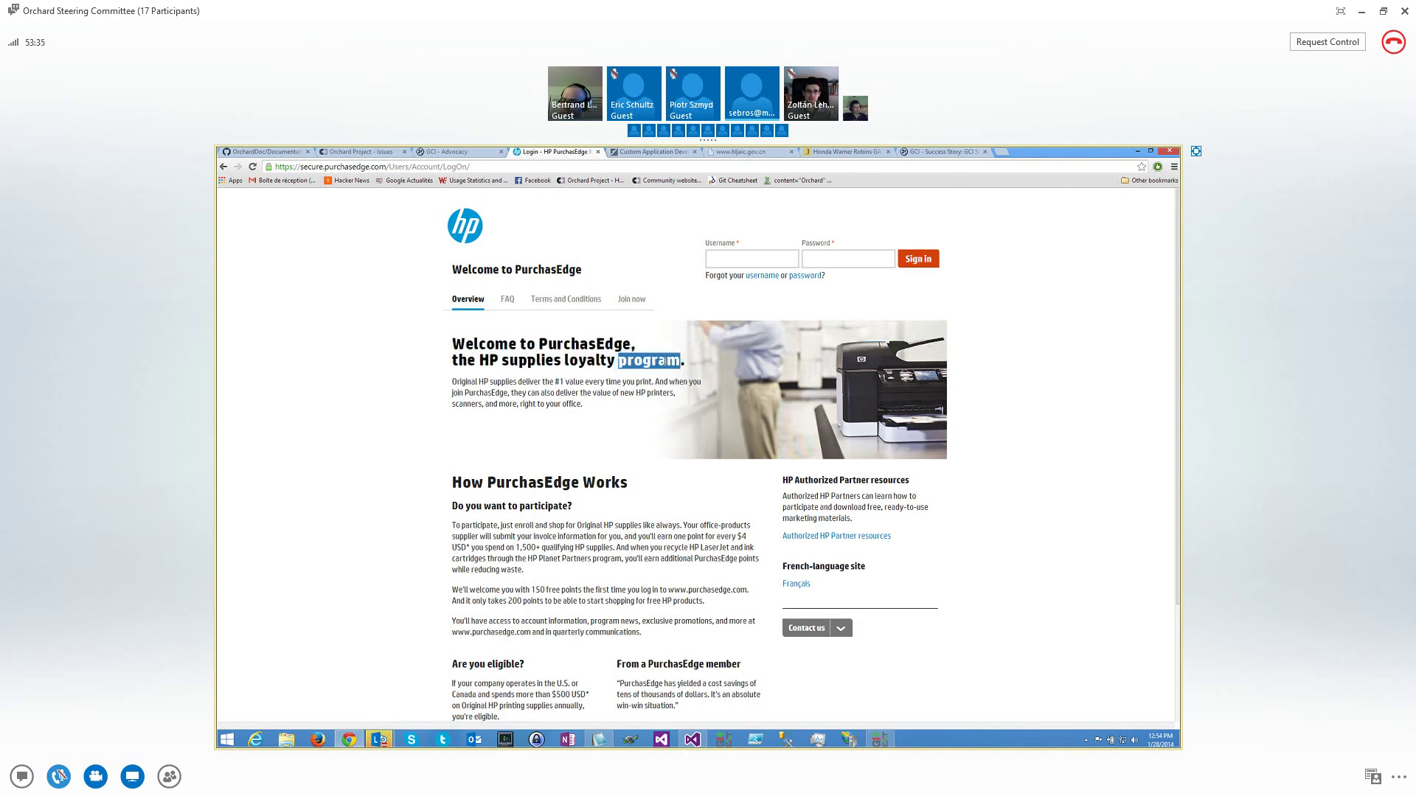
triple_click(565, 370)
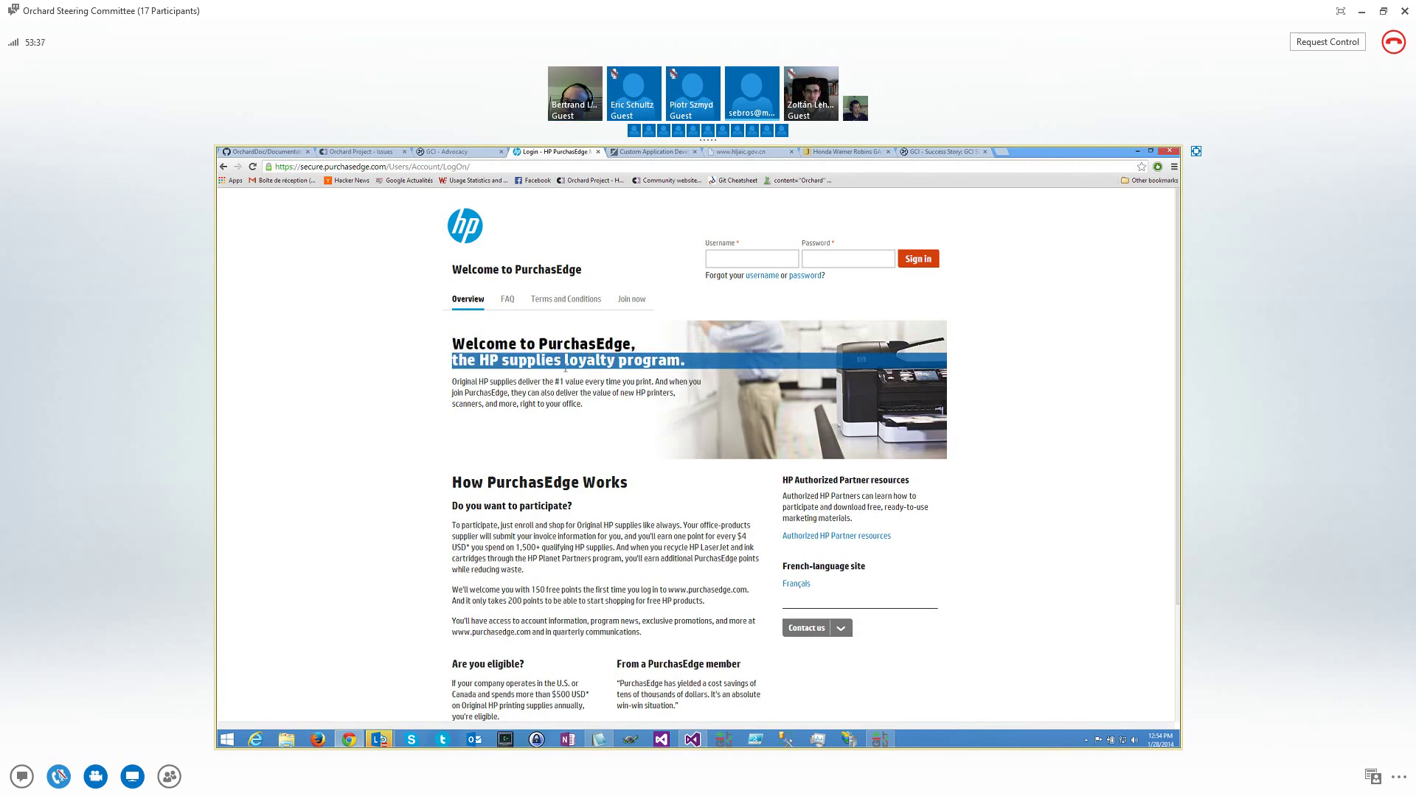
scroll(565, 369, down, 3)
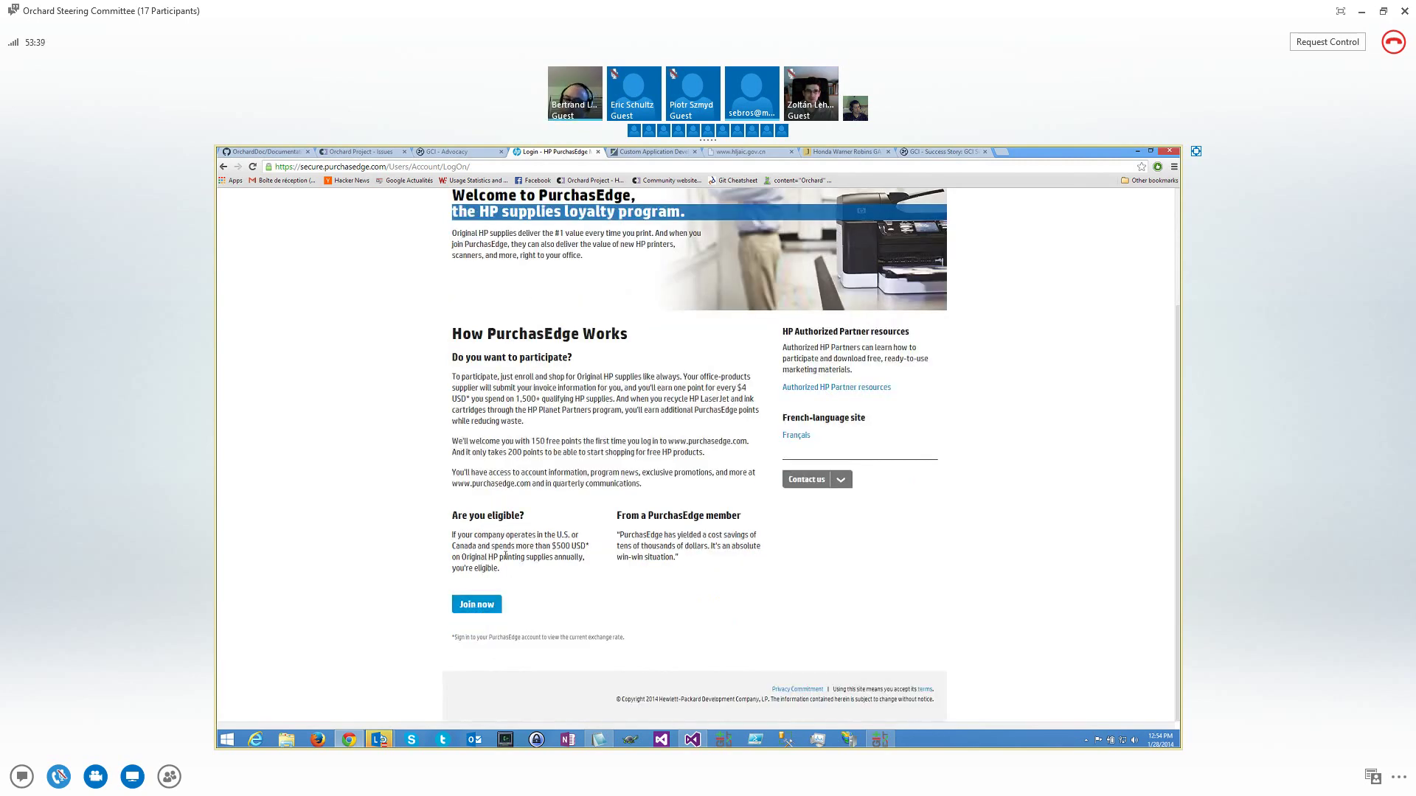
scroll(506, 557, up, 3)
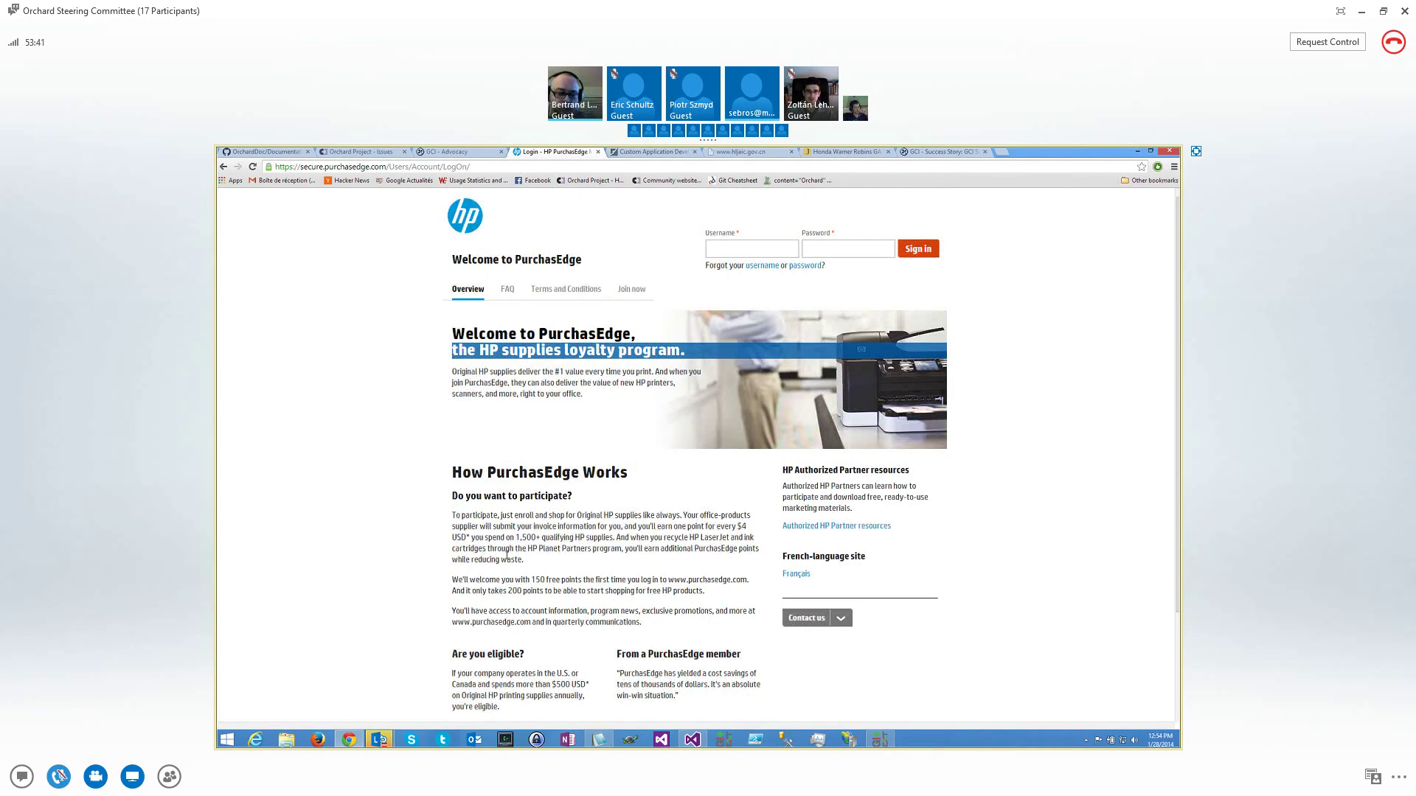
scroll(506, 557, up, 1)
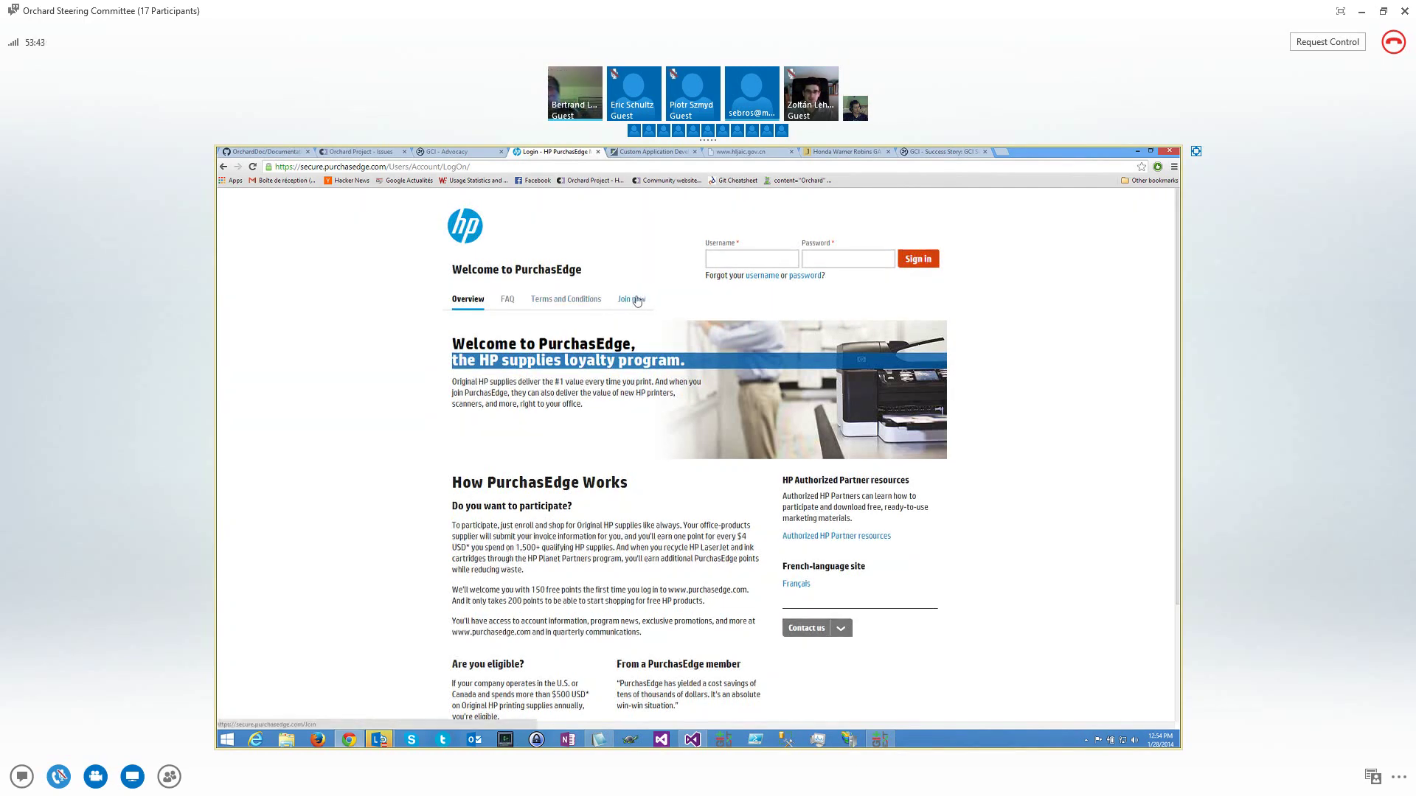
click(637, 301)
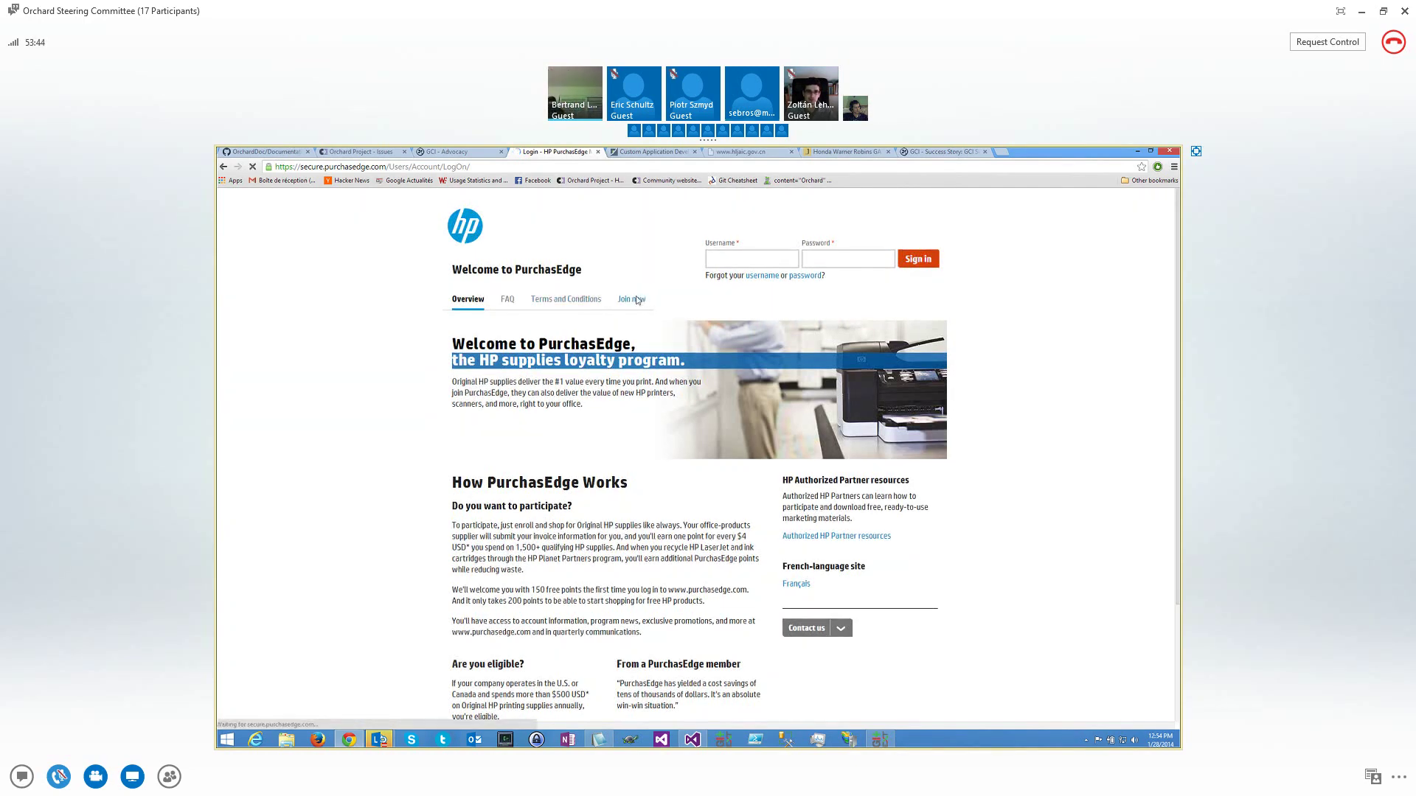
Switch to the GCI Advocacy SchoolAccess tab and close it
click(449, 152)
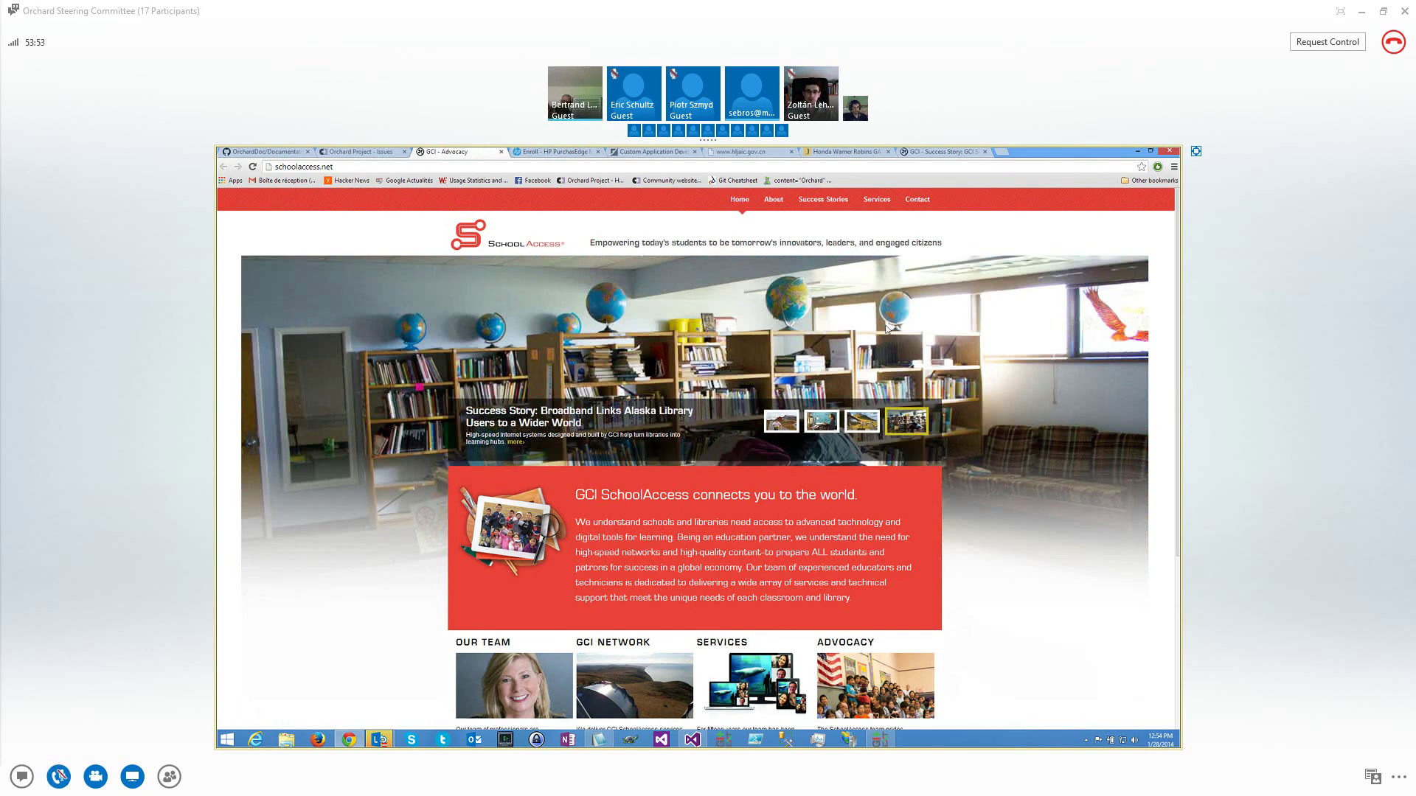
scroll(759, 325, down, 1)
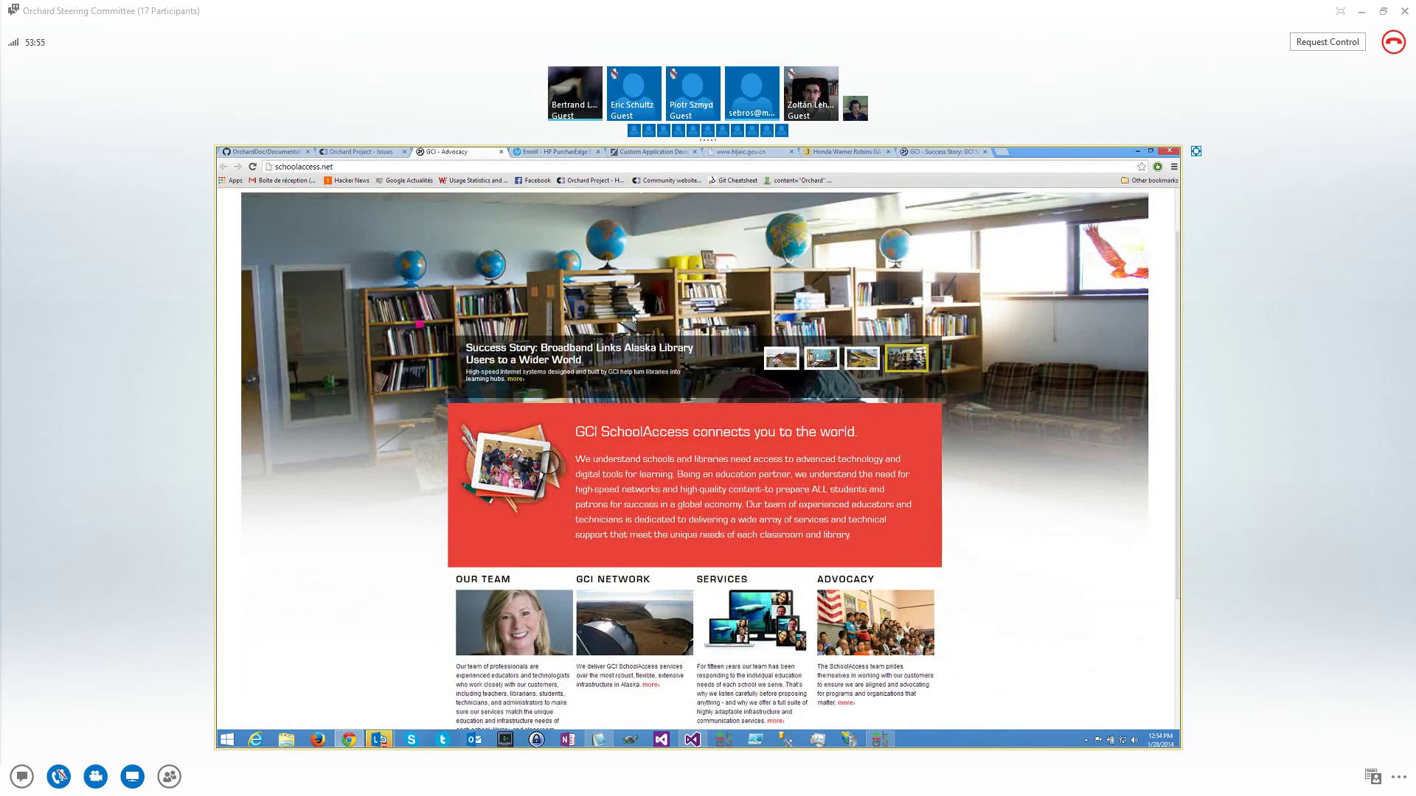
key(ctrl+w)
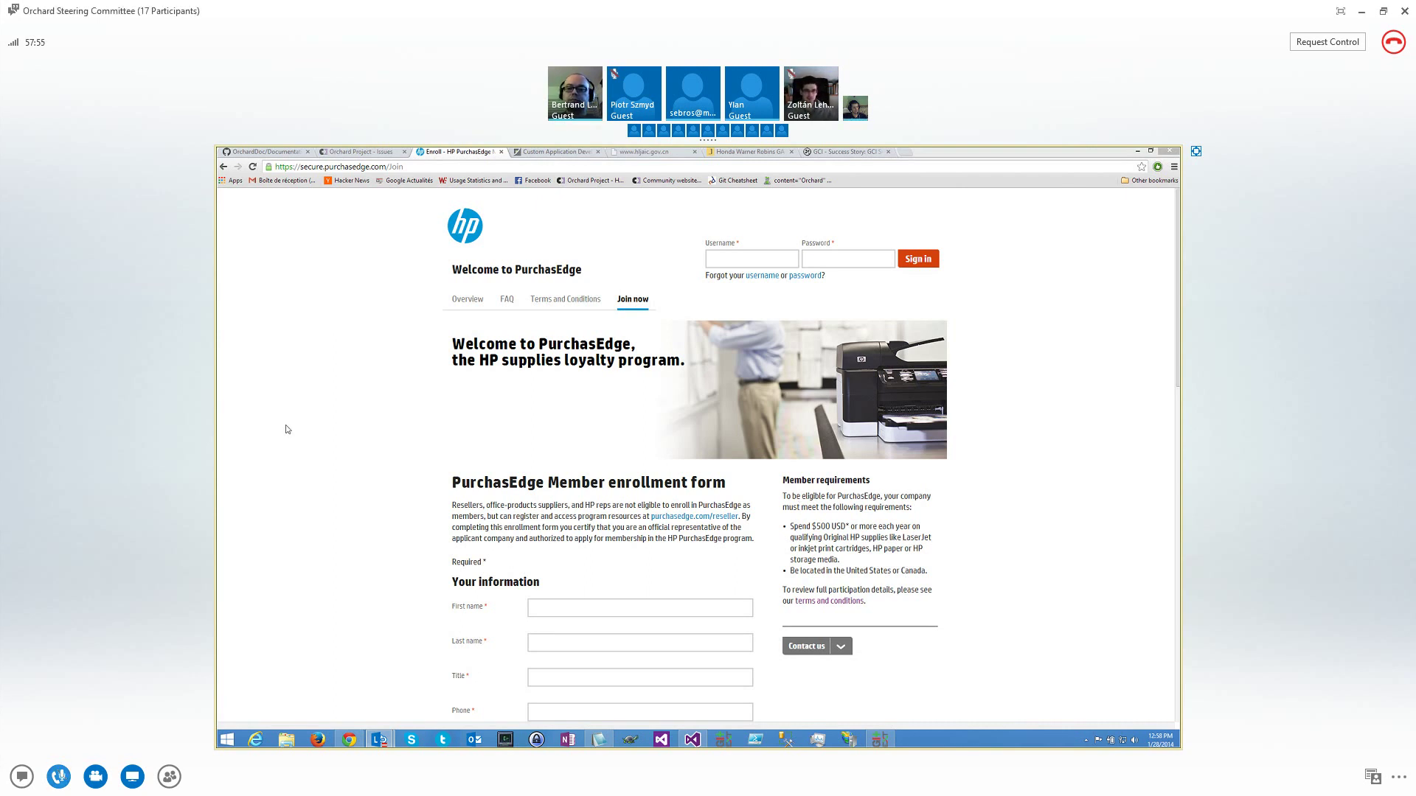
Mute the microphone in the Lync call with the Windows+F4 shortcut
key(super+F4)
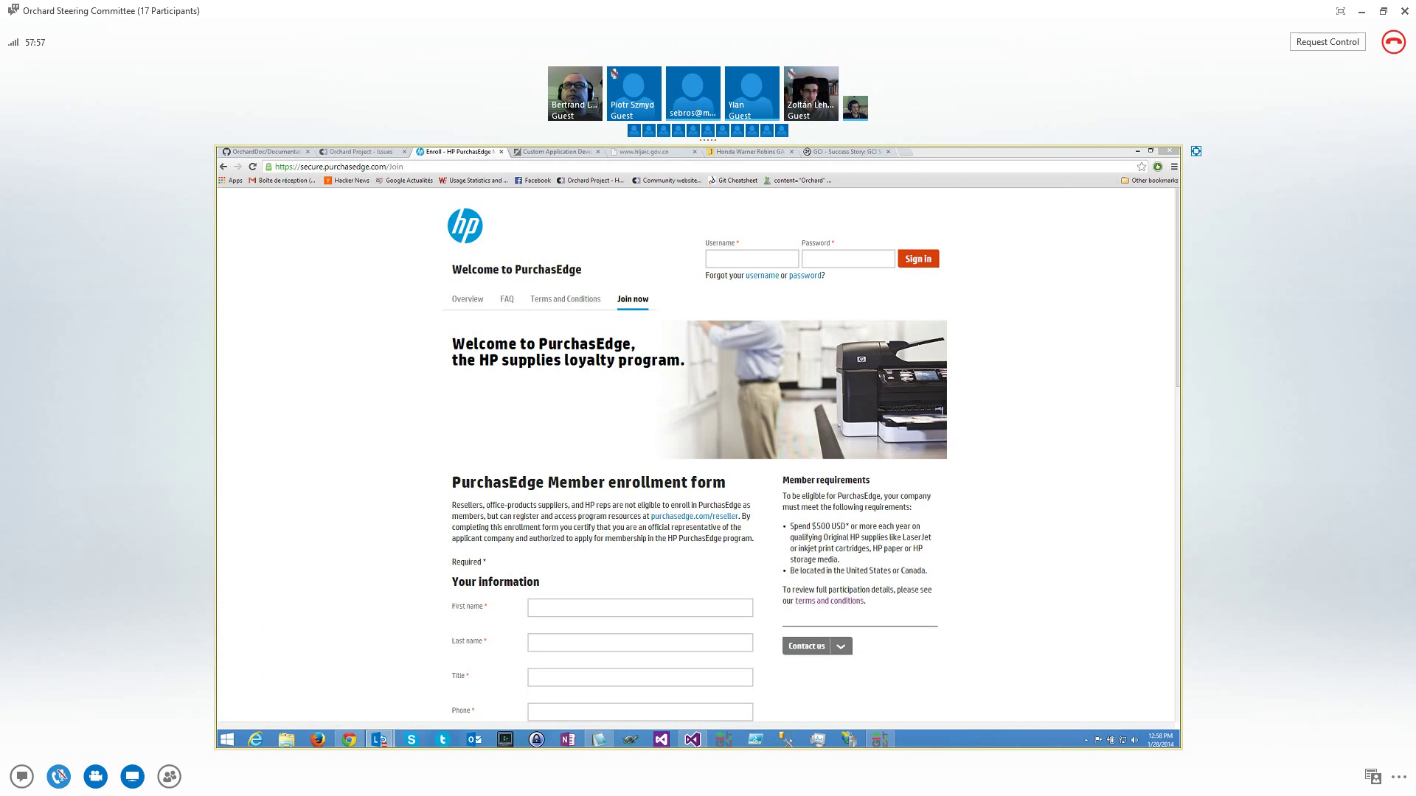